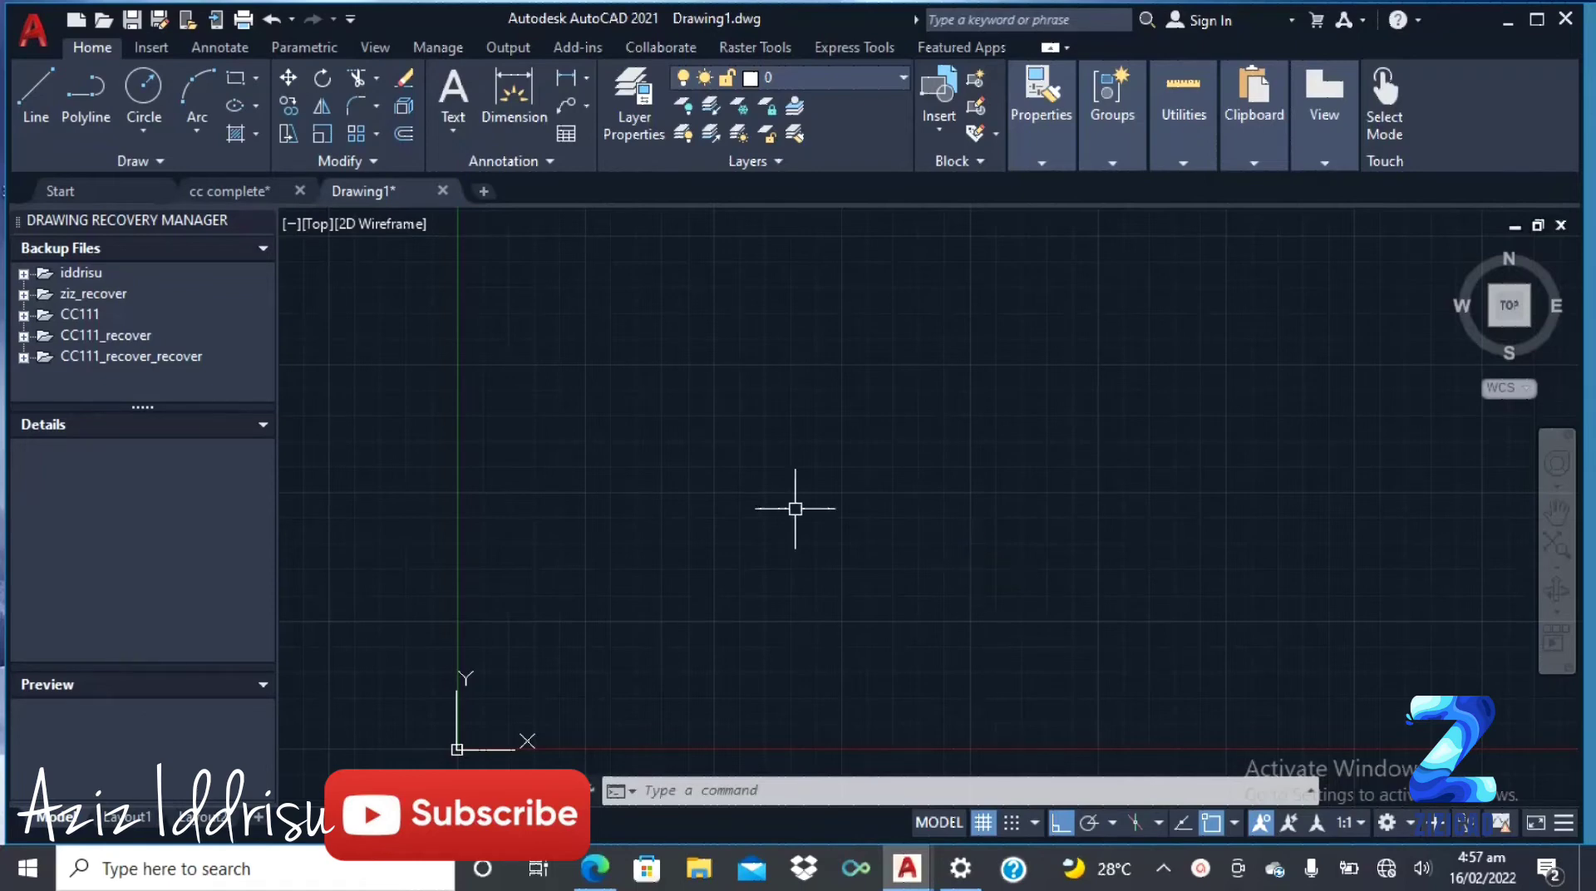
Step: Confirm drawing units as Decimal, 0.0000 precision, Decimal Degrees, Millimeters insertion scale via UN
text(UN)
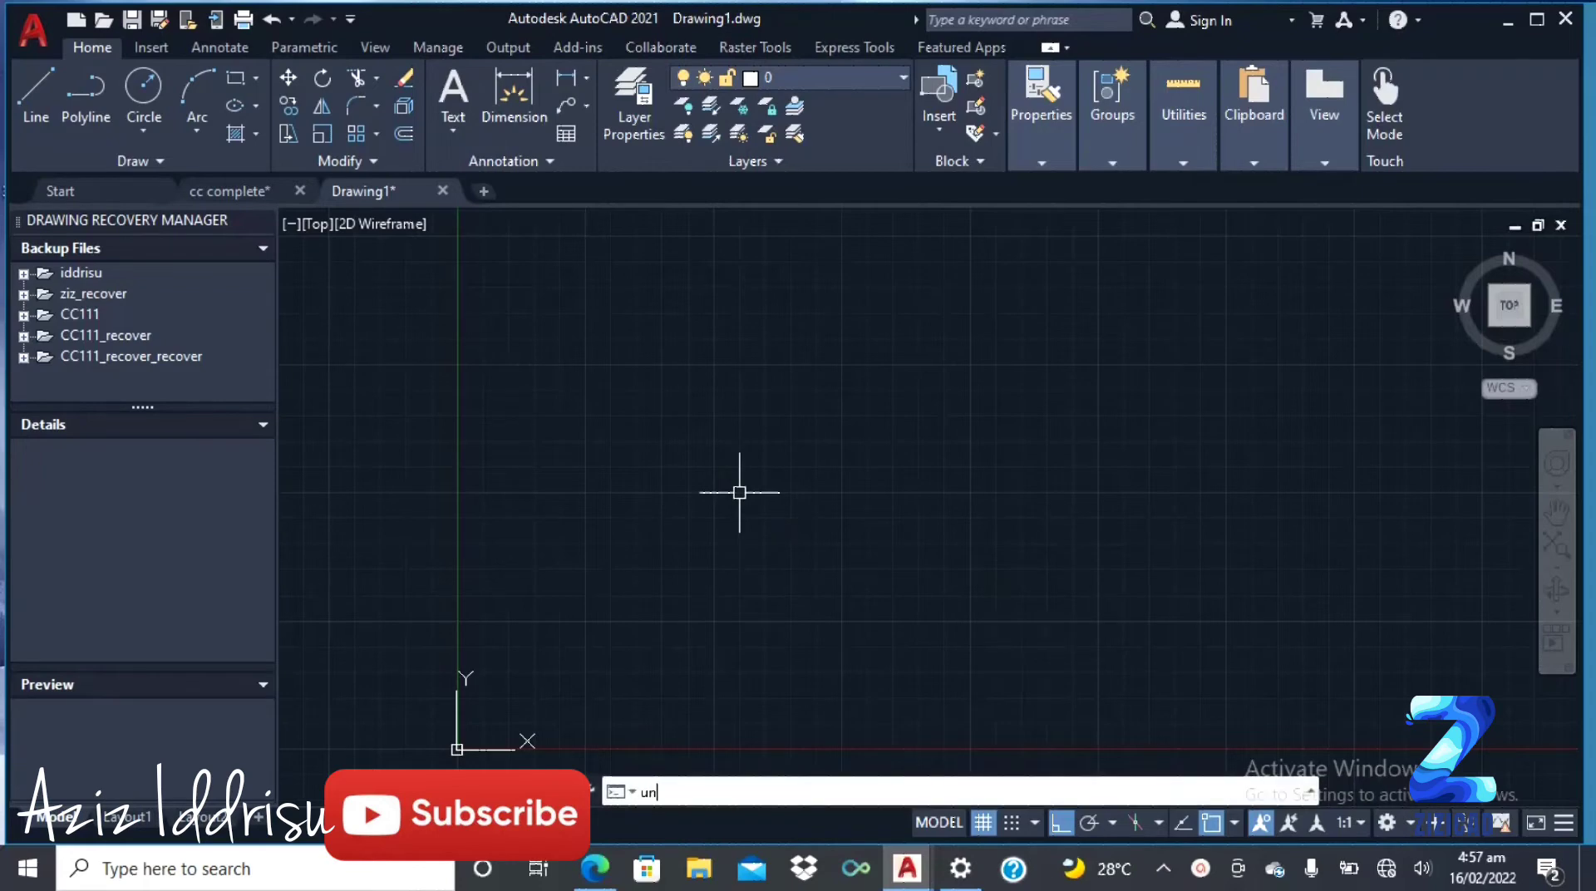
key(Return)
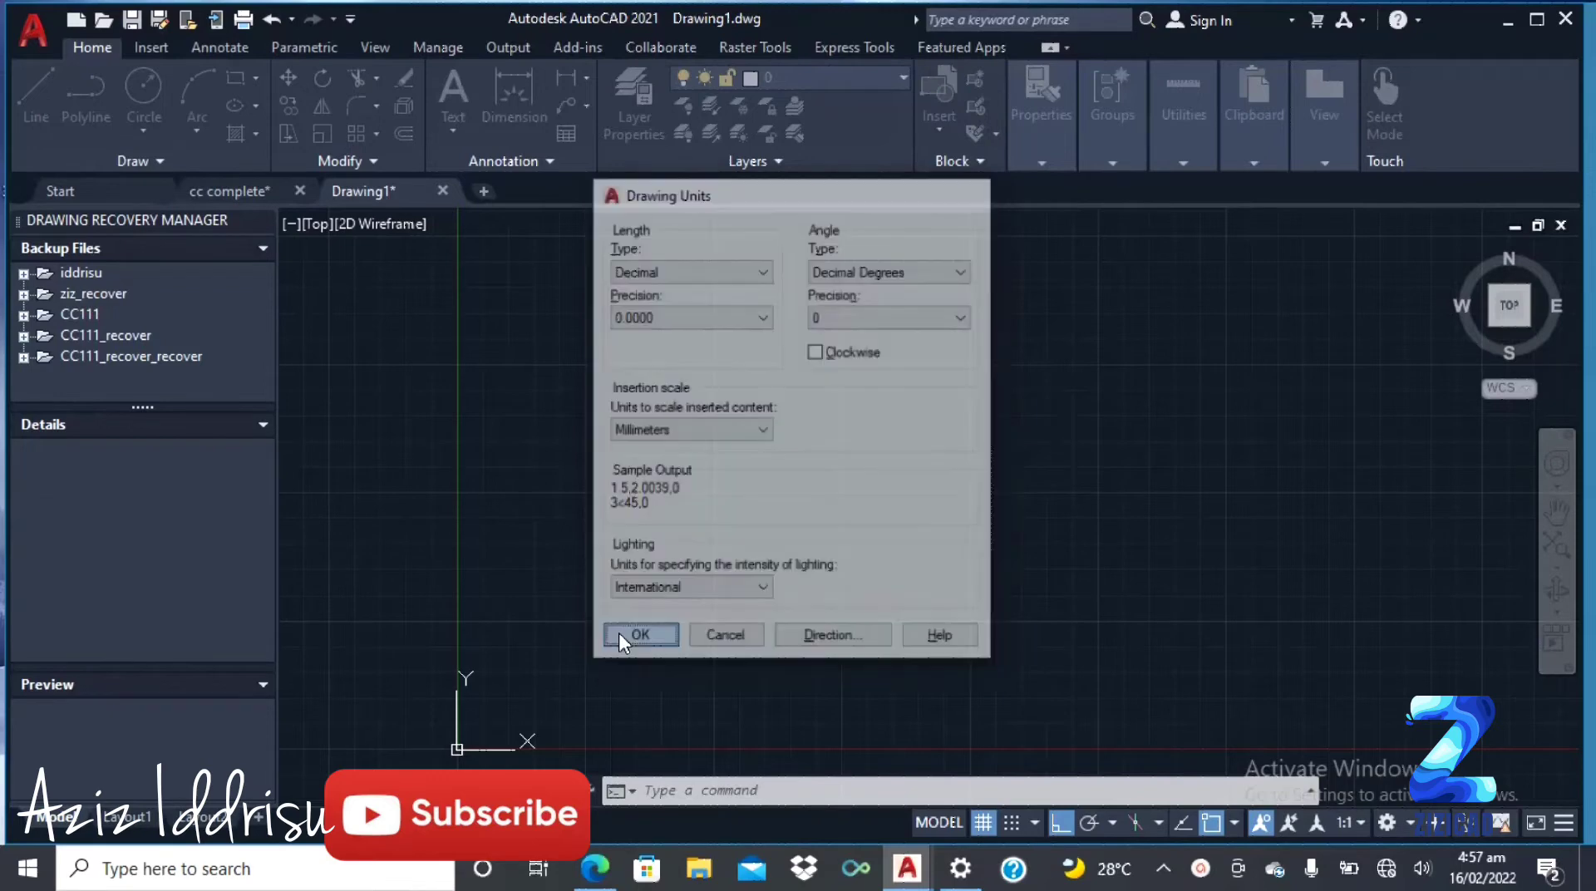
click(620, 639)
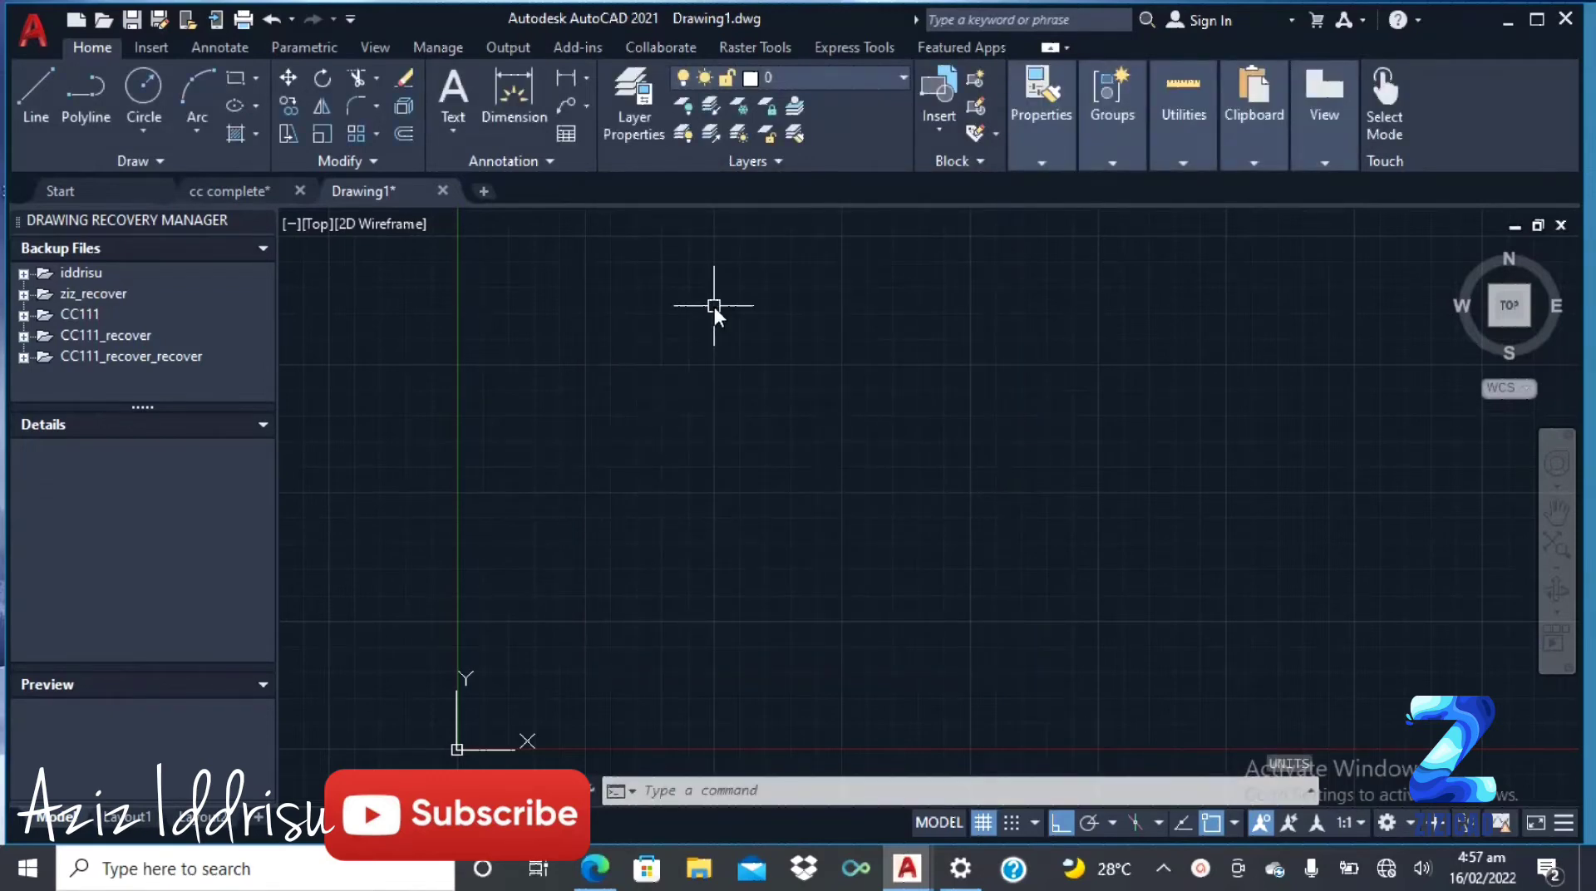
Step: Create a layer named 'walls' and give it dark red colour index 12
click(631, 124)
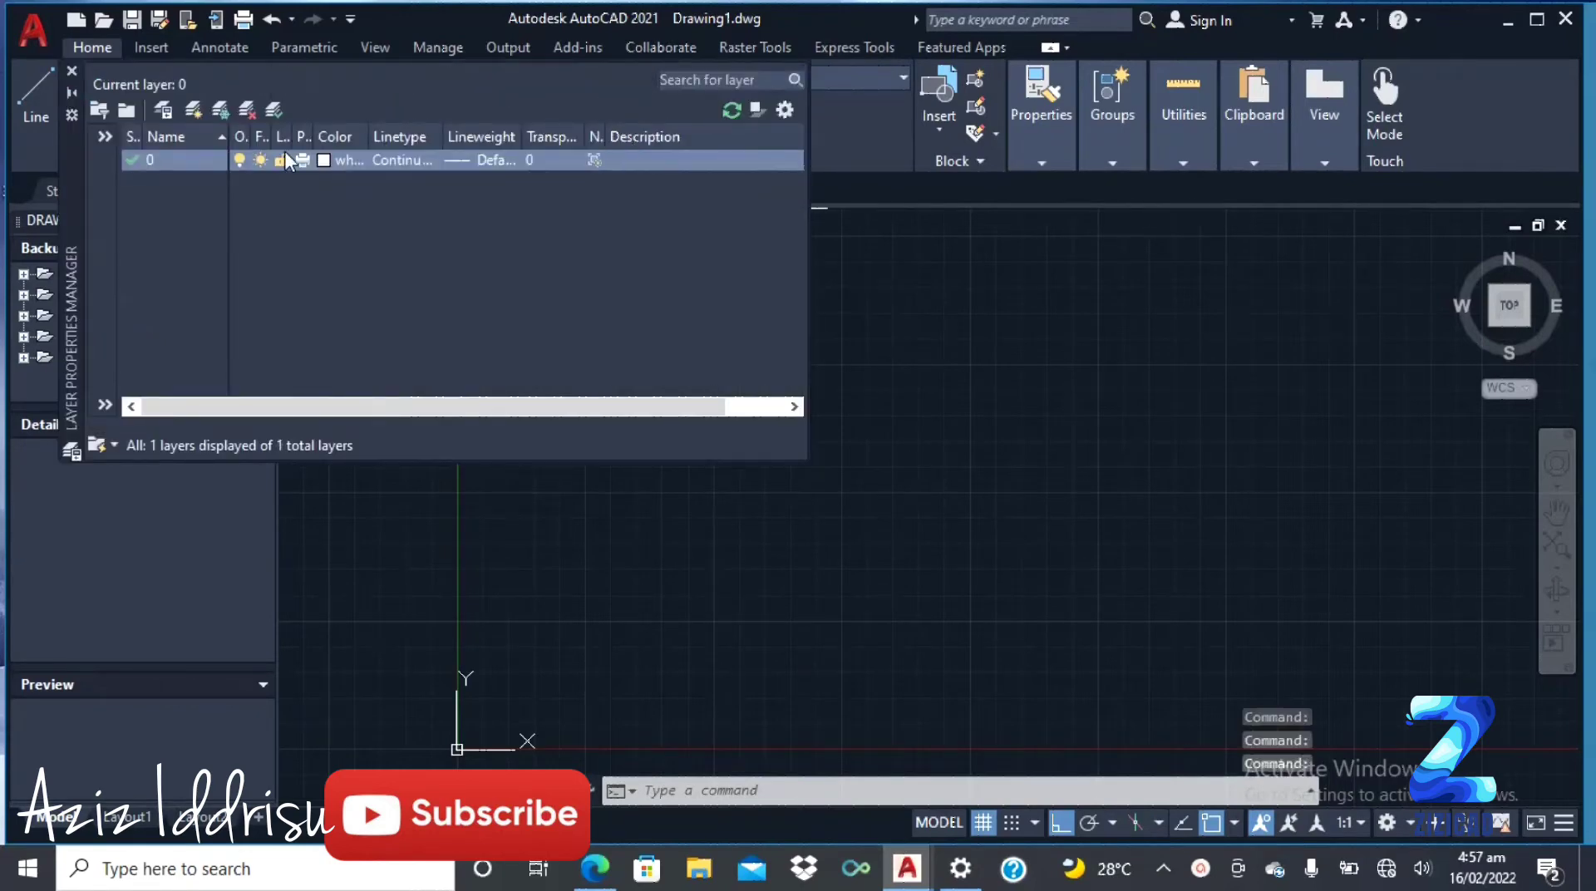
click(195, 109)
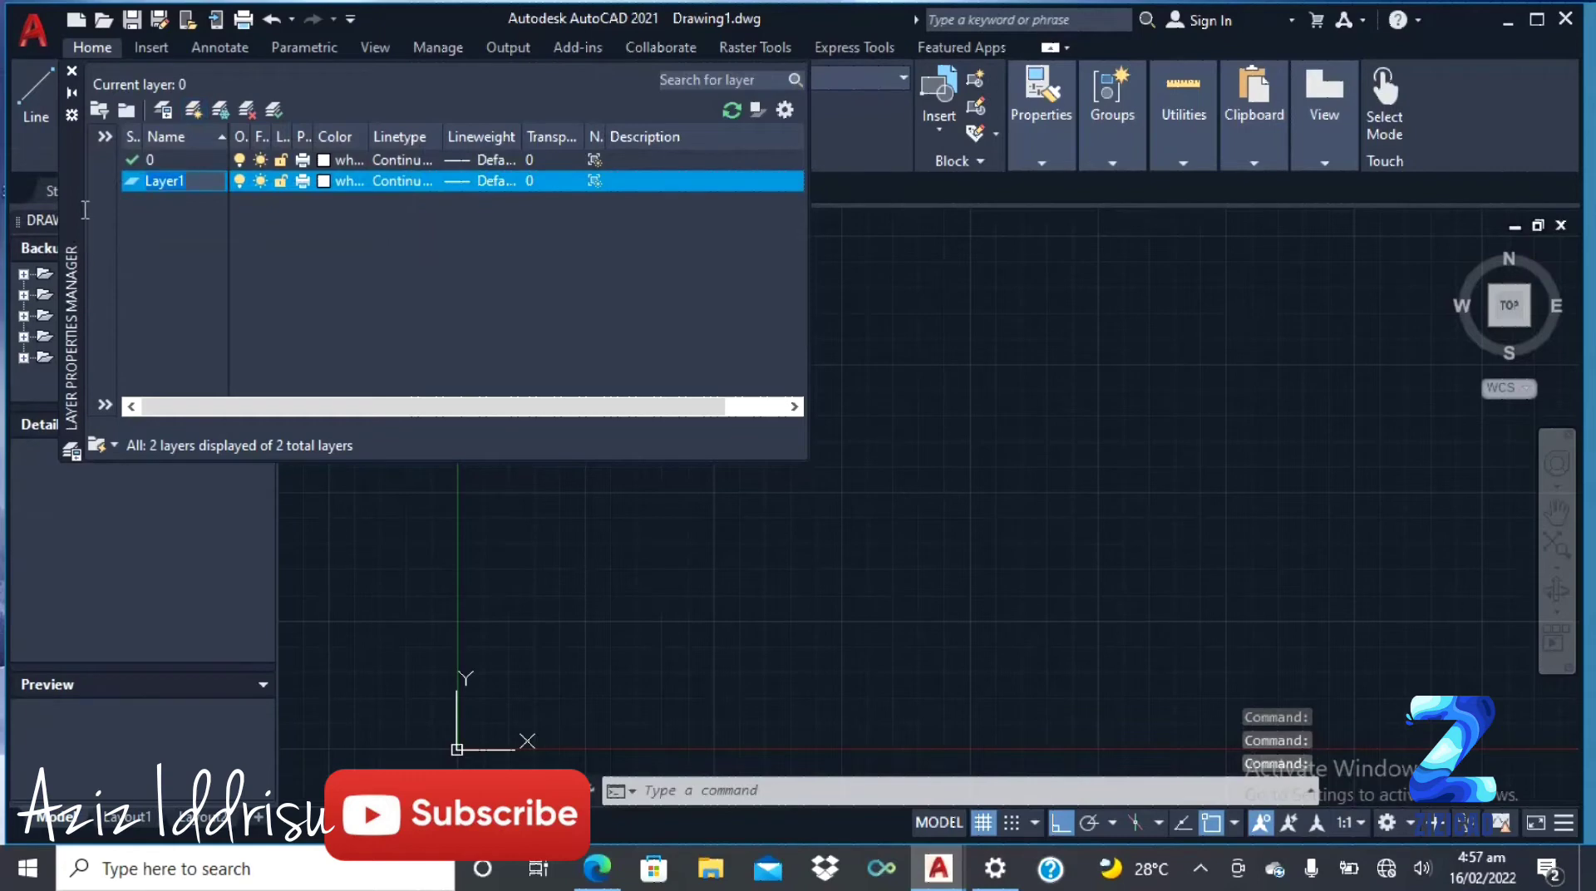
text(wall)
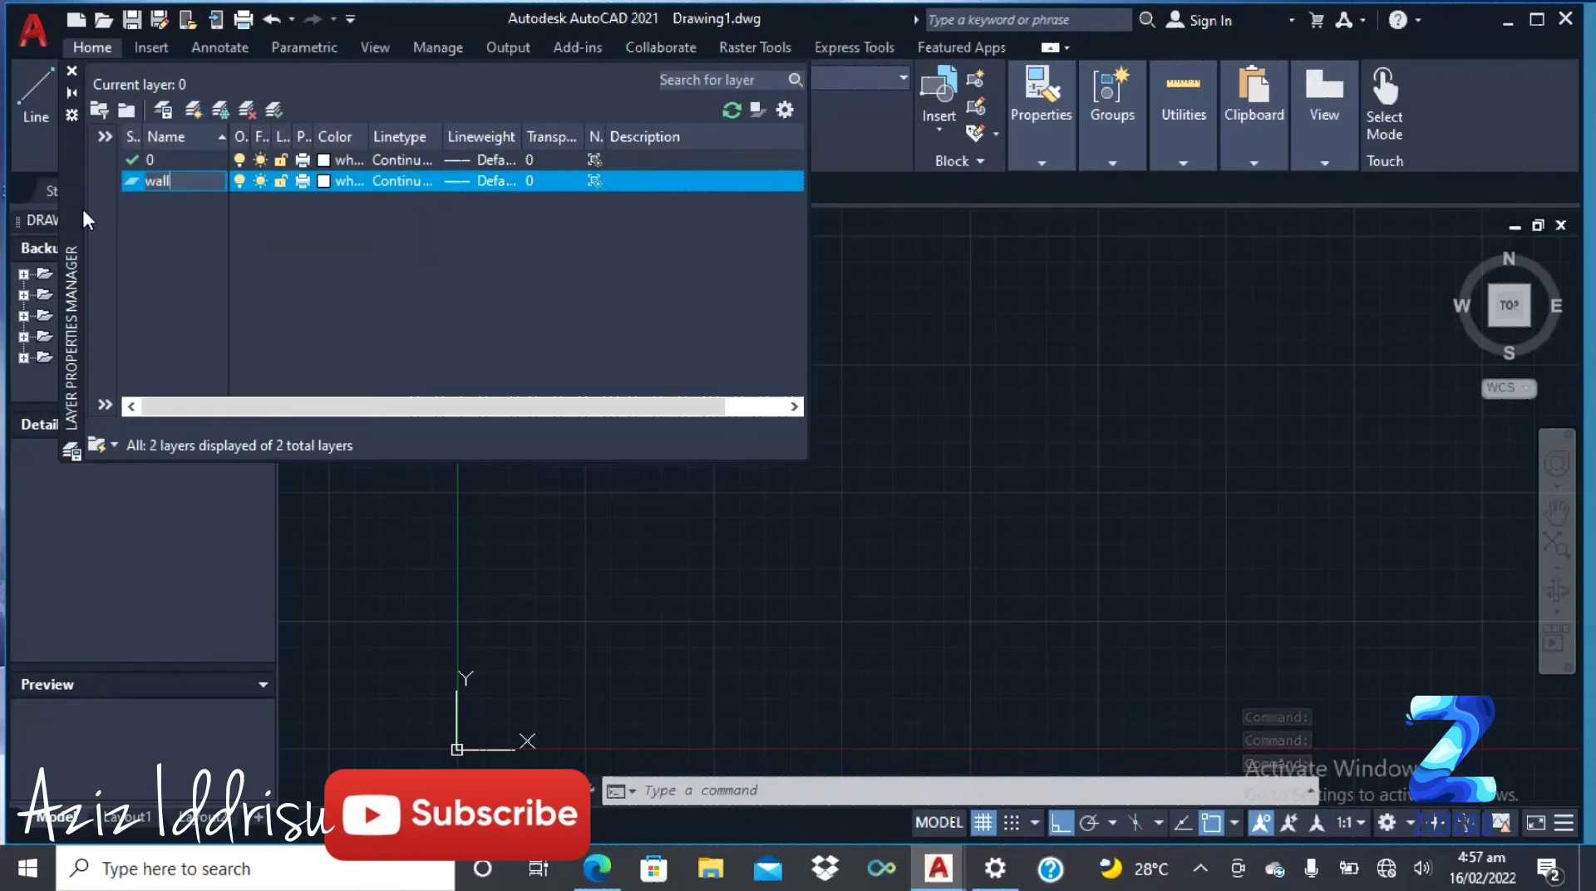
text(s)
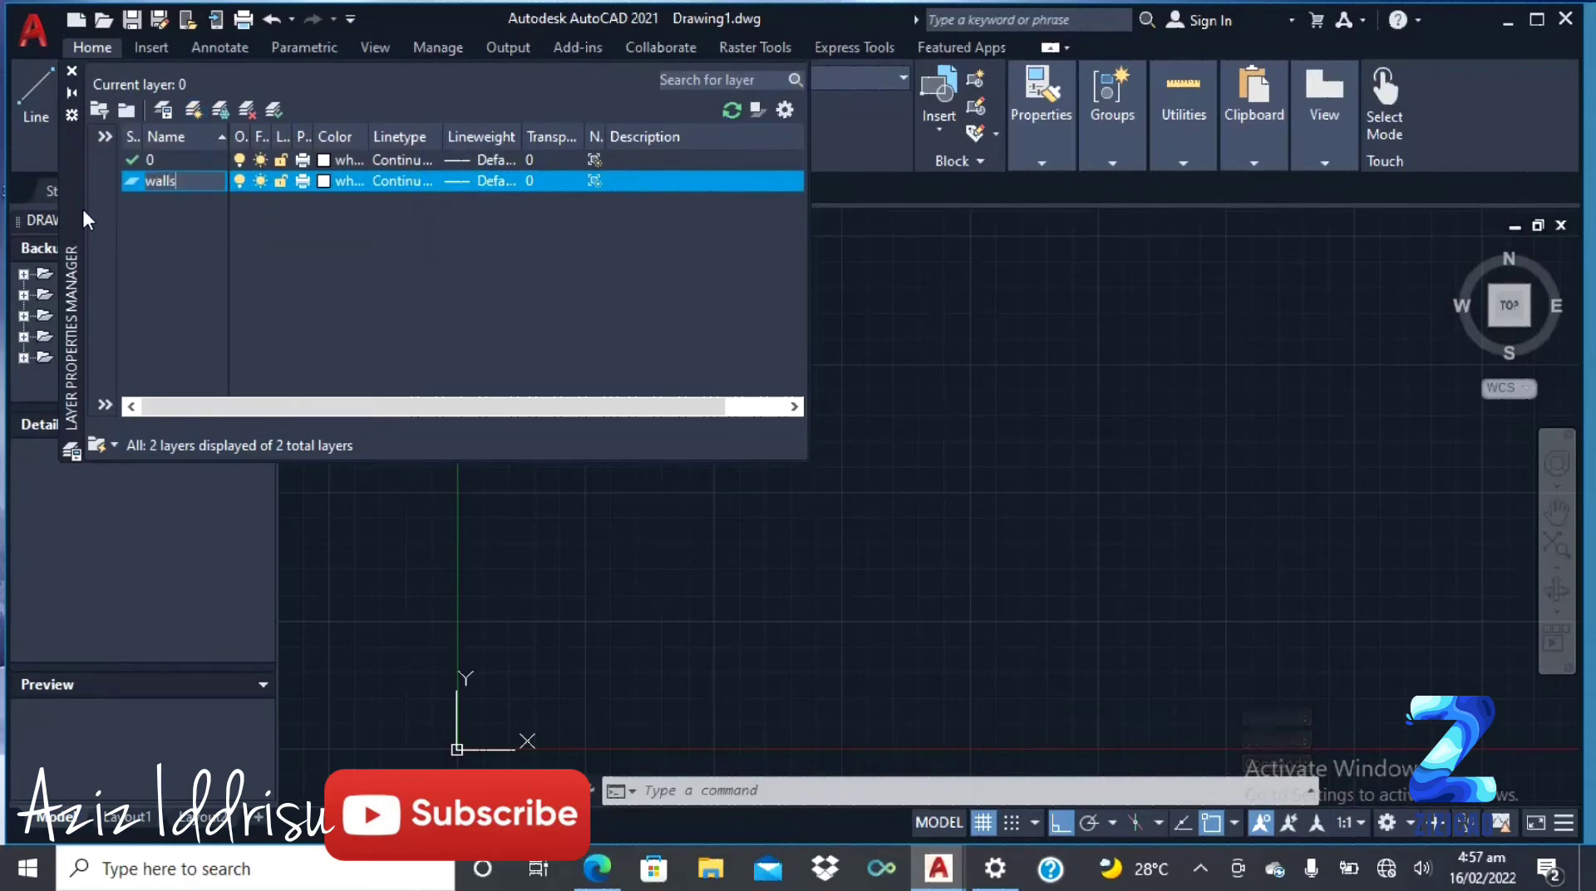
click(324, 182)
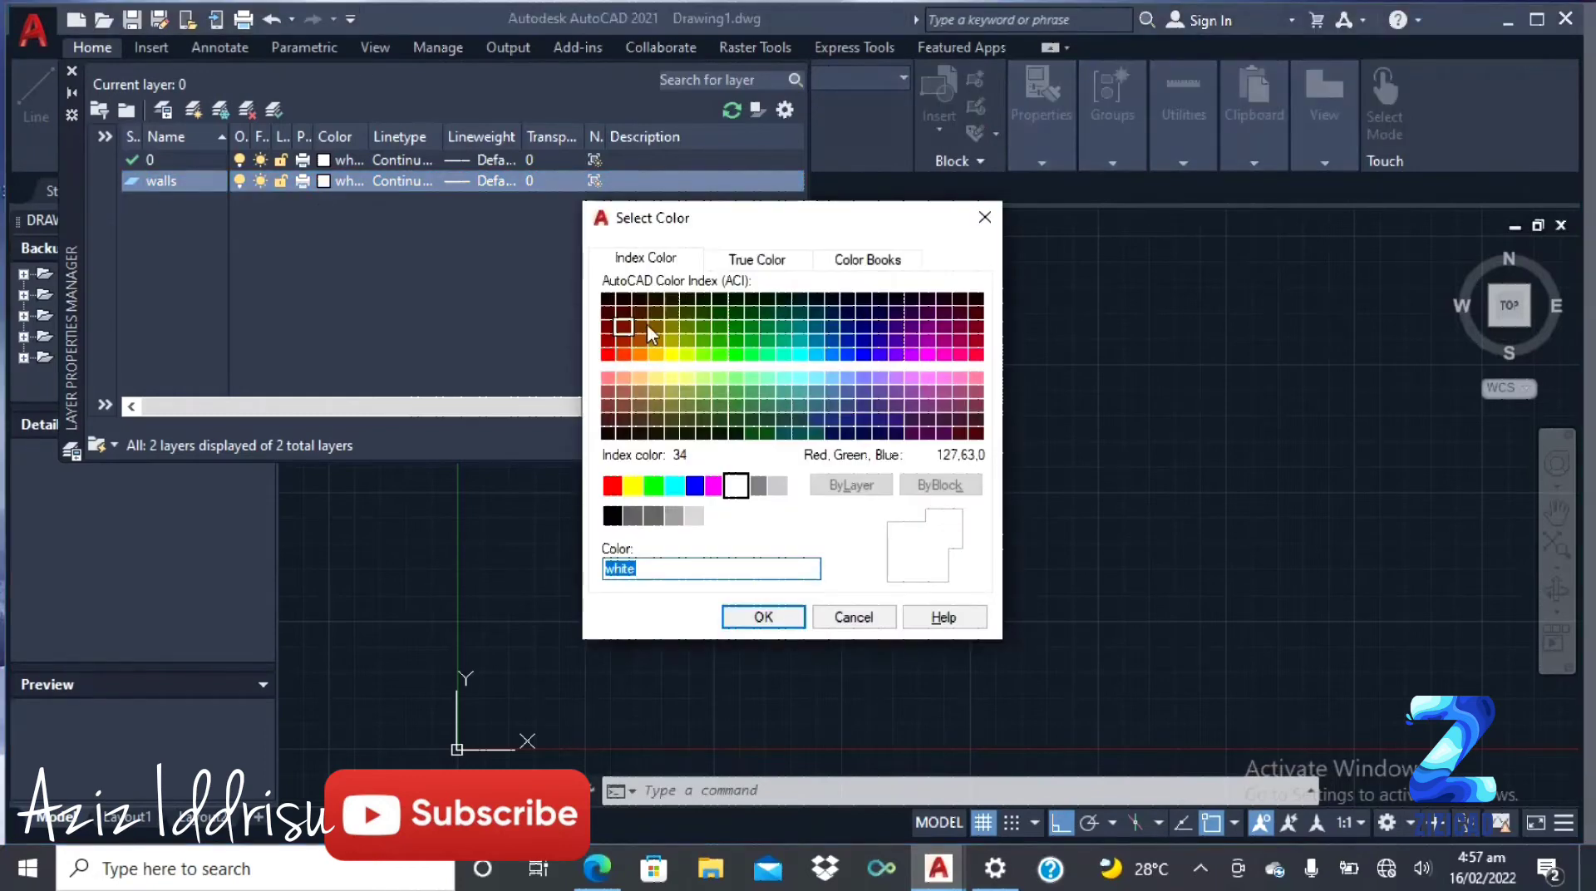
click(608, 340)
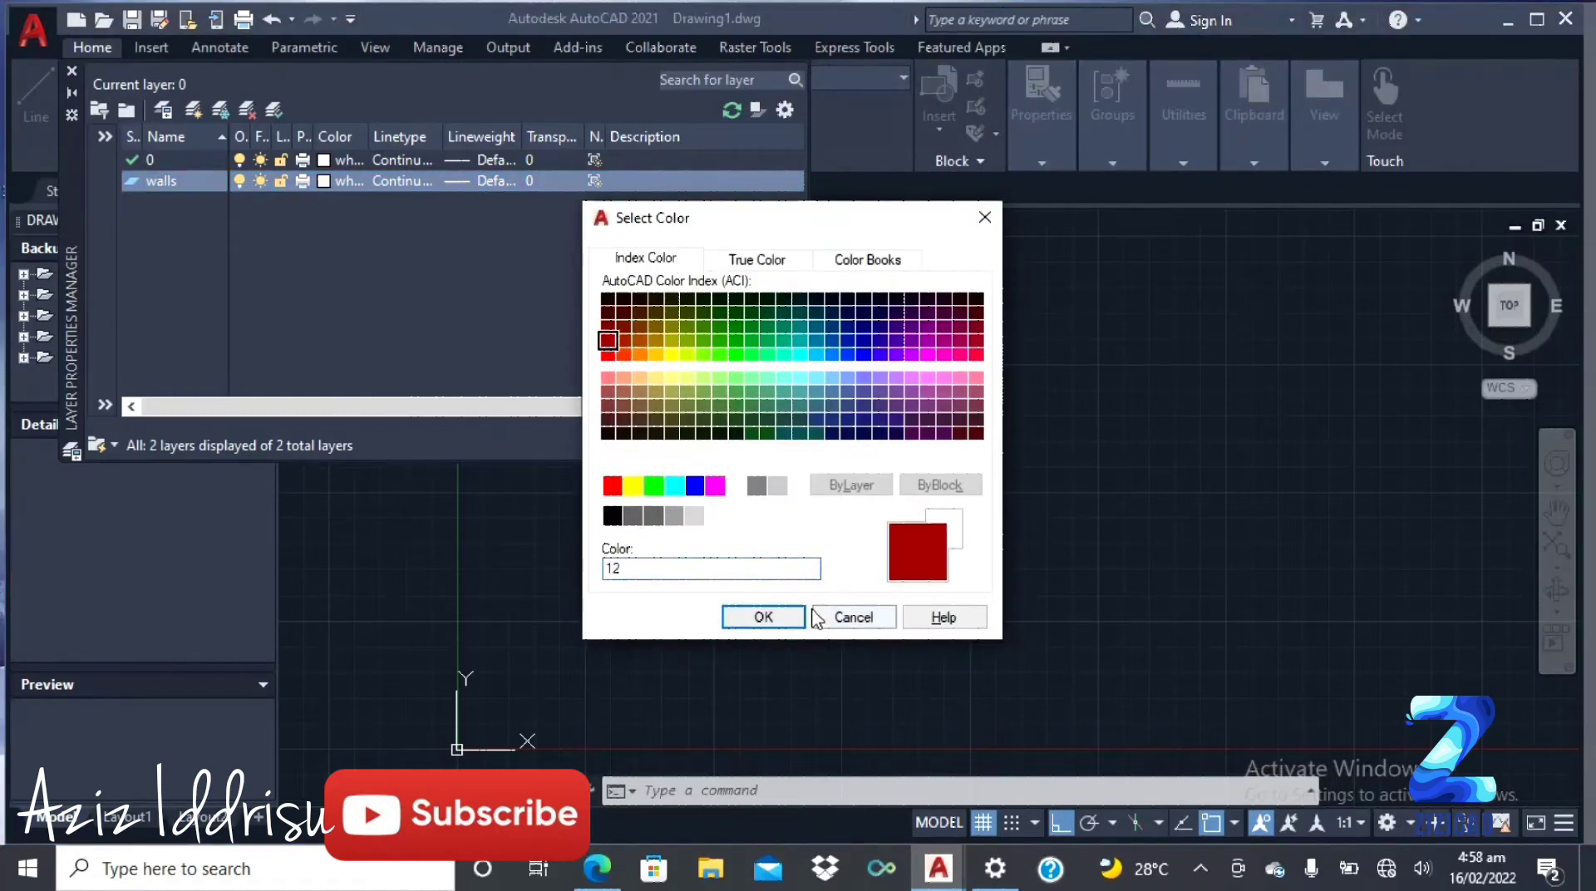
click(765, 616)
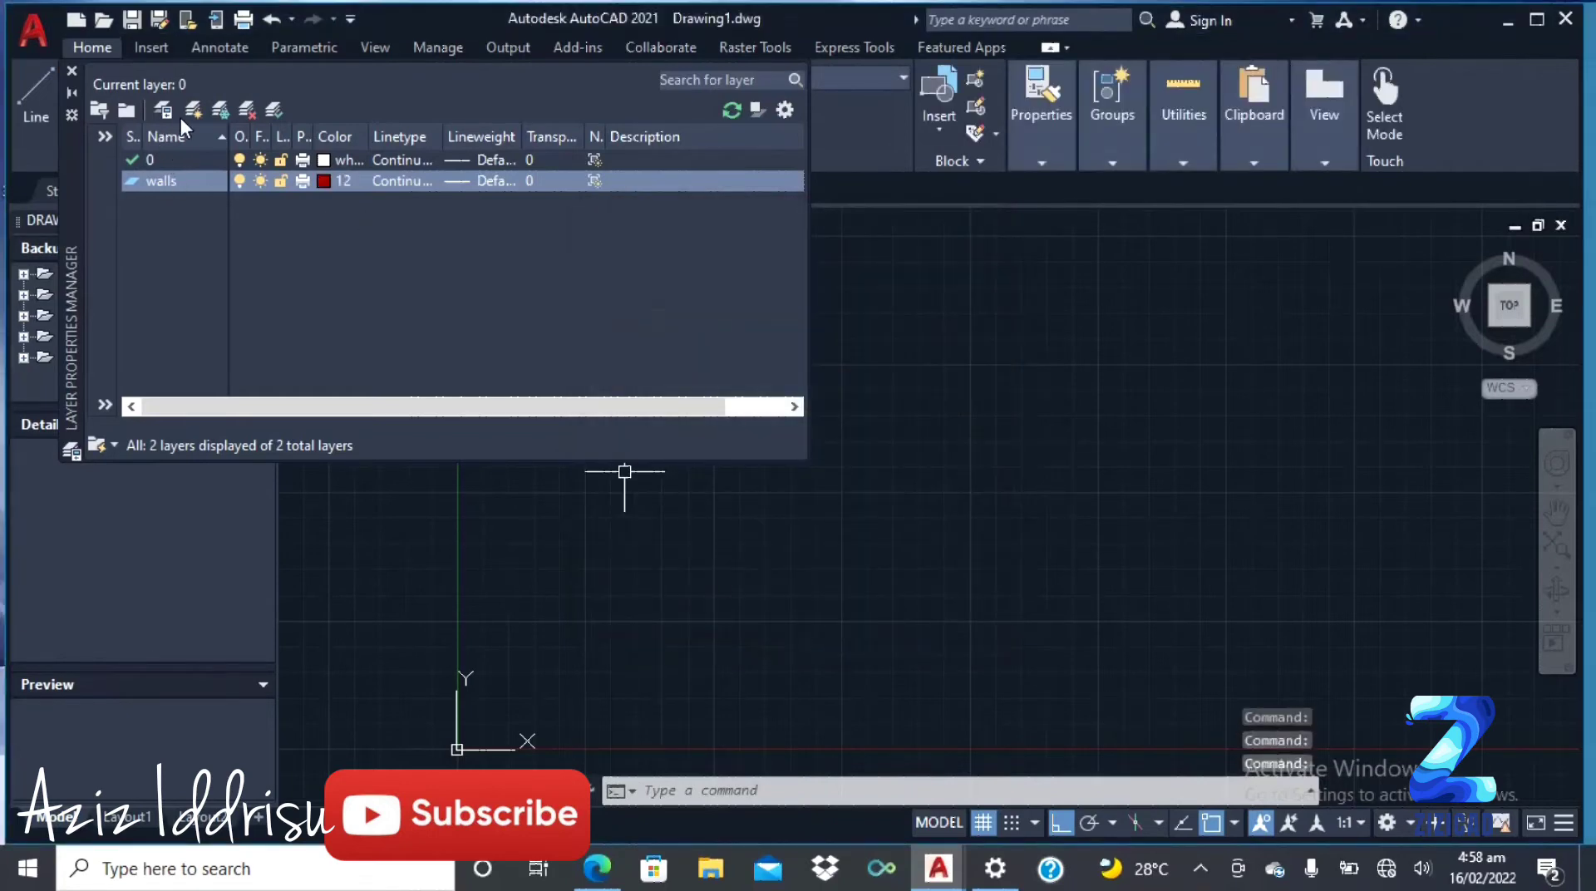
Step: Create a 'doors' layer with green colour index 76
click(193, 111)
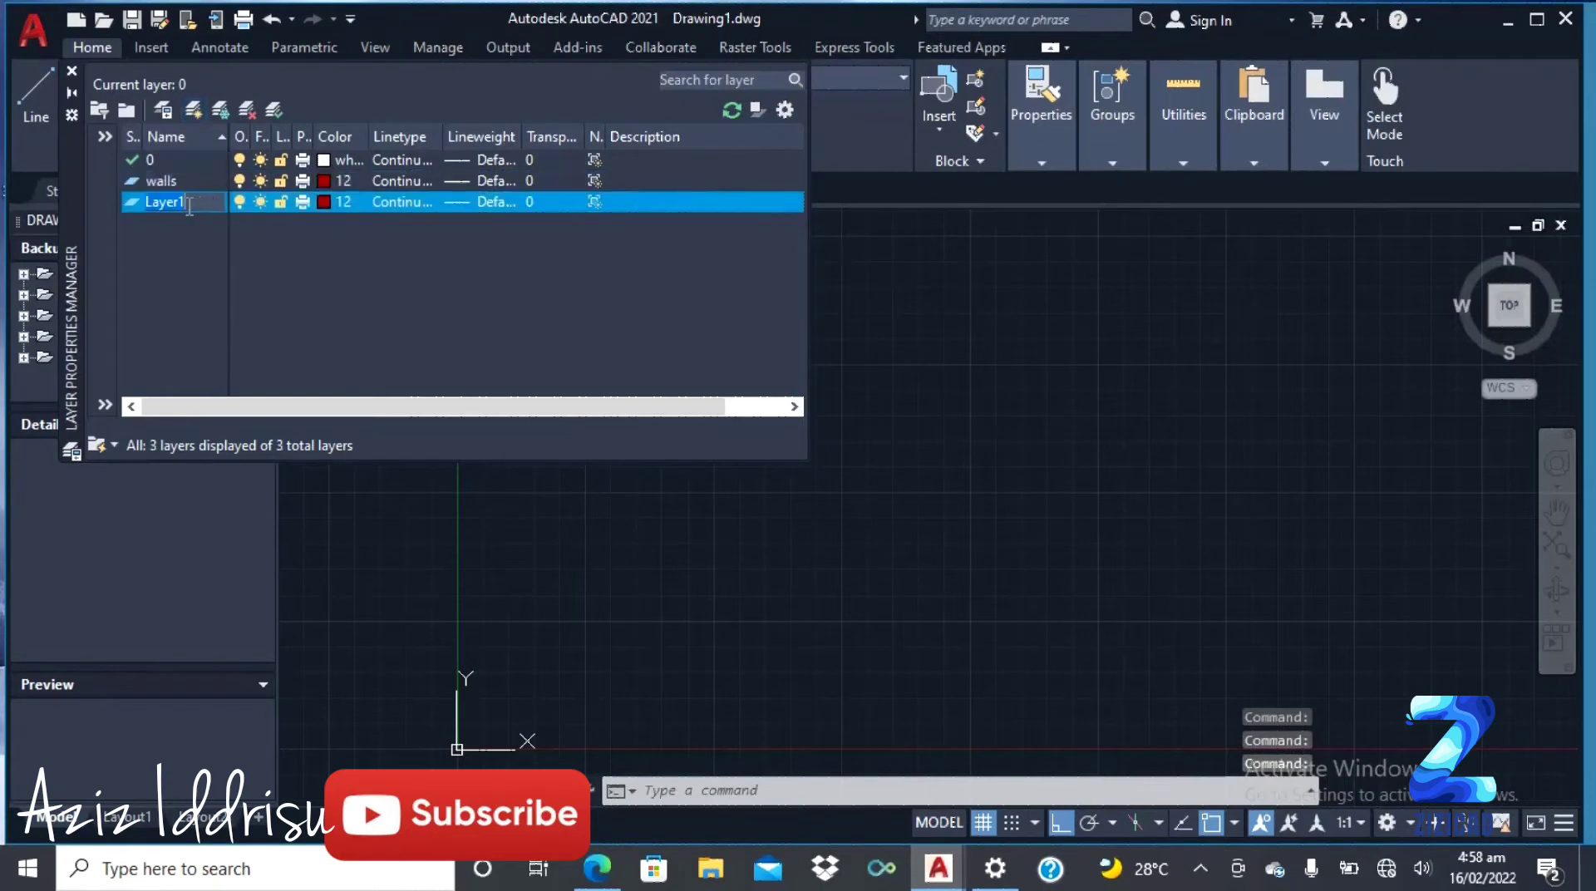
text(doors)
key(Return)
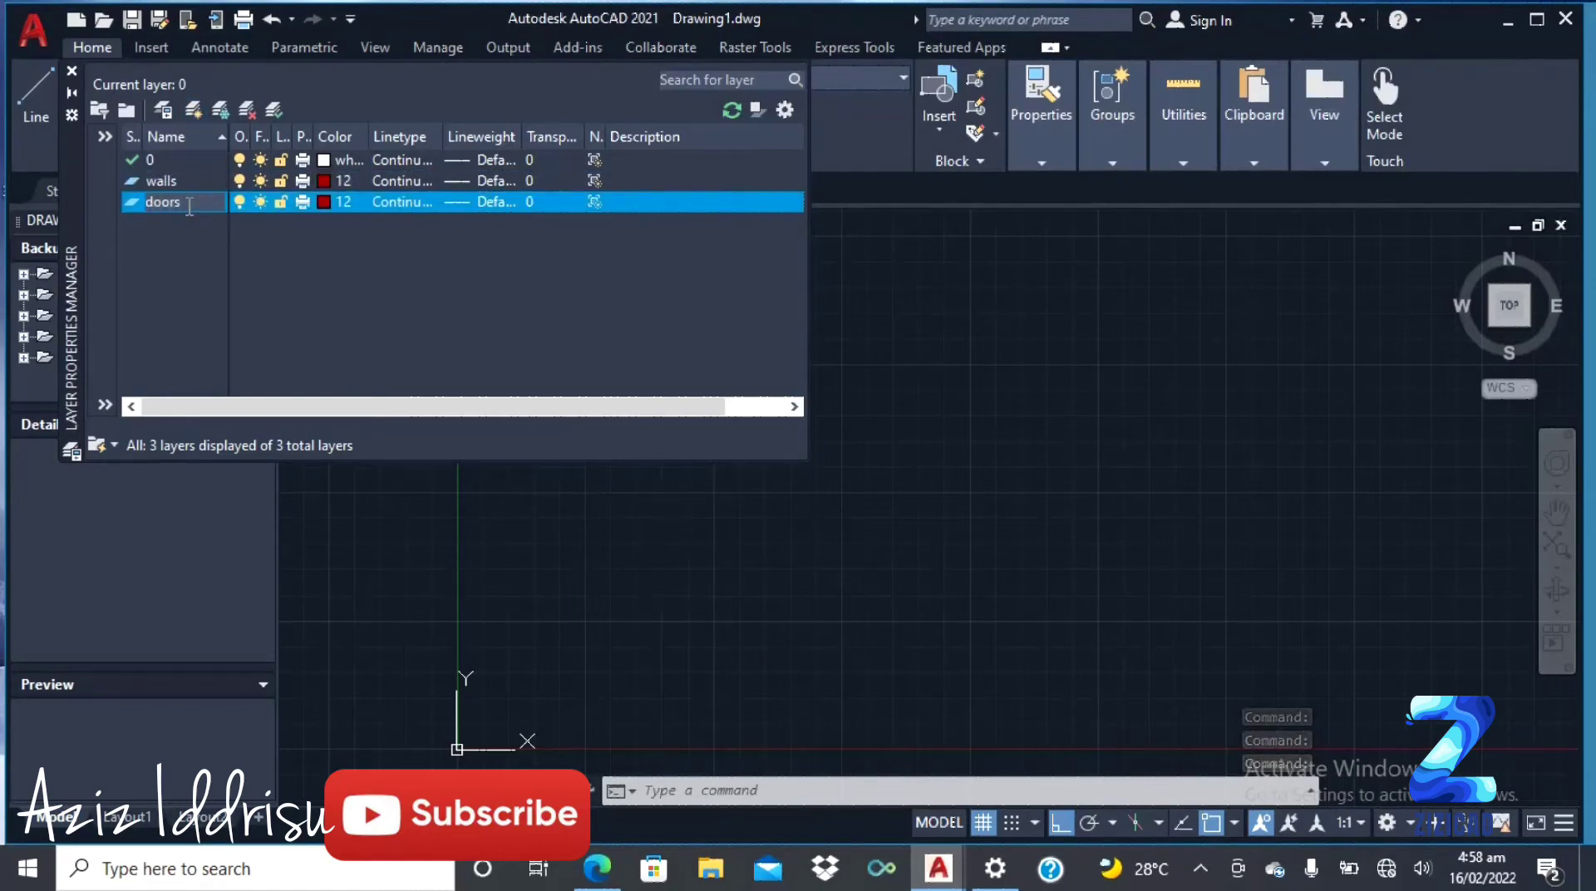
click(324, 203)
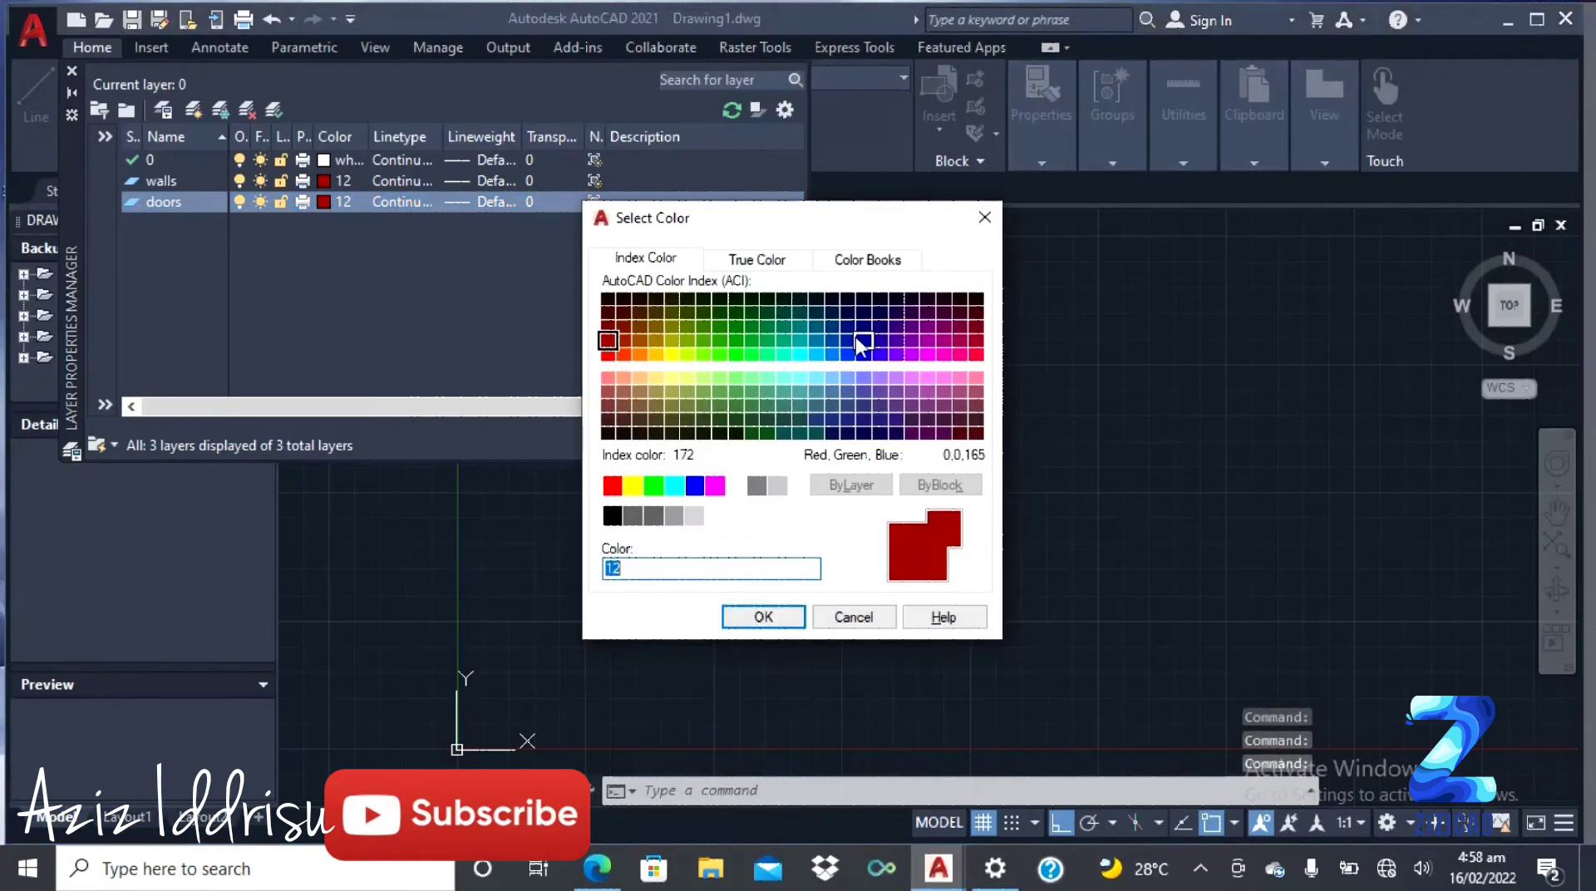
click(703, 313)
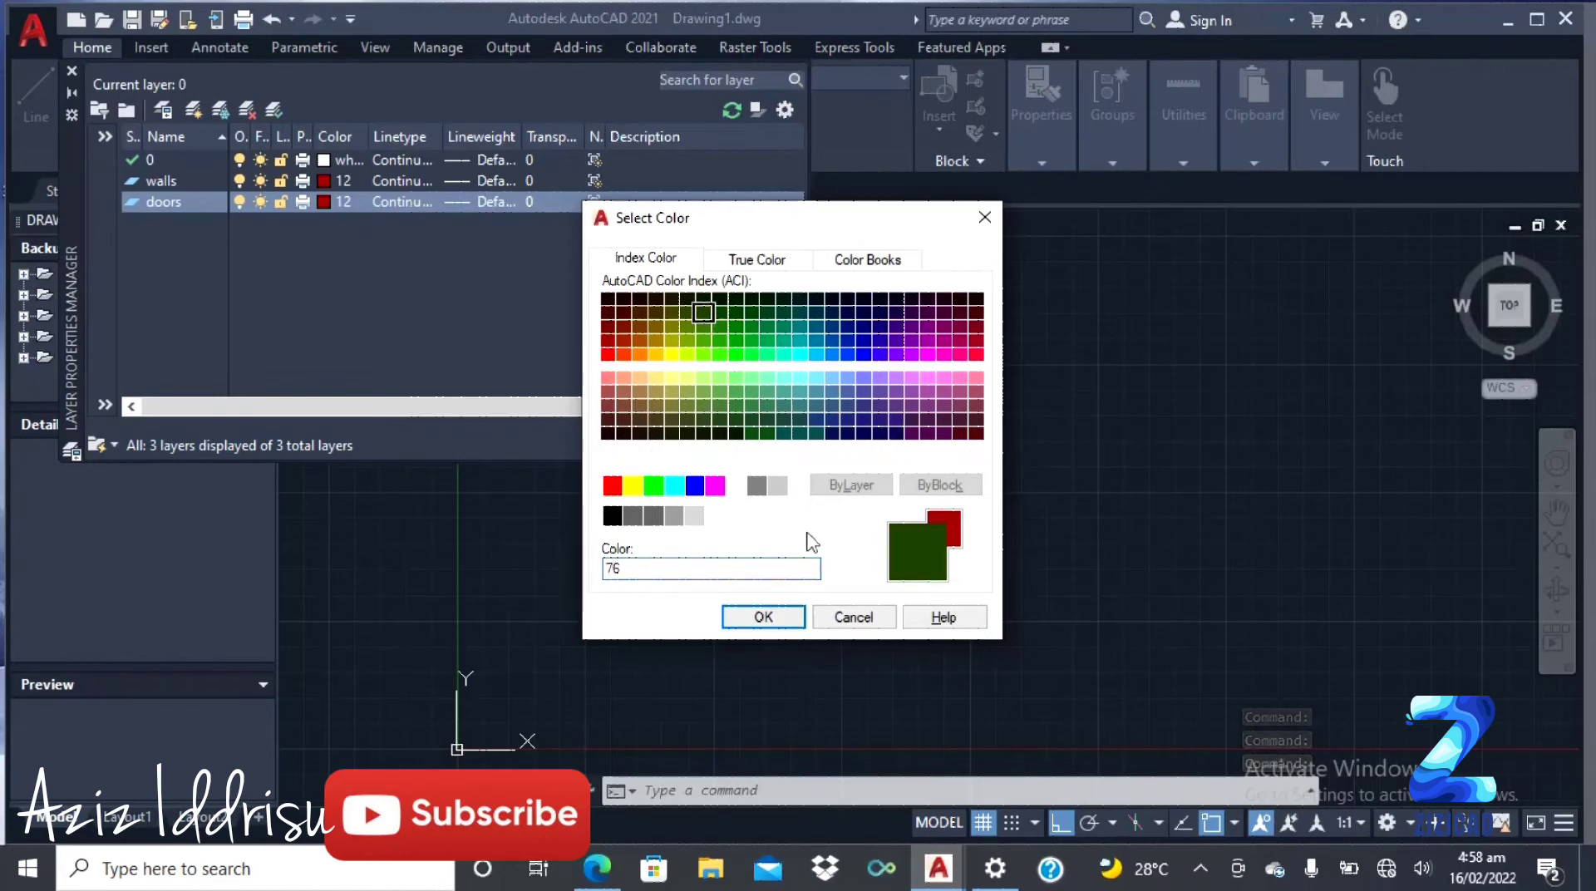
click(745, 619)
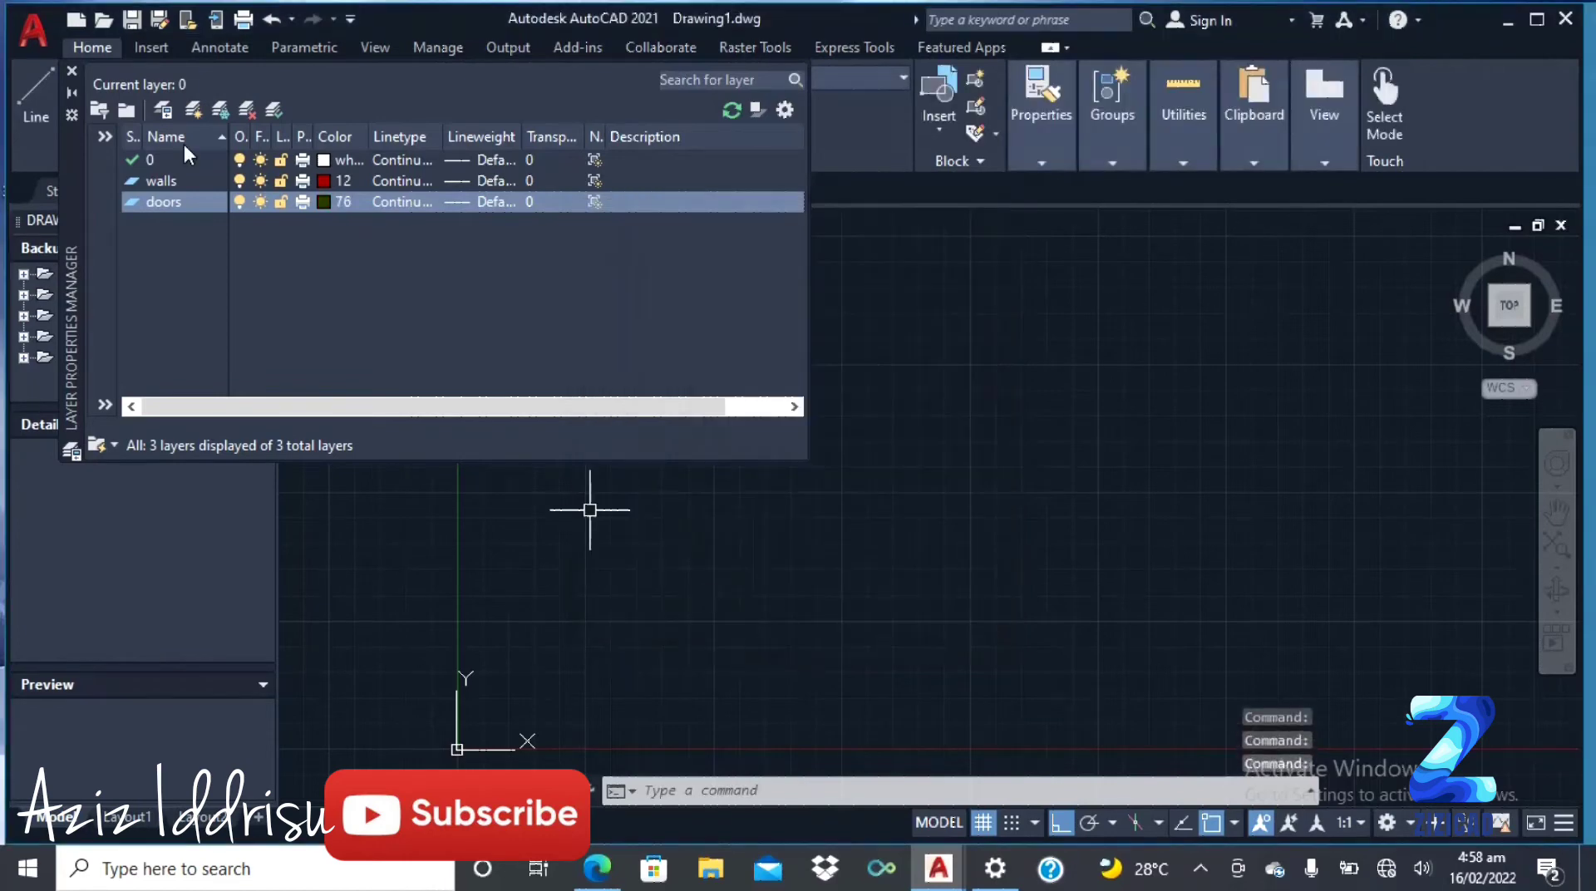
Step: Create a 'windows' layer with blue colour index 174 and close the layer manager
click(193, 108)
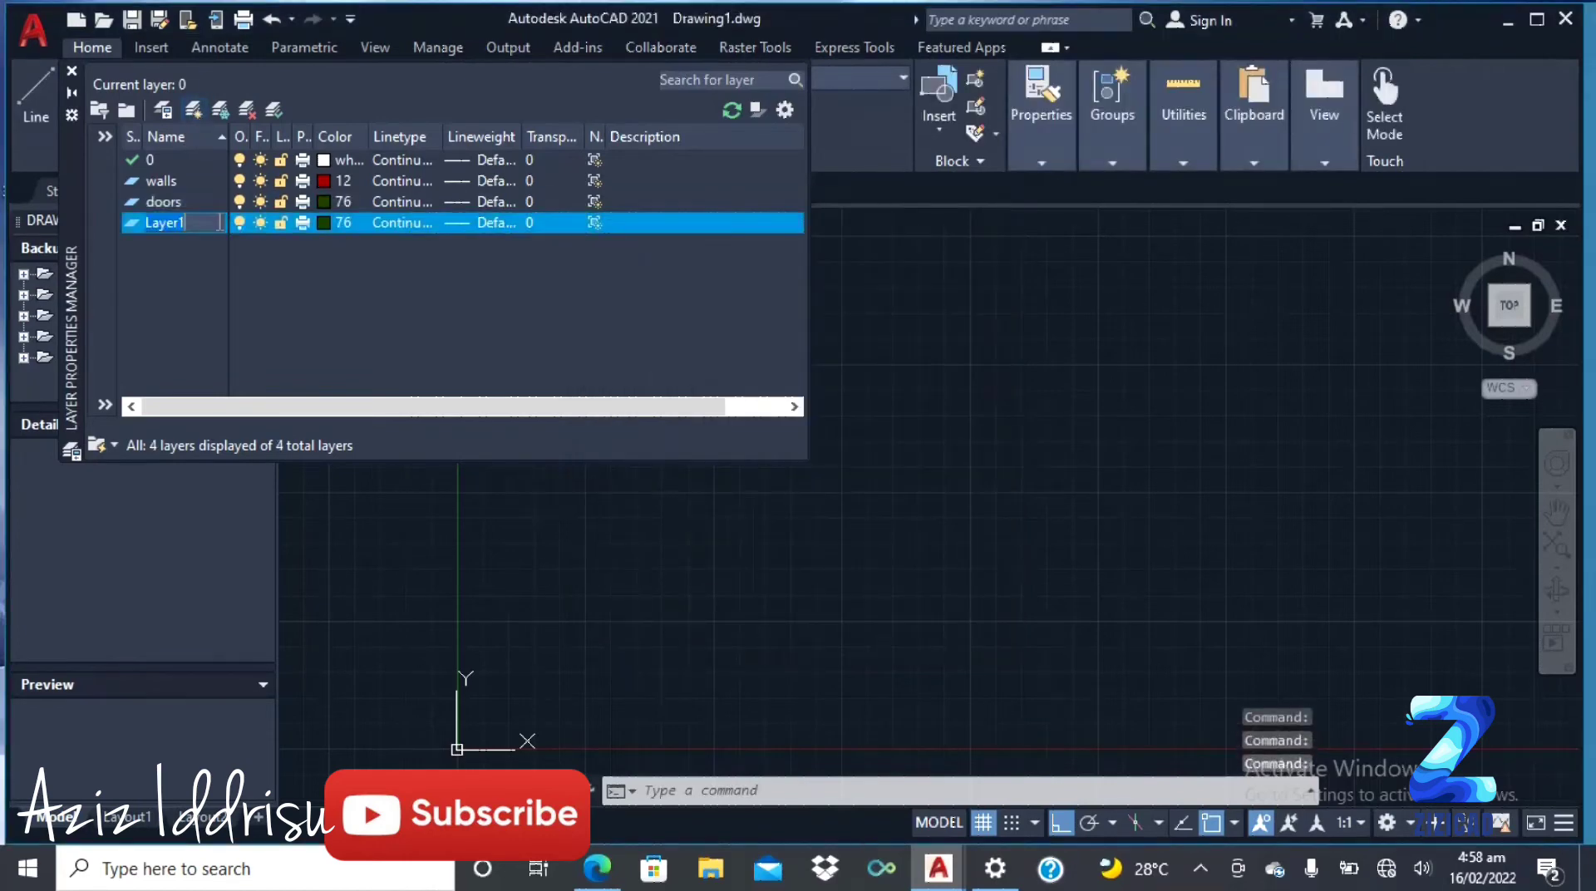
text(windows)
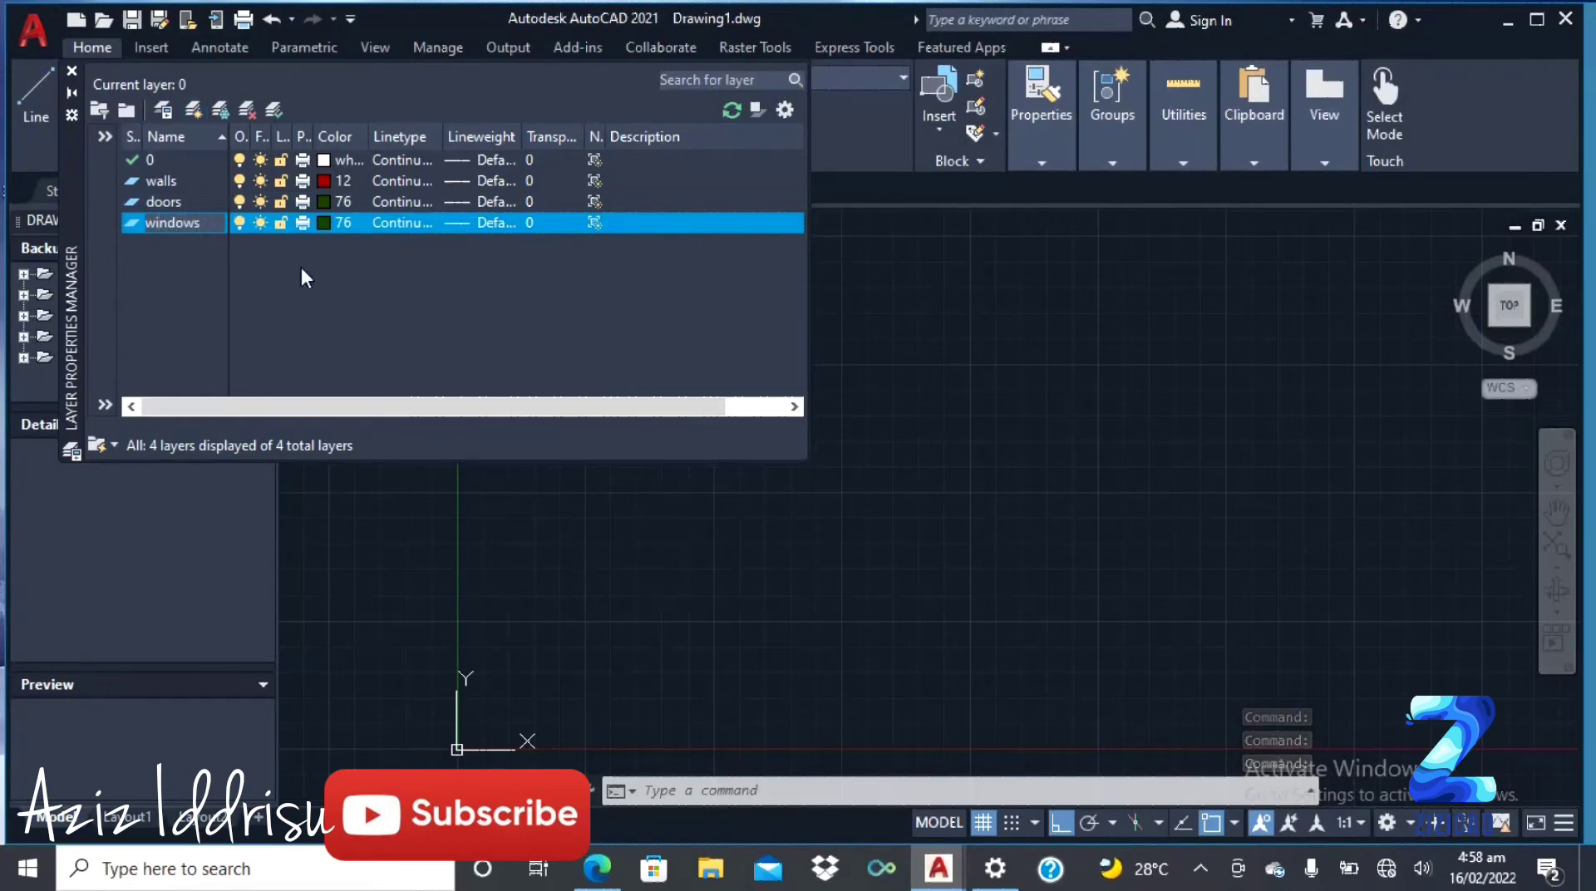
click(324, 222)
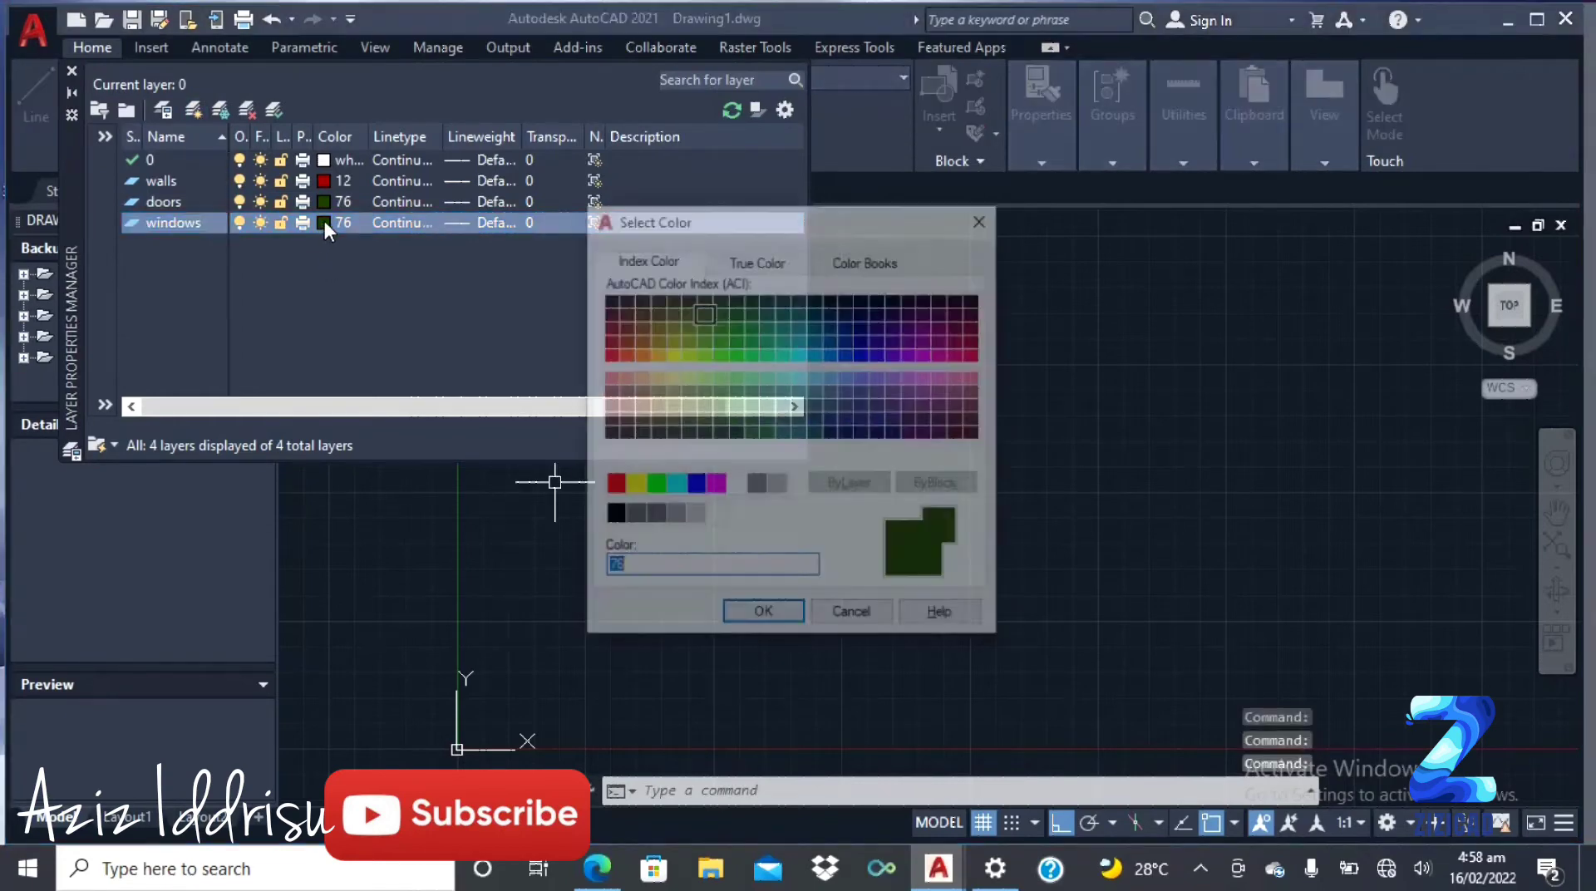
click(866, 331)
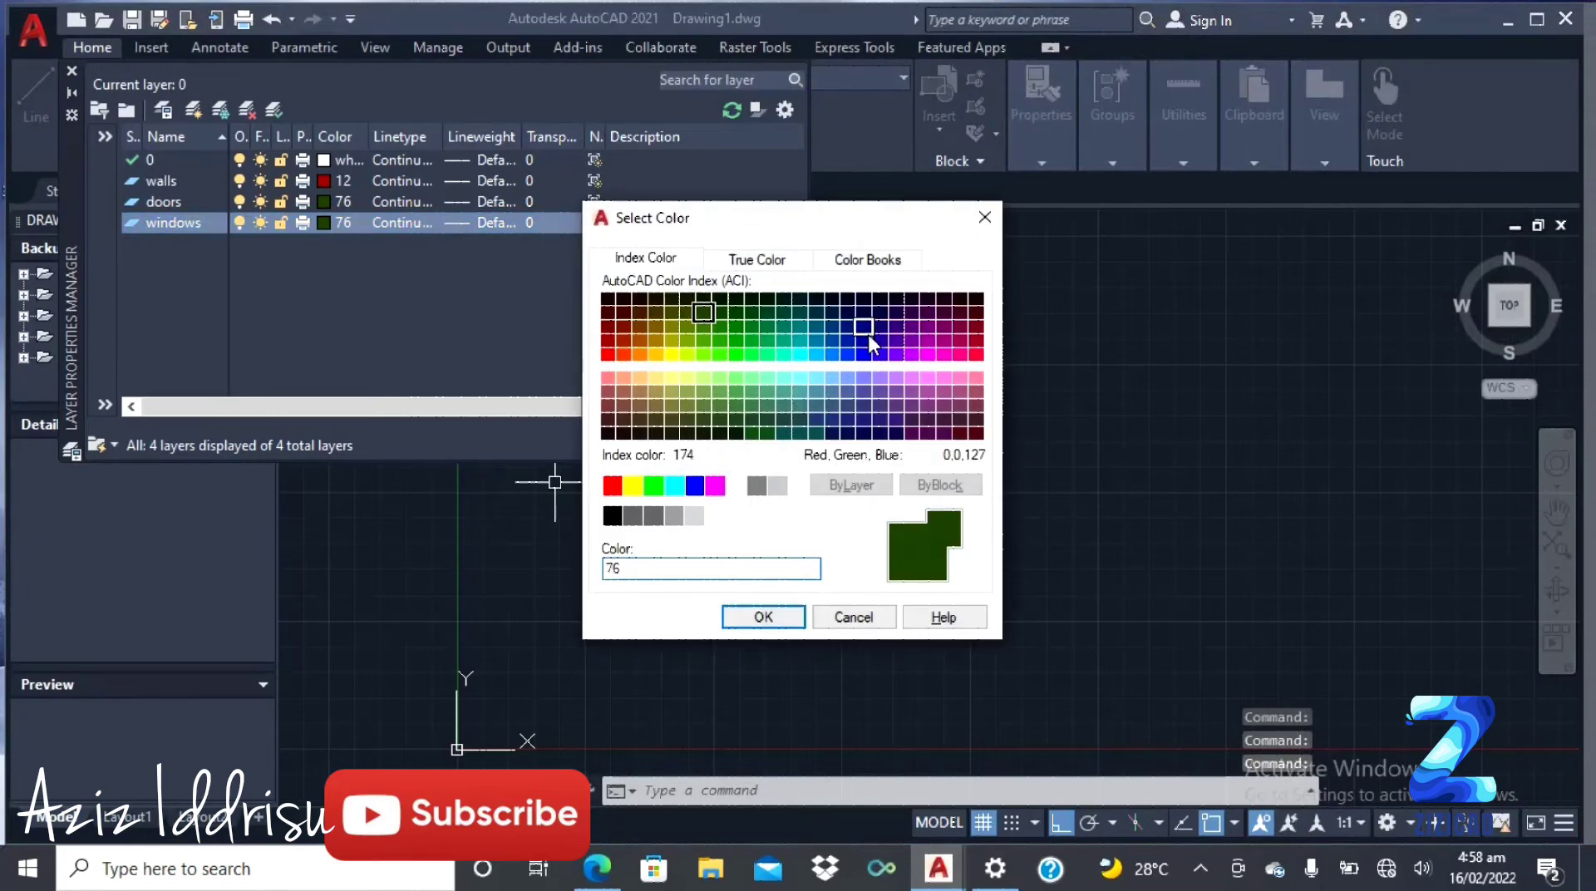
click(770, 620)
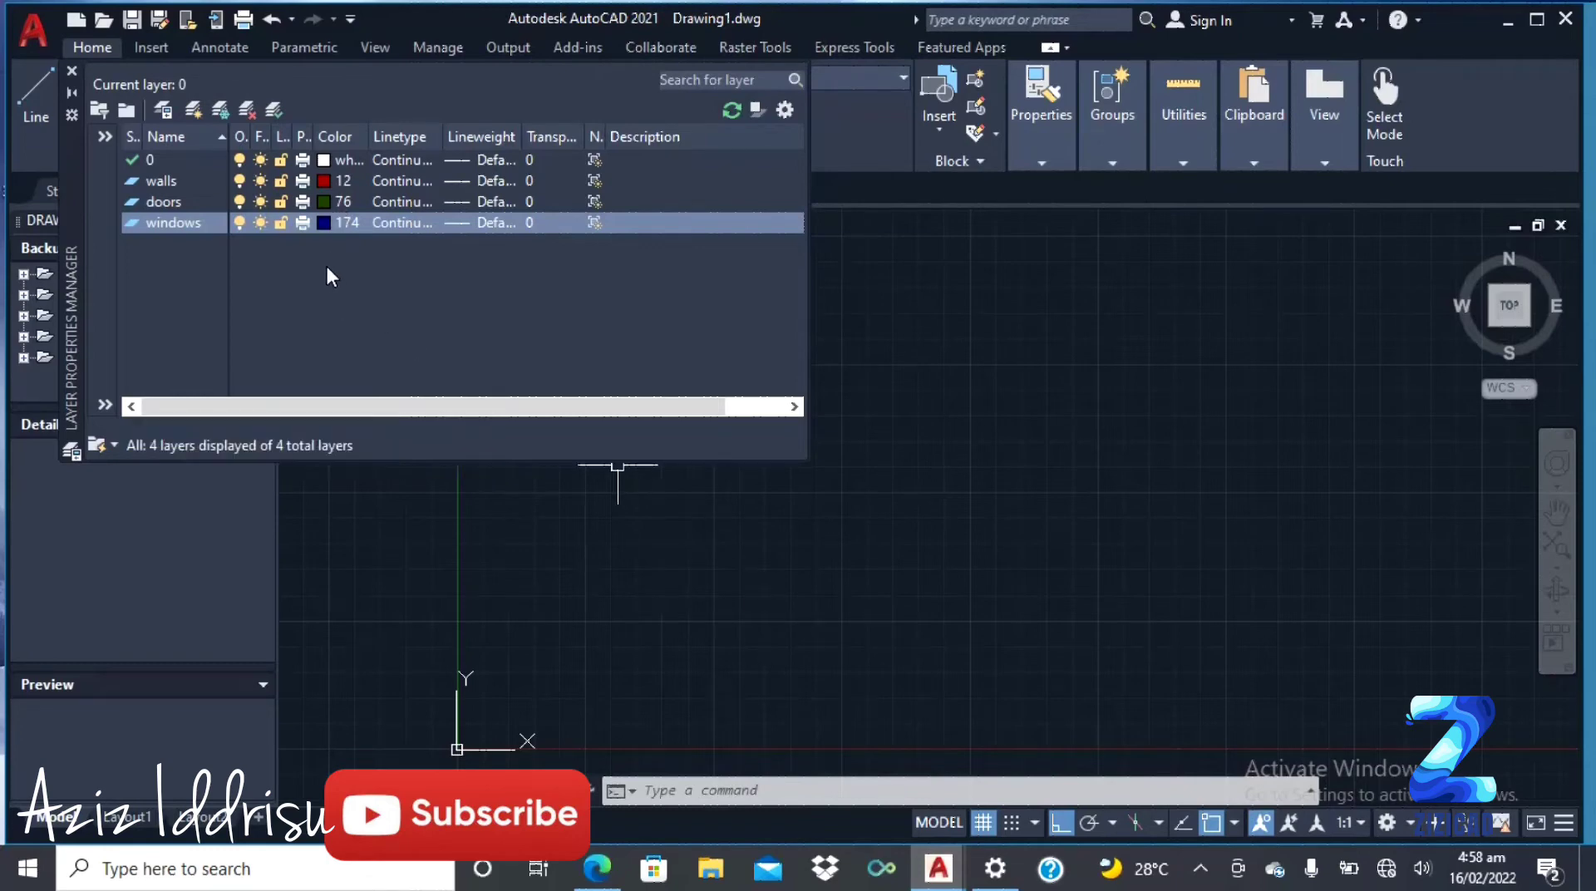
click(73, 72)
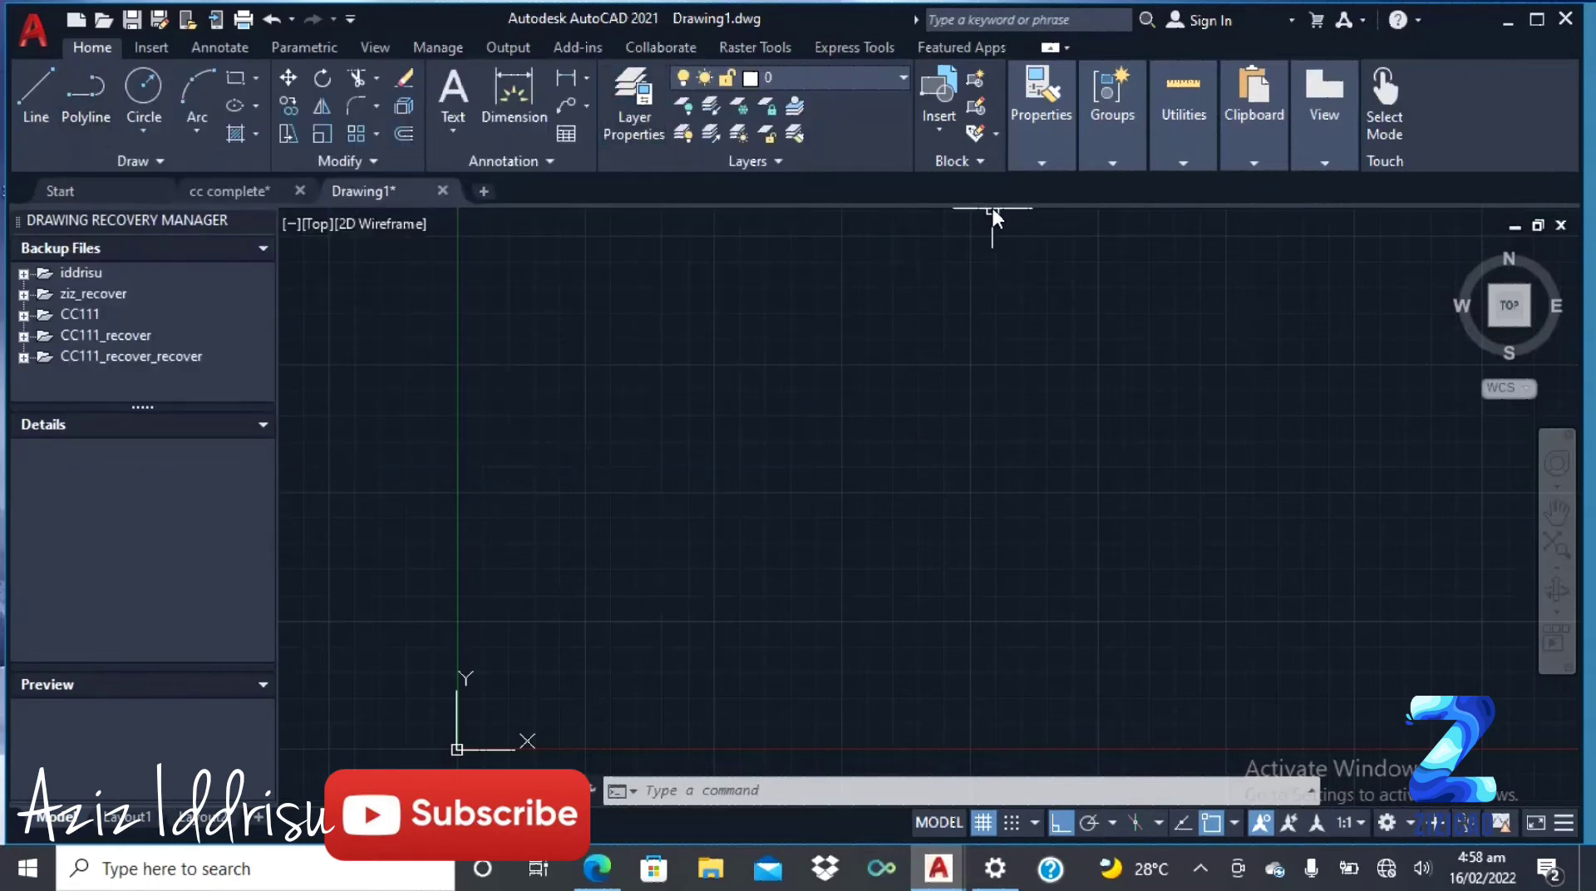
Step: Choose walls from the Home tab layer list as the current layer
click(896, 79)
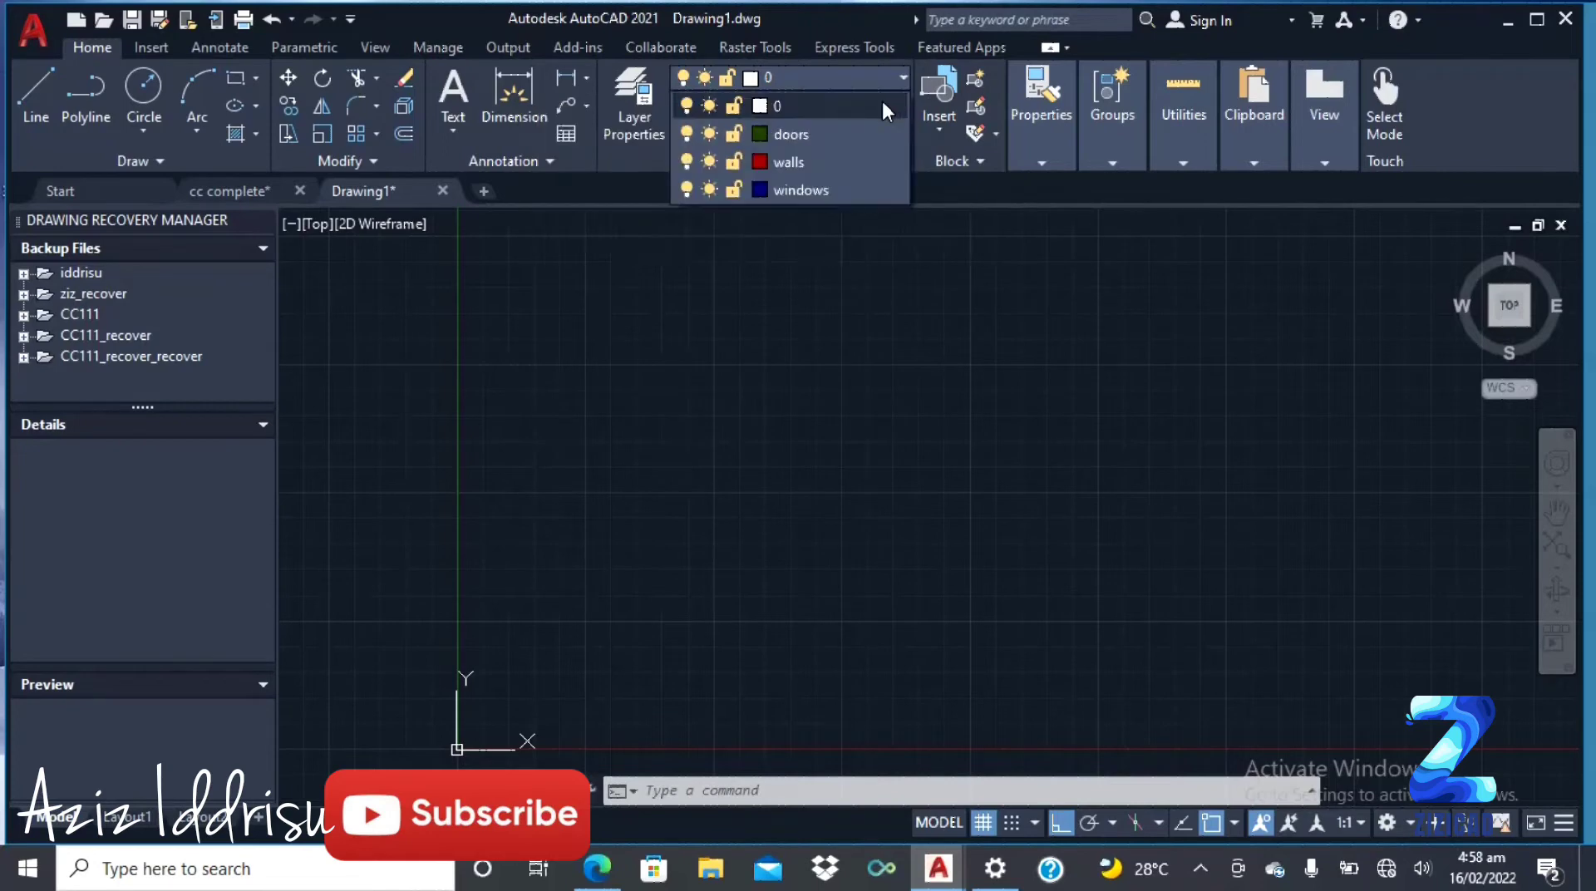
click(827, 165)
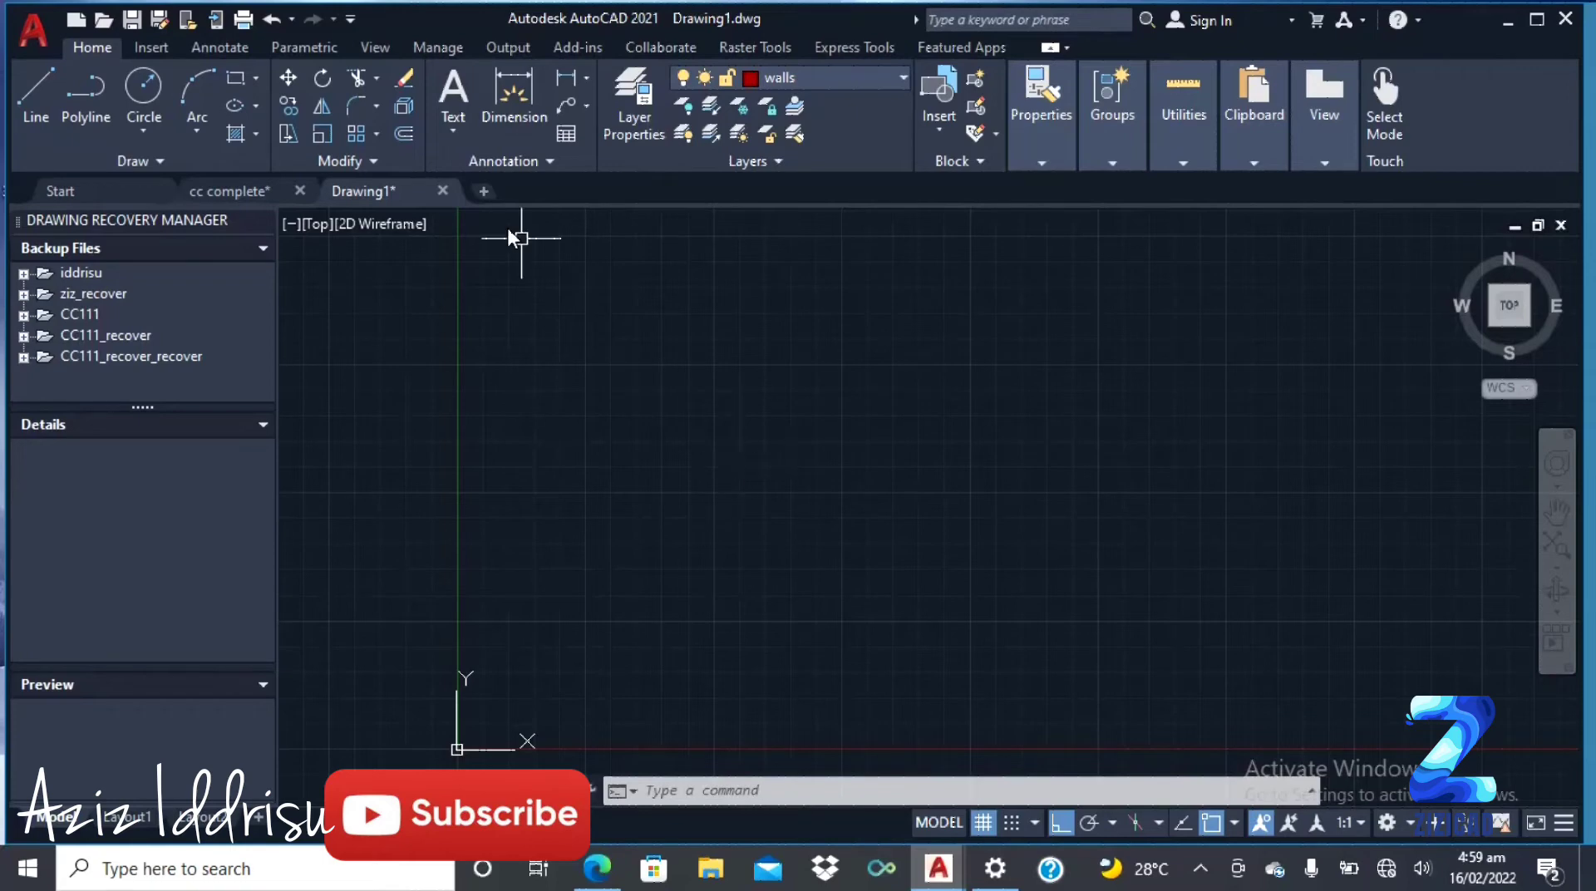
Step: Start the wall polyline at a first corner with a 5000-long first segment
click(93, 98)
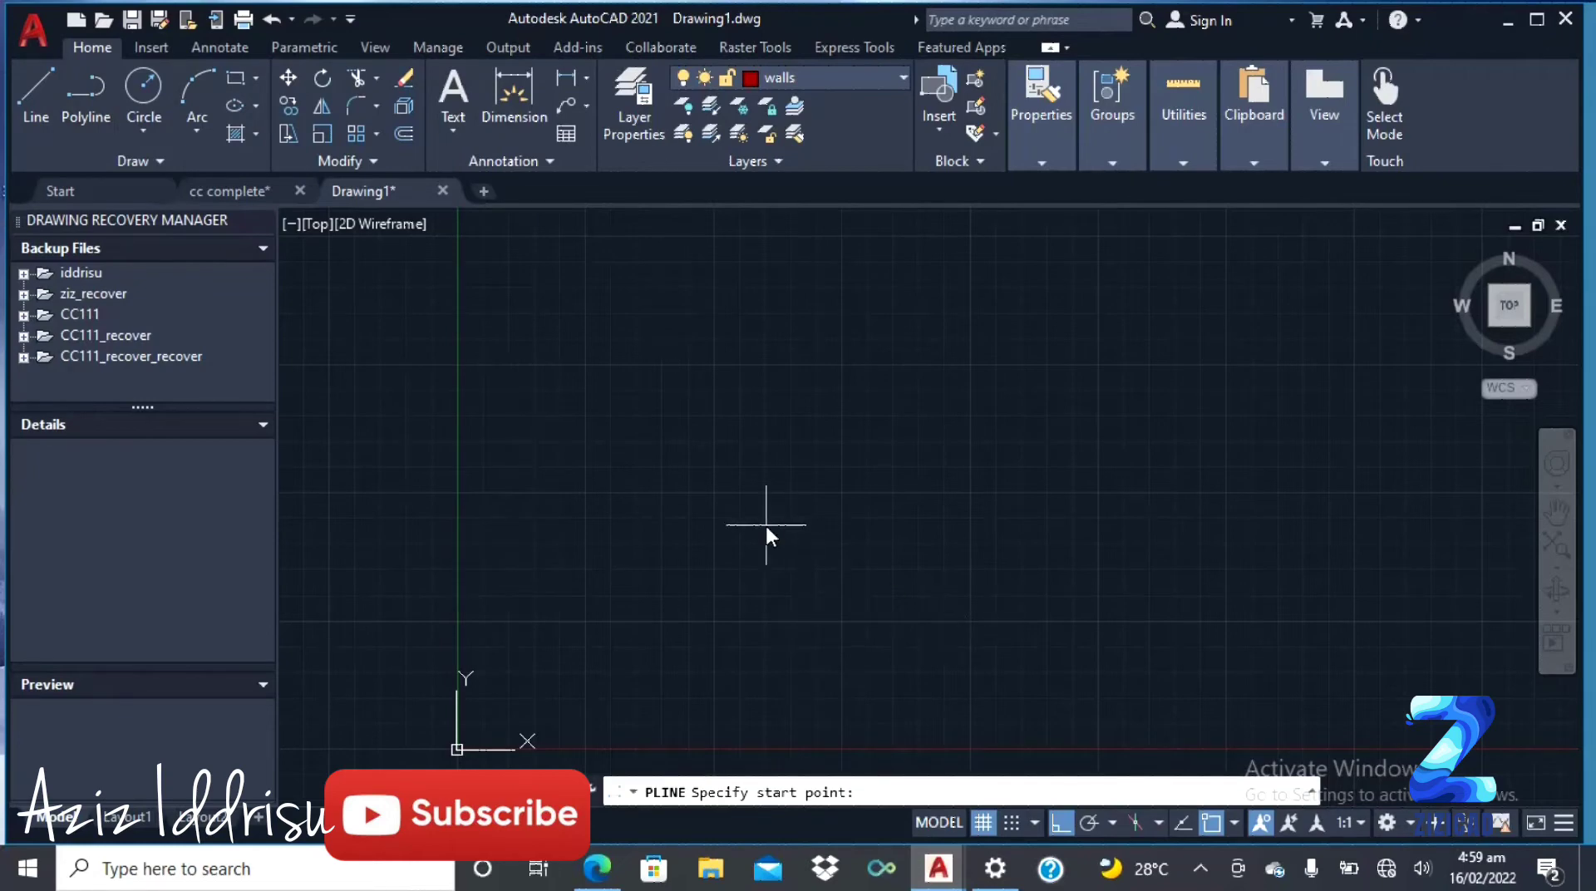
click(734, 524)
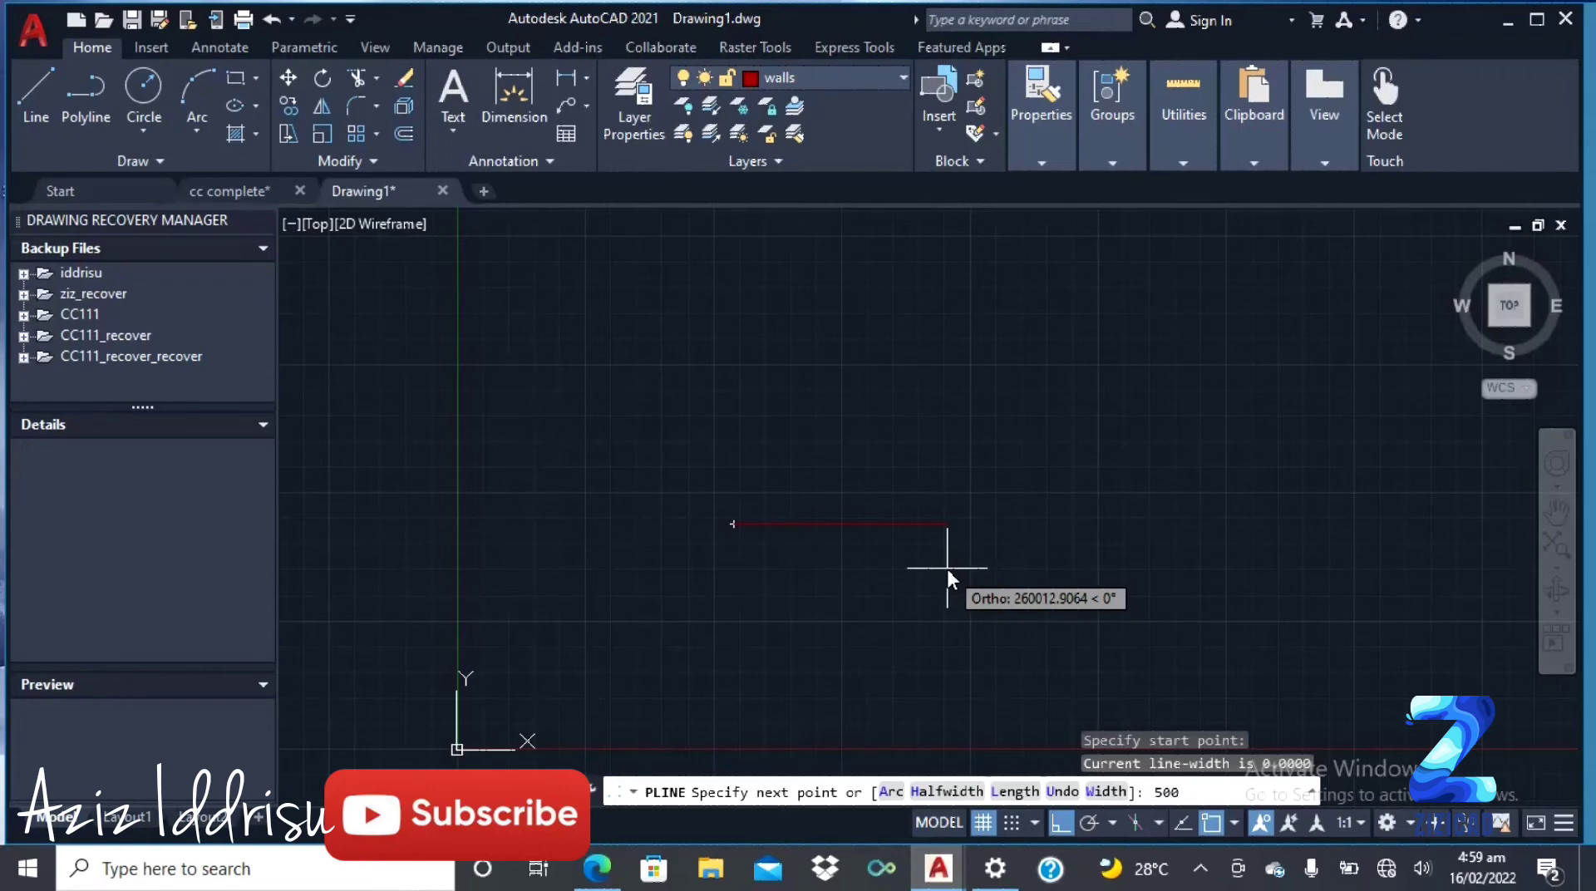
key(Return)
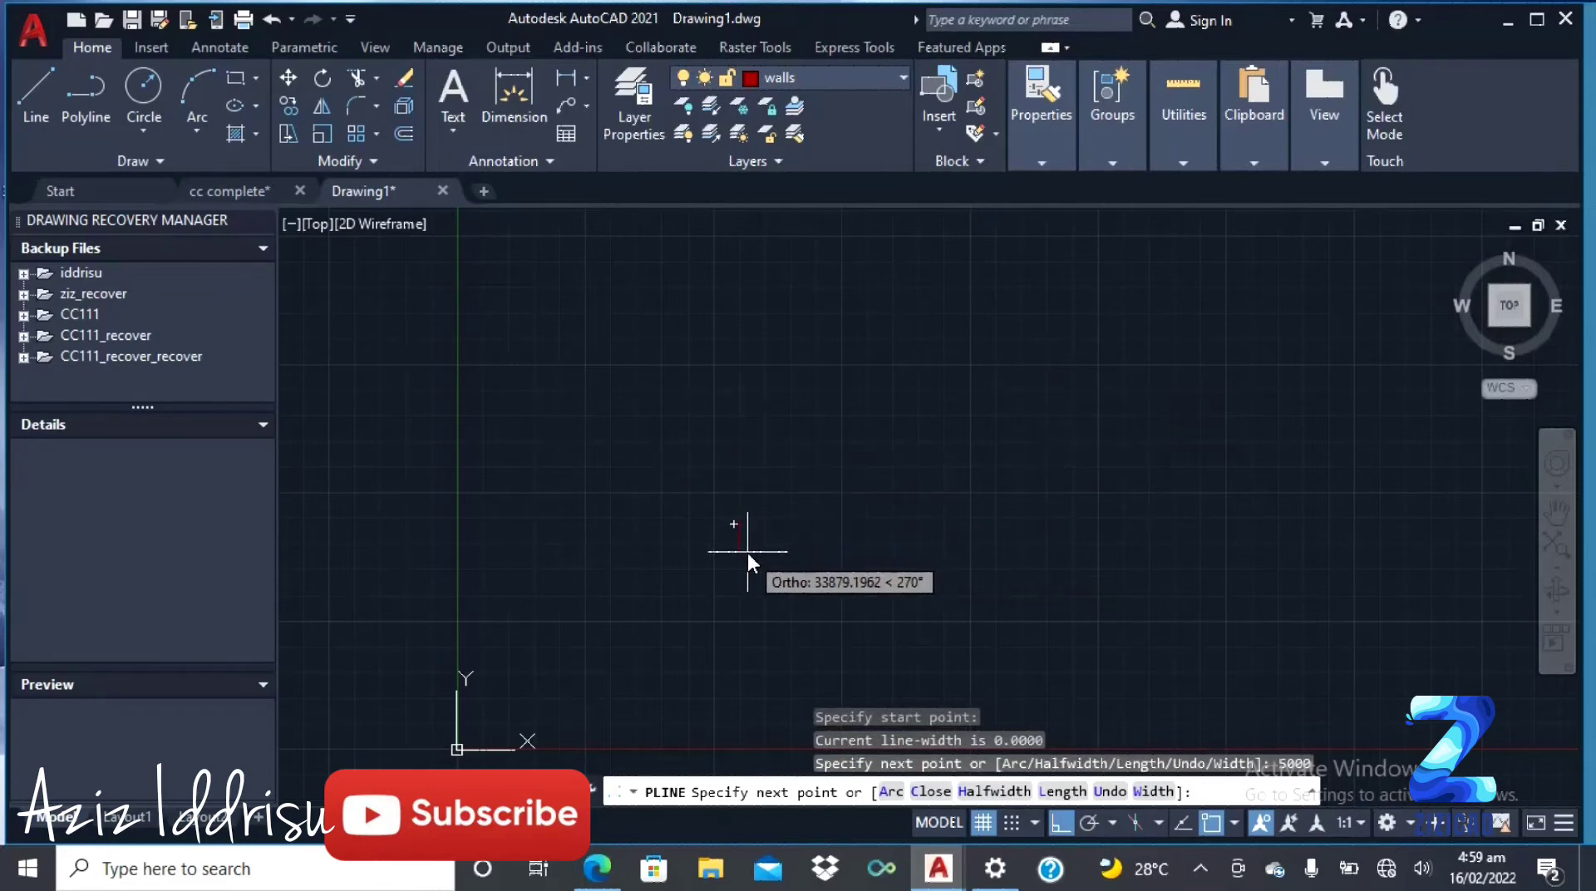
scroll(747, 552, up, 5)
scroll(674, 263, up, 4)
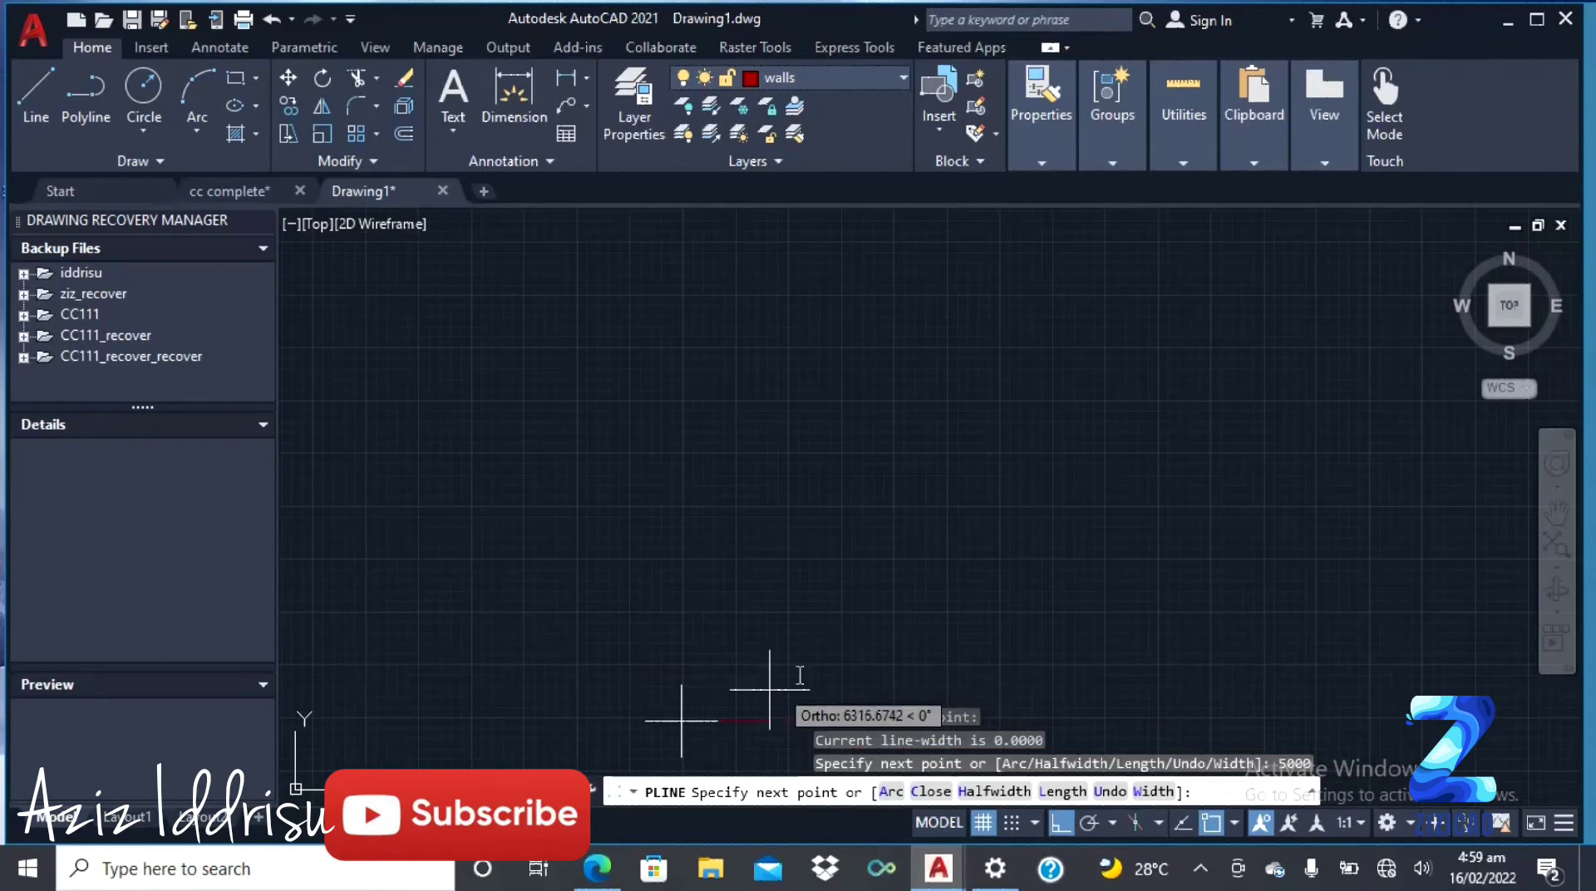
scroll(697, 742, down, 3)
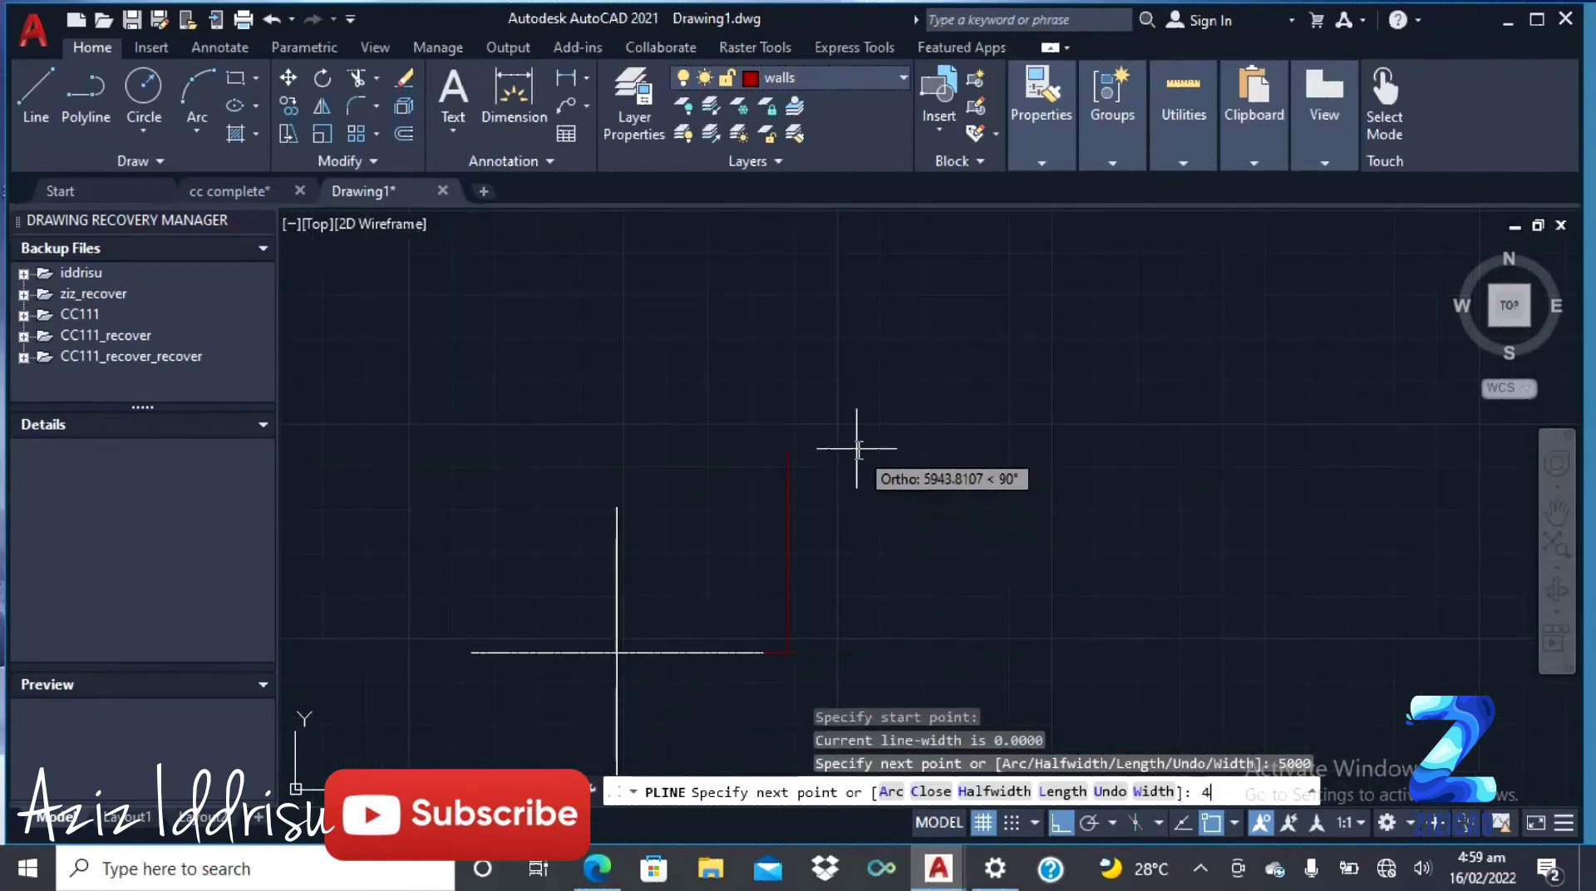
Step: Add the 4000 vertical and 5000 leftward segments and close the rectangle
text(000)
key(Return)
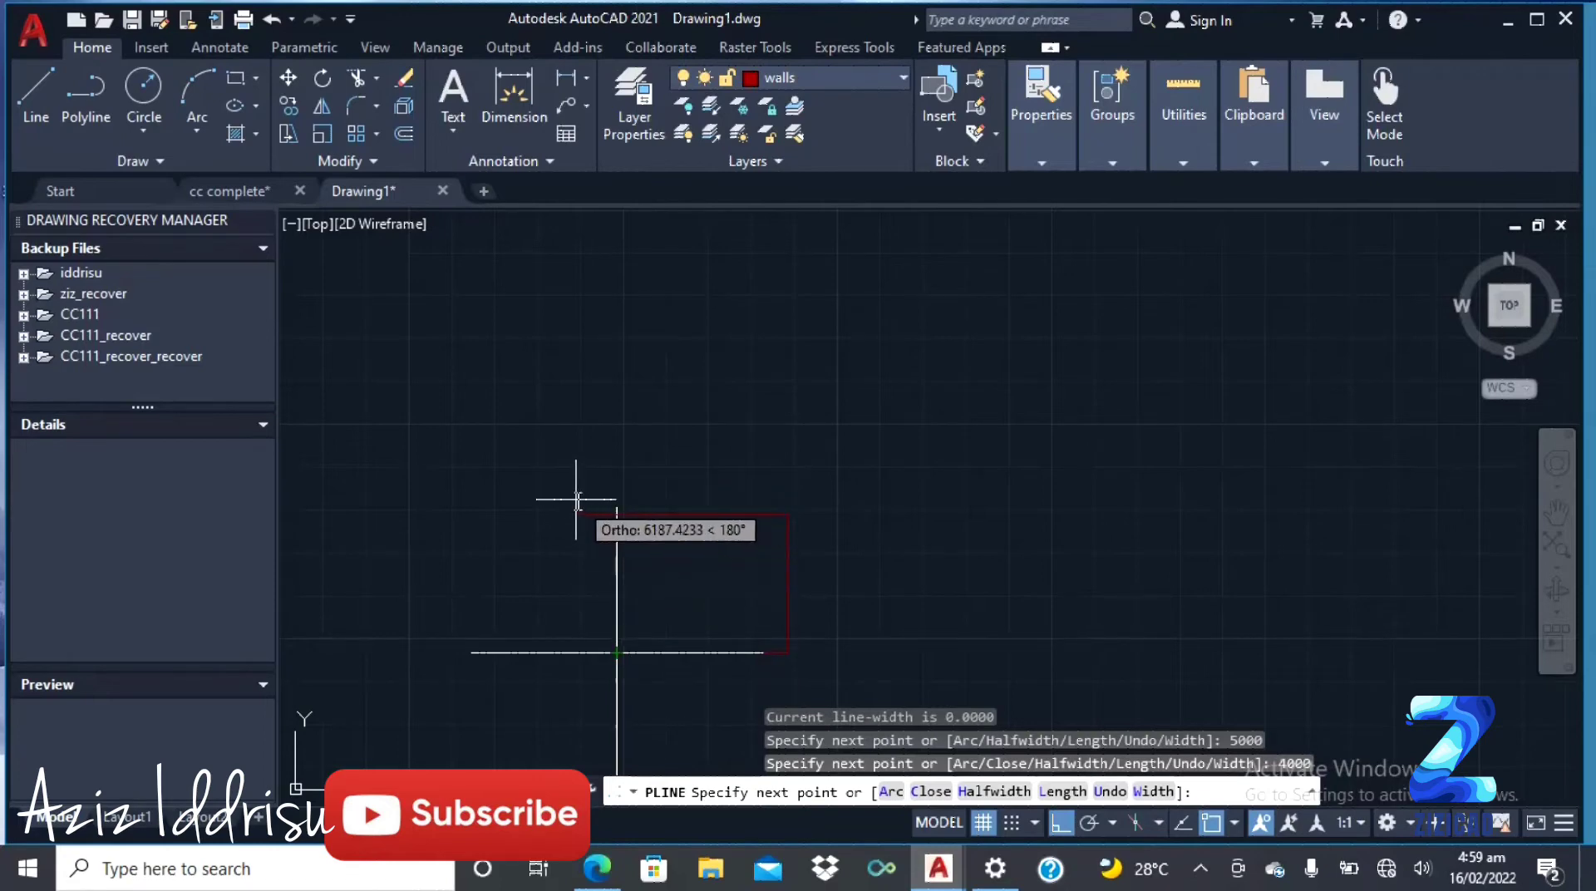
text(5000)
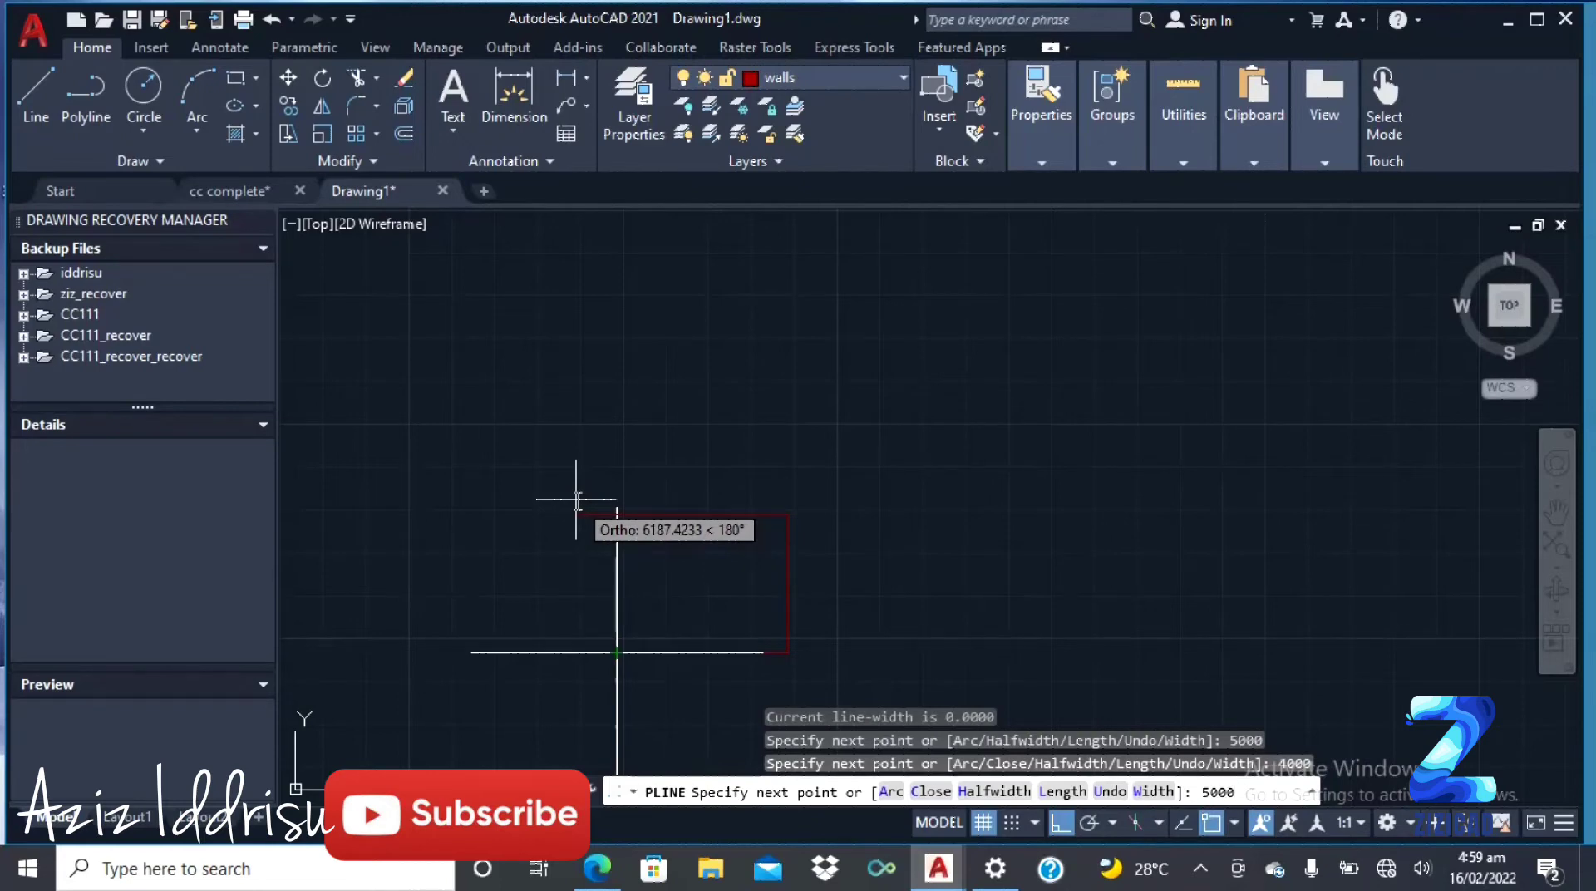
key(Return)
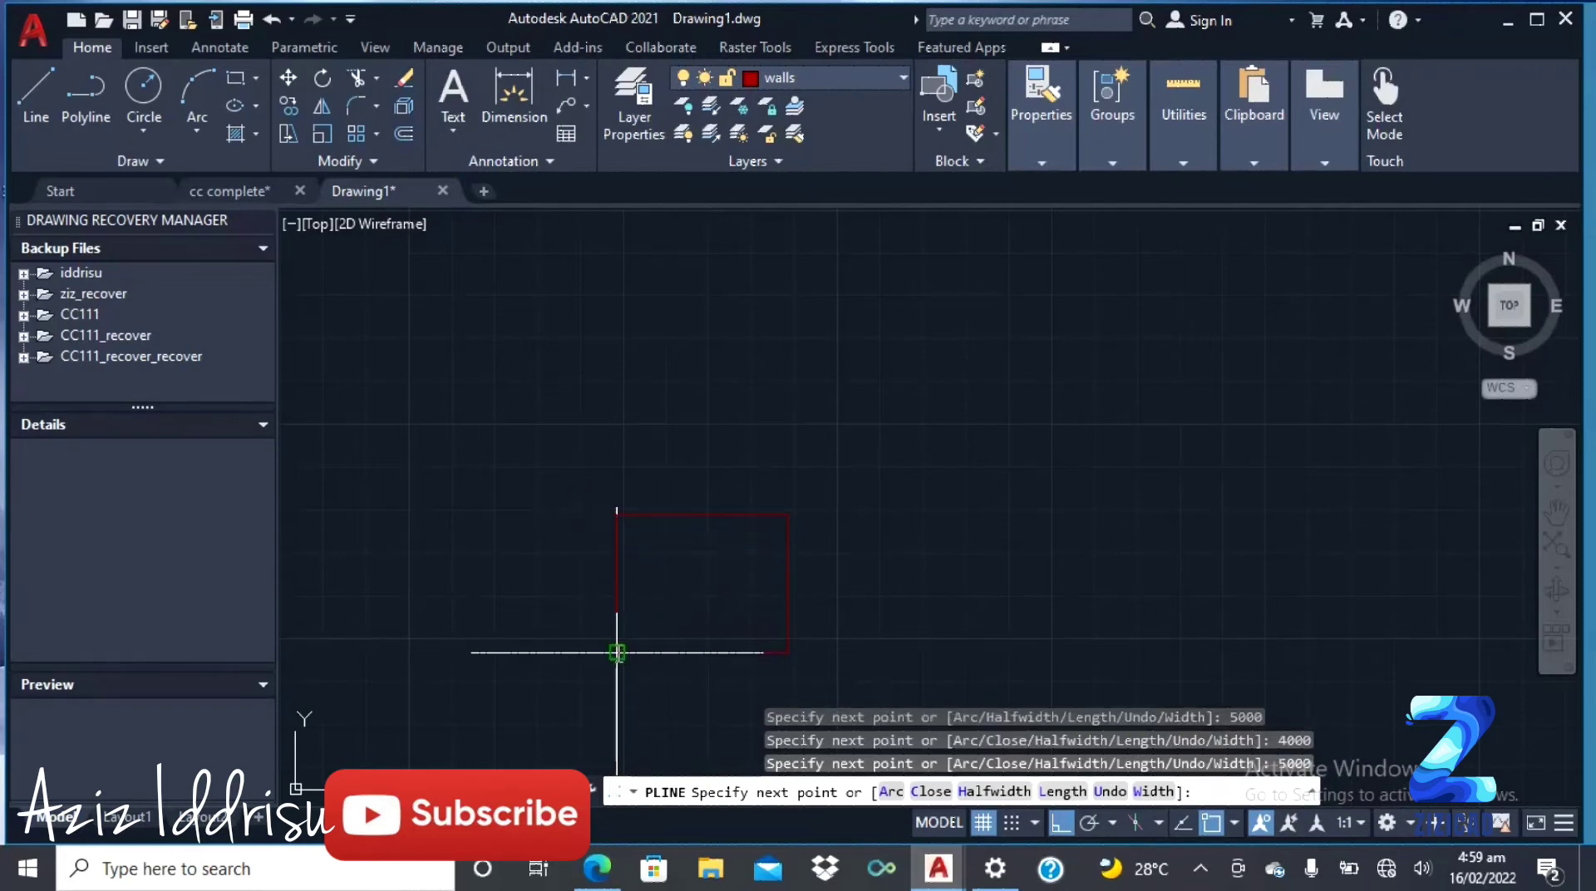
text(c)
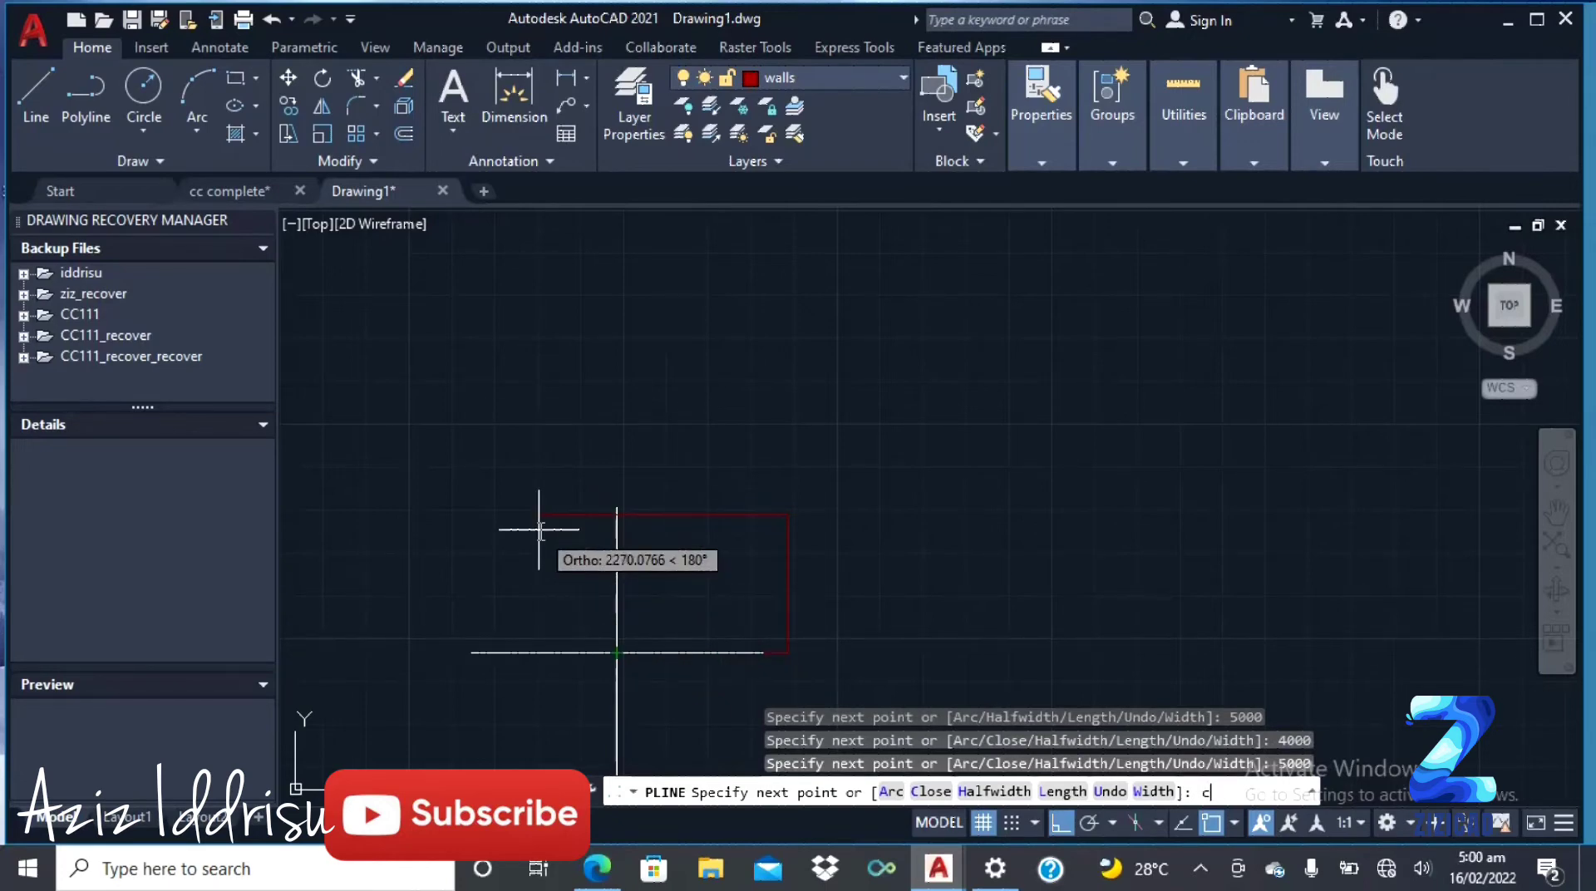
key(Return)
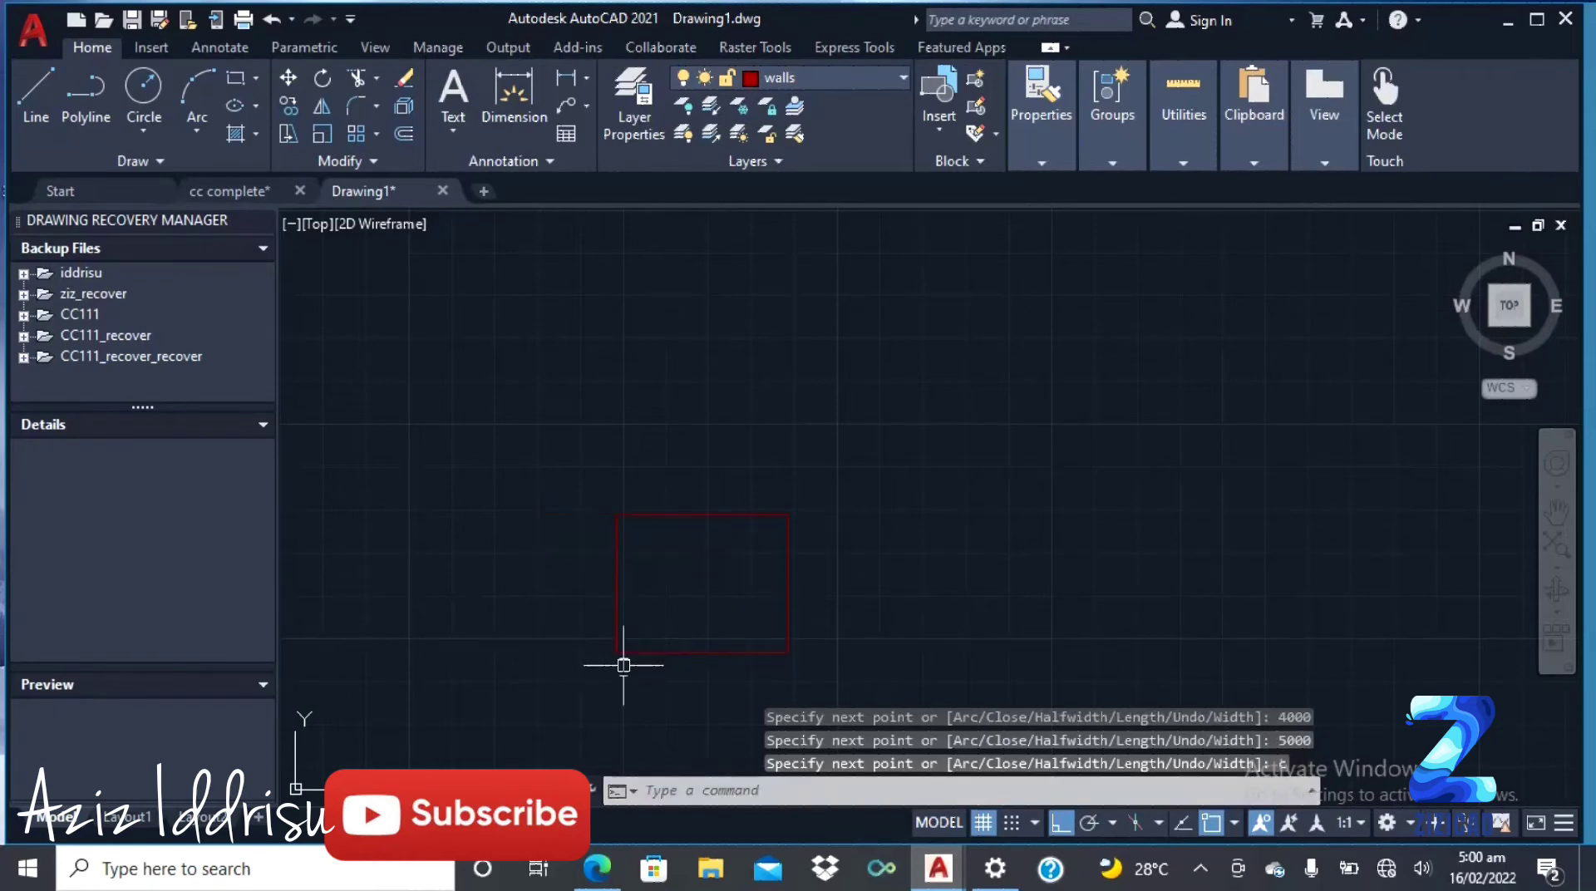
scroll(617, 661, up, 4)
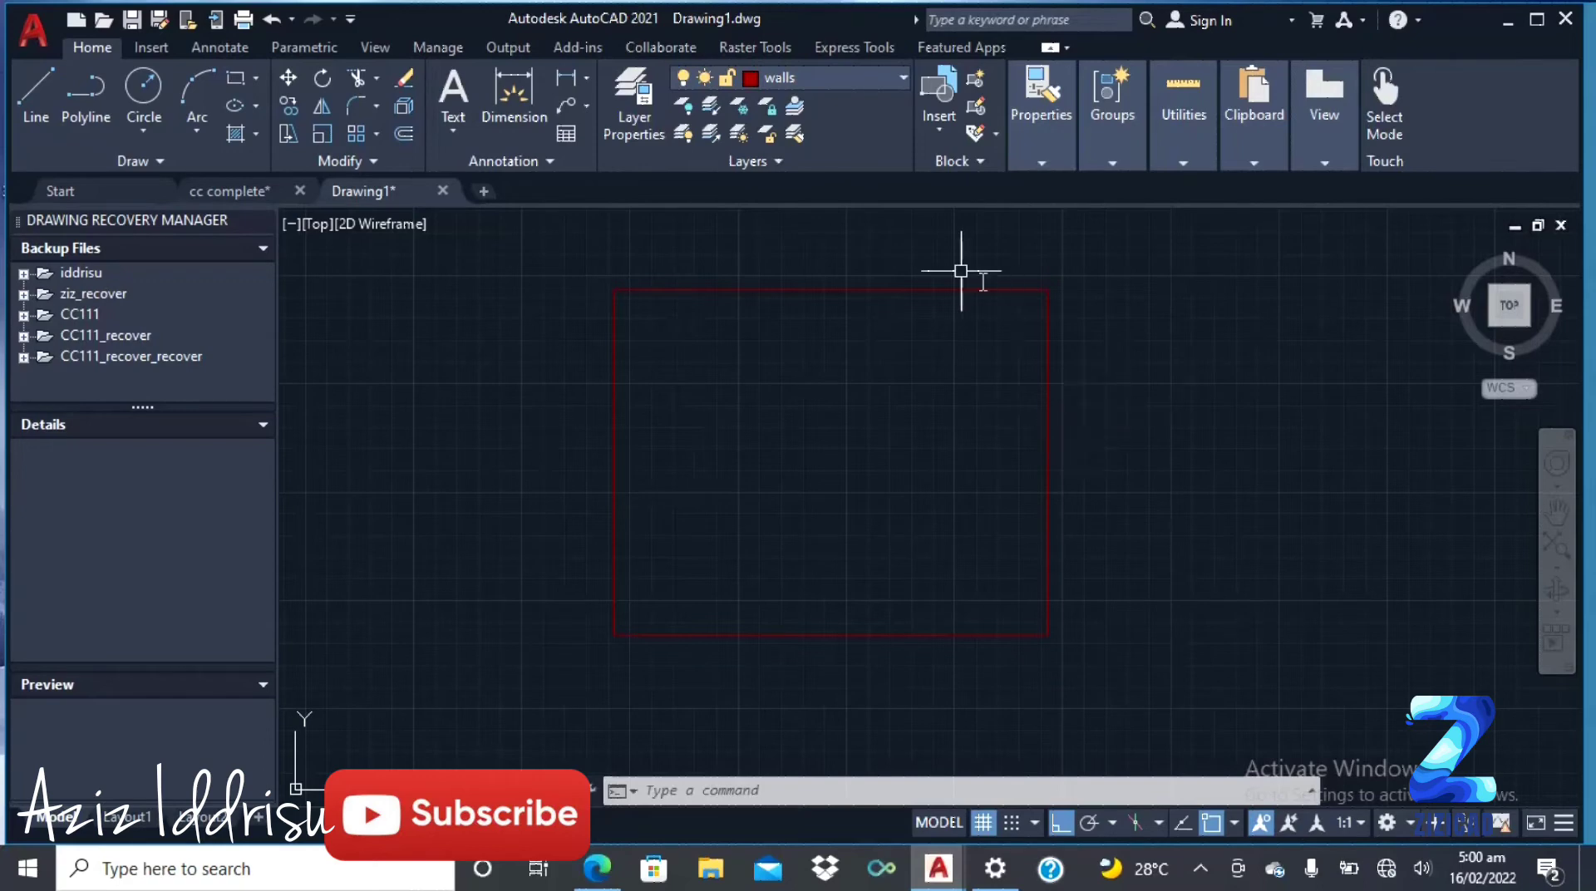
scroll(889, 247, up, 2)
scroll(889, 247, down, 2)
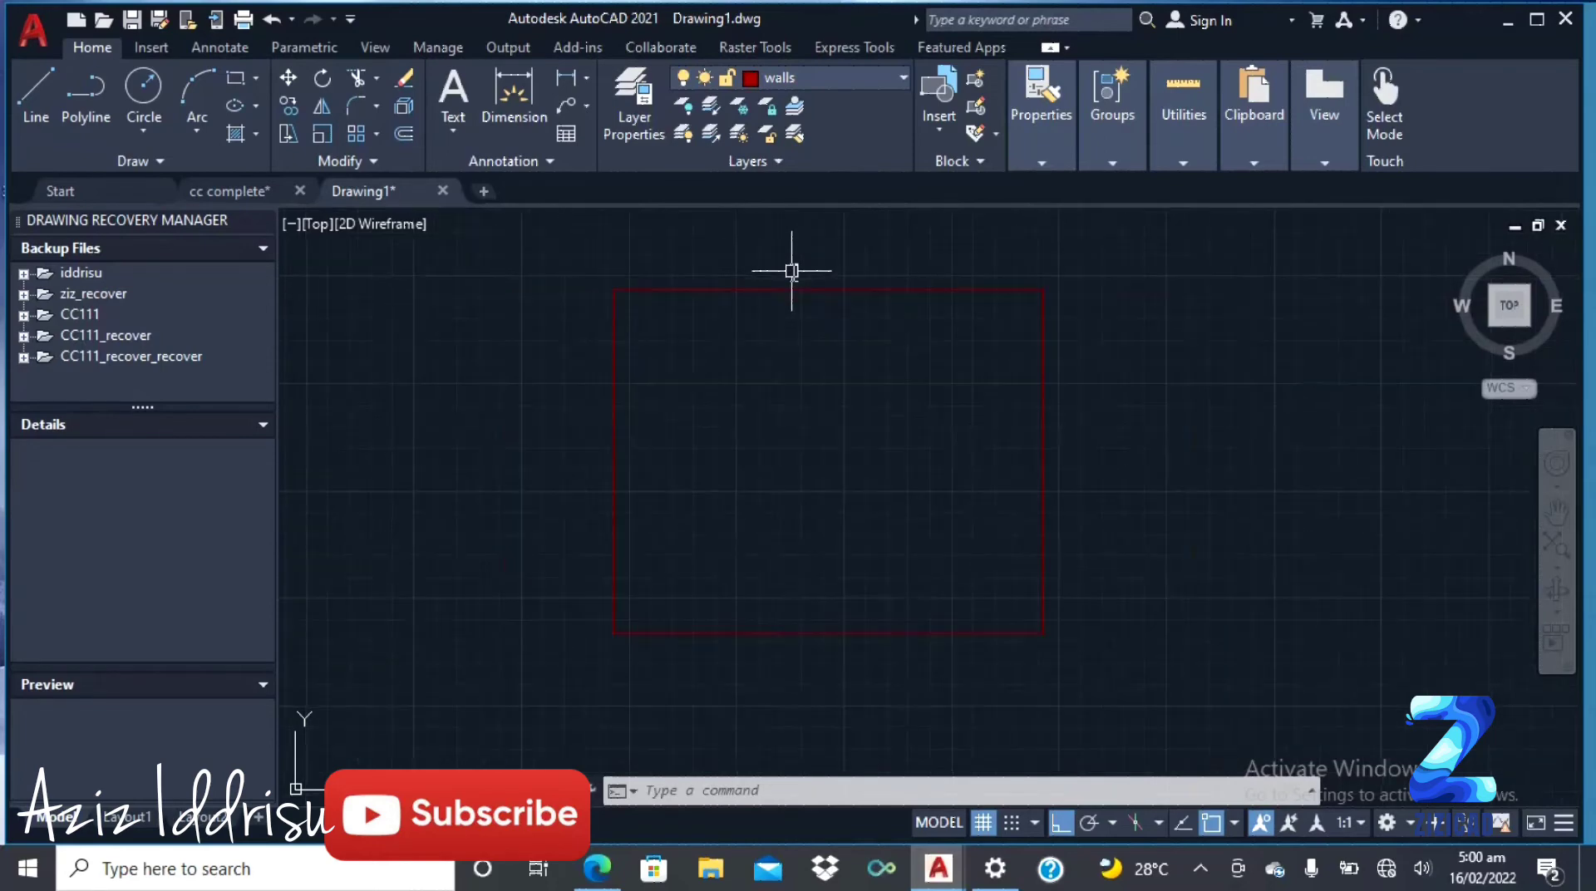
Step: Offset the 5000 x 4000 wall rectangle 150 outward to make double-line walls
text(o)
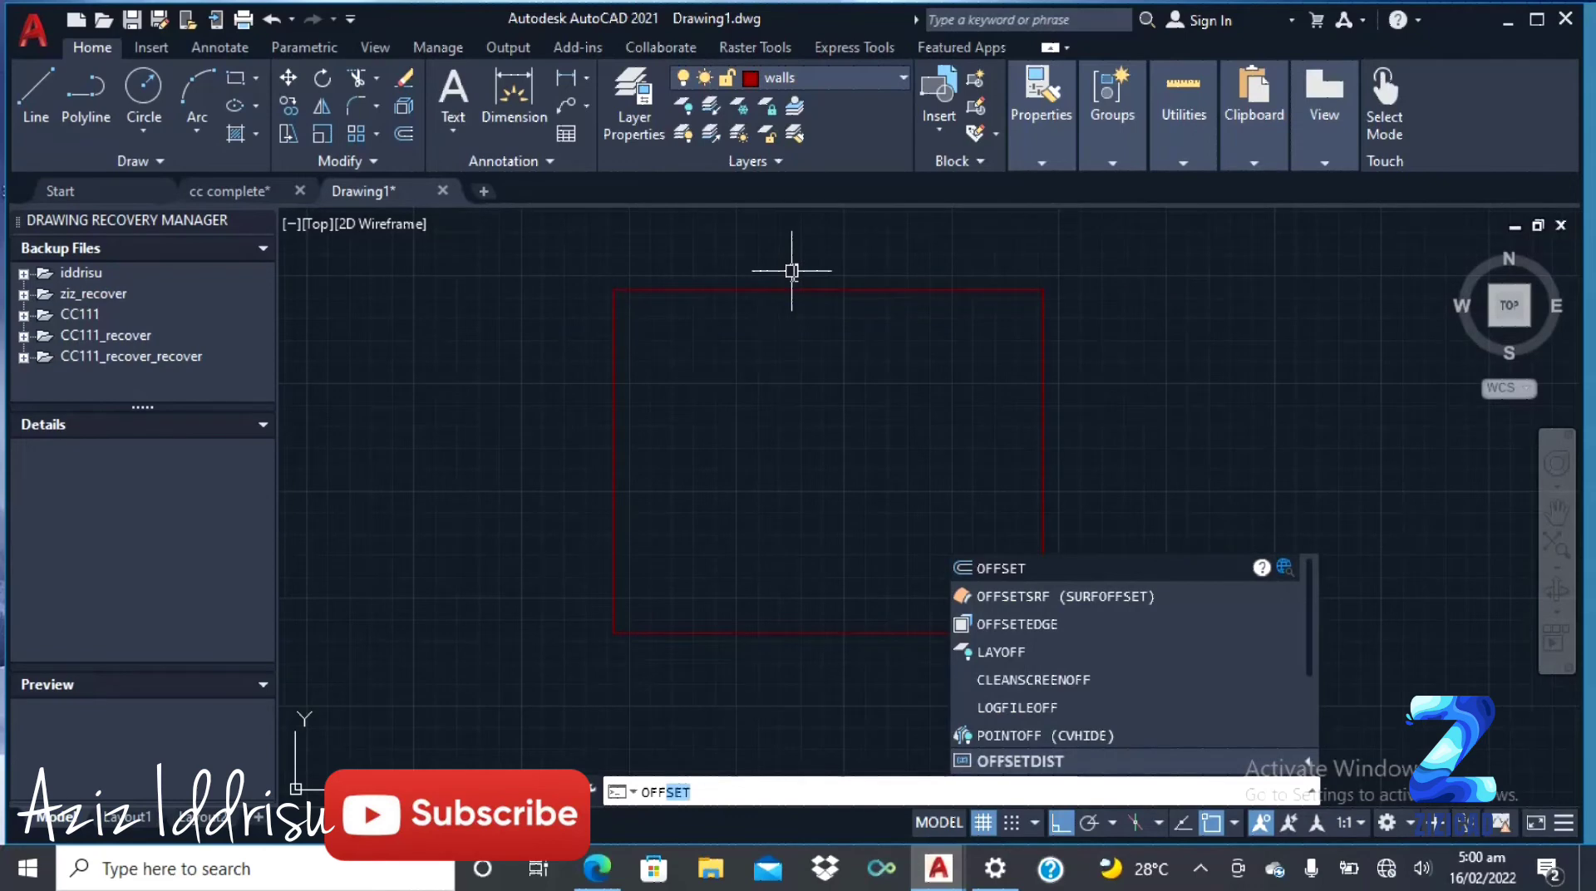
key(Return)
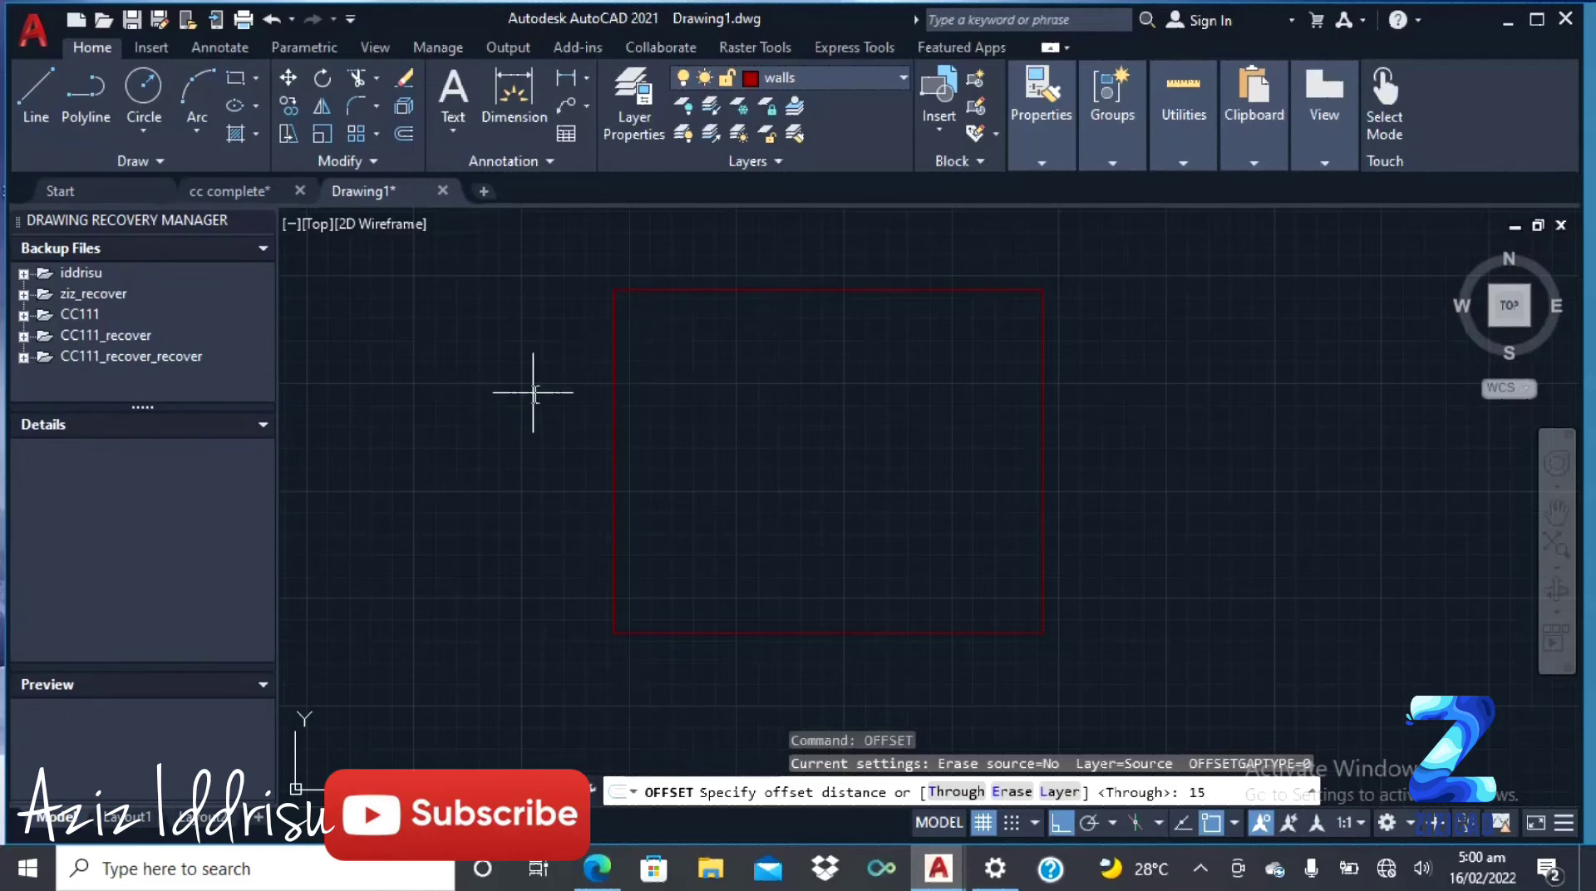
text(150)
key(Return)
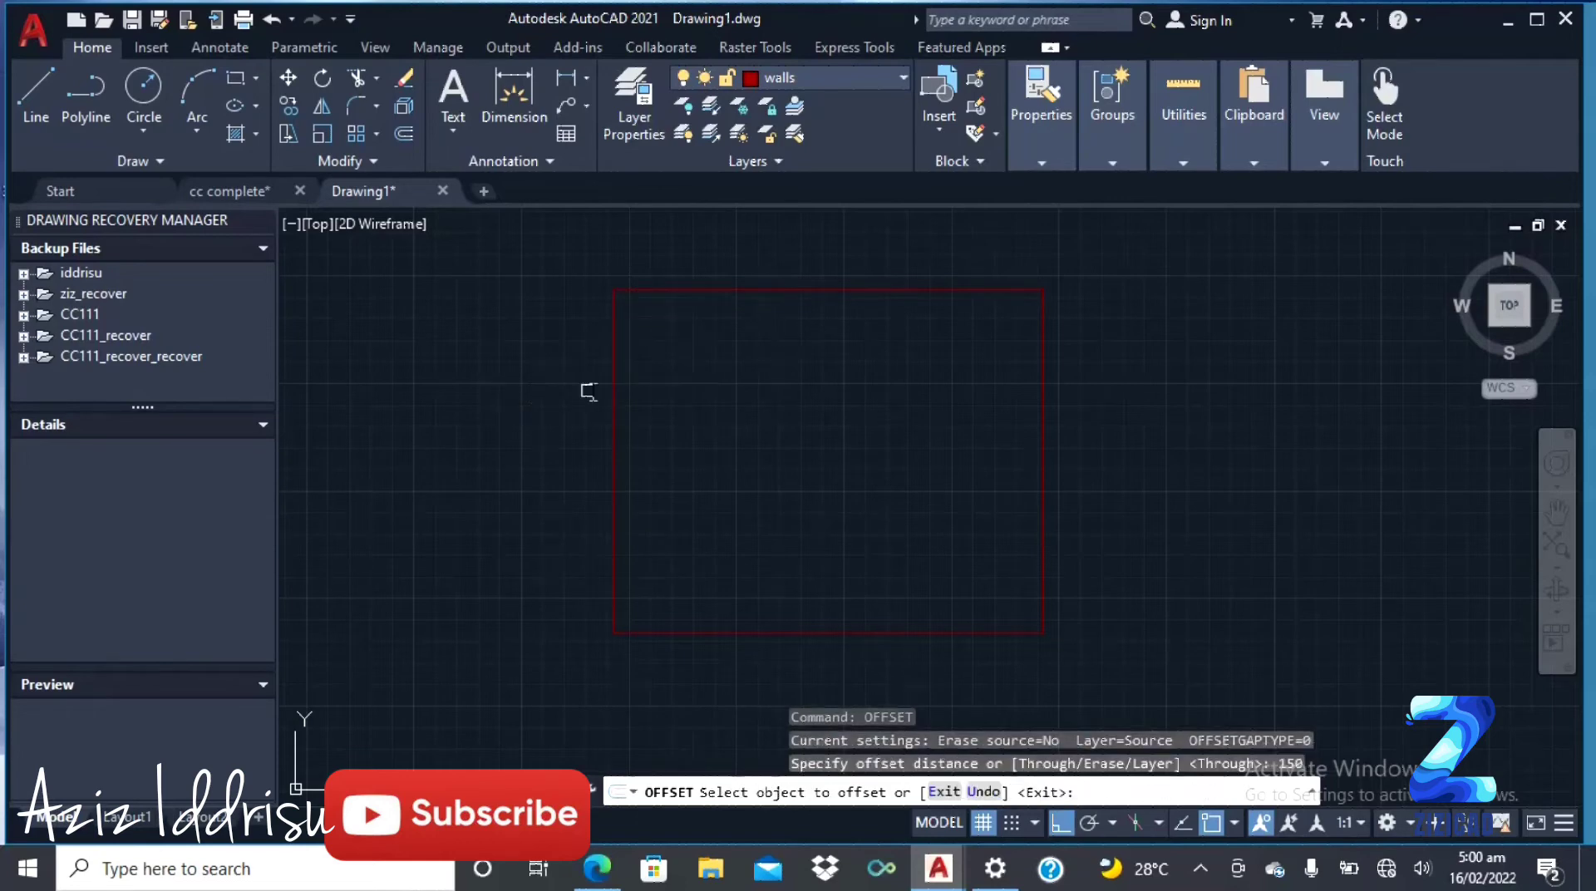
click(612, 387)
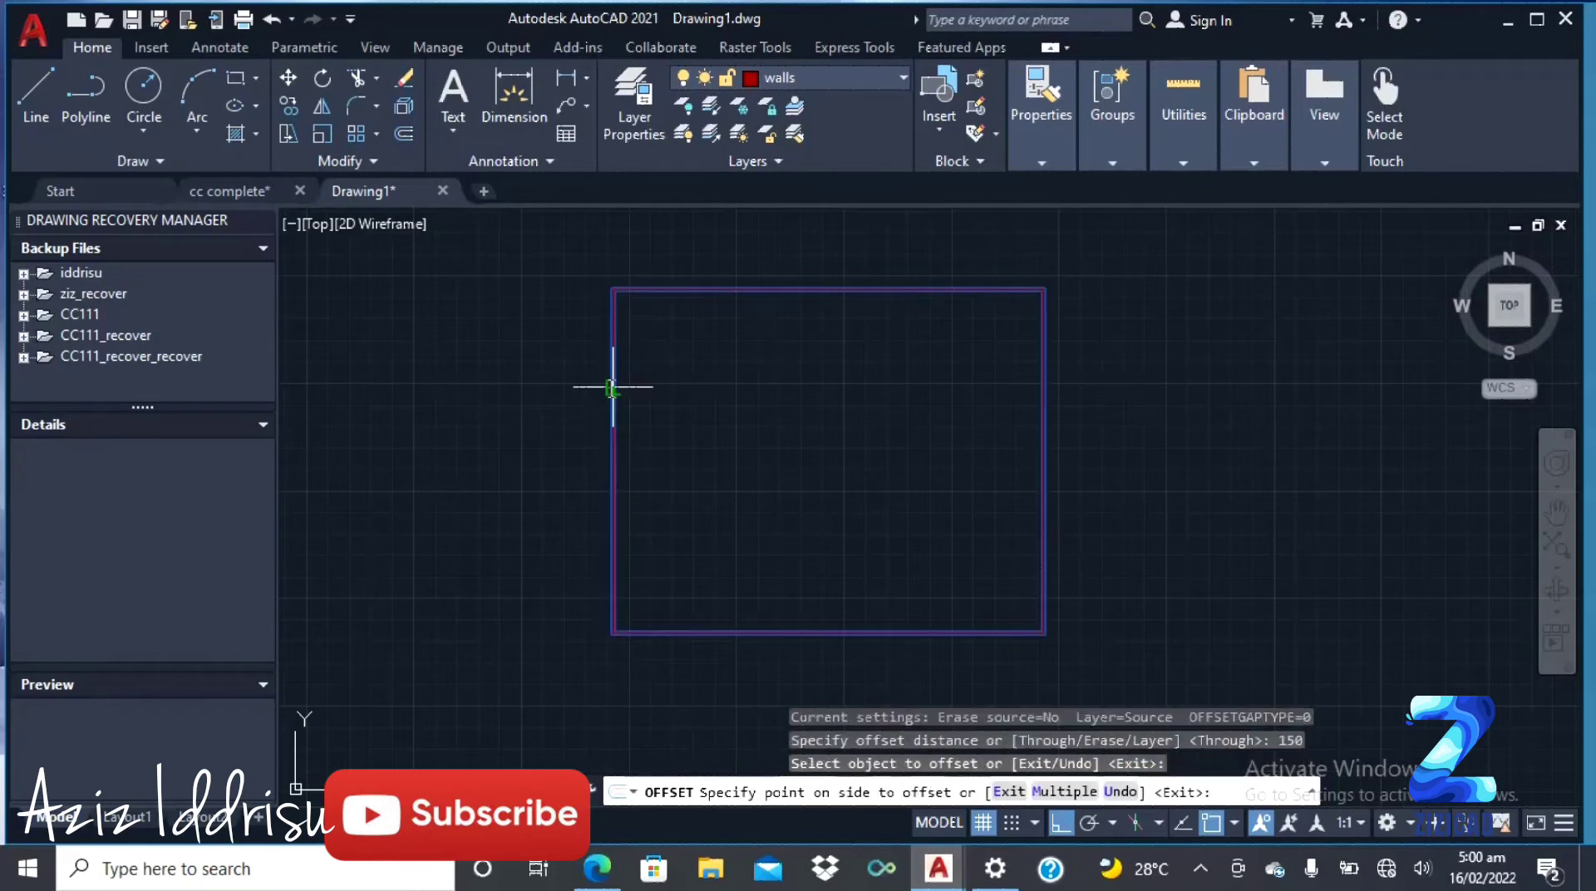
click(512, 395)
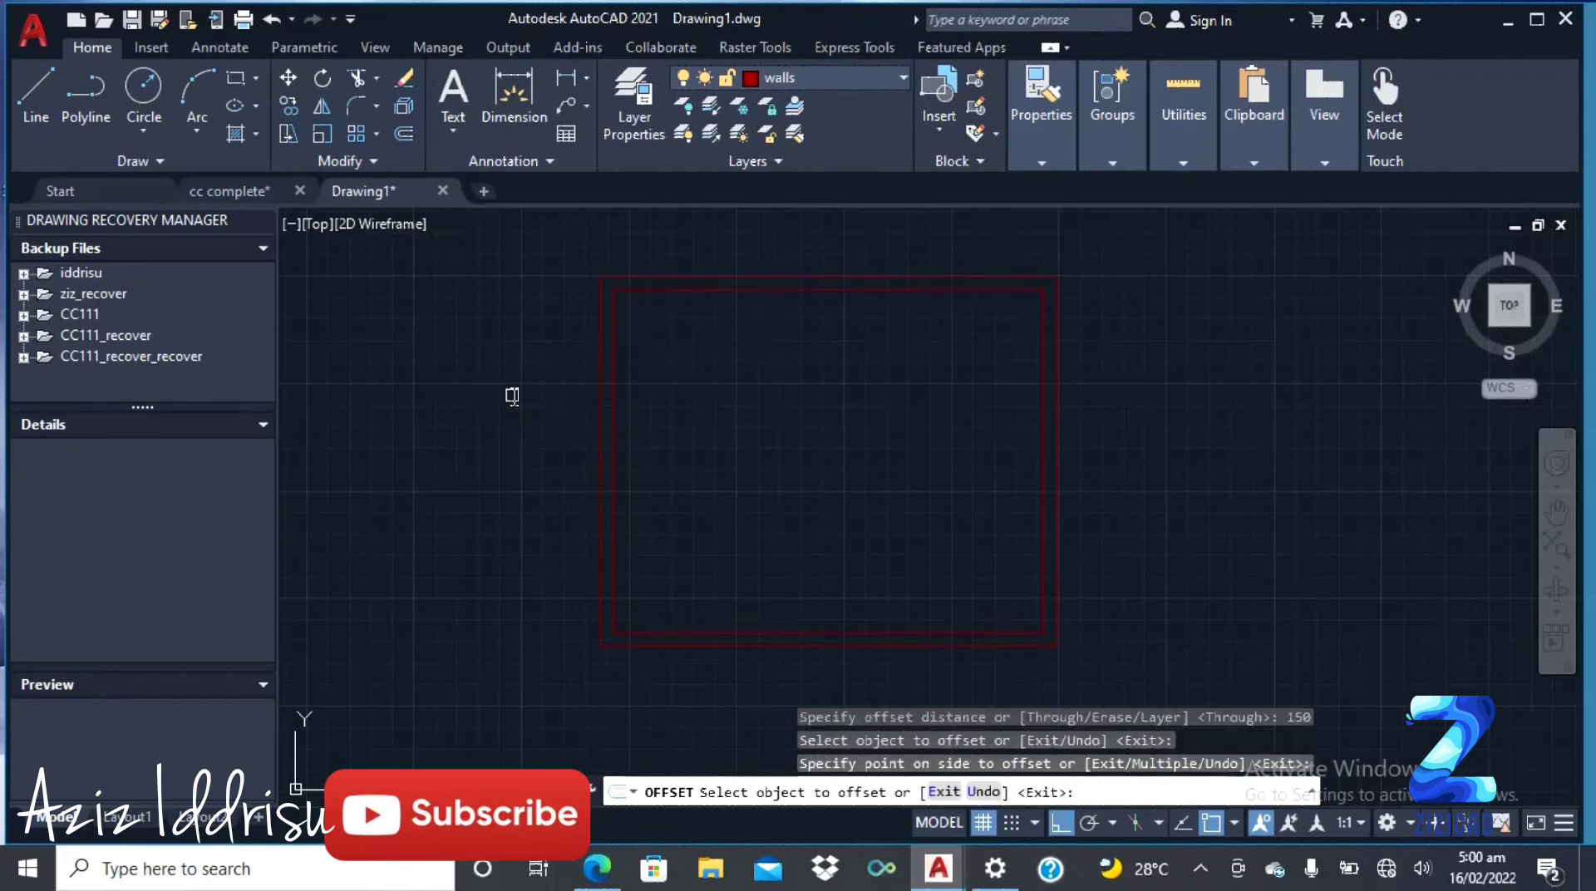
scroll(631, 397, up, 8)
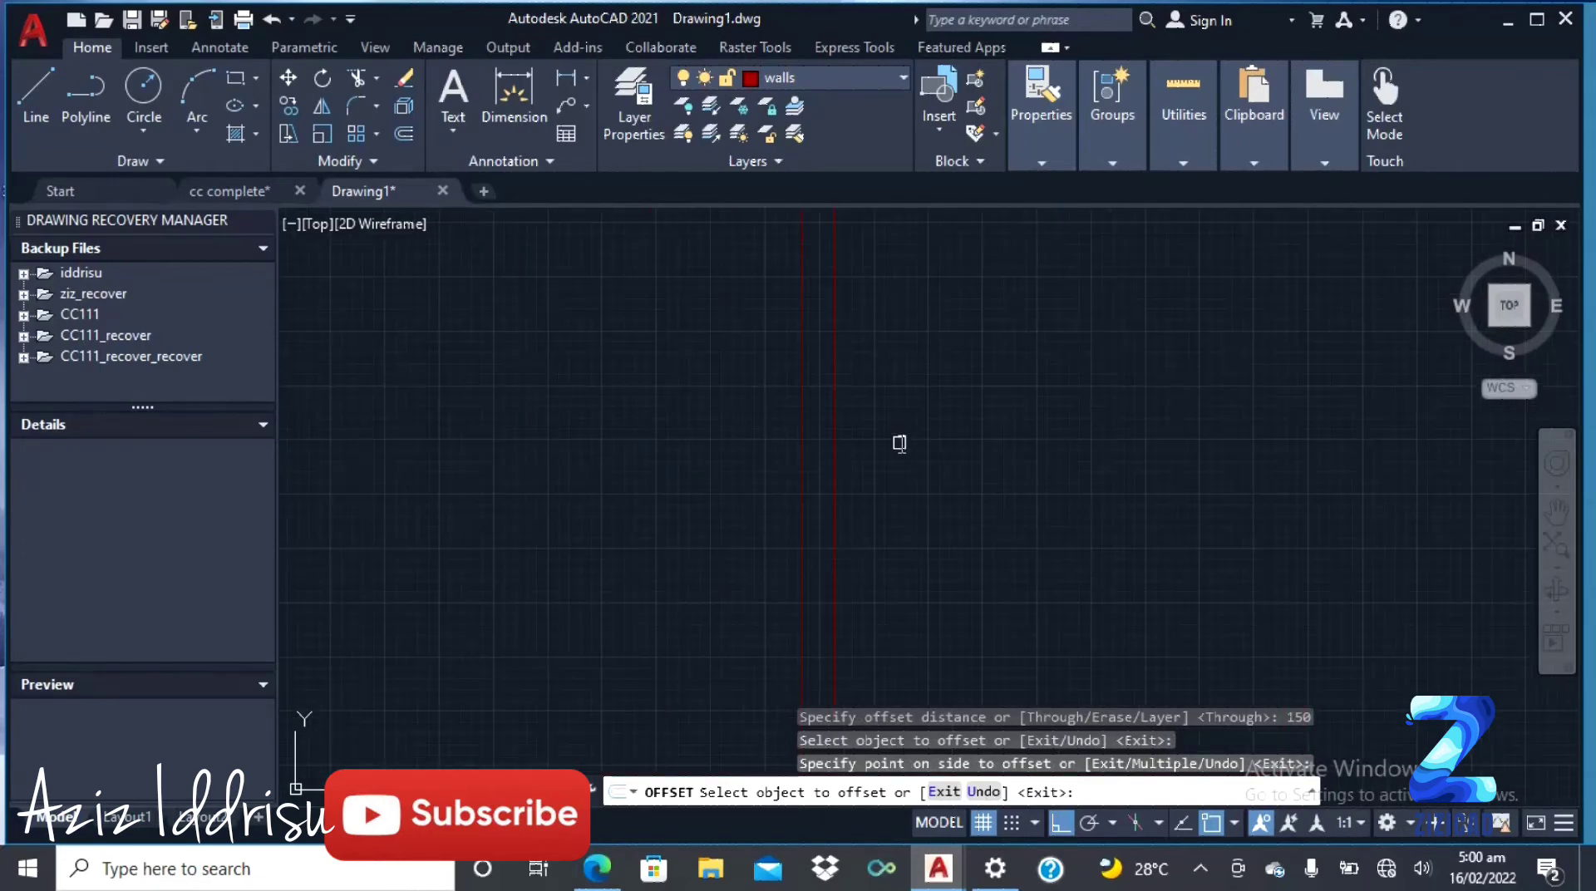
scroll(702, 419, down, 8)
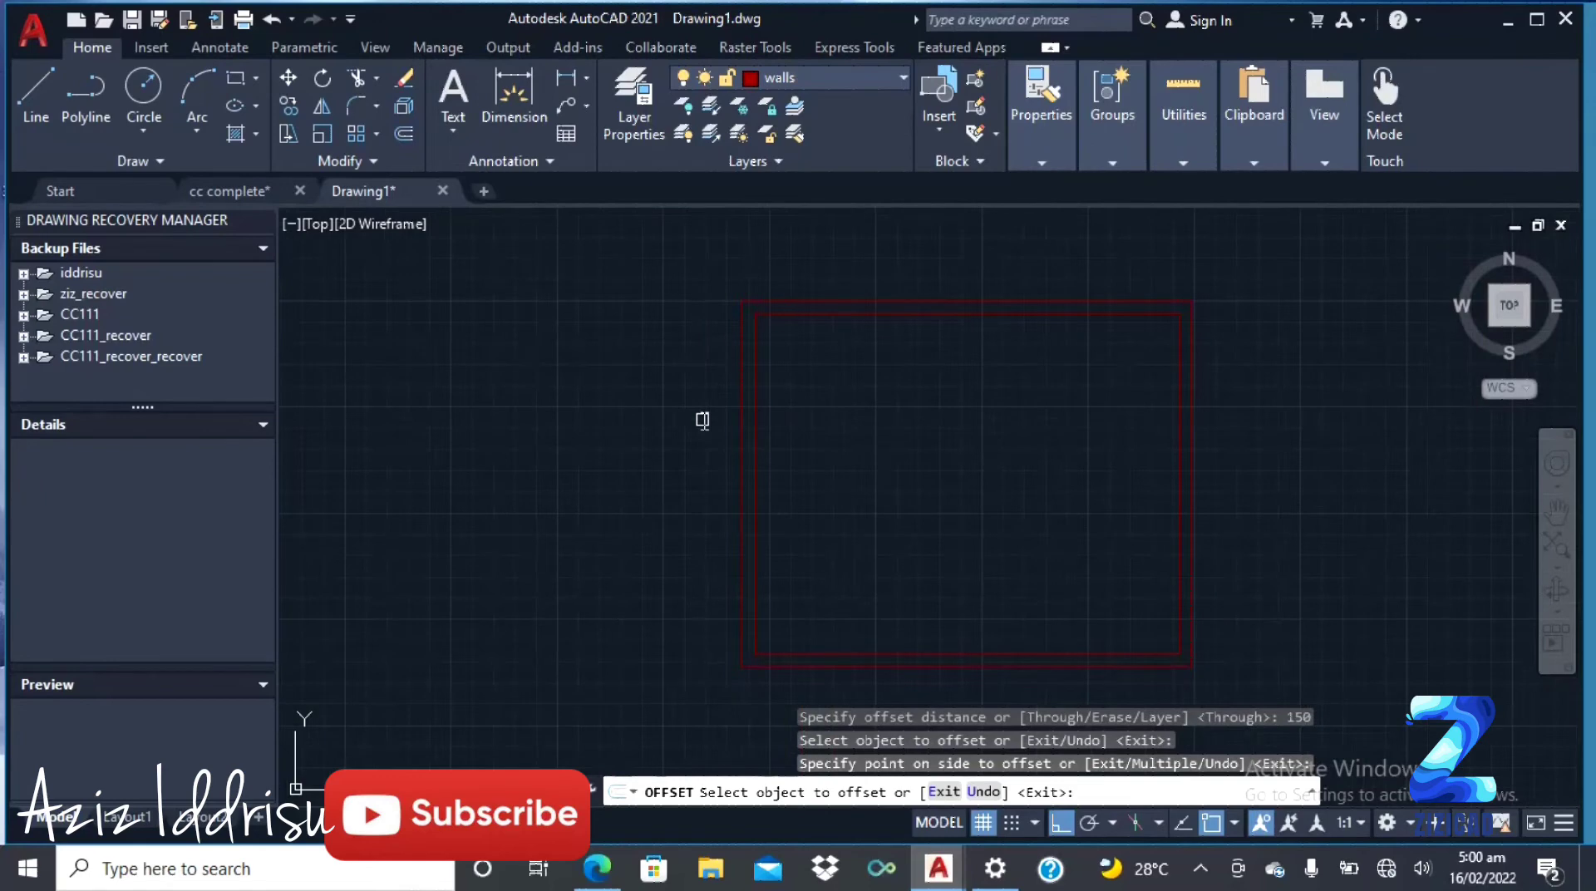
key(Escape)
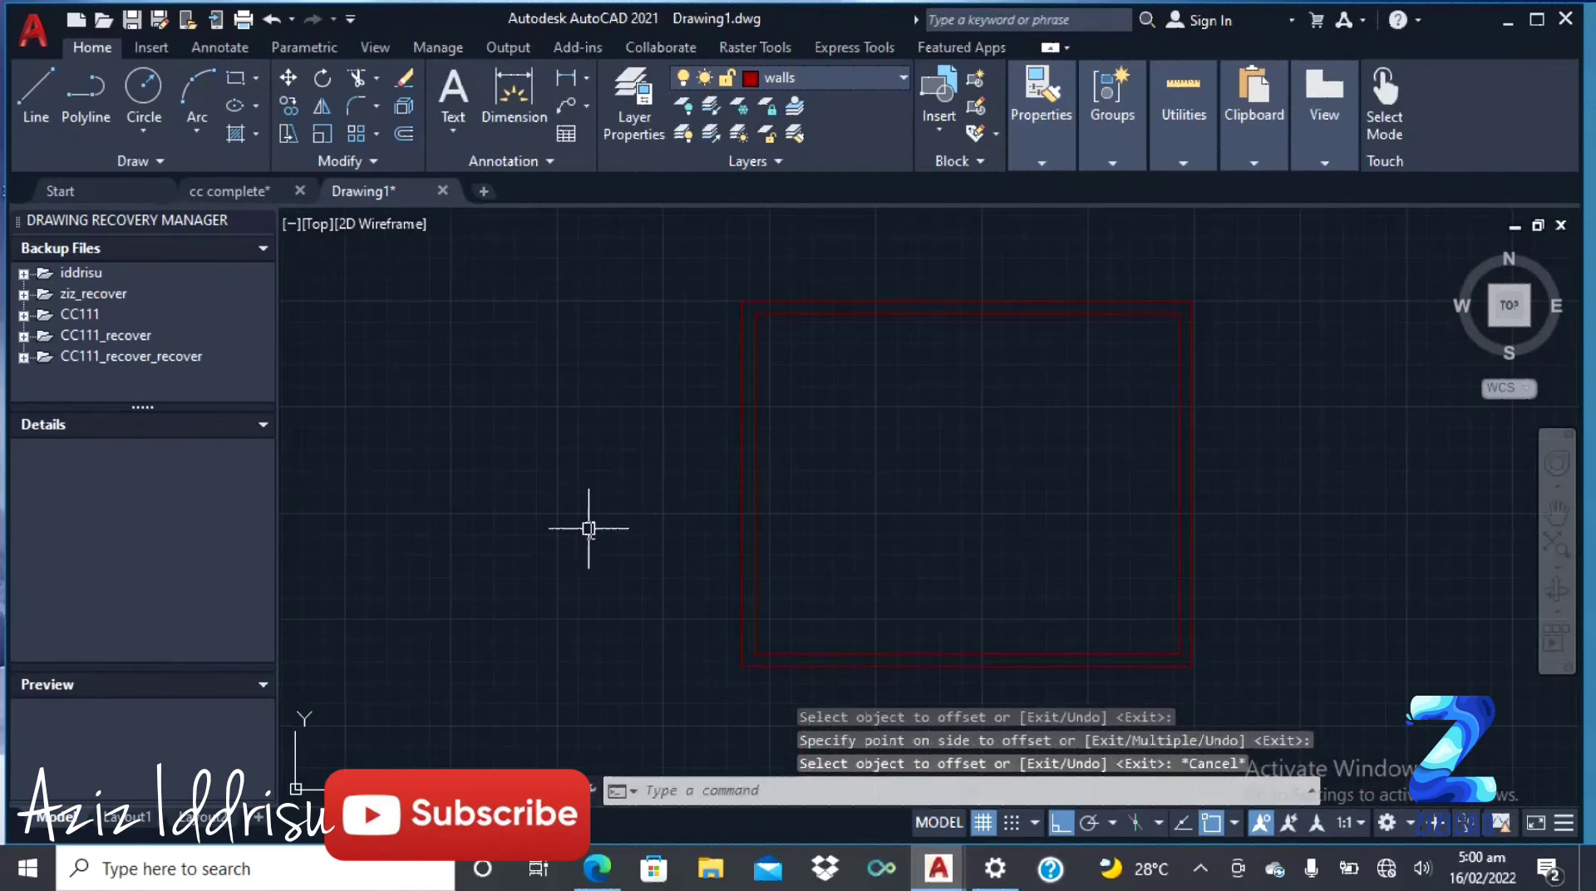
scroll(589, 529, down, 2)
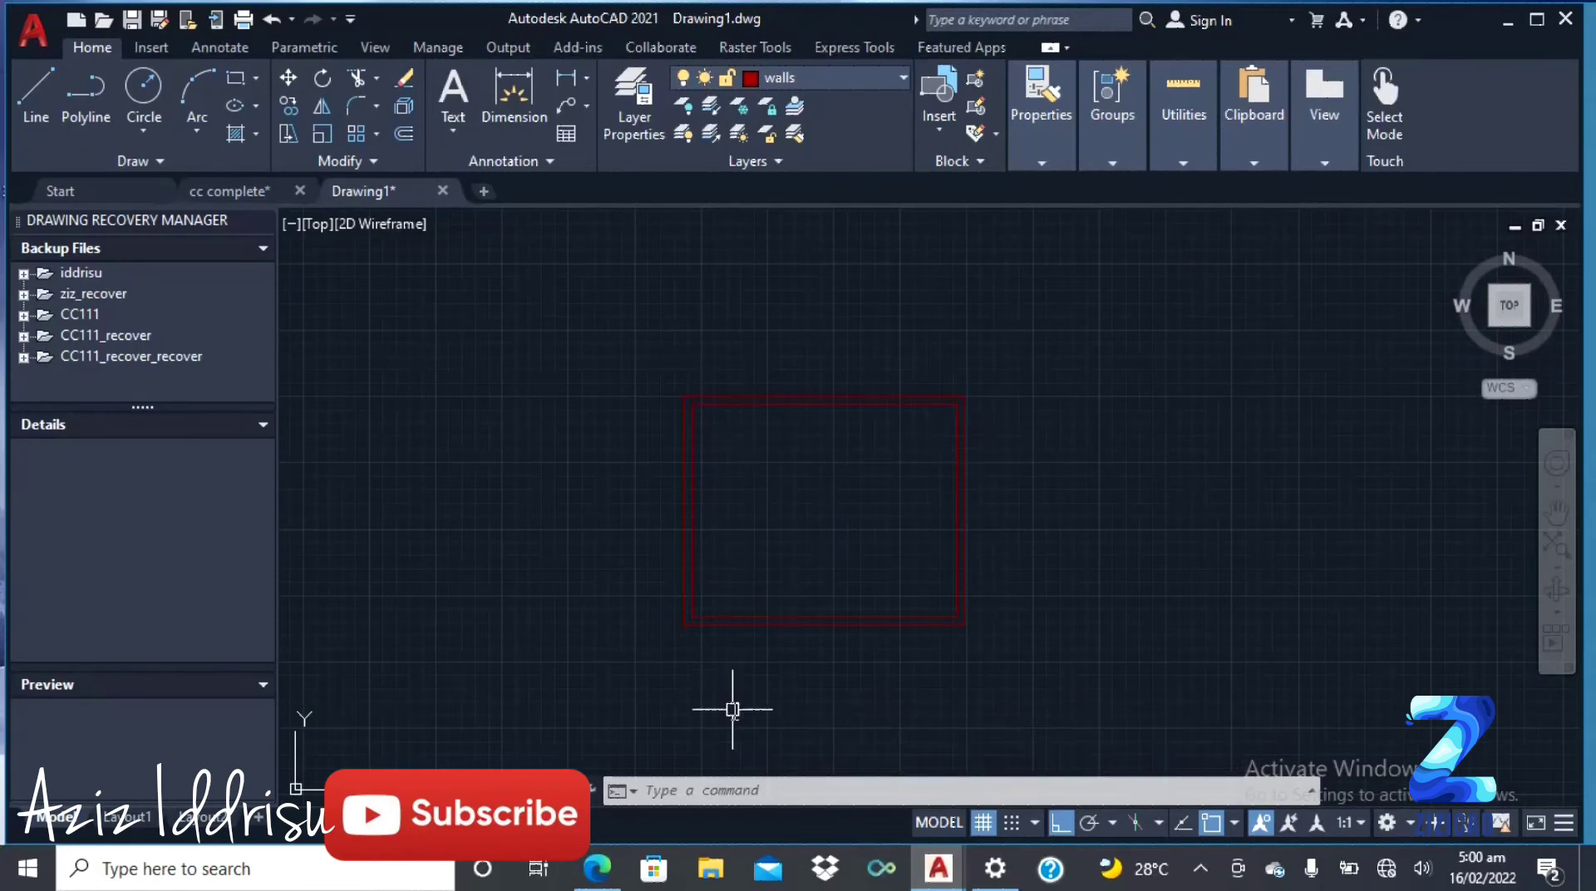
scroll(733, 709, down, 2)
scroll(786, 490, up, 4)
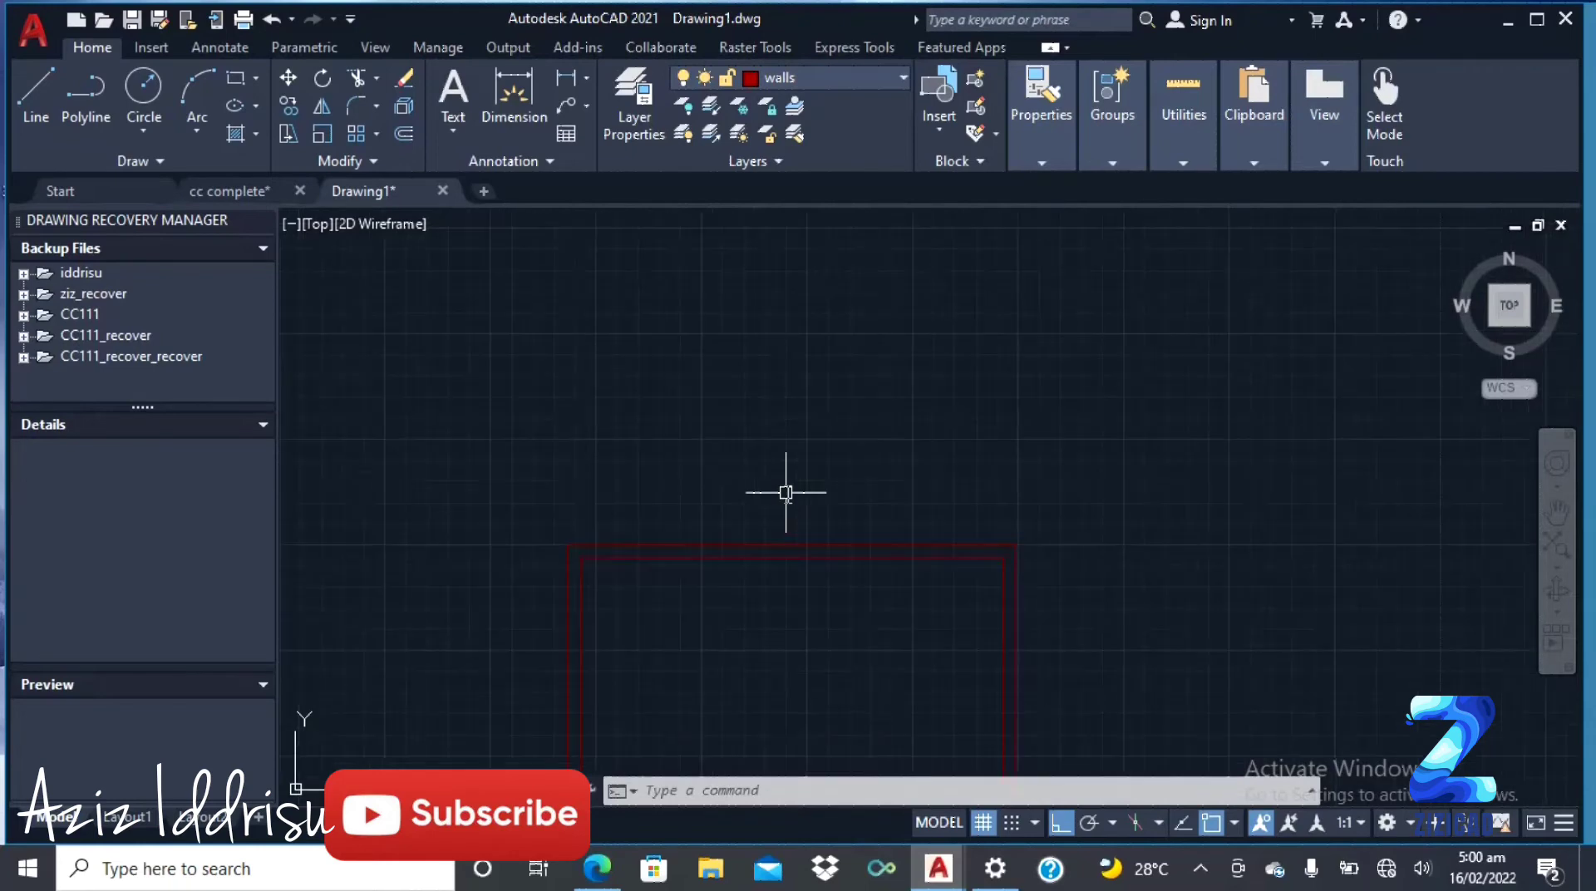
scroll(846, 392, down, 3)
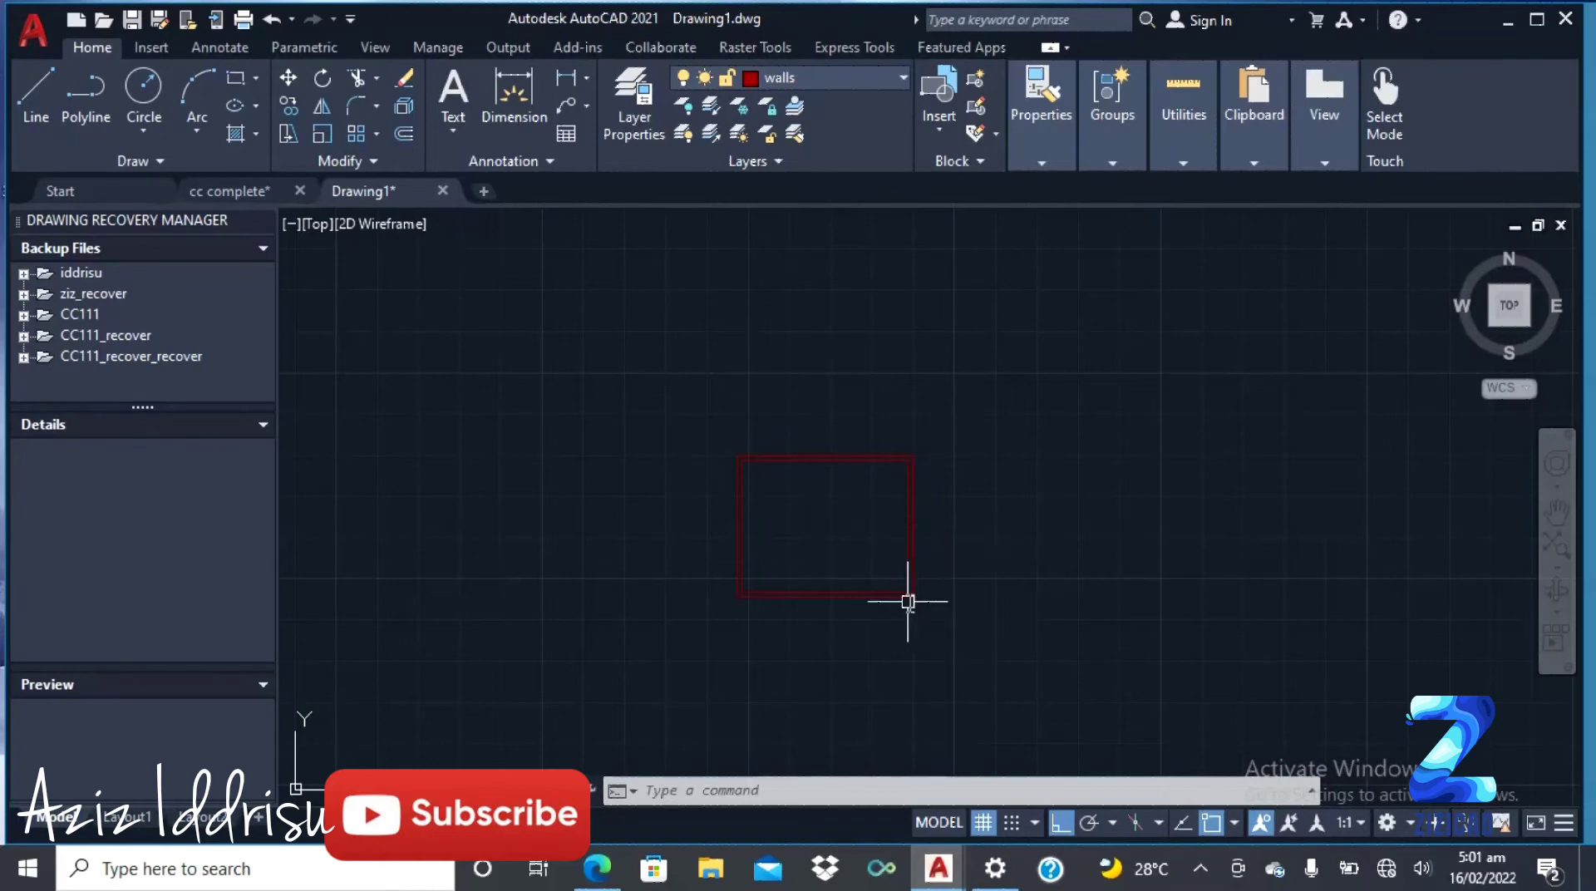
scroll(908, 601, up, 2)
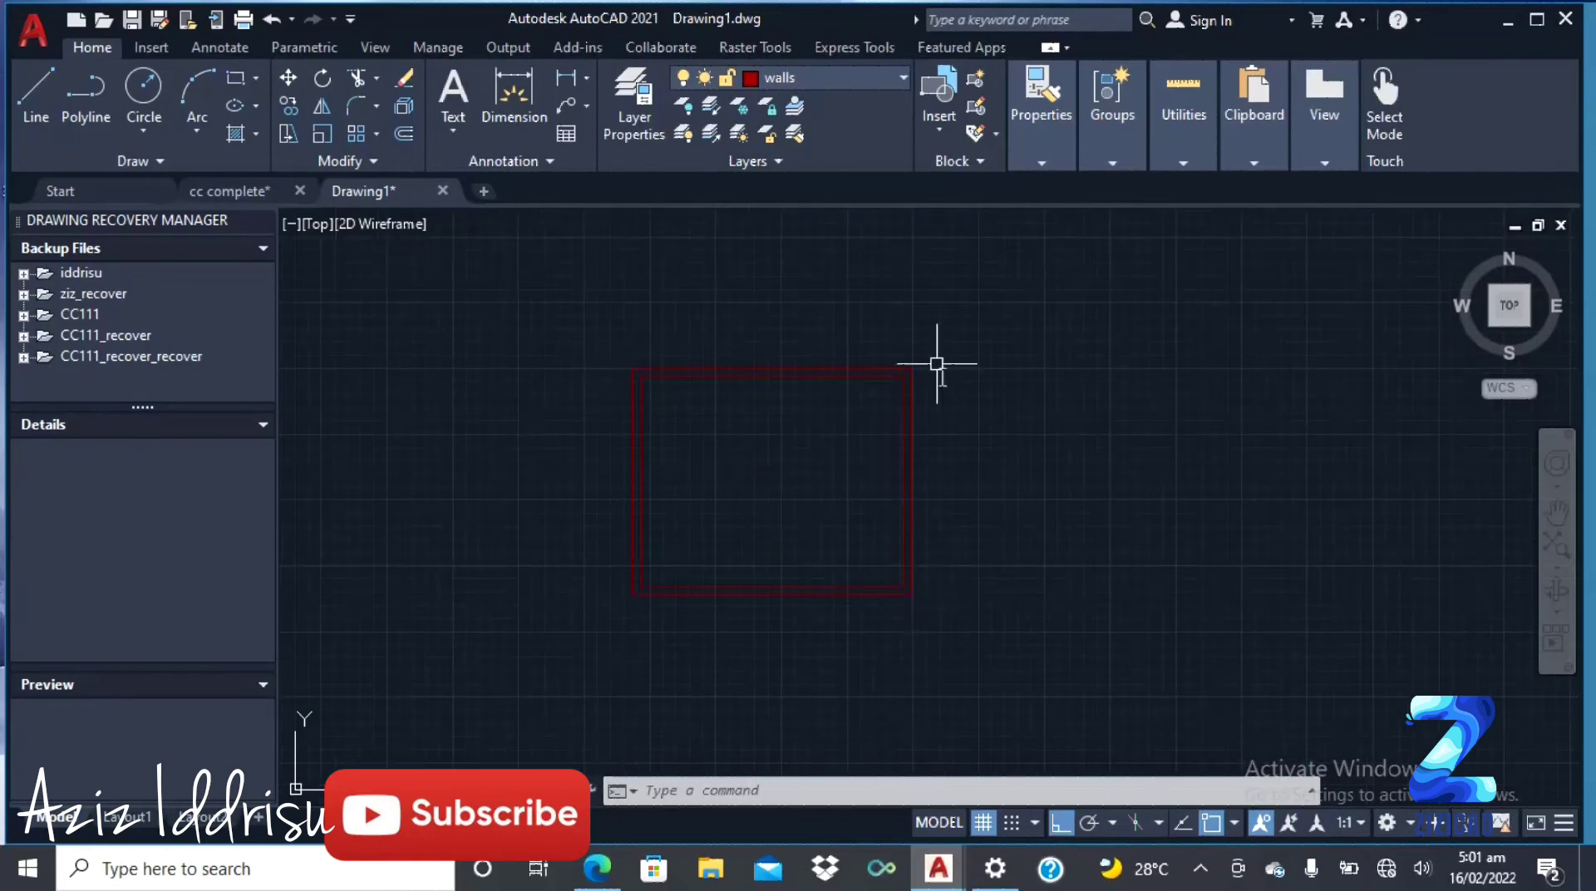
scroll(898, 415, up, 2)
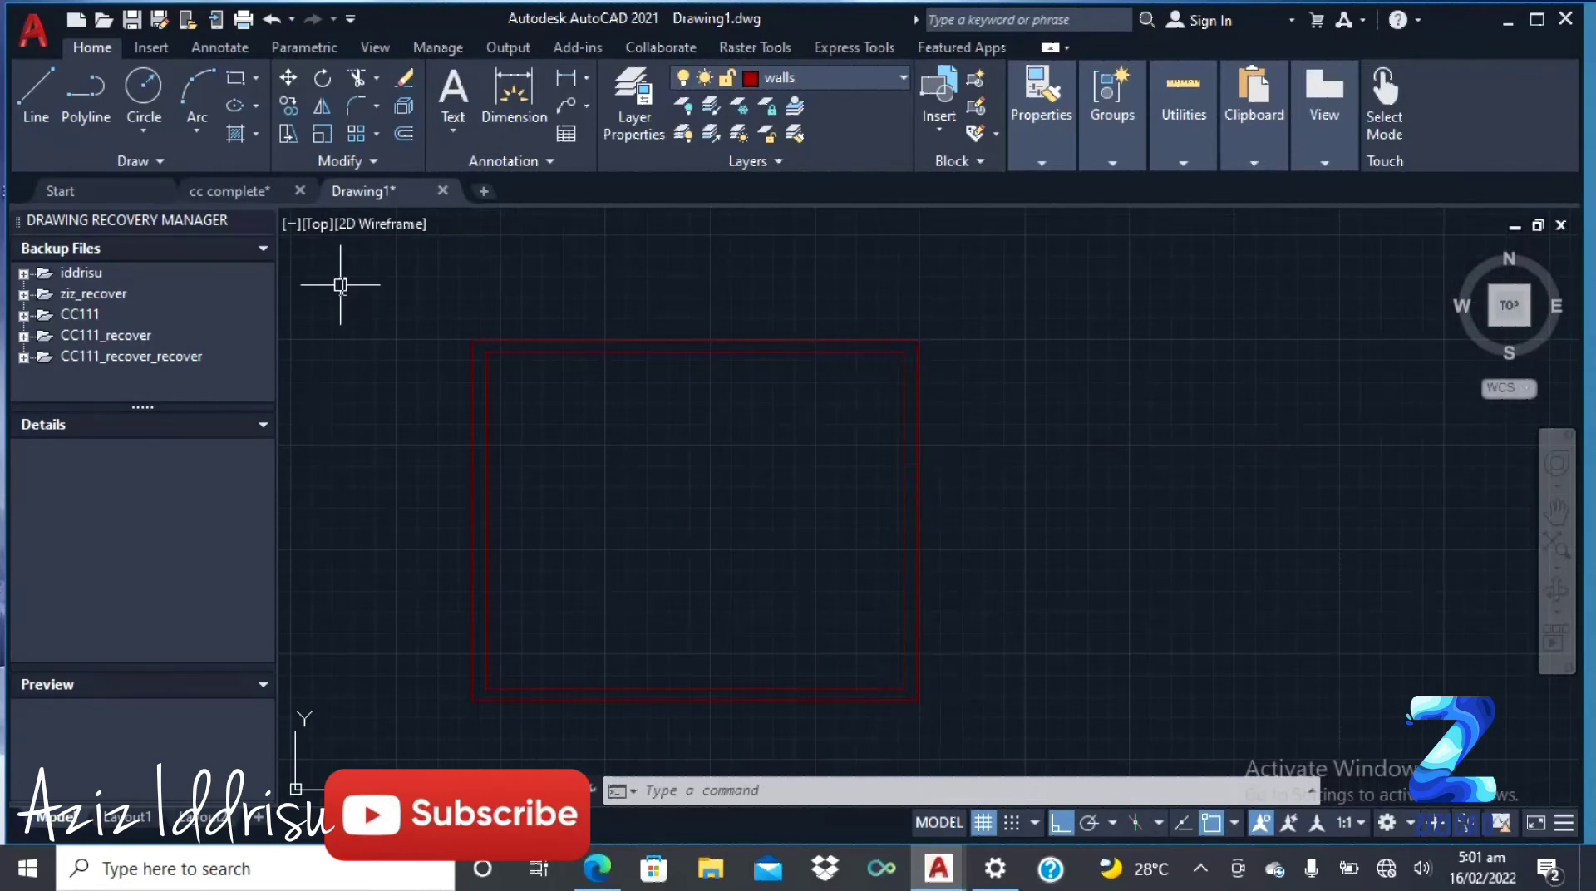
click(92, 102)
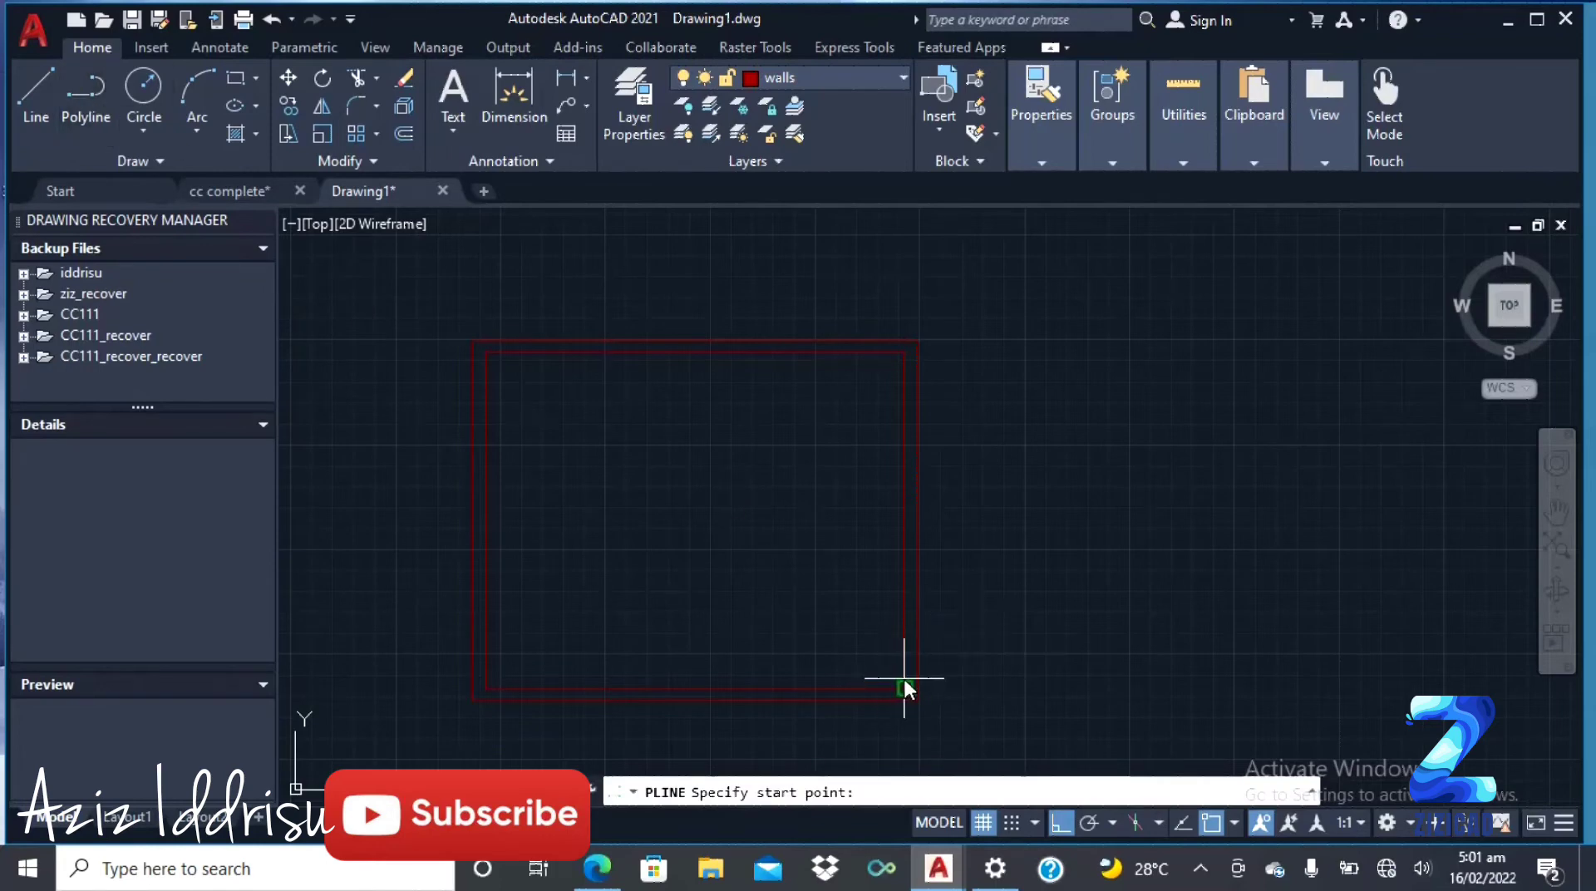
scroll(906, 685, up, 5)
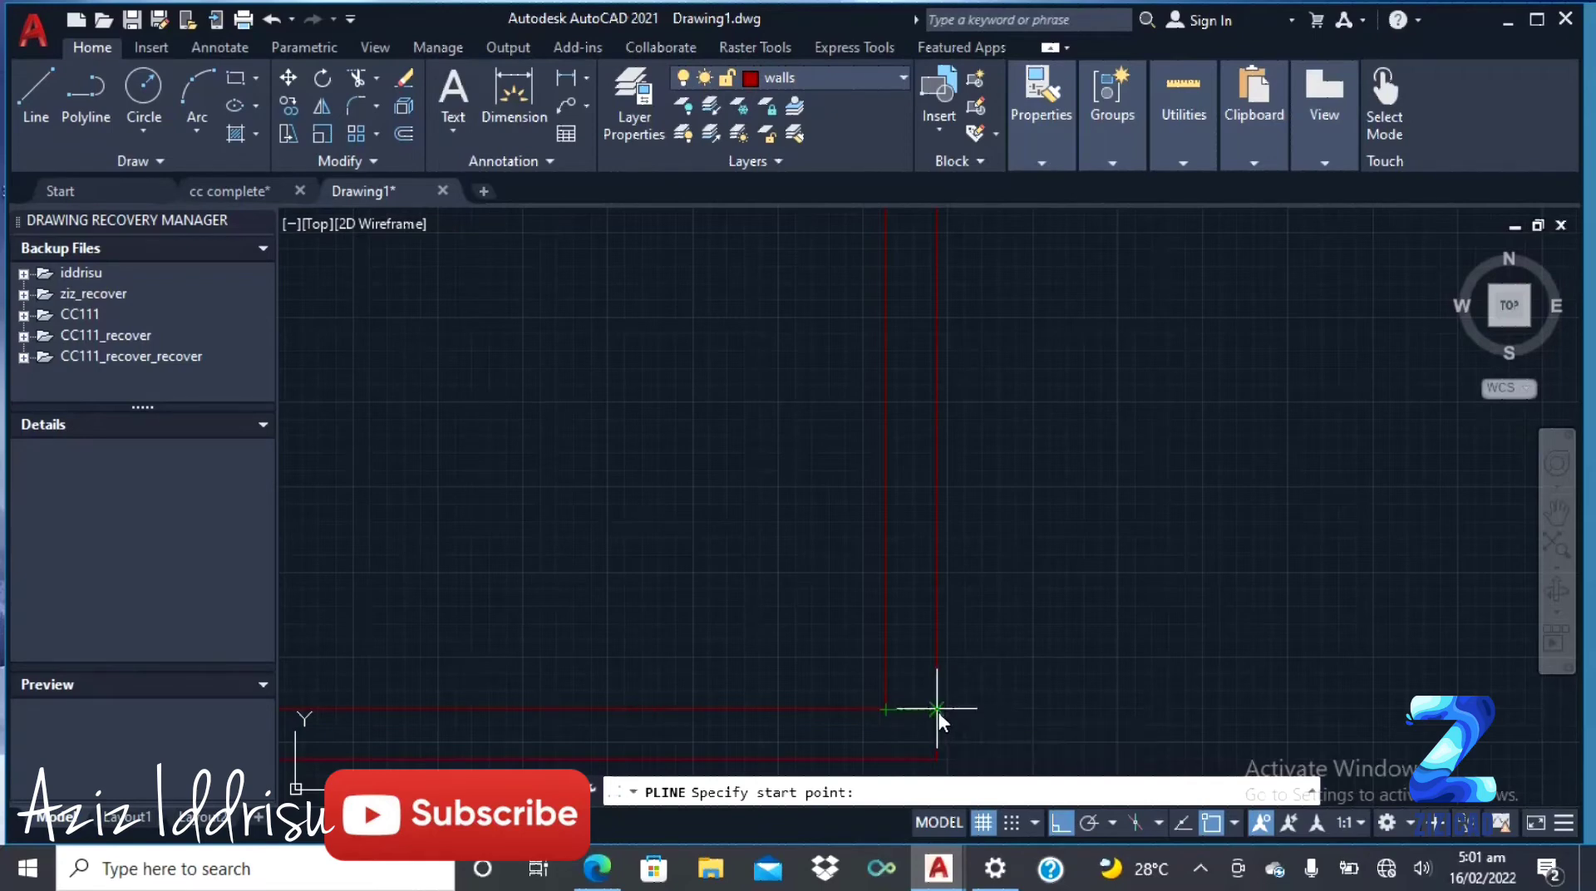
key(Escape)
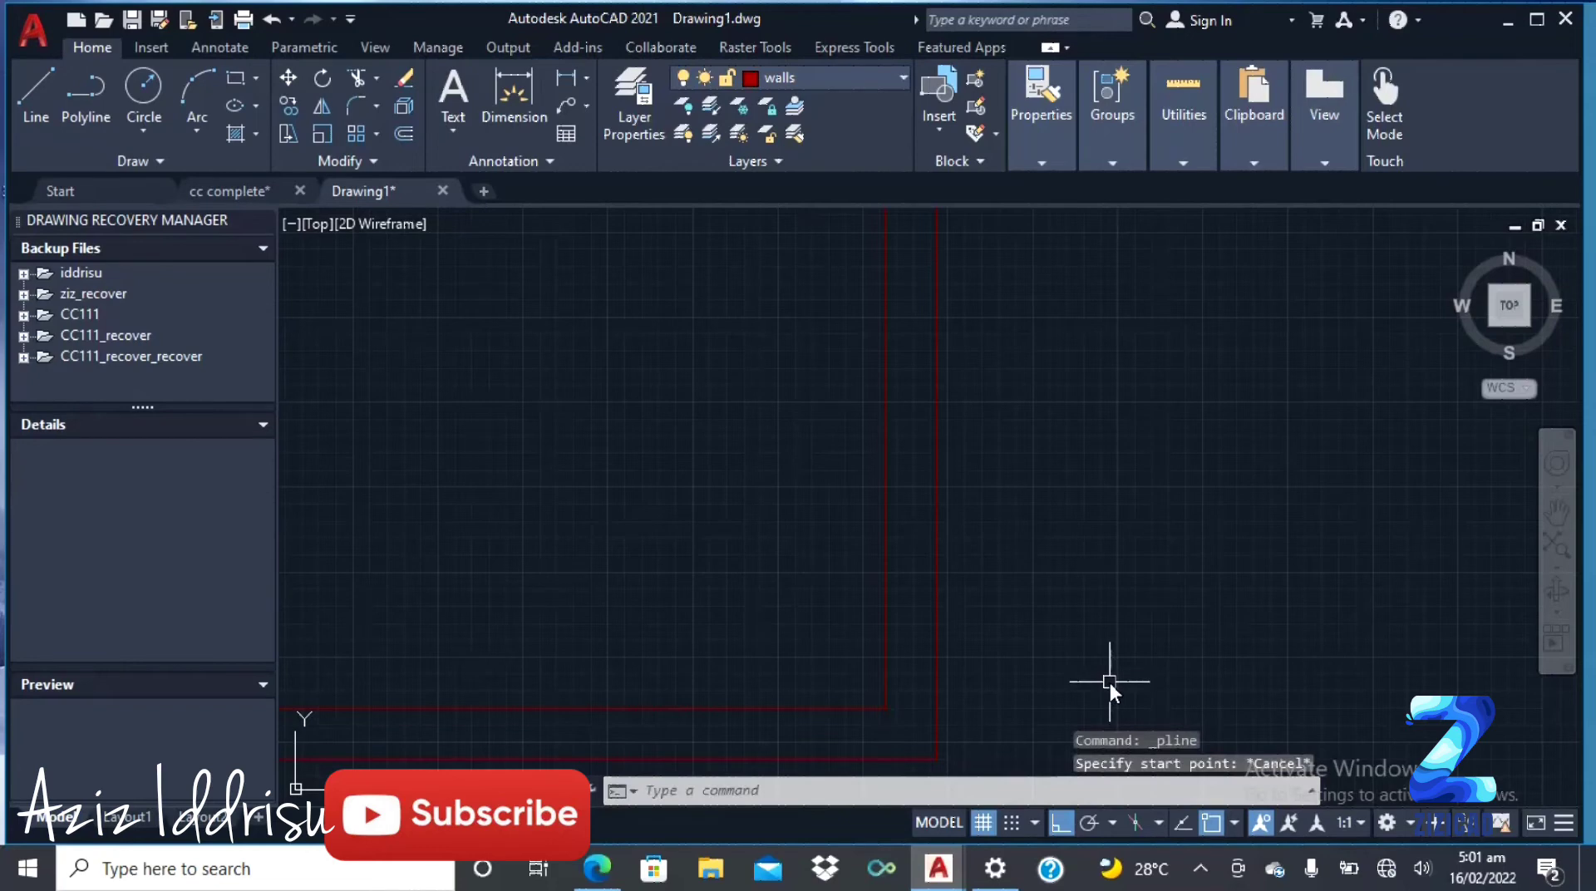
Step: Enable endpoint, midpoint, center, intersection, insertion, perpendicular and apparent intersection object snaps
click(1036, 824)
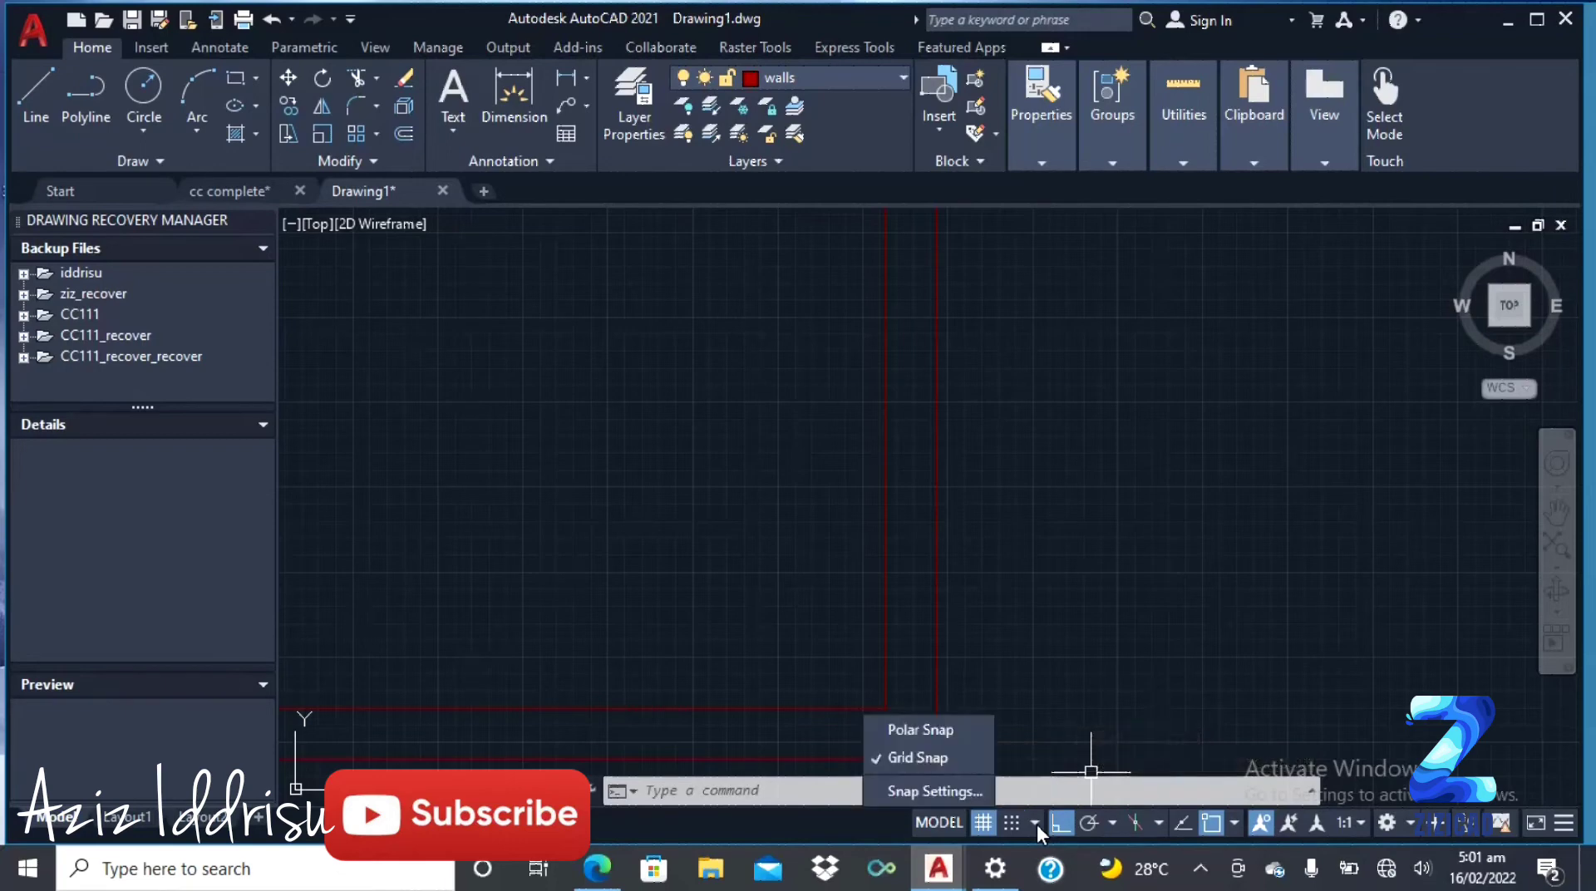
click(950, 793)
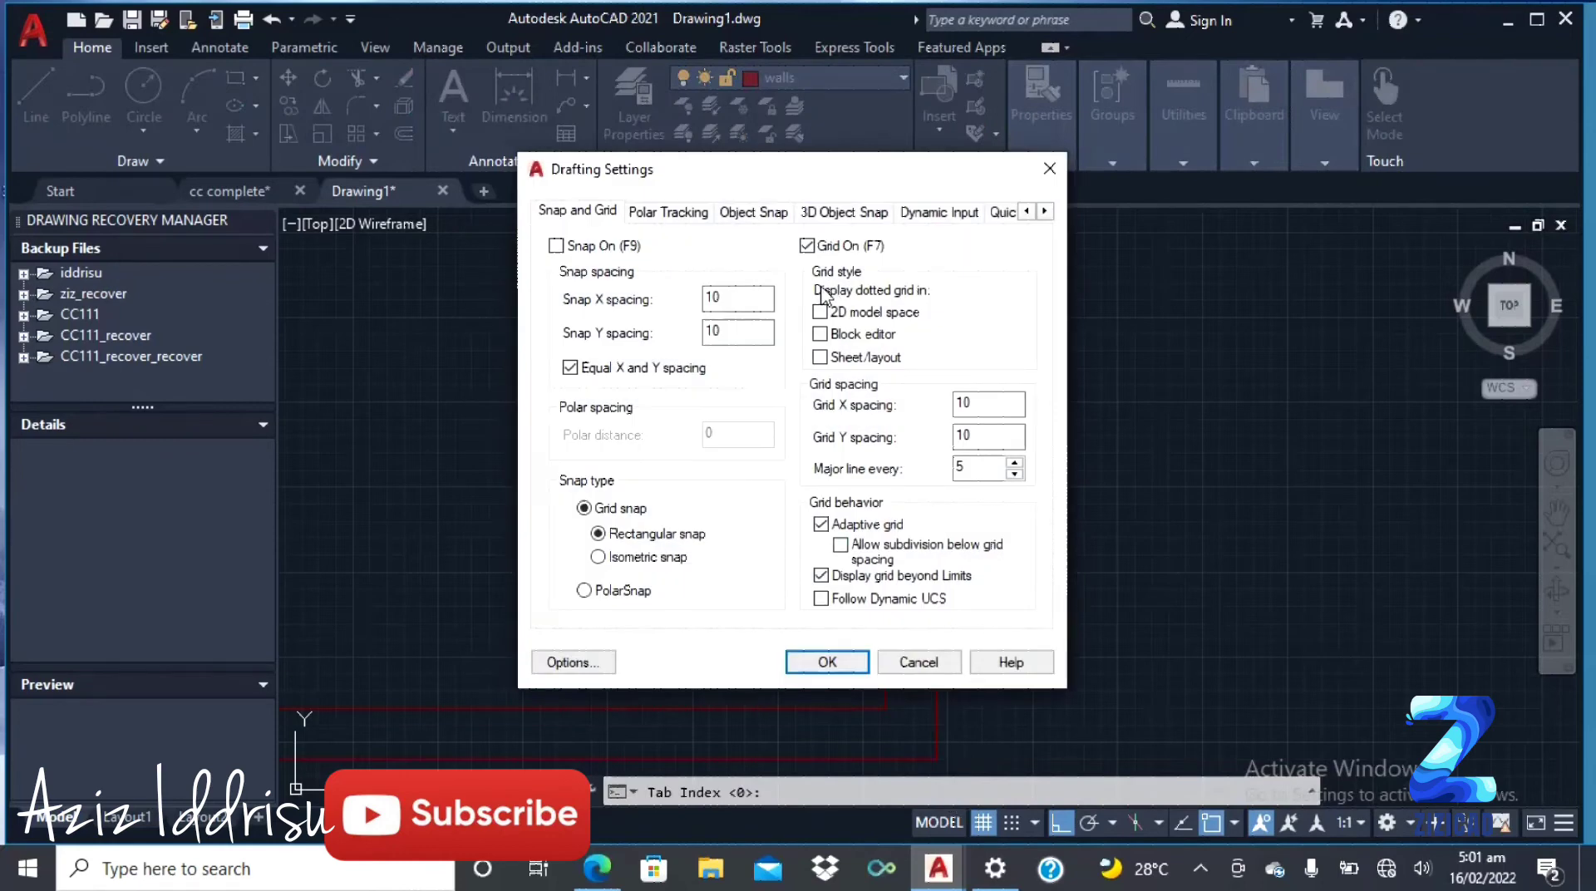
click(770, 218)
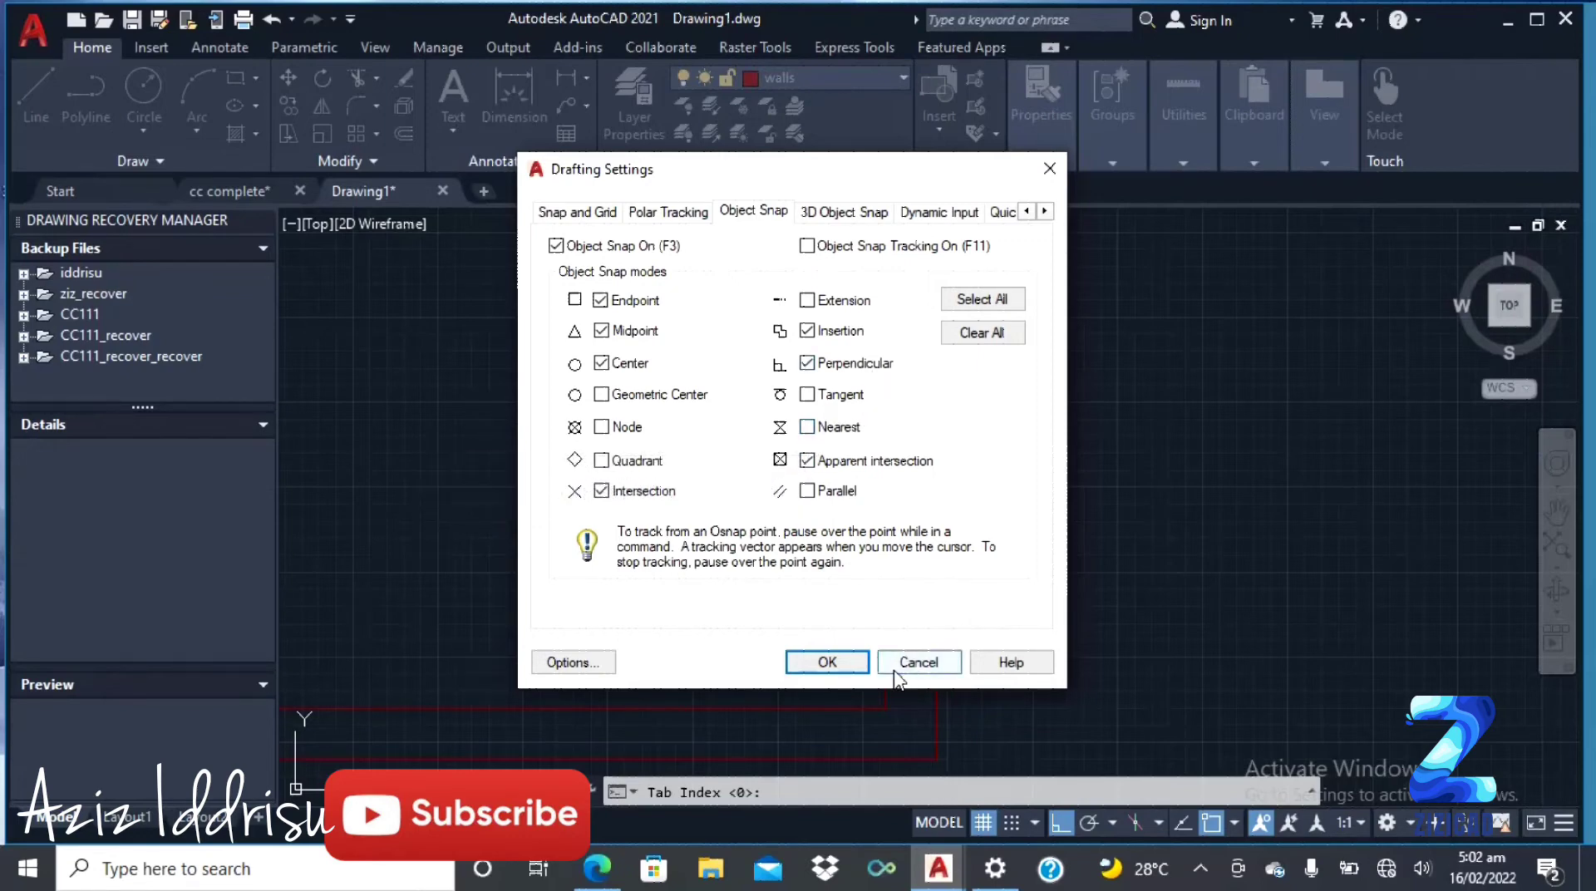
click(820, 660)
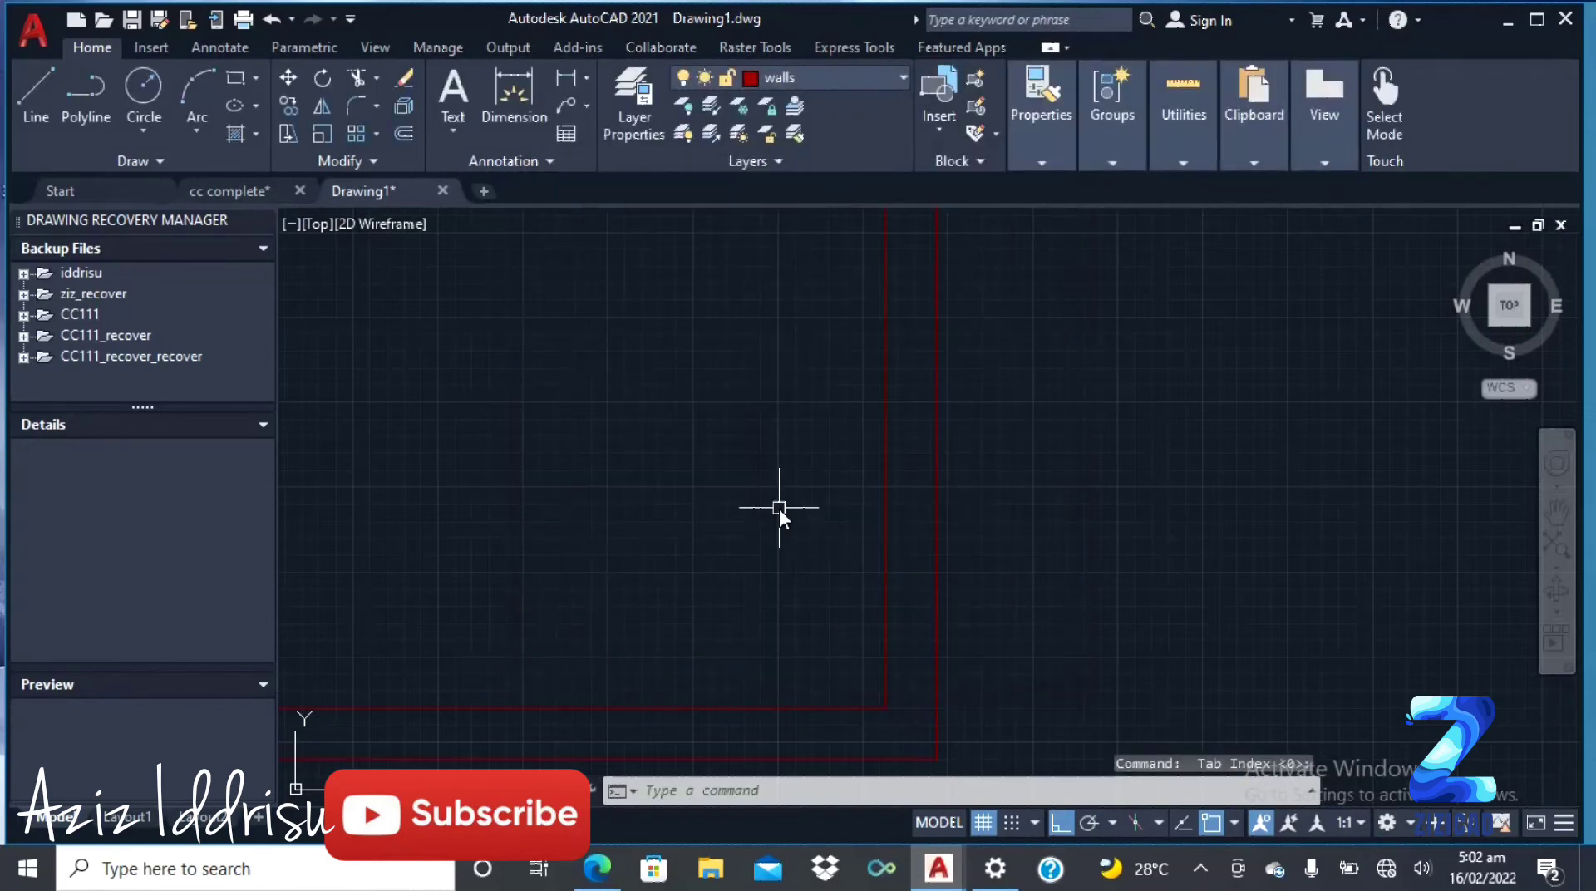
Step: Draw a 3000-wide polyline room outline from the first room's corner along its right side
click(86, 97)
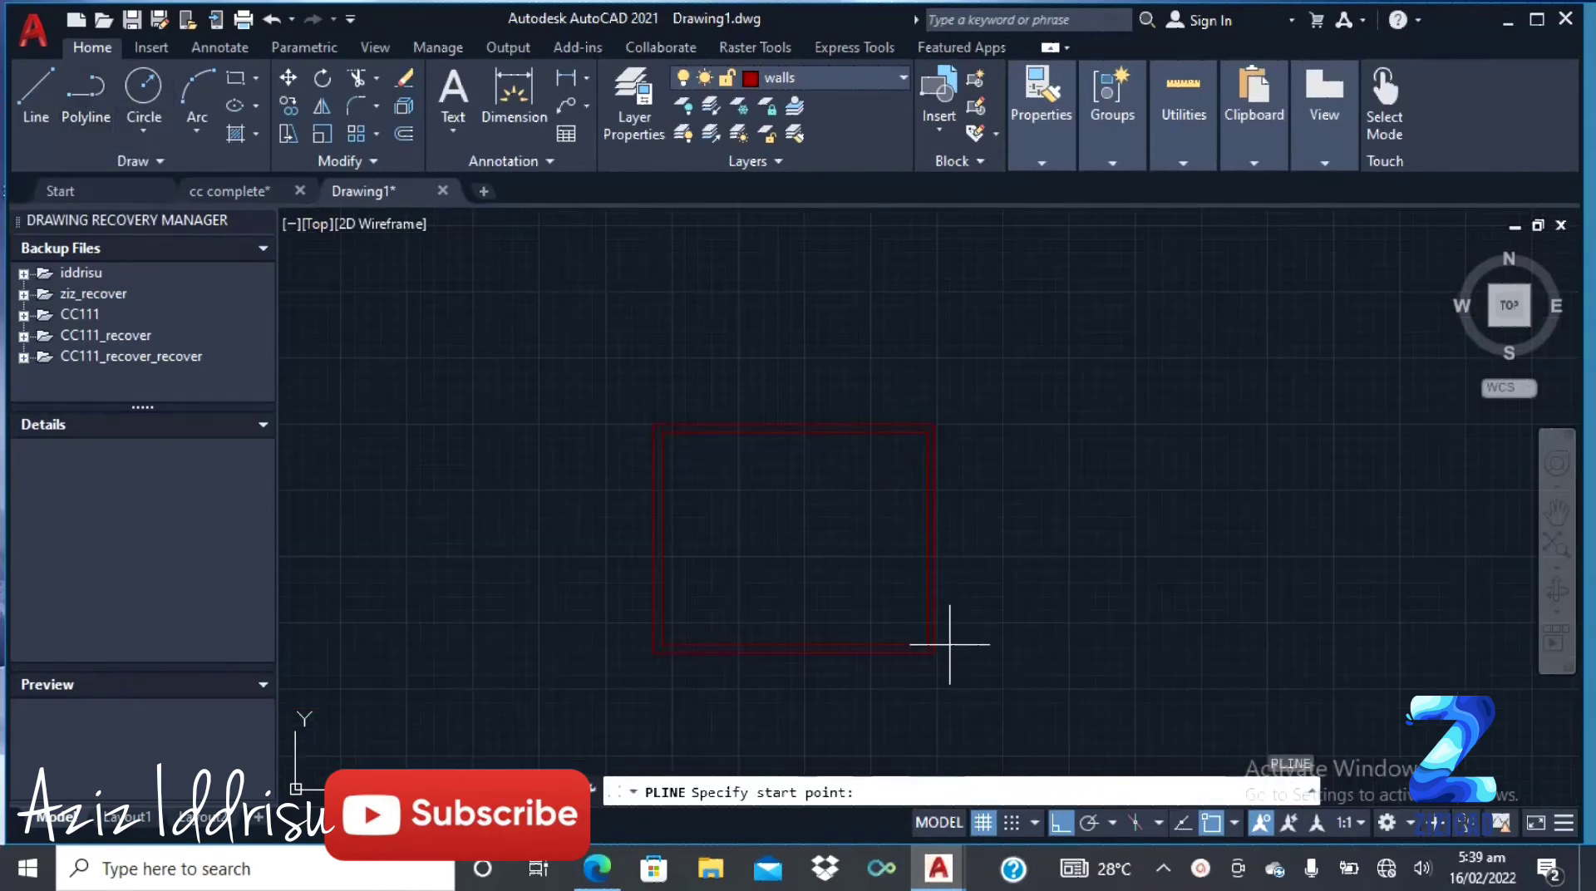
scroll(926, 645, up, 4)
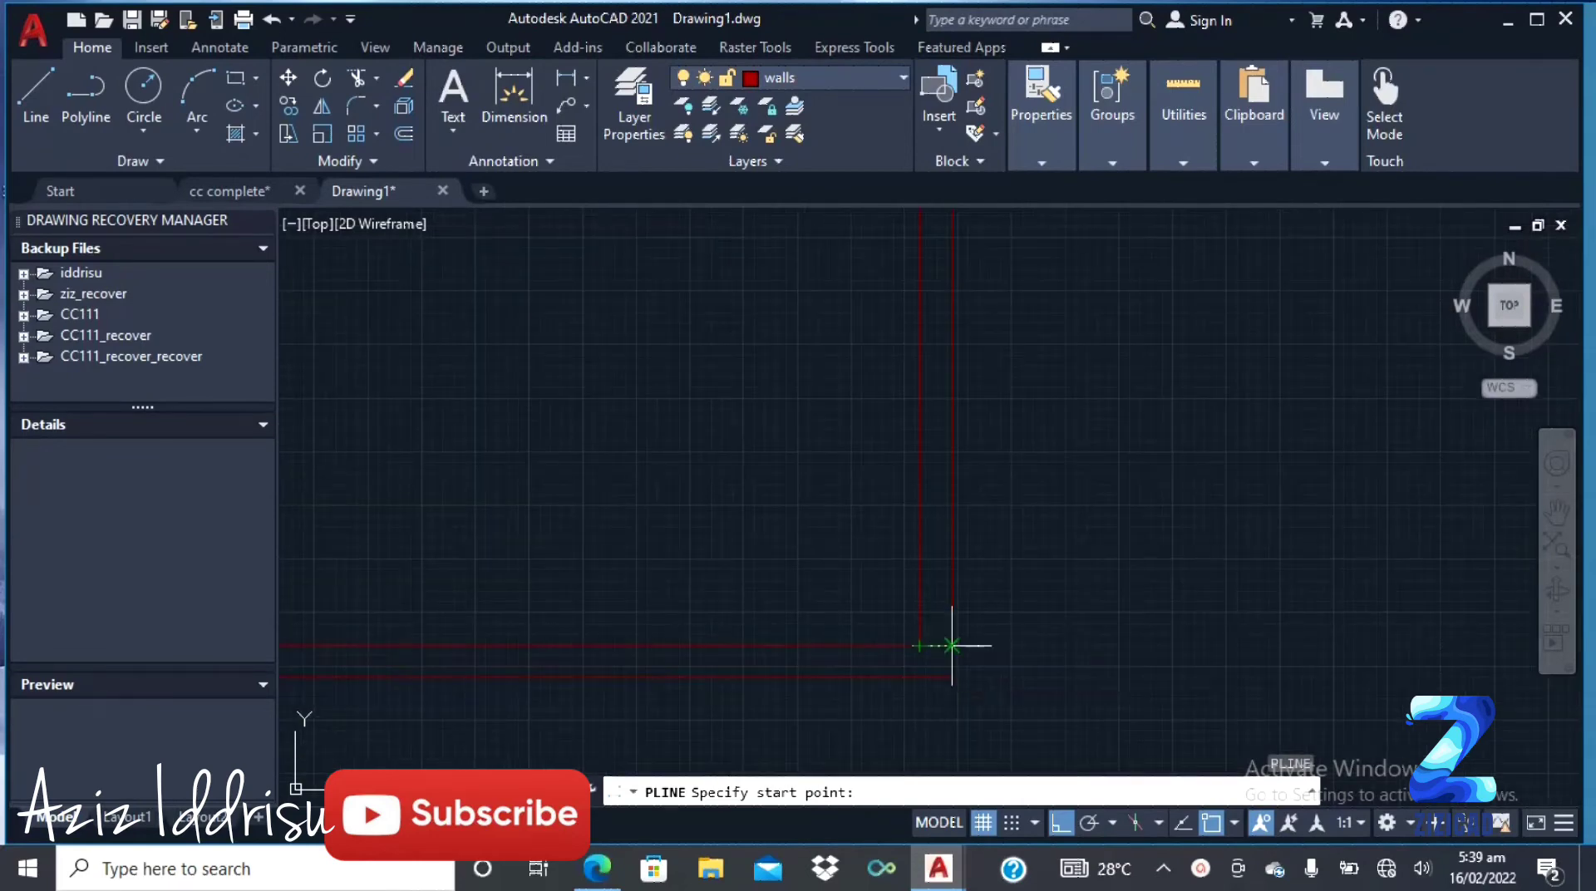
click(952, 645)
scroll(1047, 675, down, 2)
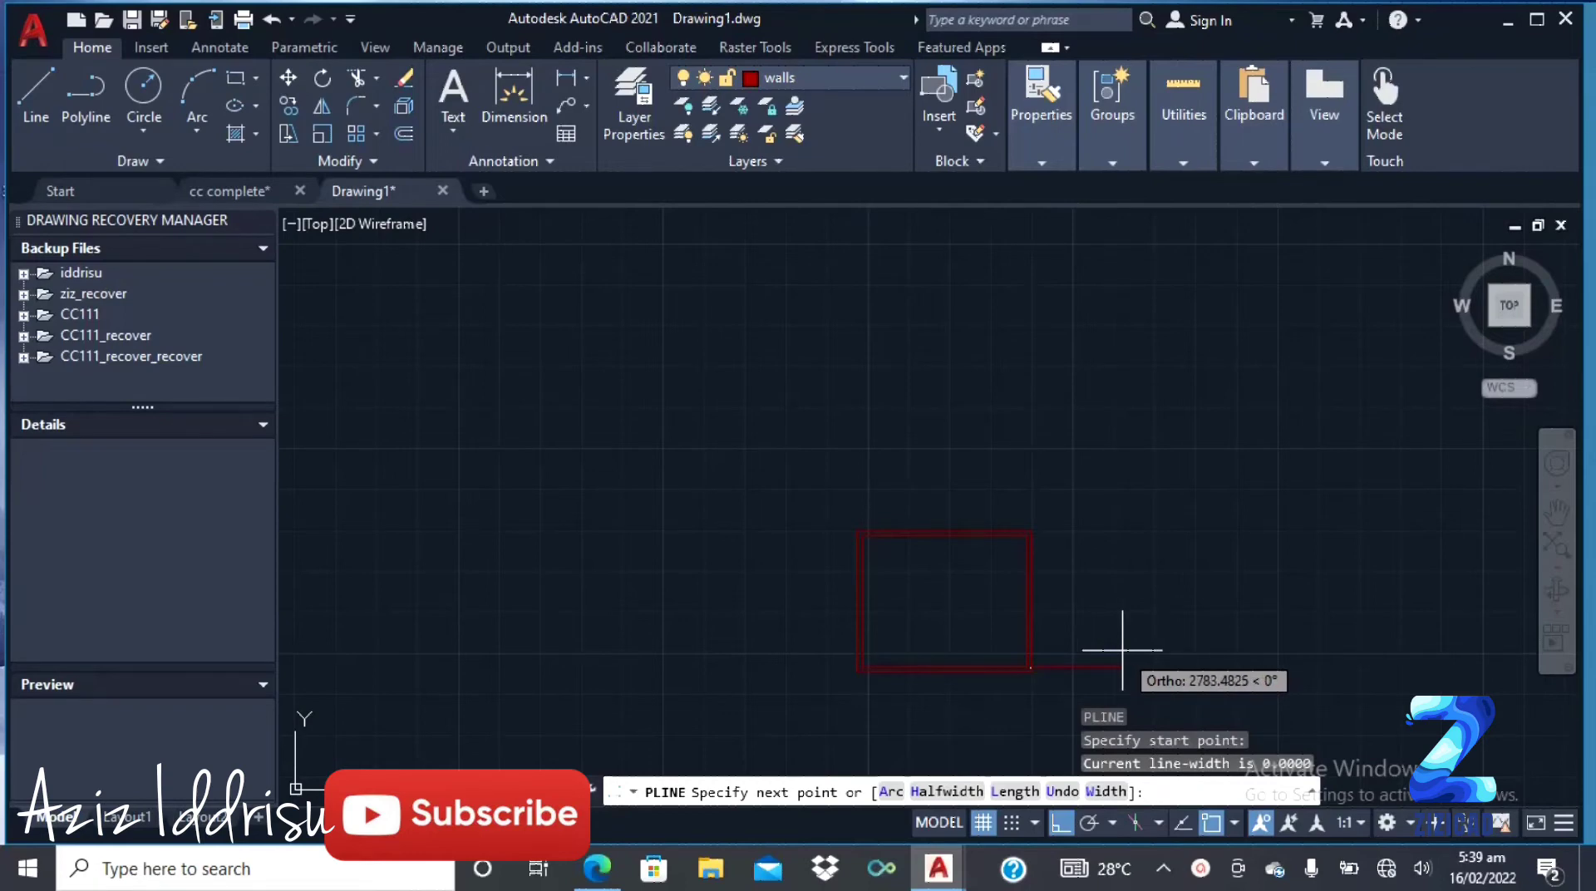
text(3000)
key(Return)
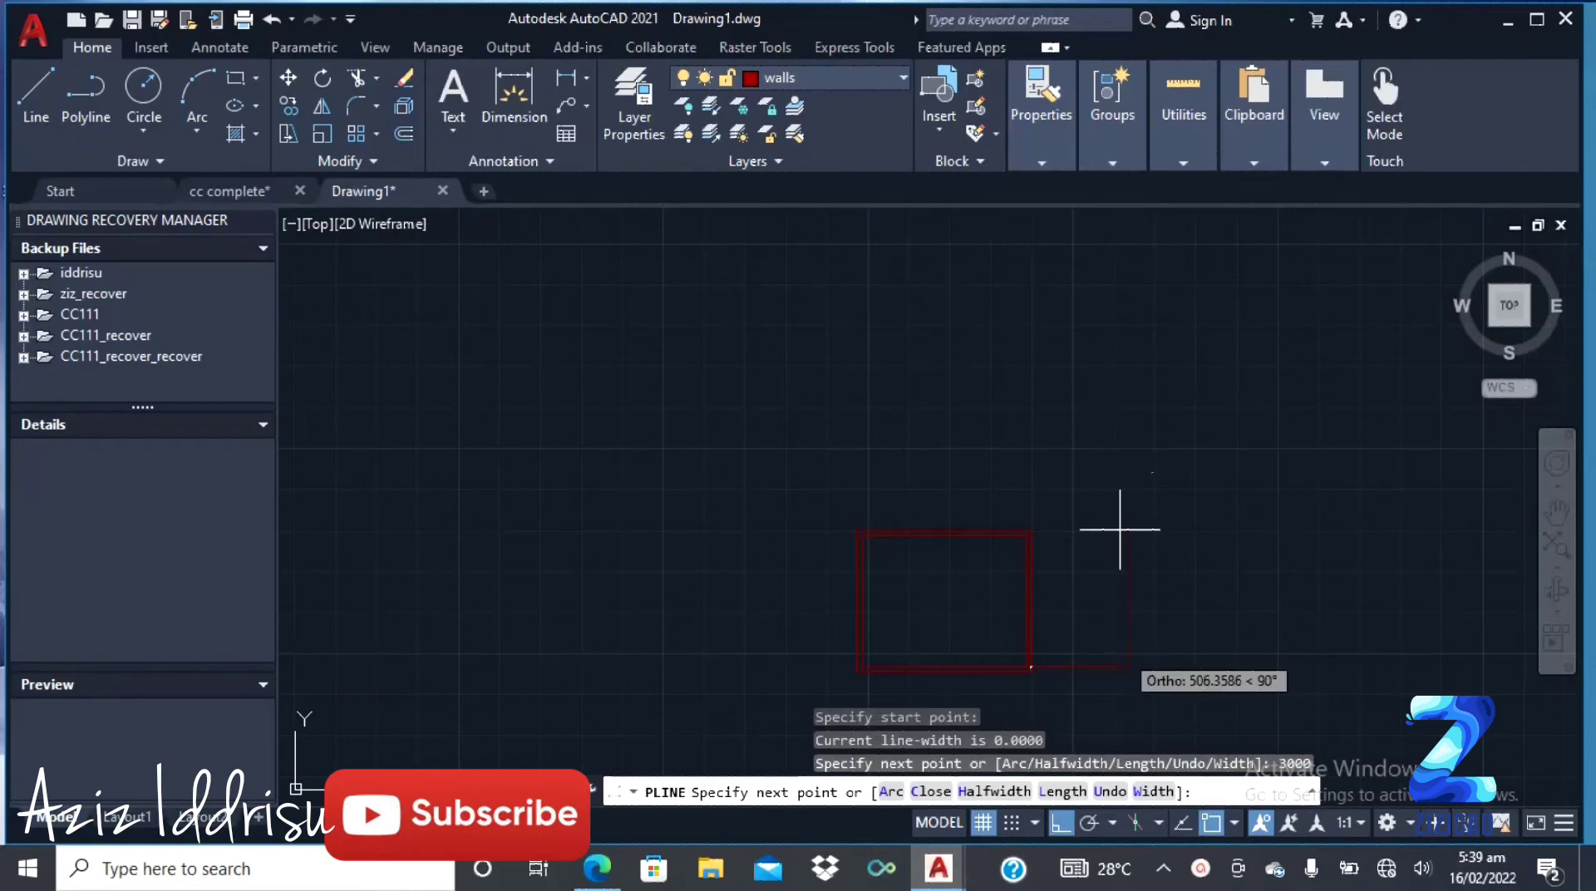
scroll(1103, 536, up, 4)
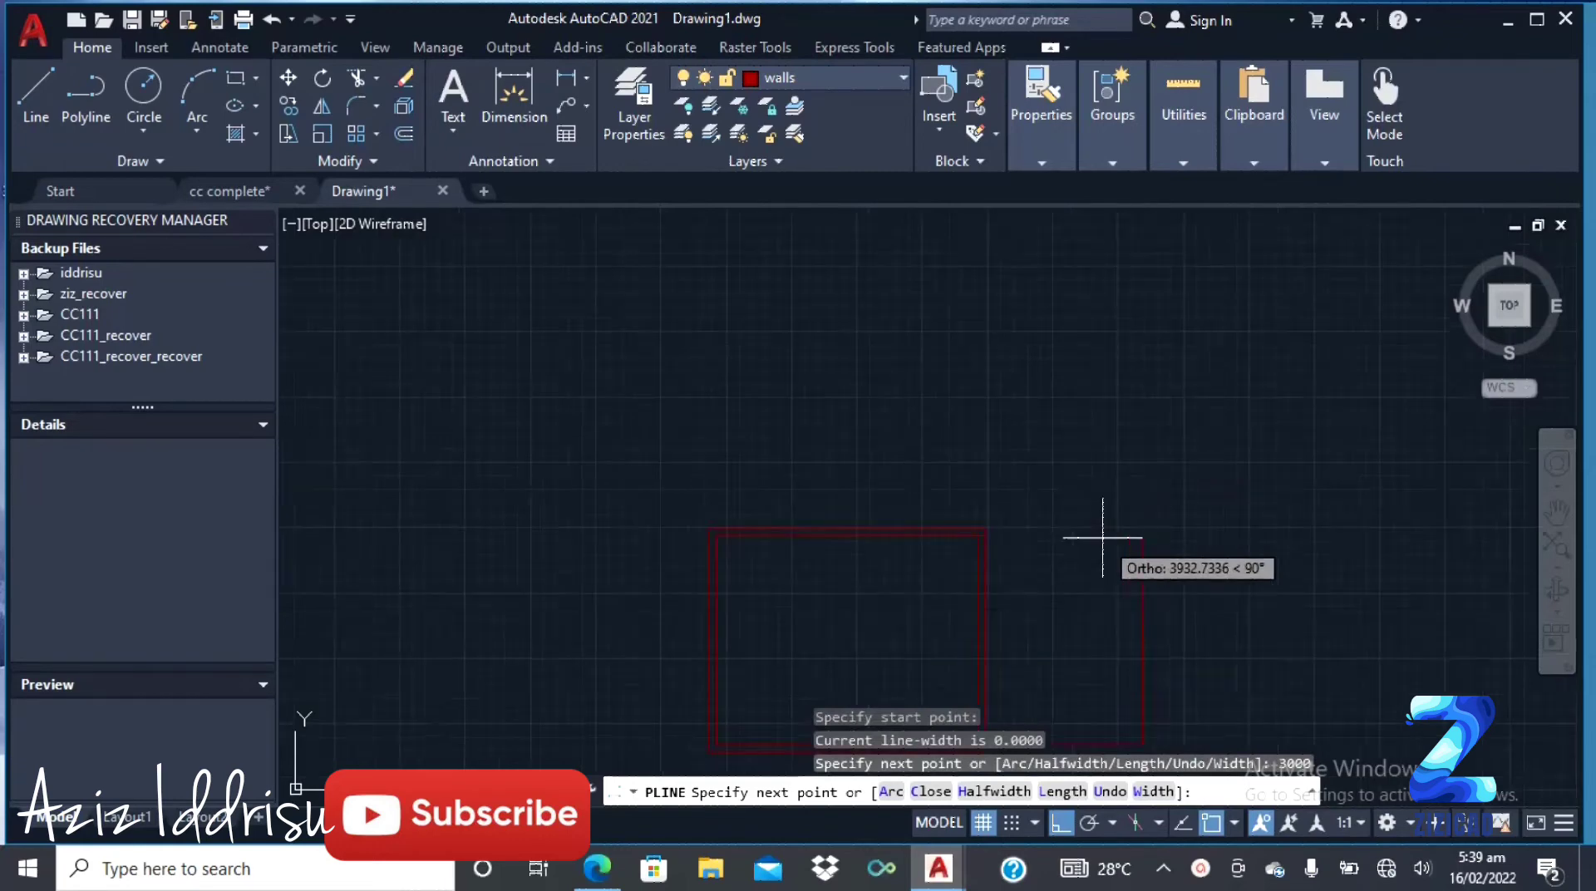
mouse_move(902, 536)
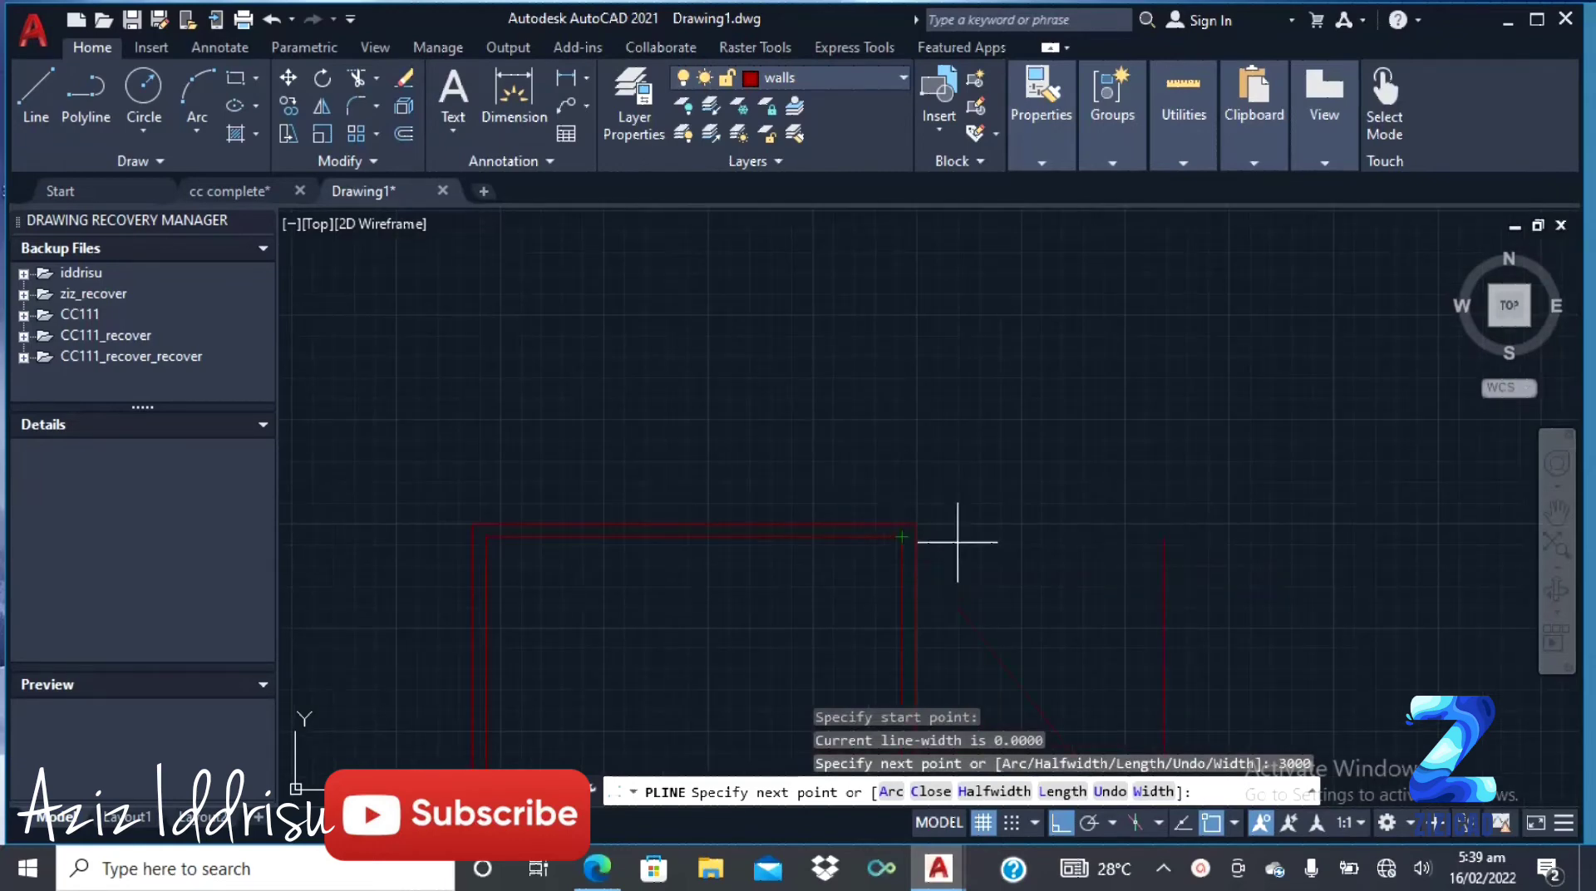
click(1072, 534)
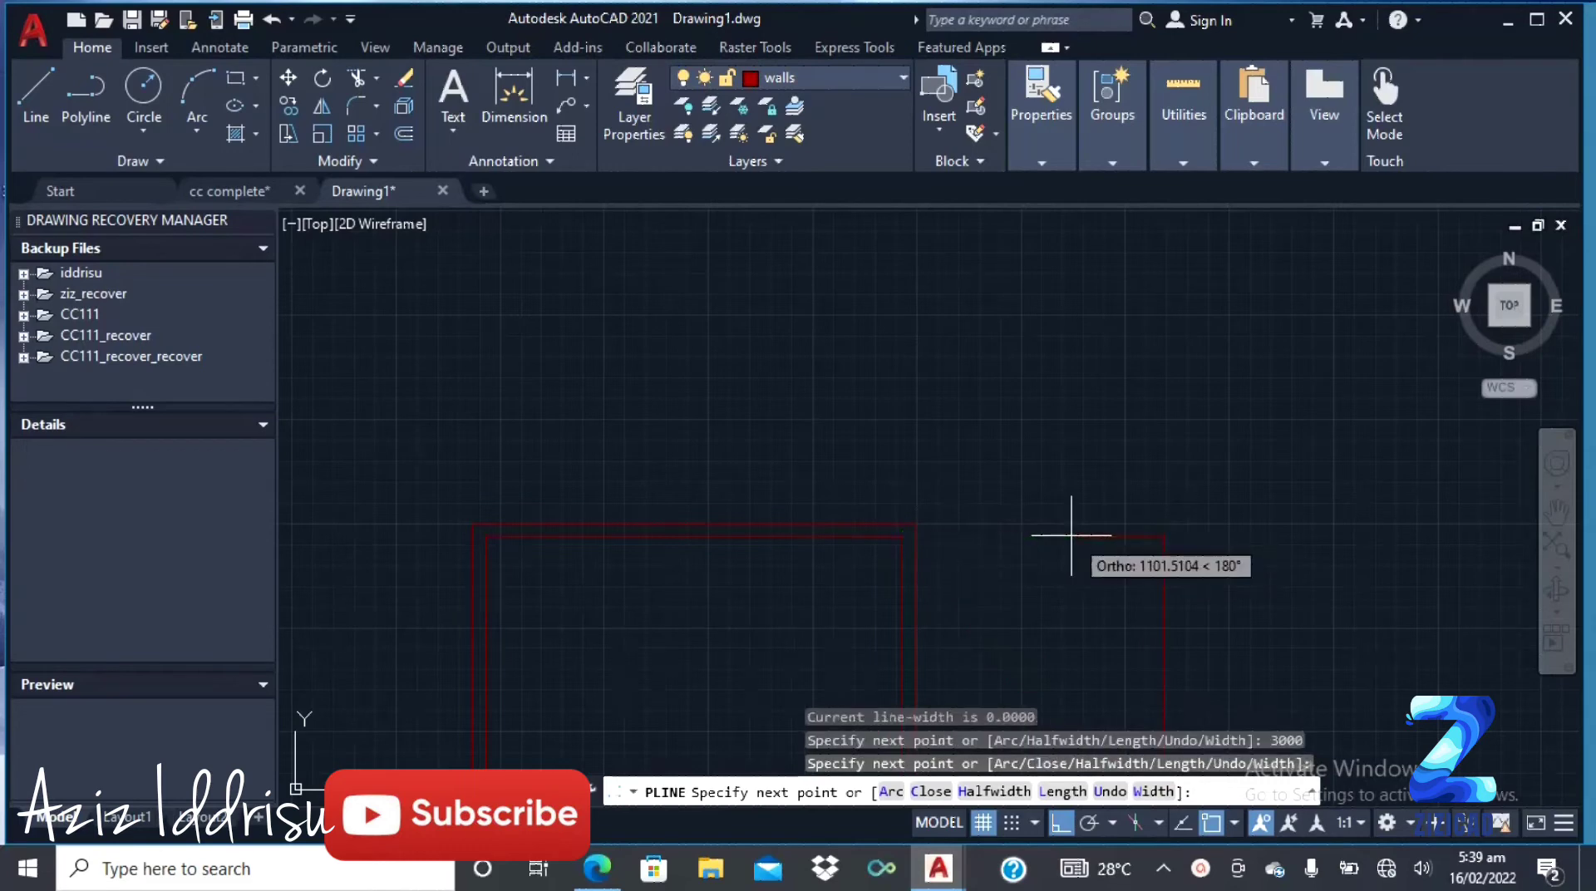
click(915, 536)
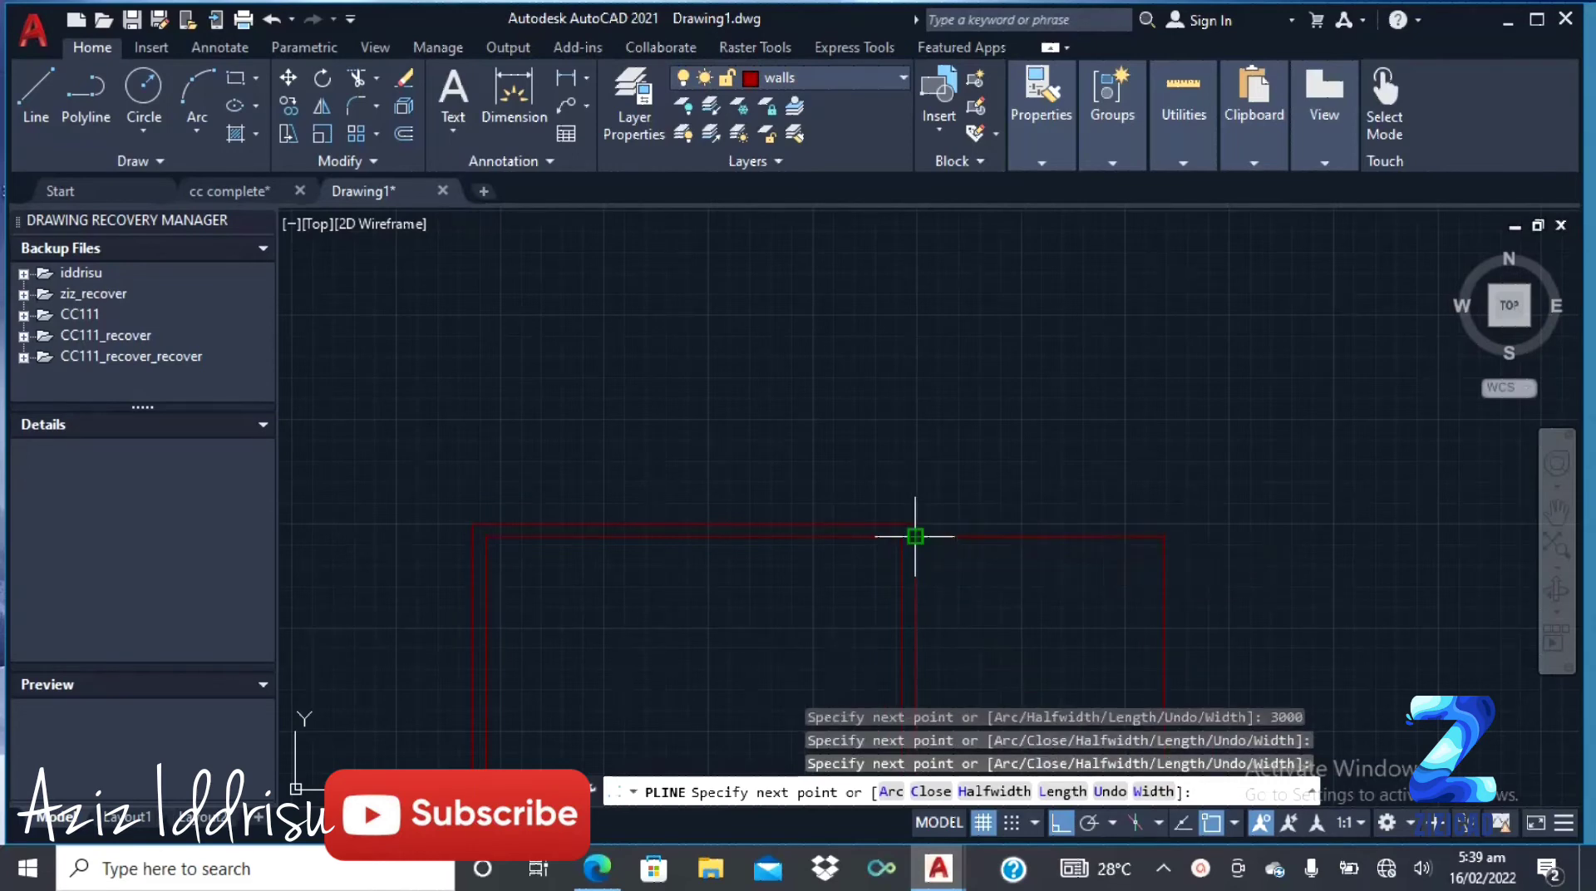
key(Return)
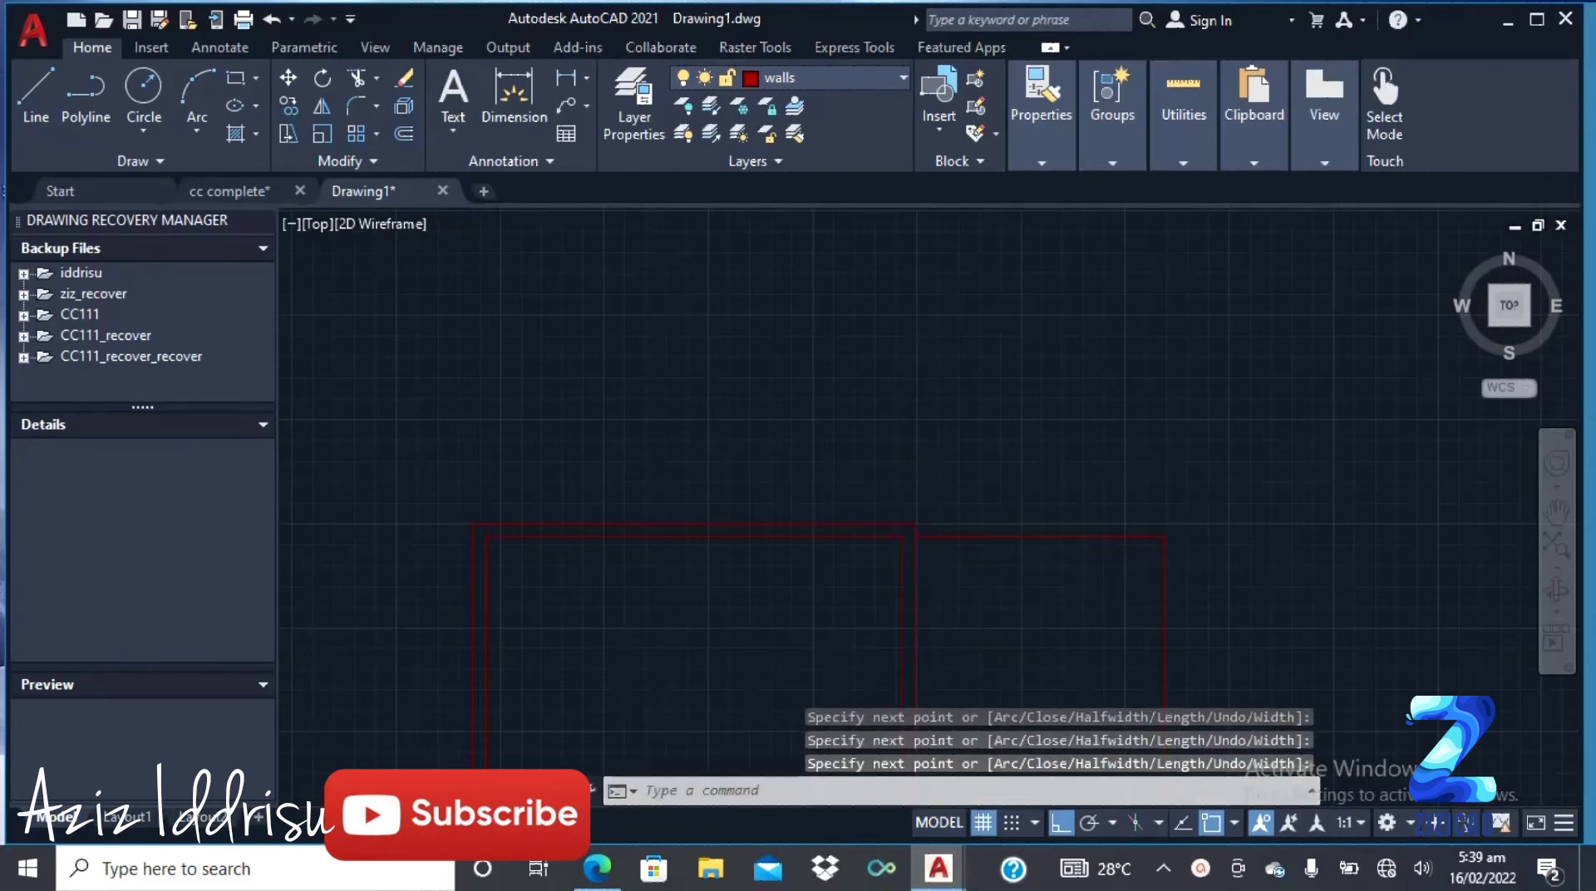
scroll(955, 327, down, 4)
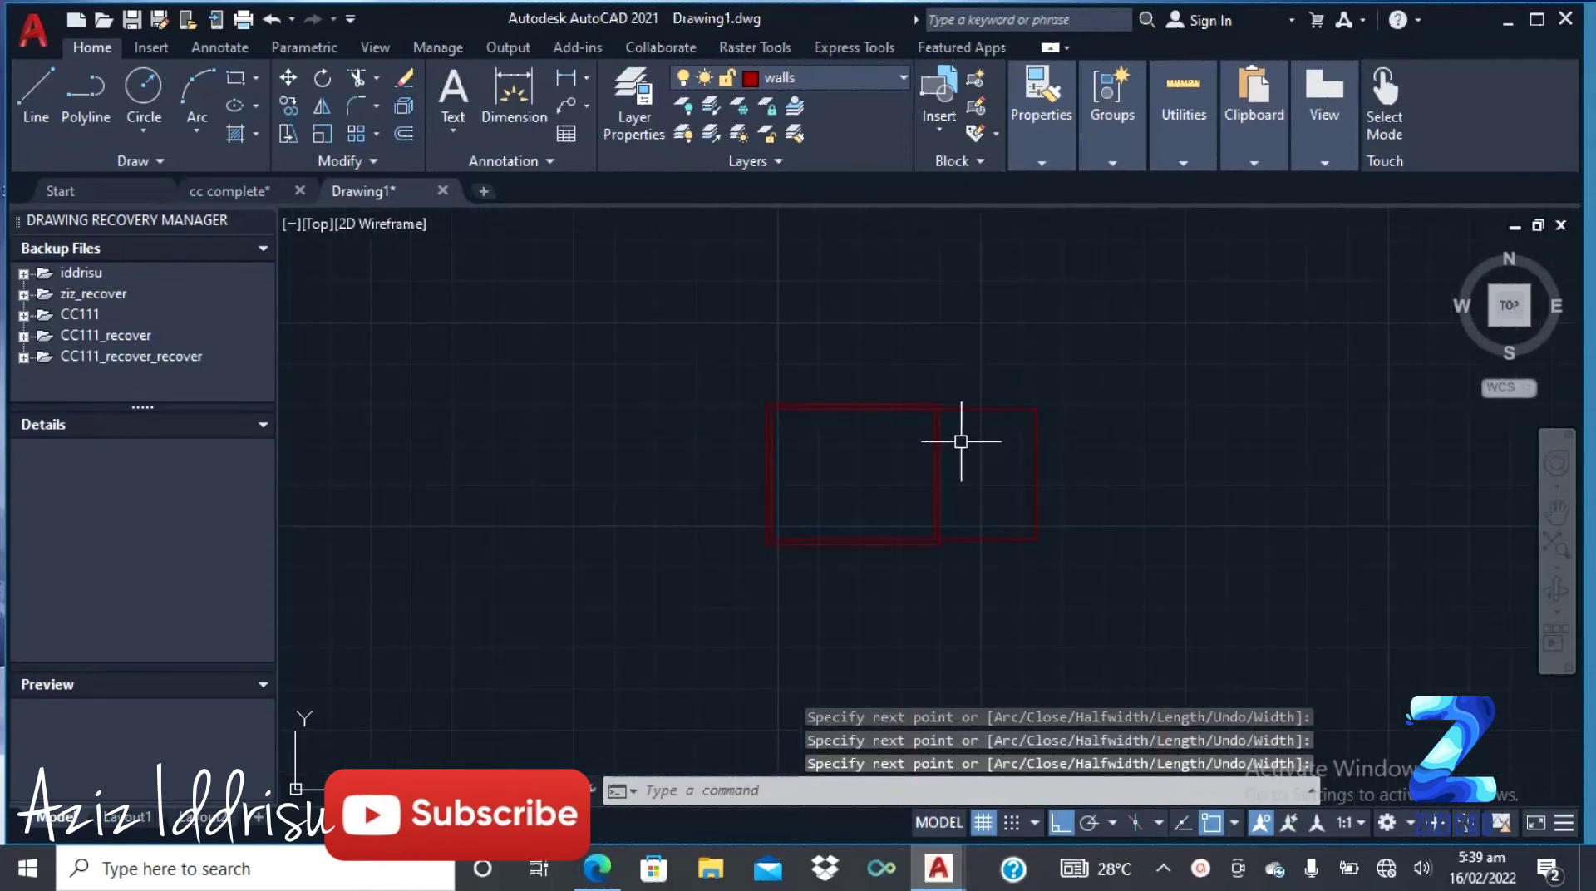
Step: Offset the right room outline 150 outward with OFF to double its walls
text(off)
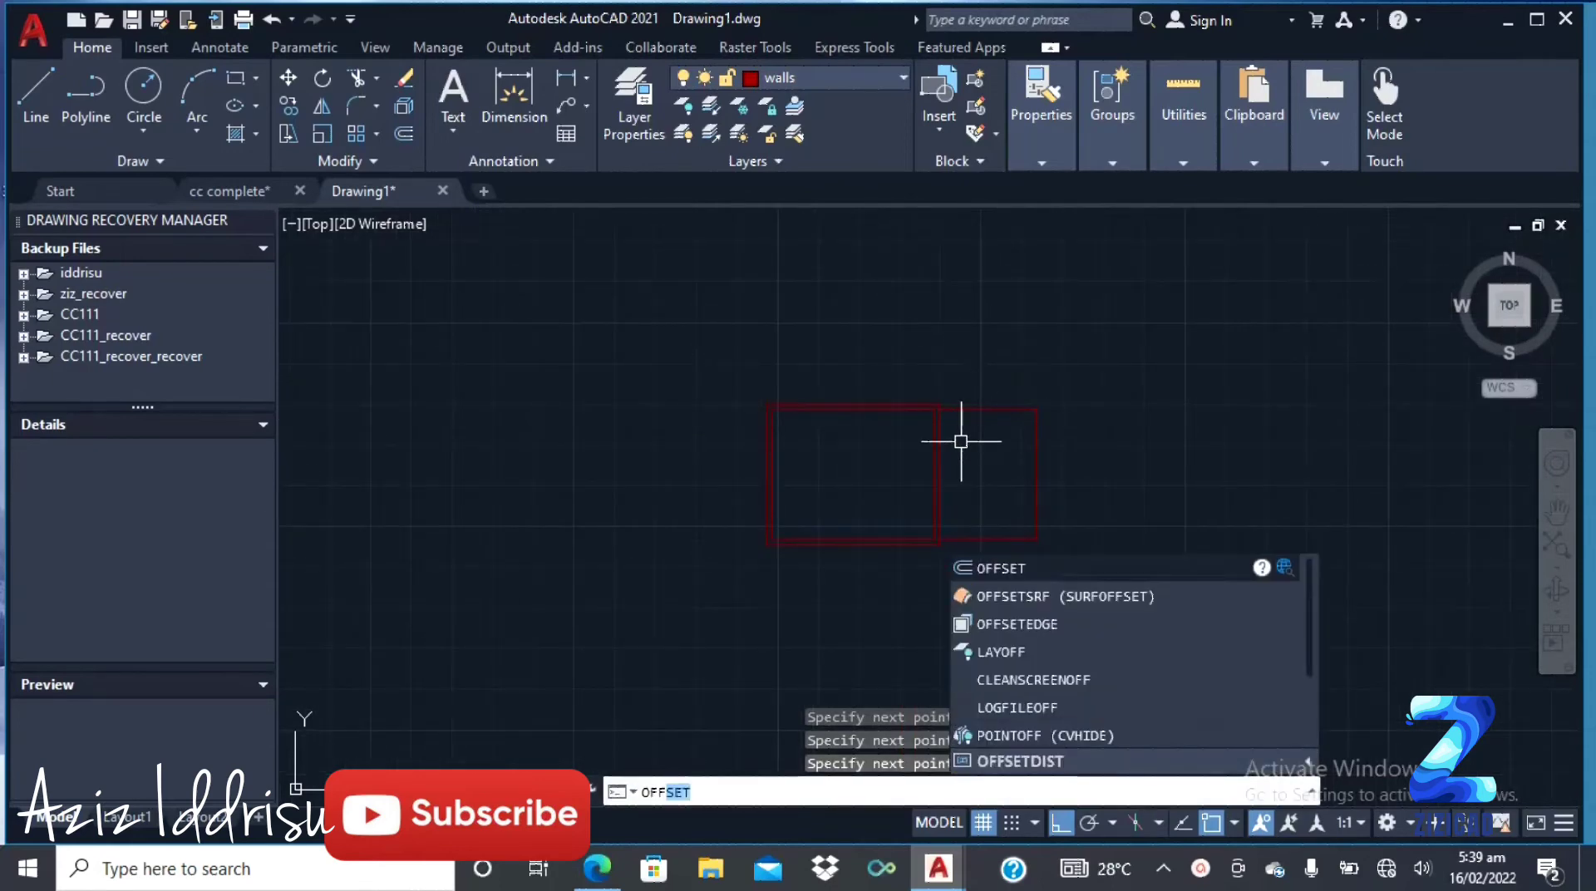
key(Return)
key(Return)
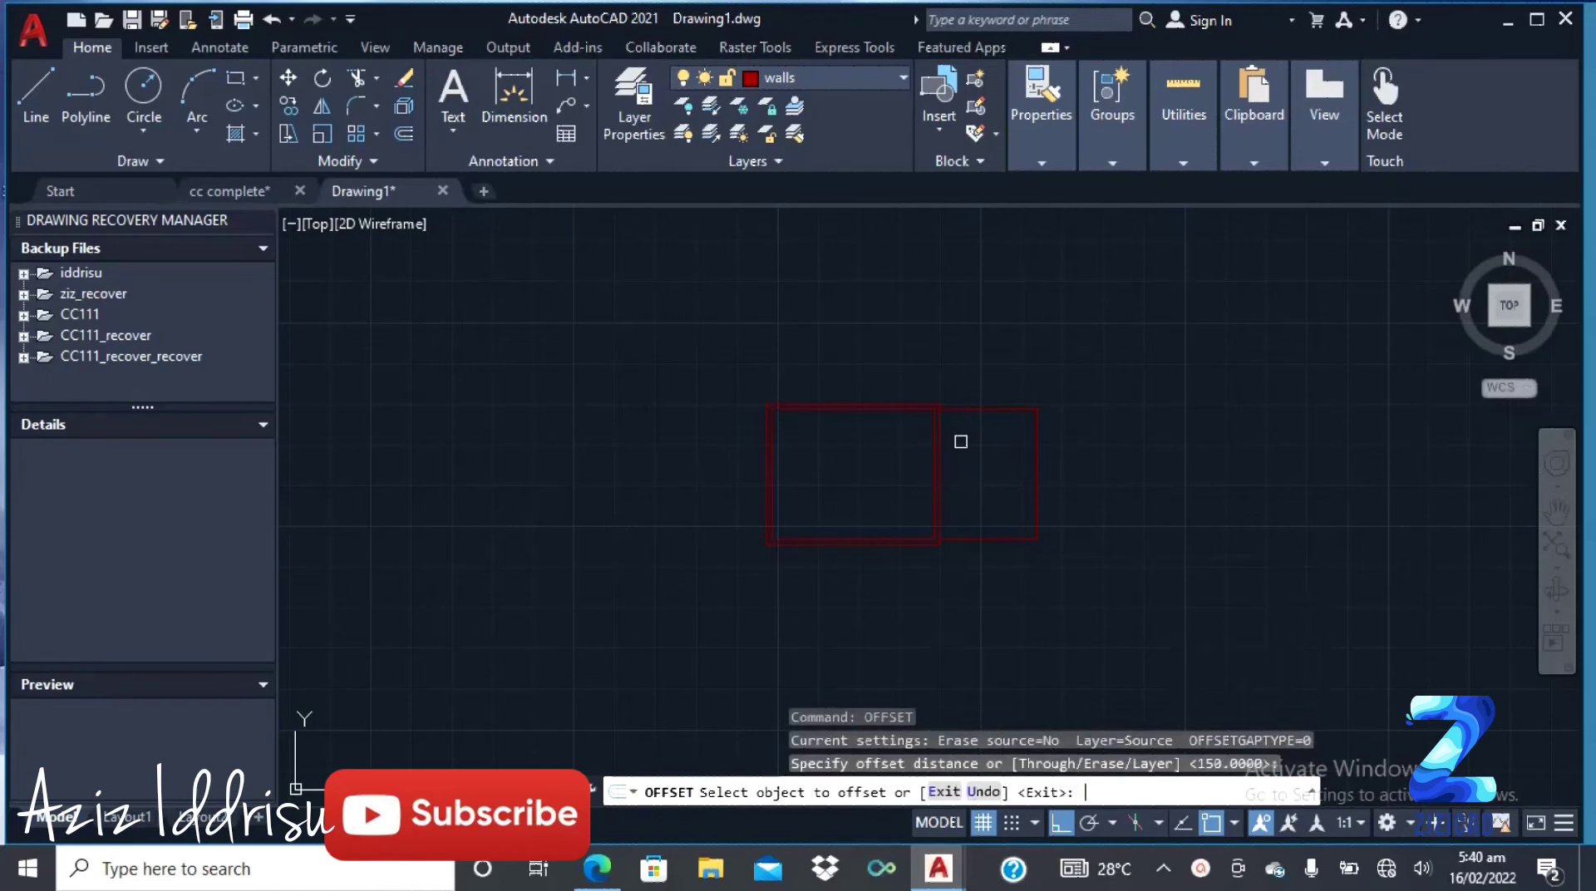
click(966, 409)
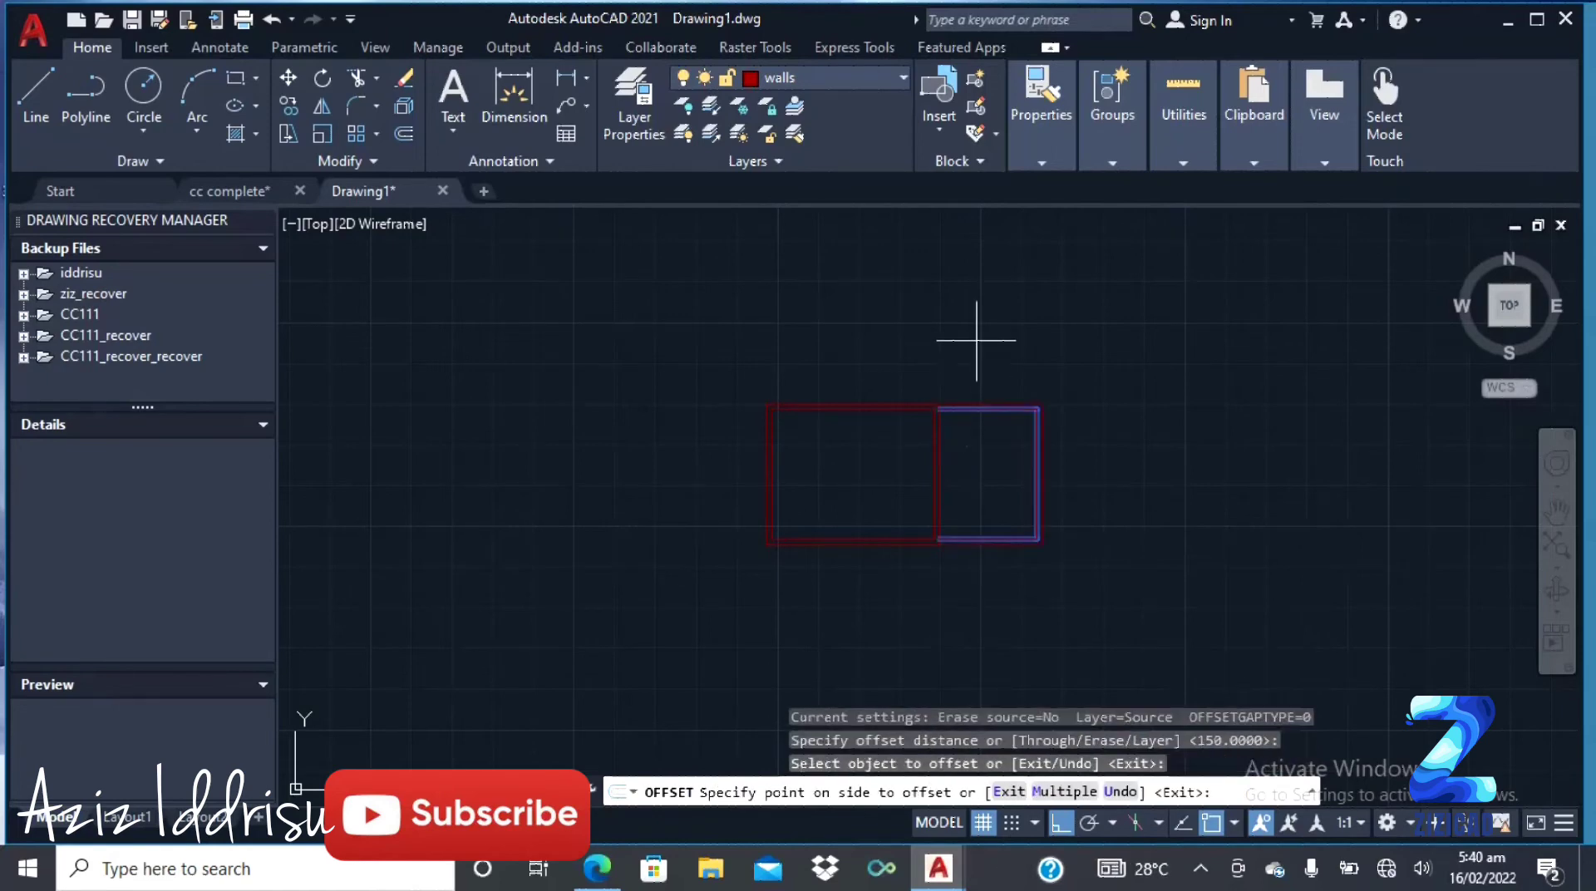
click(974, 339)
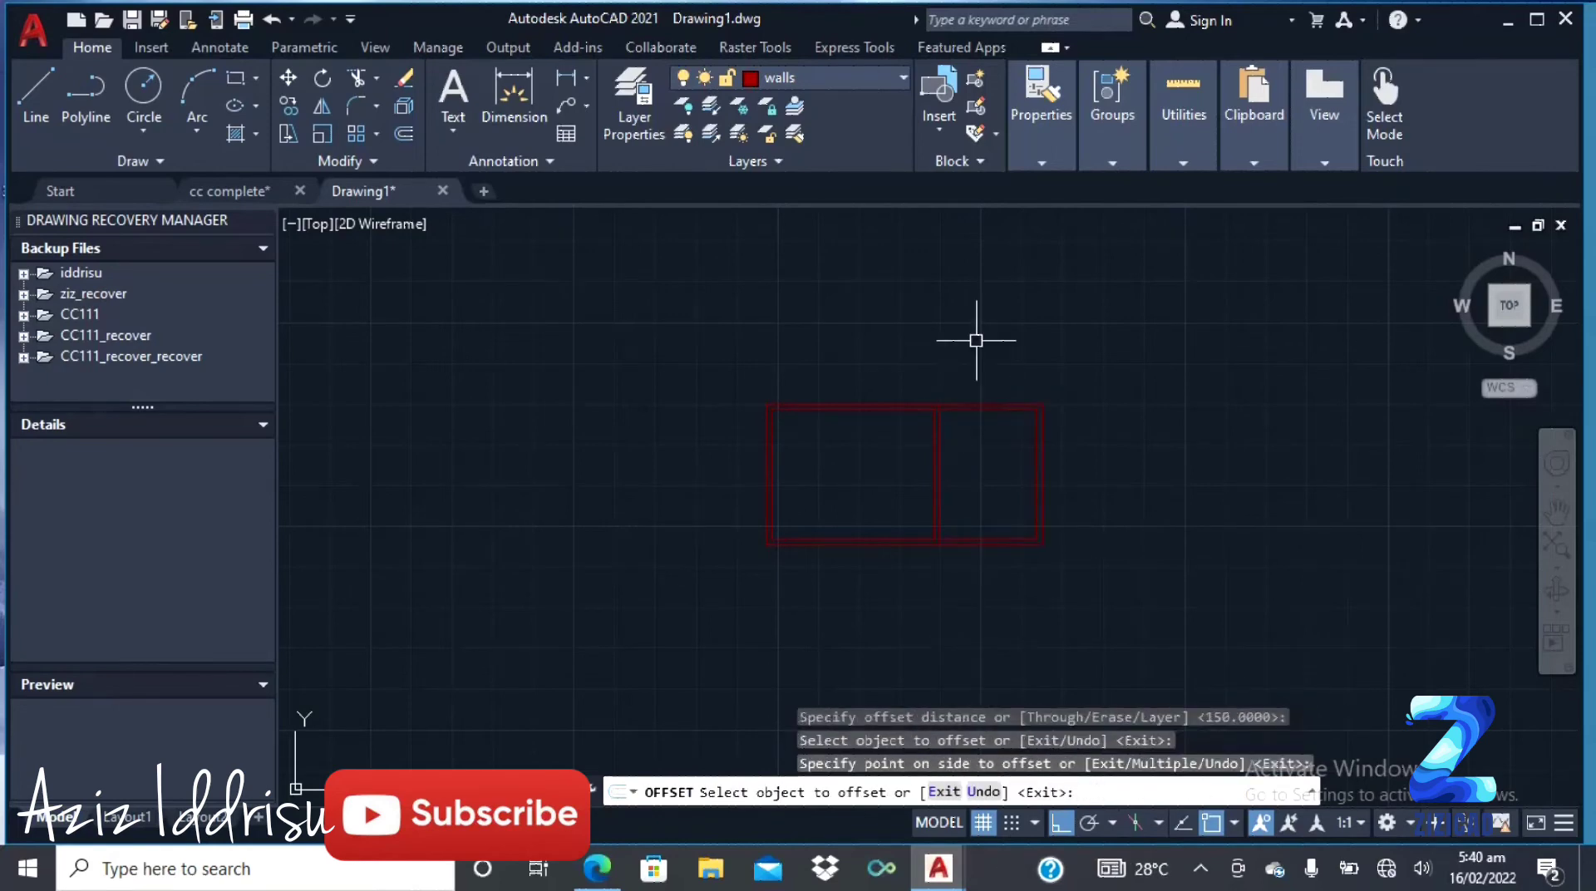
key(Escape)
key(Escape)
key(Escape)
key(Escape)
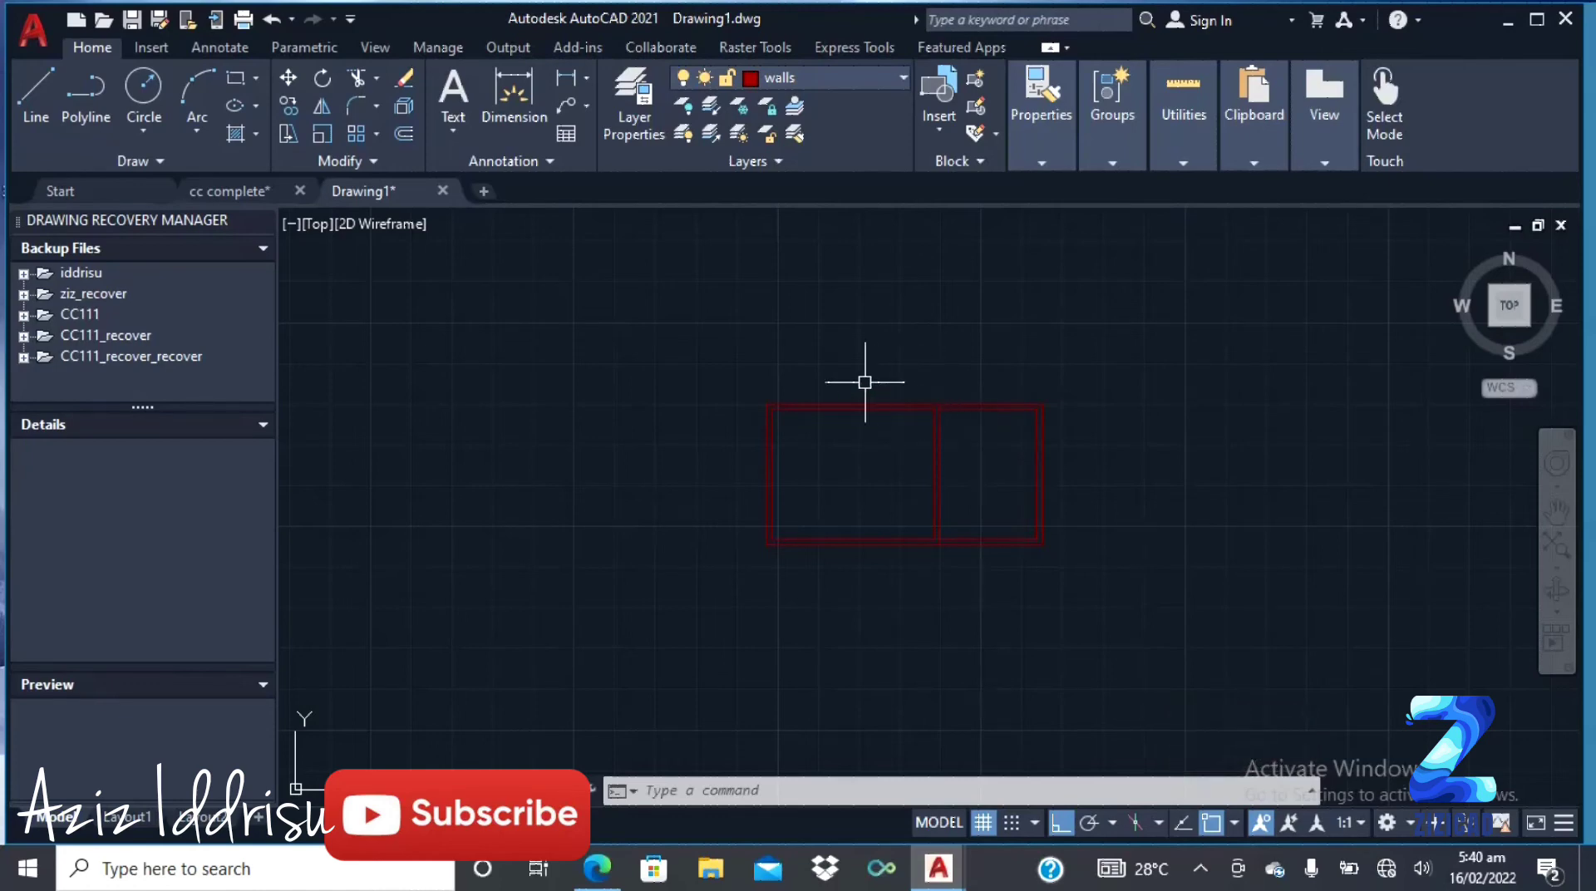
Step: Start the 3-Point Arc command from the Home tab's Draw panel
scroll(762, 364, up, 2)
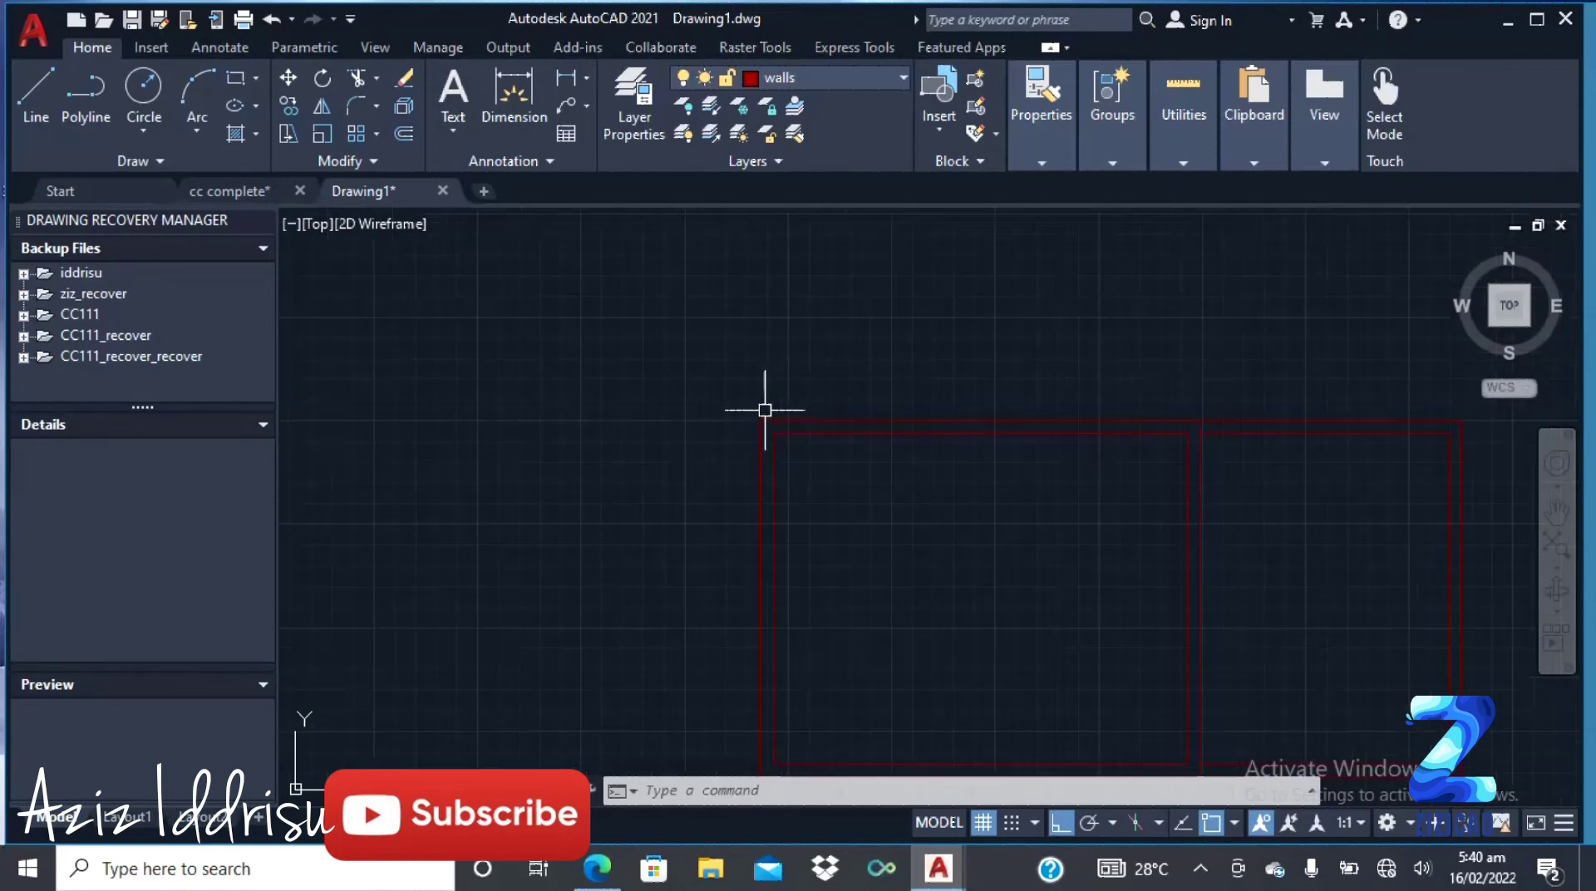
scroll(764, 410, down, 2)
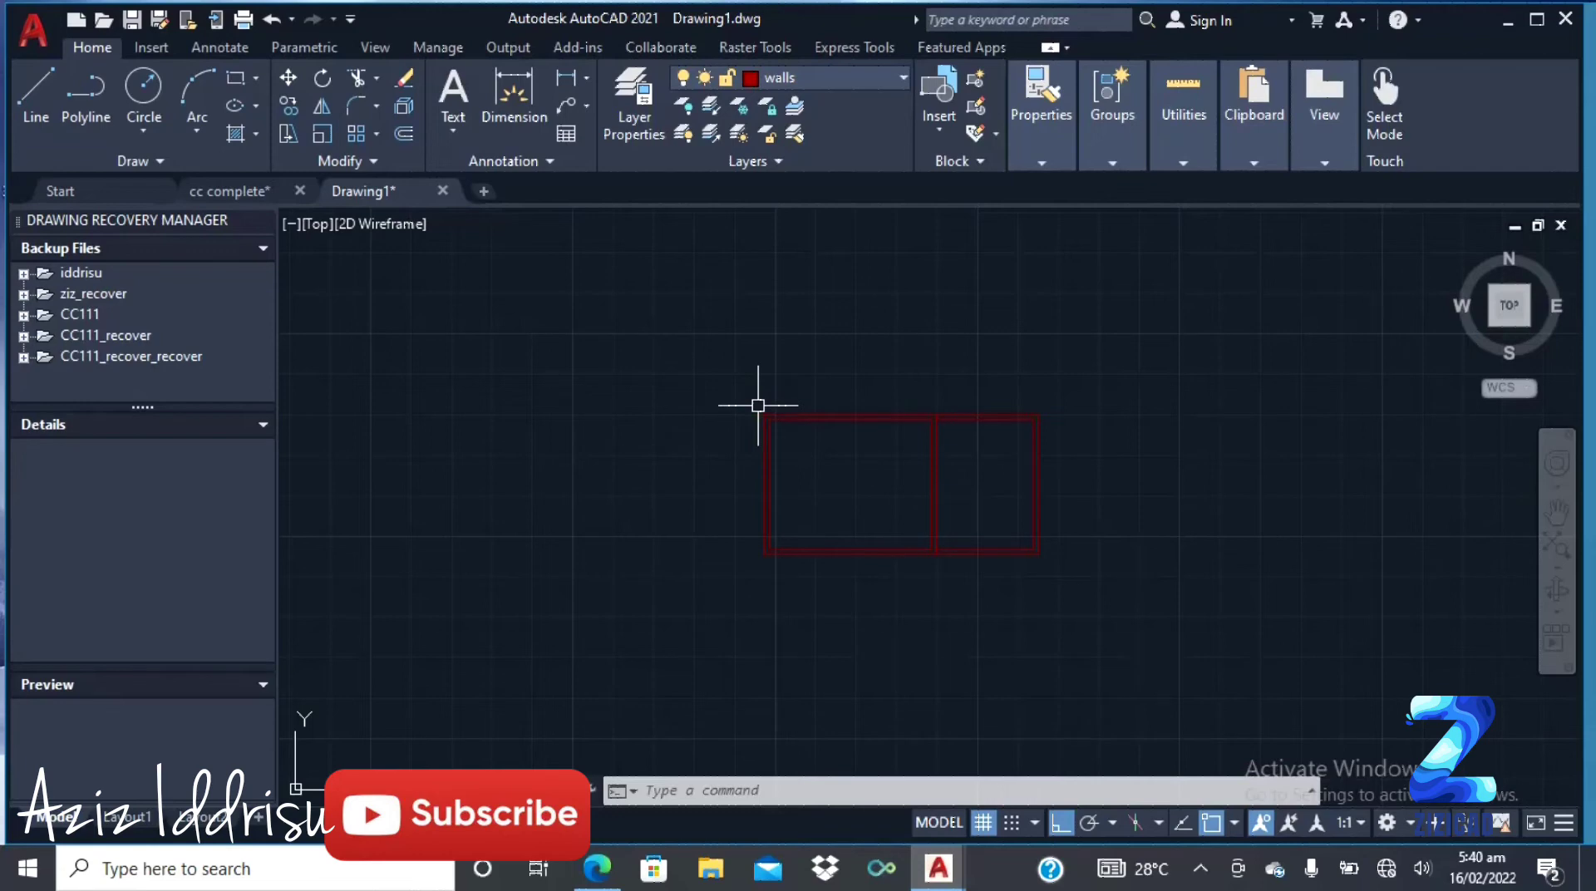
scroll(773, 417, up, 4)
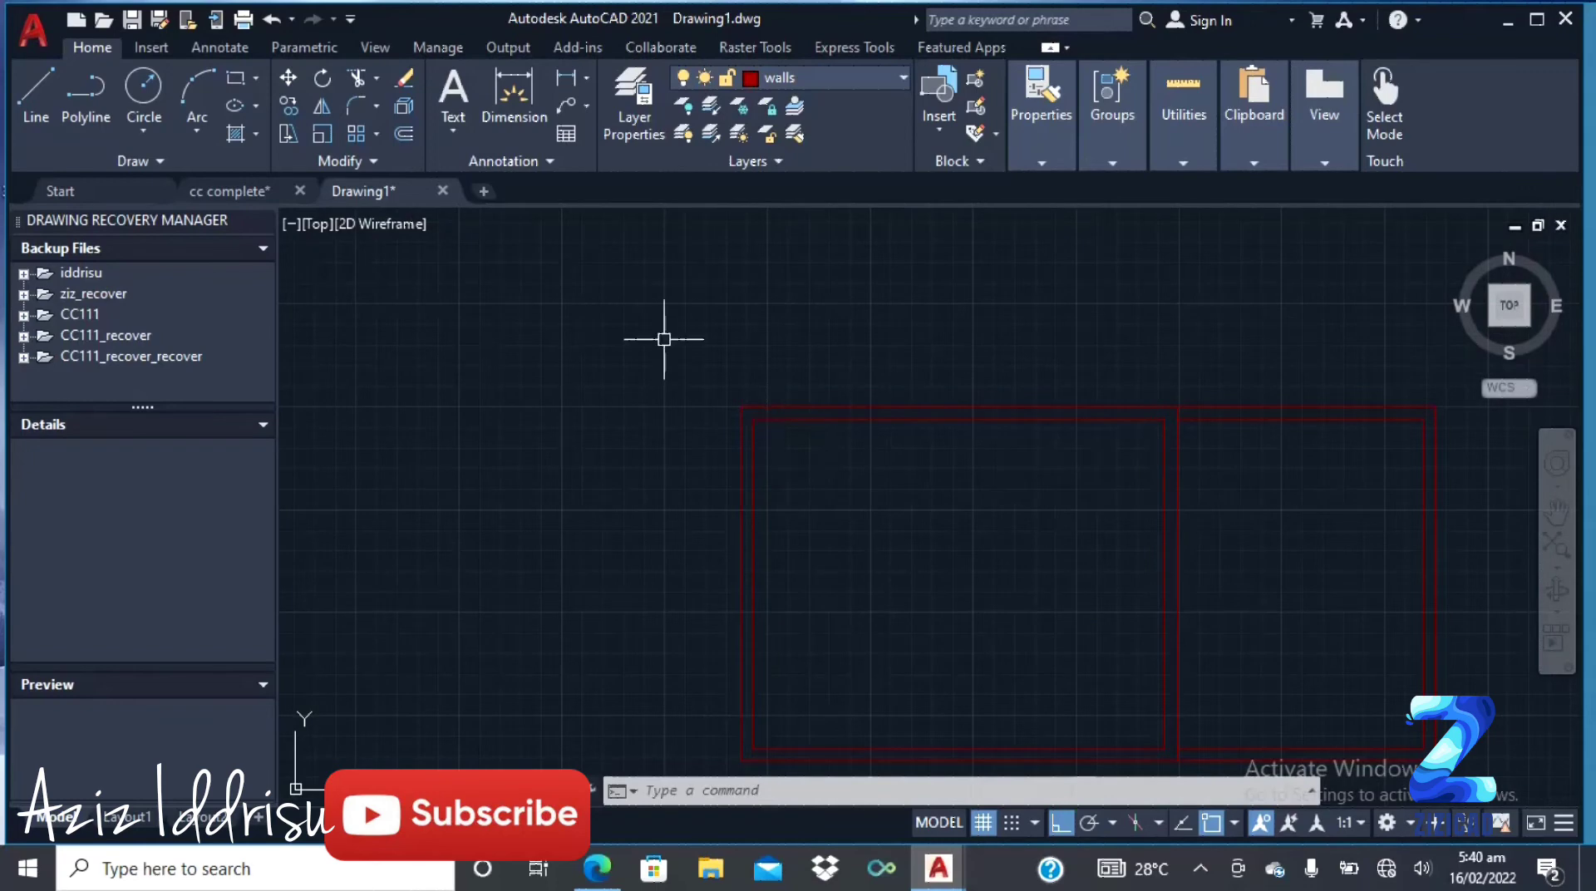
click(199, 93)
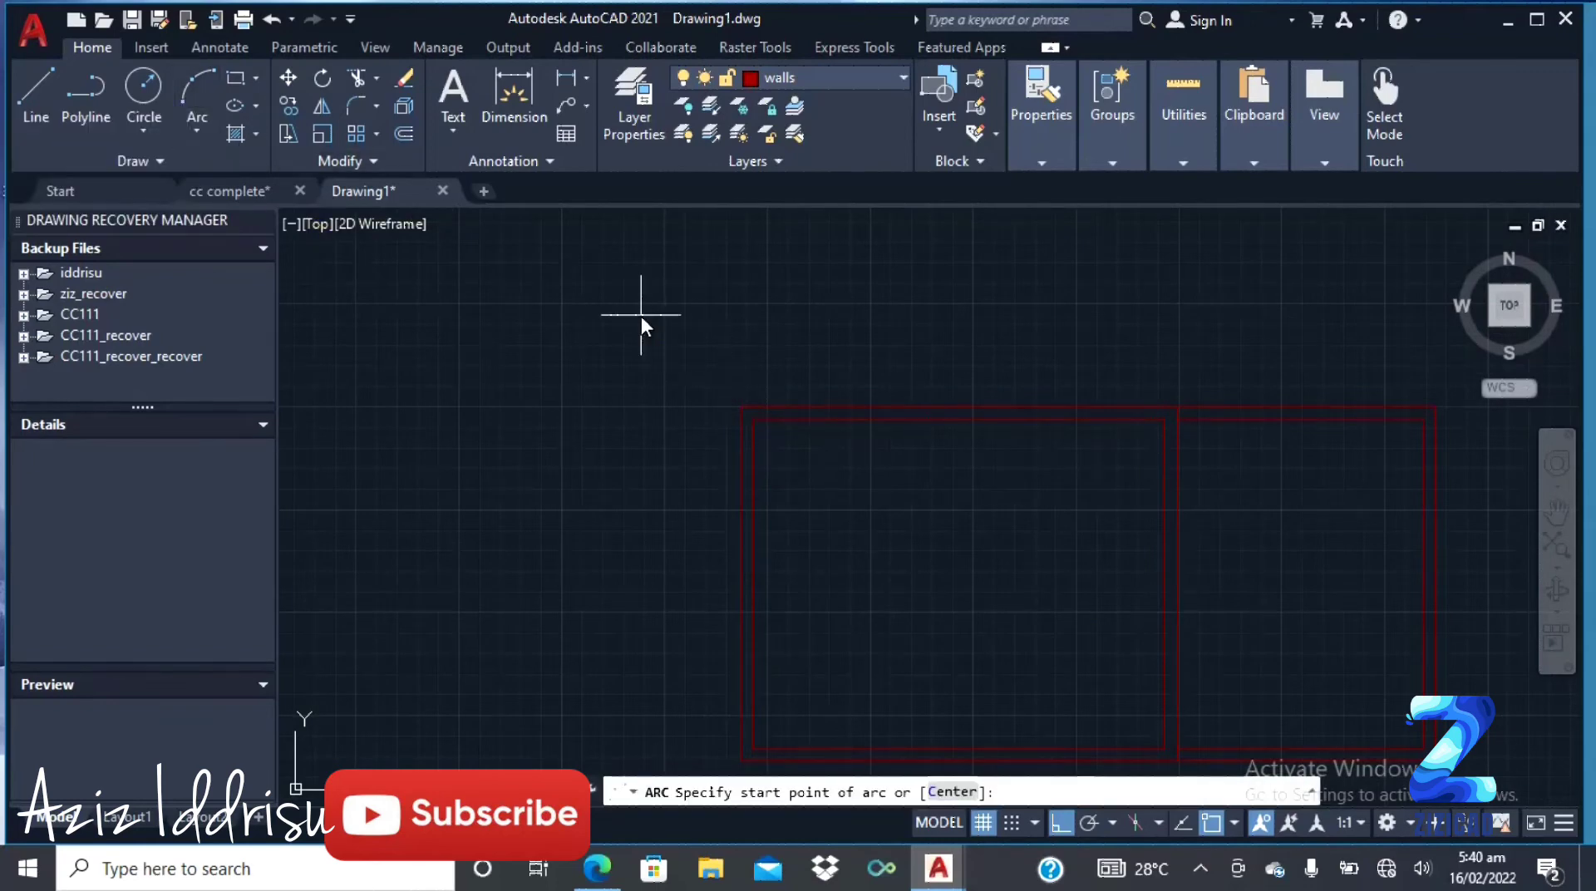
Step: Draw a polyline from the left room's top-left corner, 4000 up, 4000 across, then down onto the top wall
click(76, 92)
scroll(821, 544, down, 2)
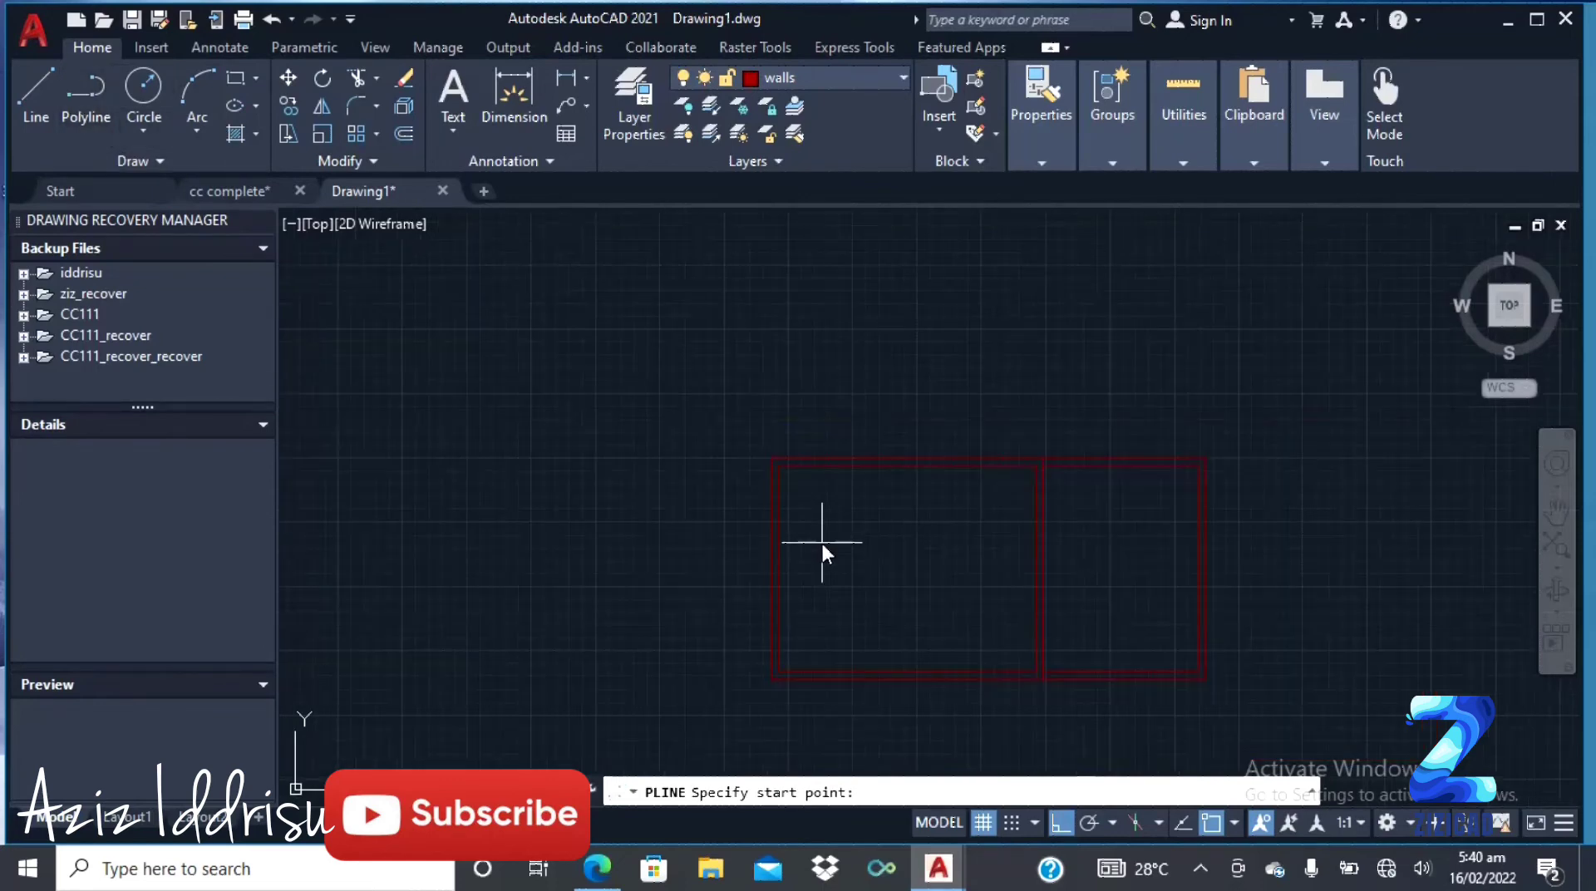
scroll(795, 491, up, 4)
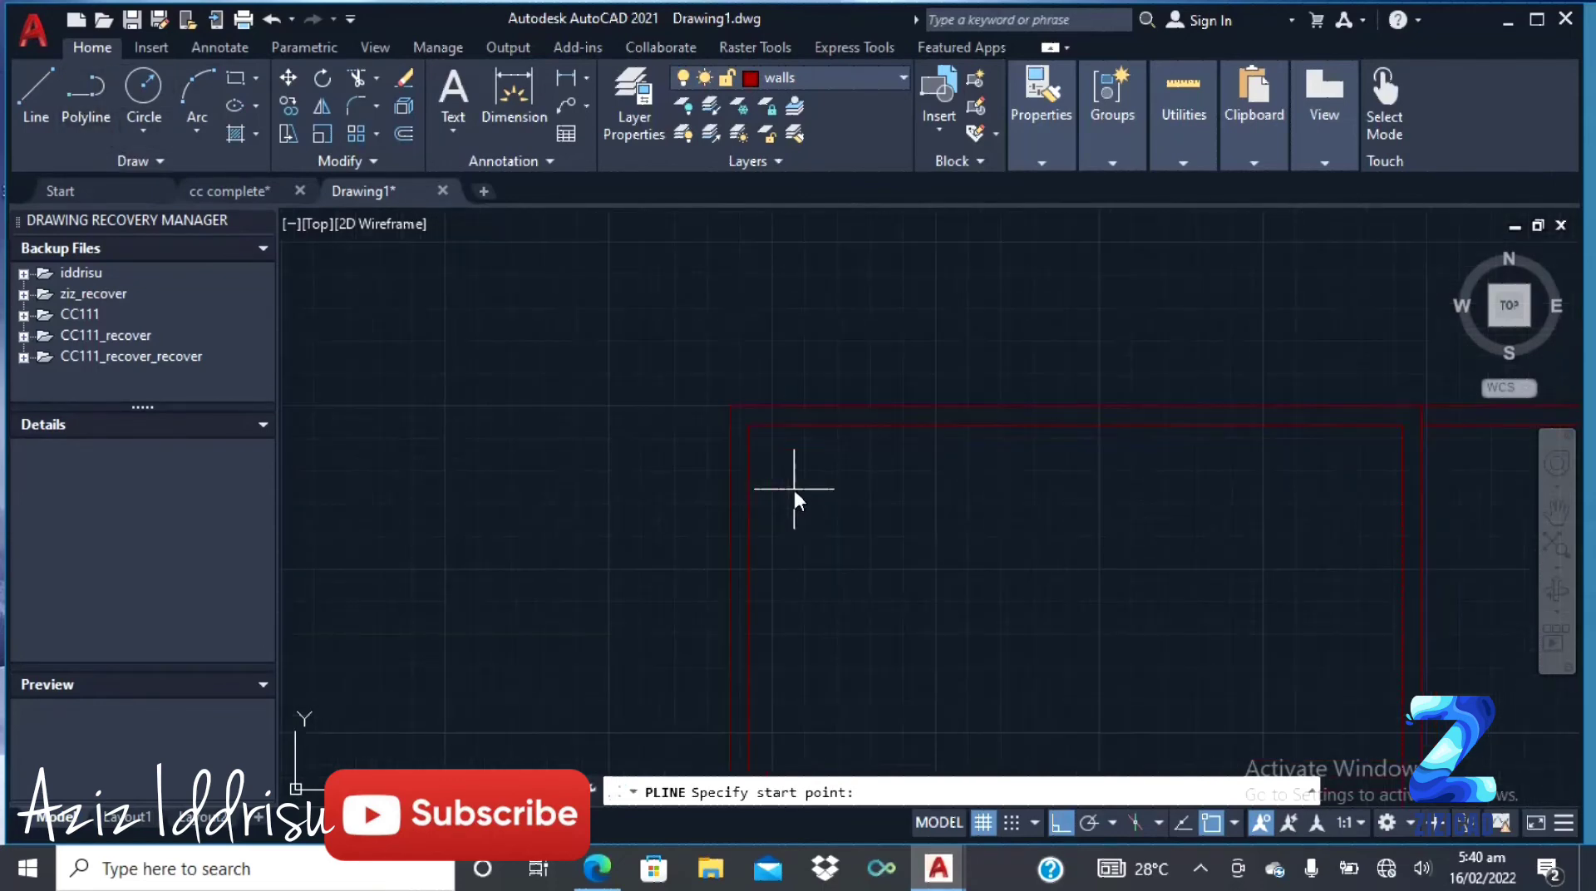
click(746, 411)
scroll(771, 552, down, 3)
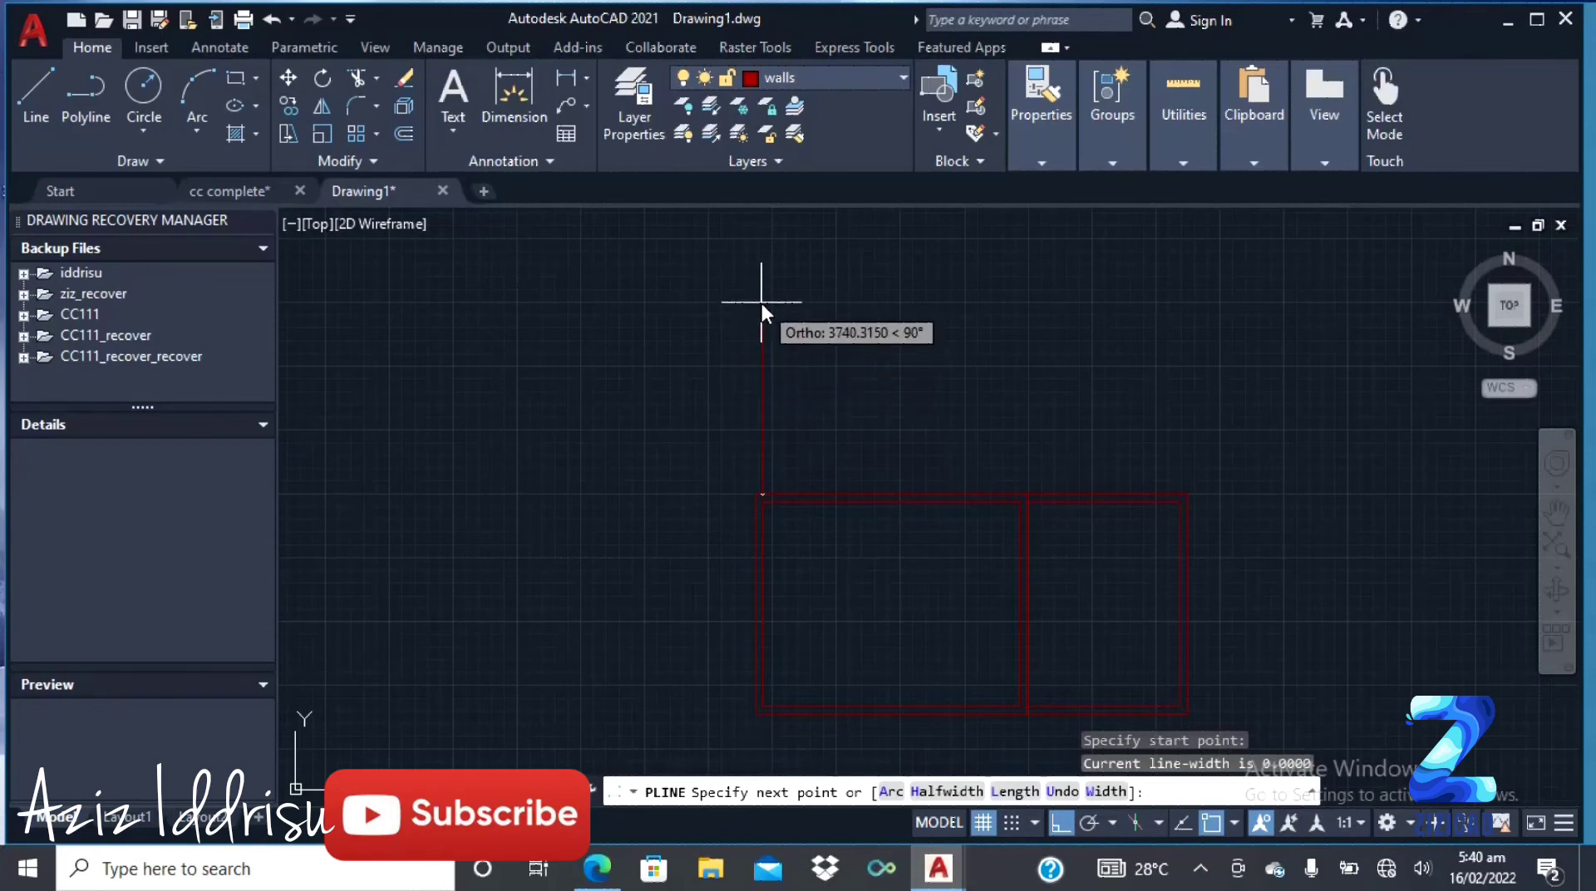
text(4000)
key(Return)
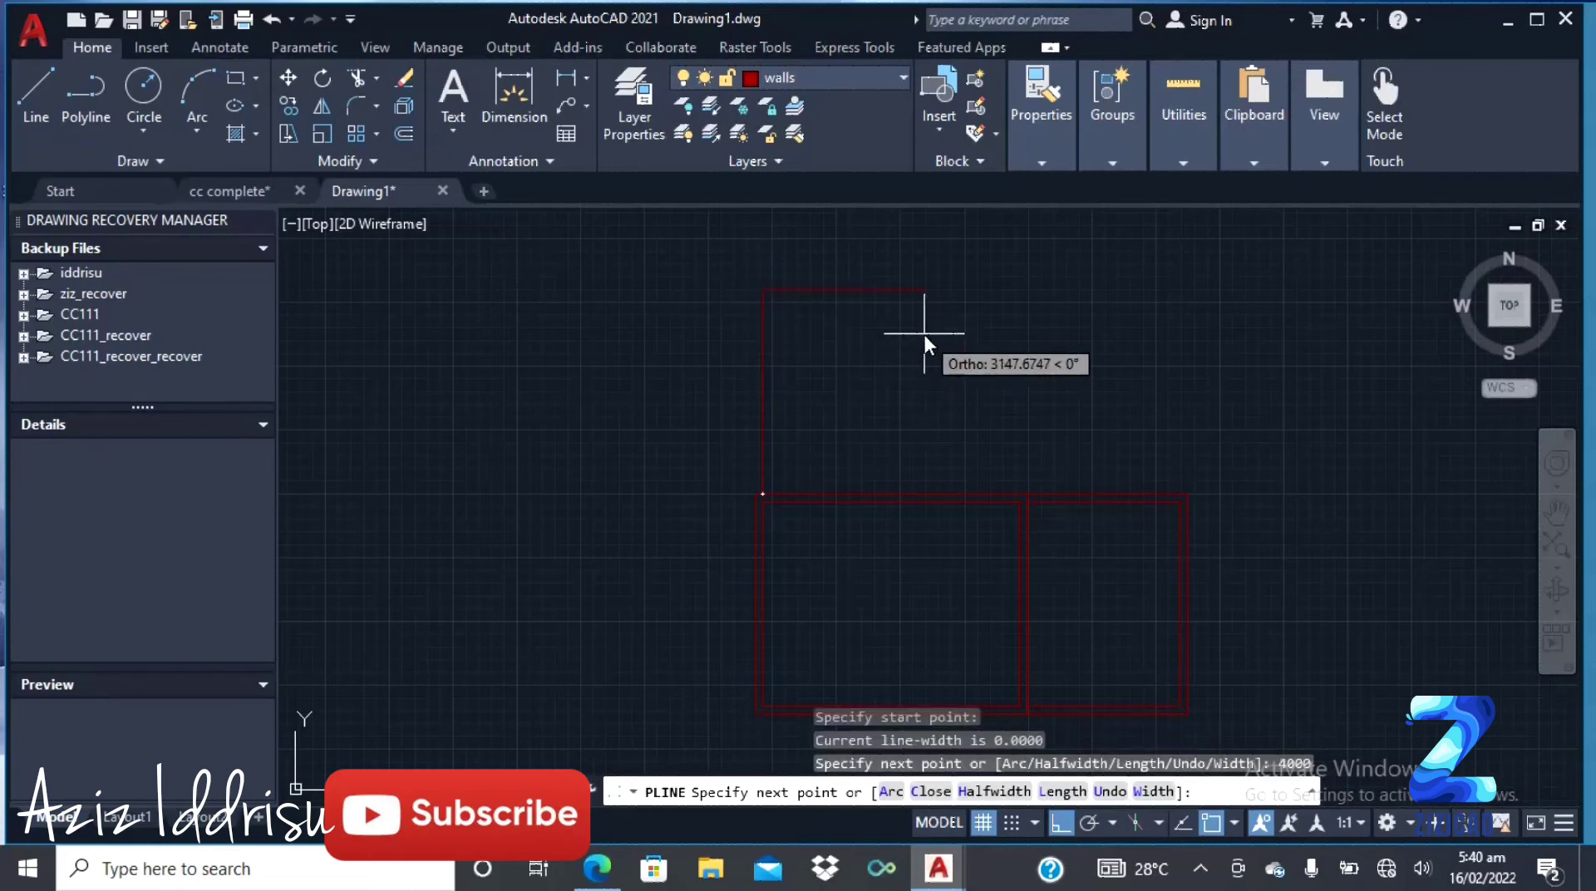
text(4000)
key(Return)
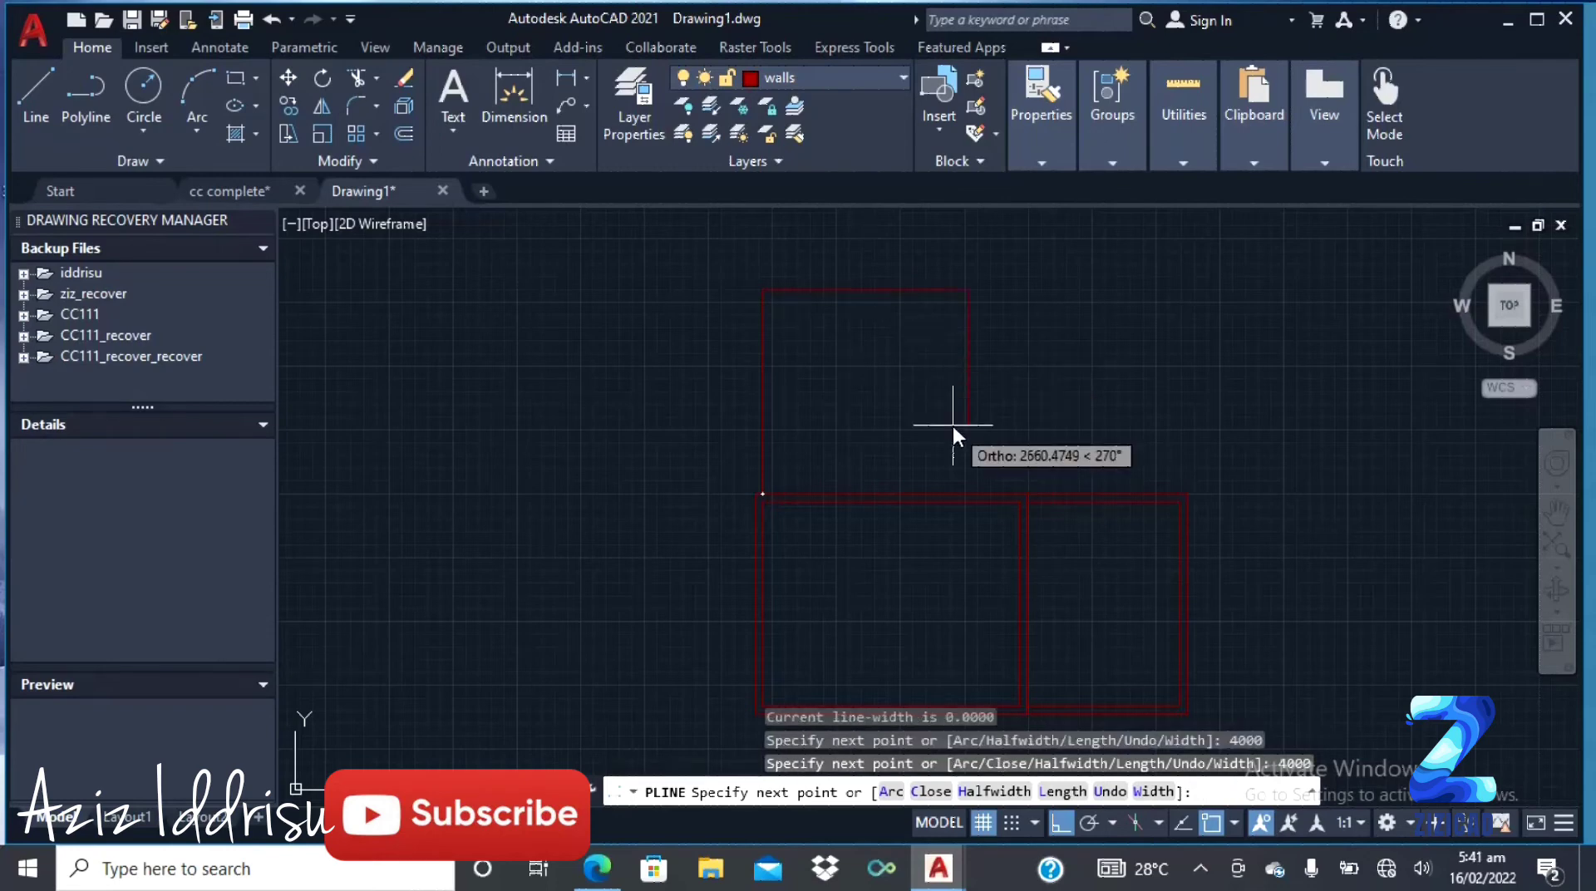
click(968, 493)
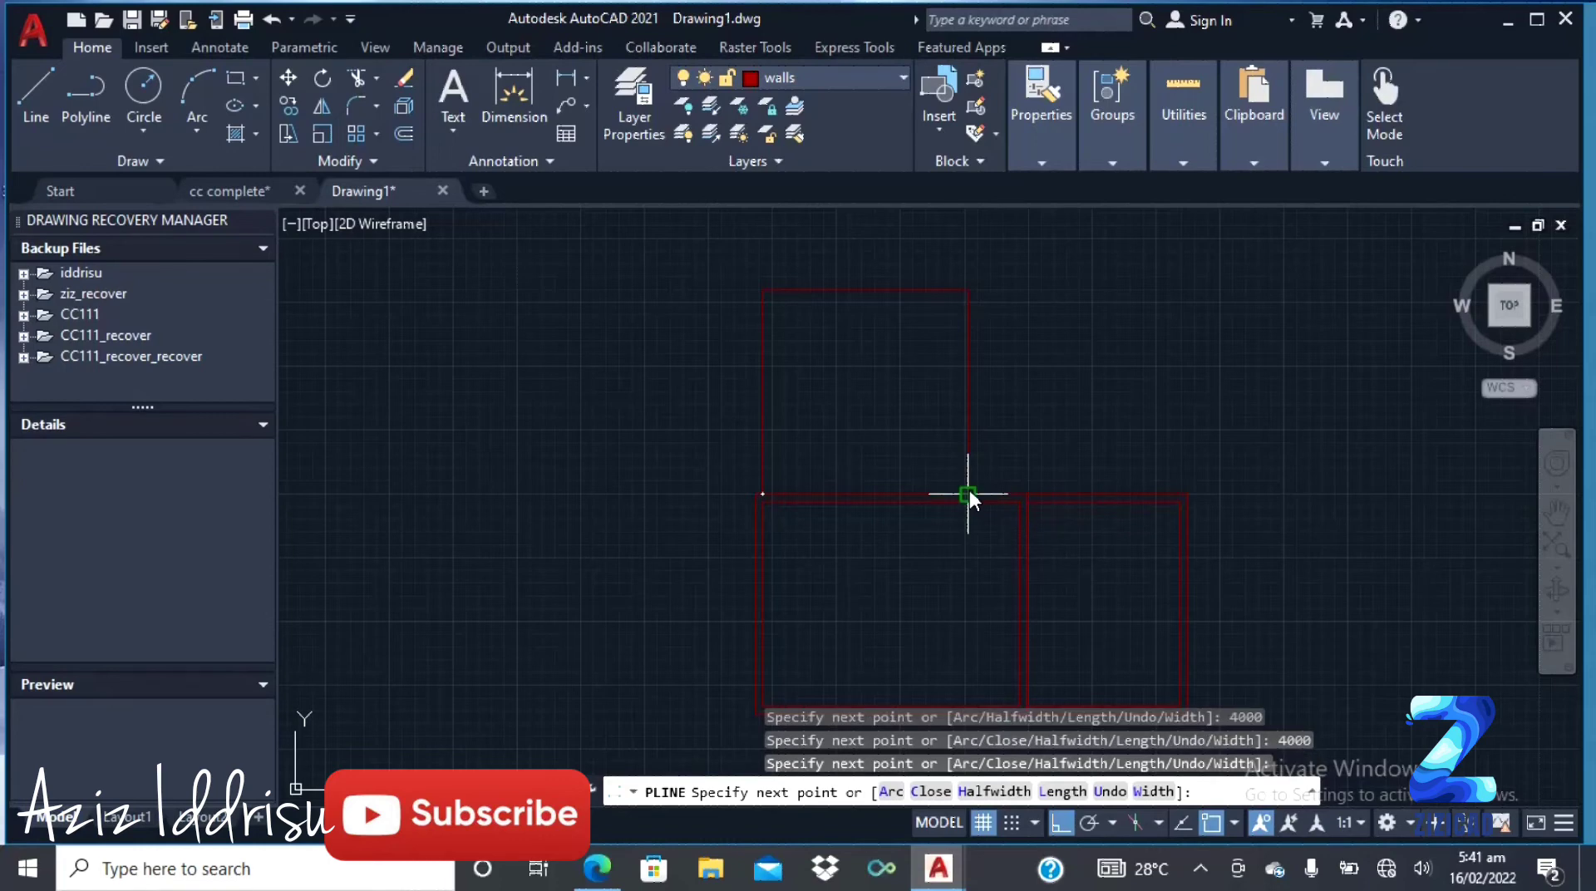
key(Return)
Step: Offset the upper room's polyline outline 150 outward with OFFSET
text(o)
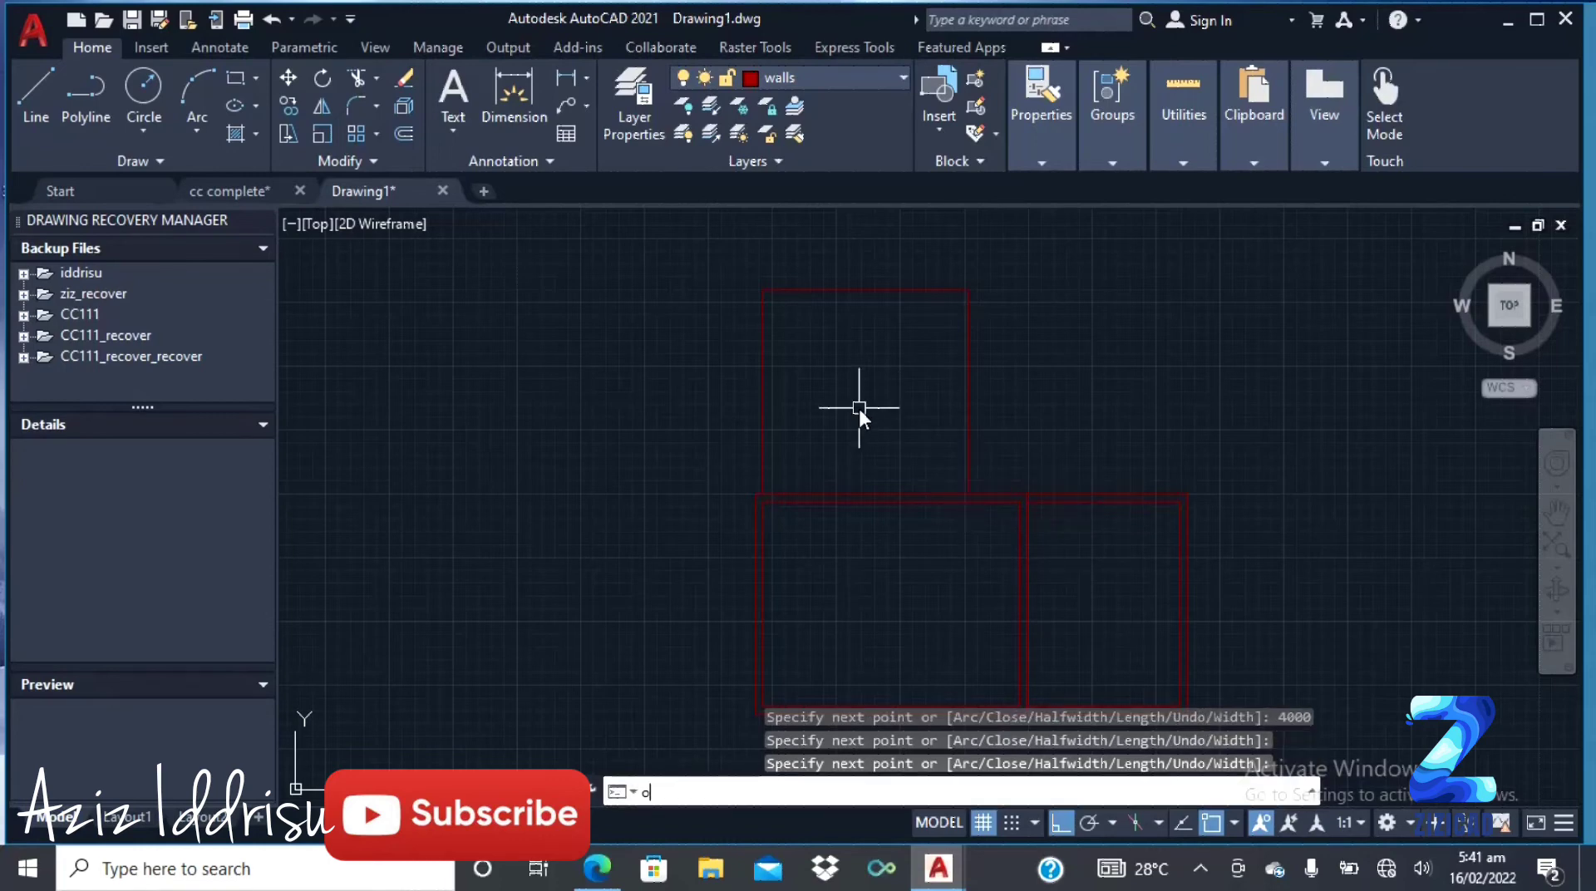
text(ffset)
key(Return)
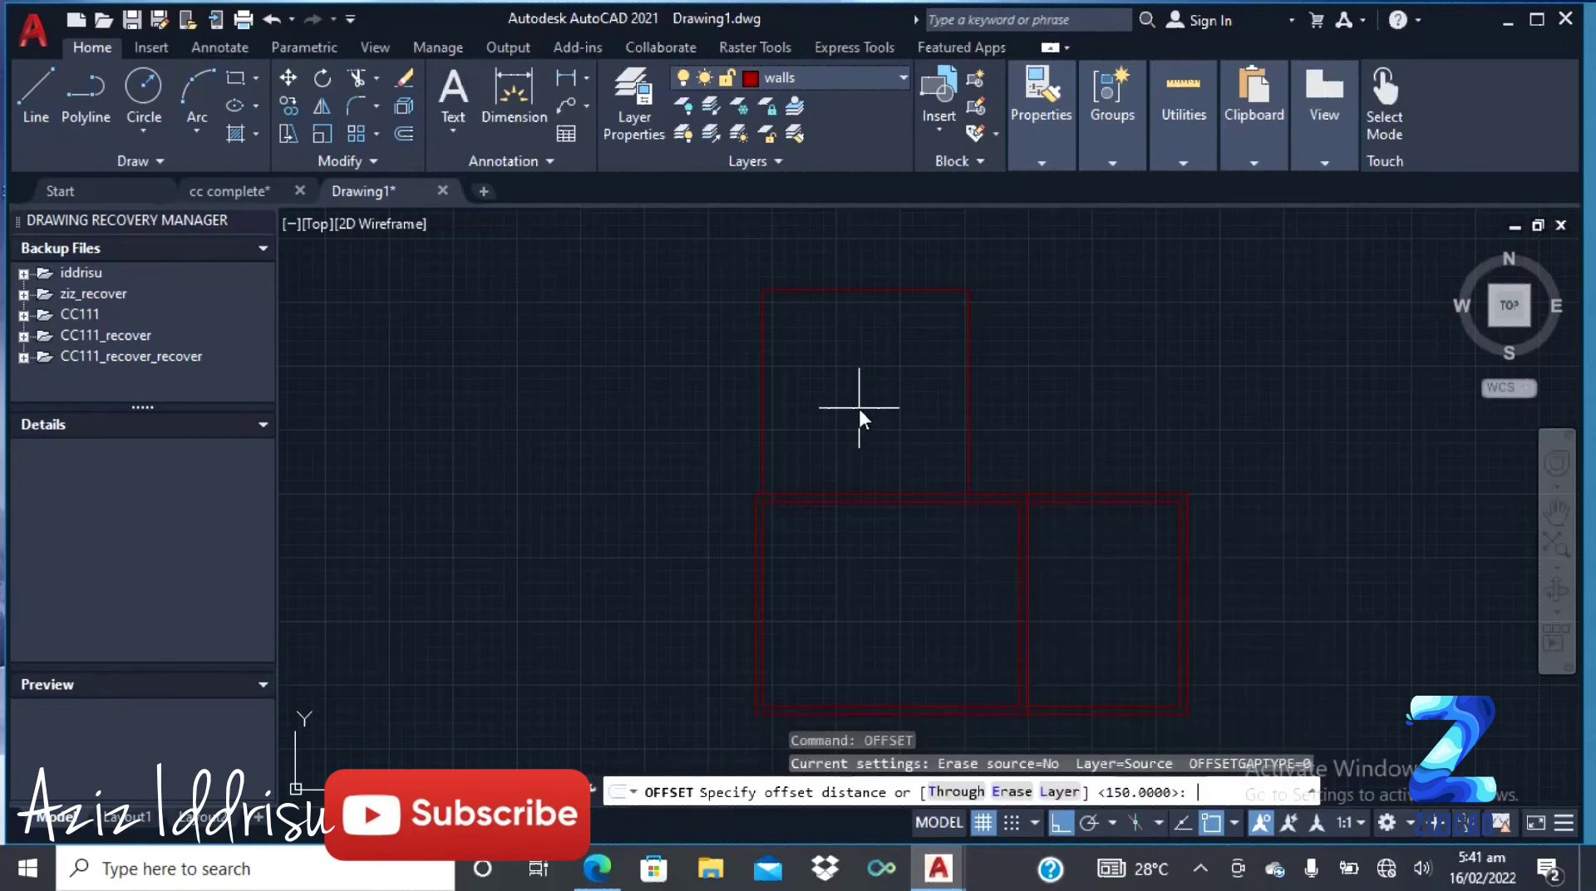
key(Return)
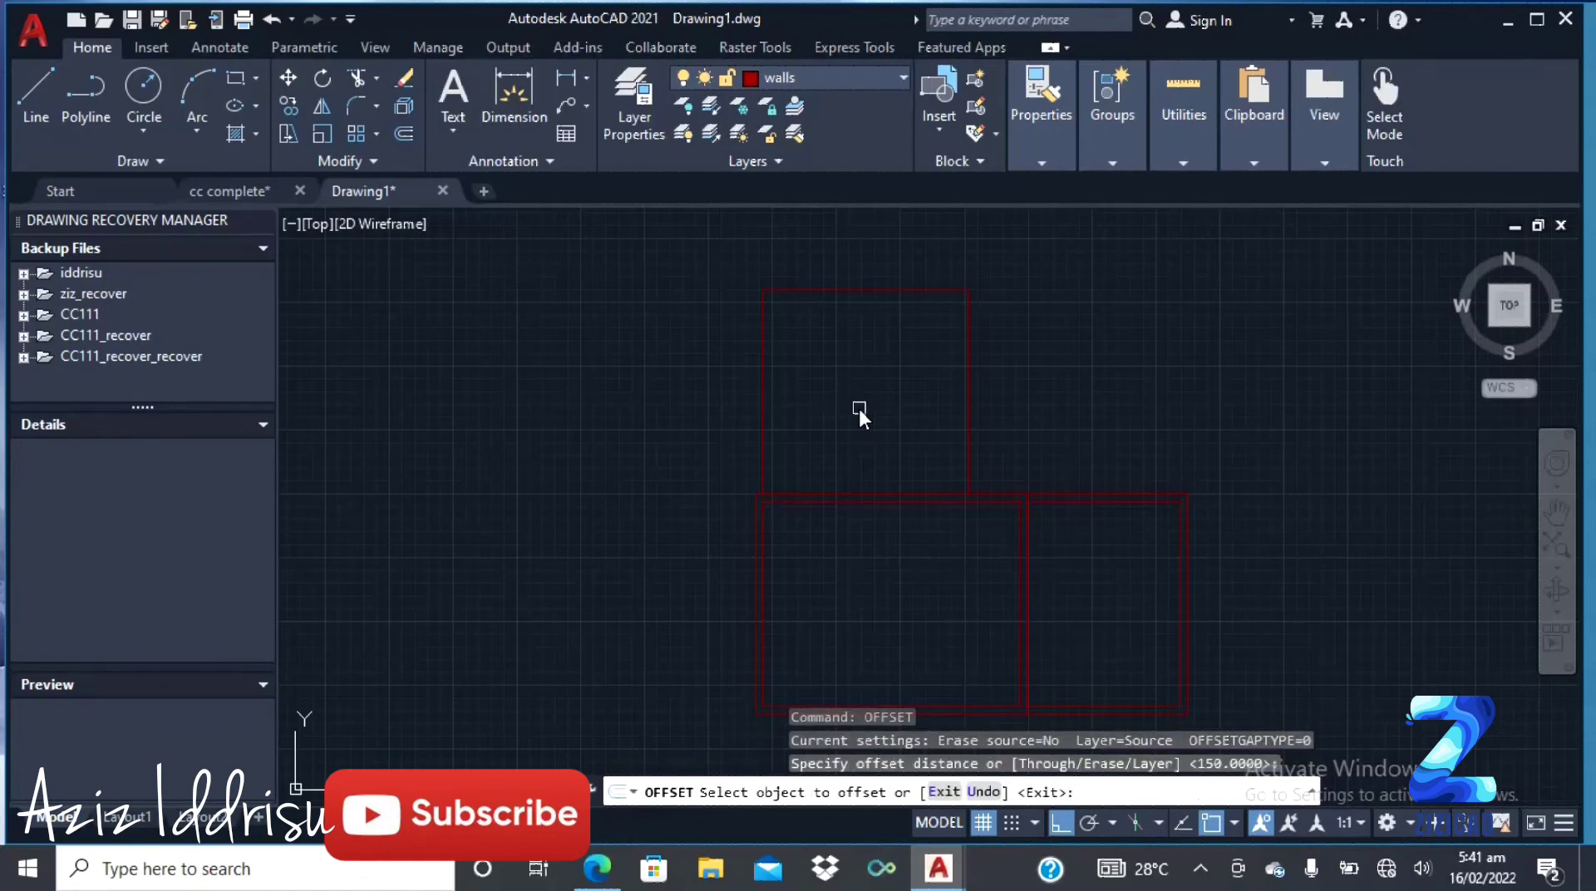
click(967, 423)
click(1144, 415)
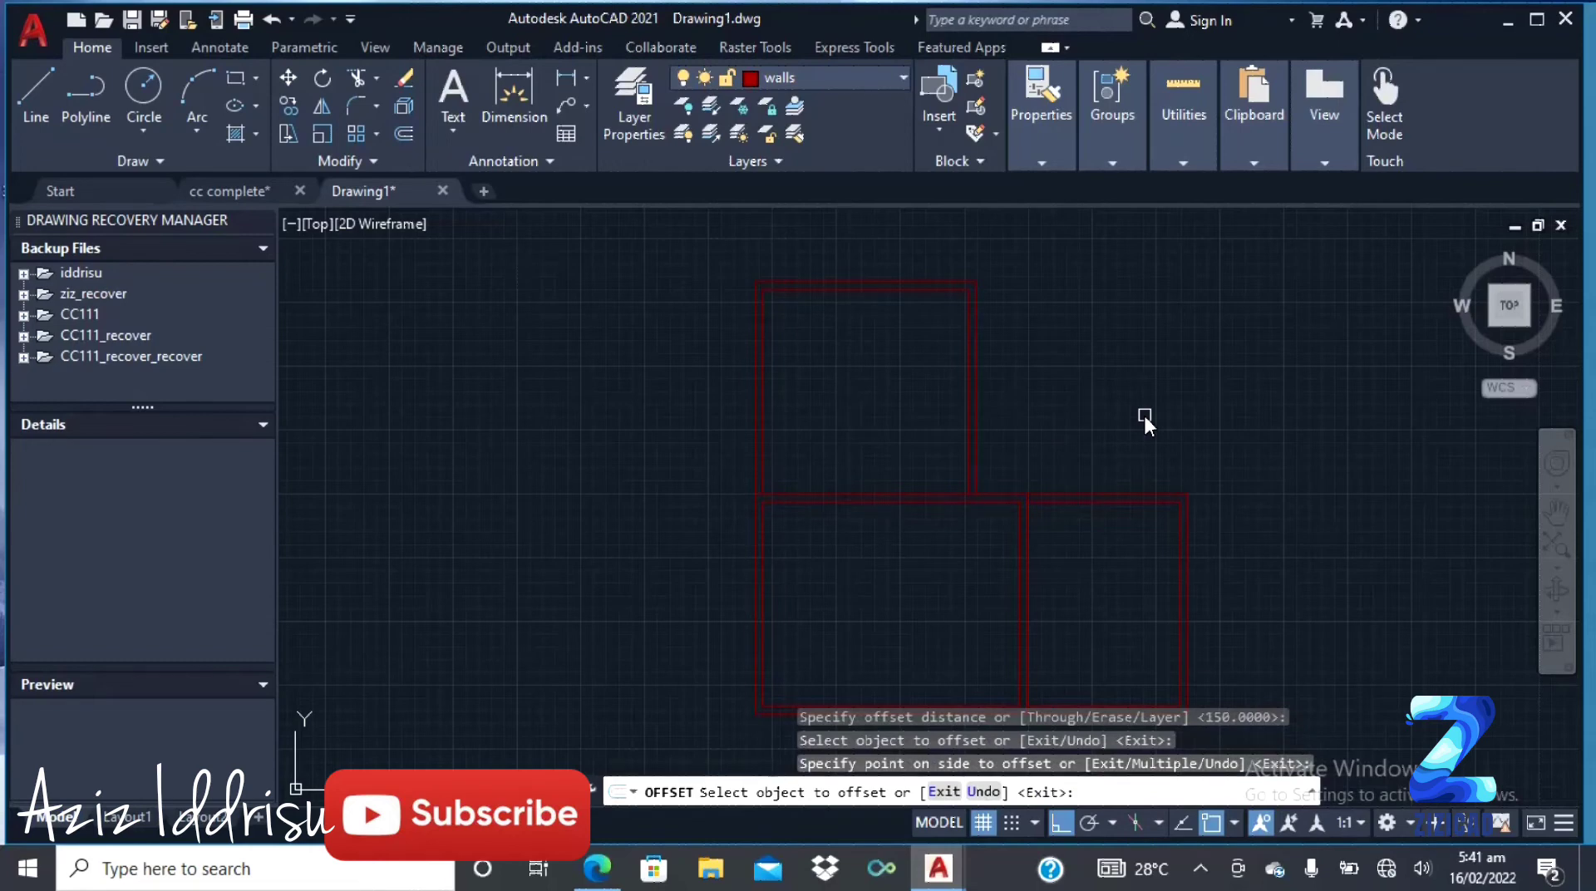
key(Escape)
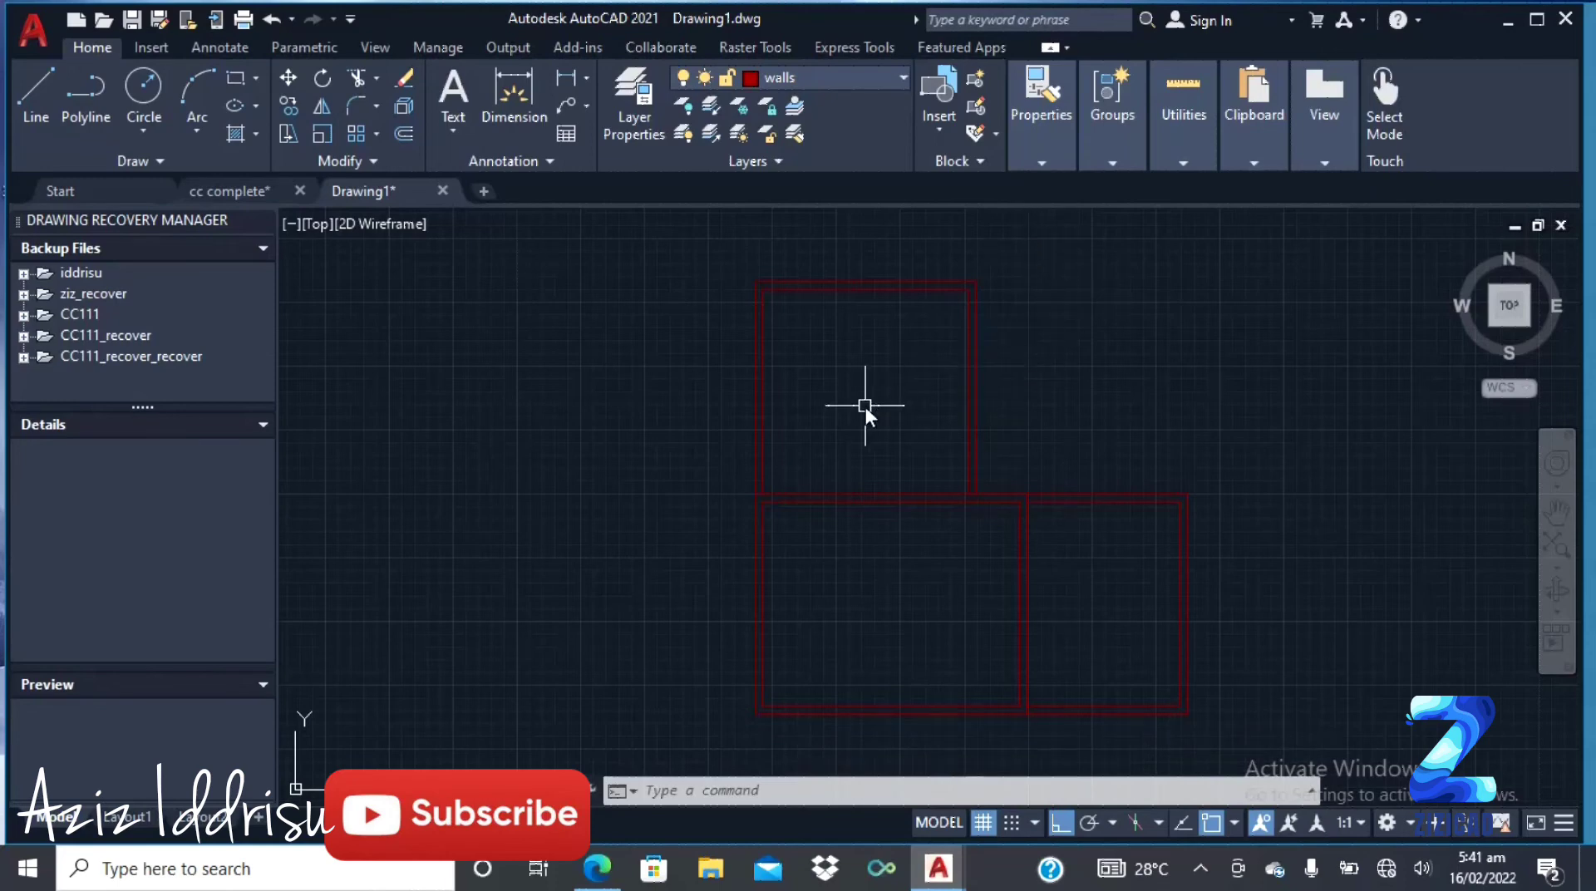
scroll(865, 406, down, 2)
scroll(994, 434, up, 2)
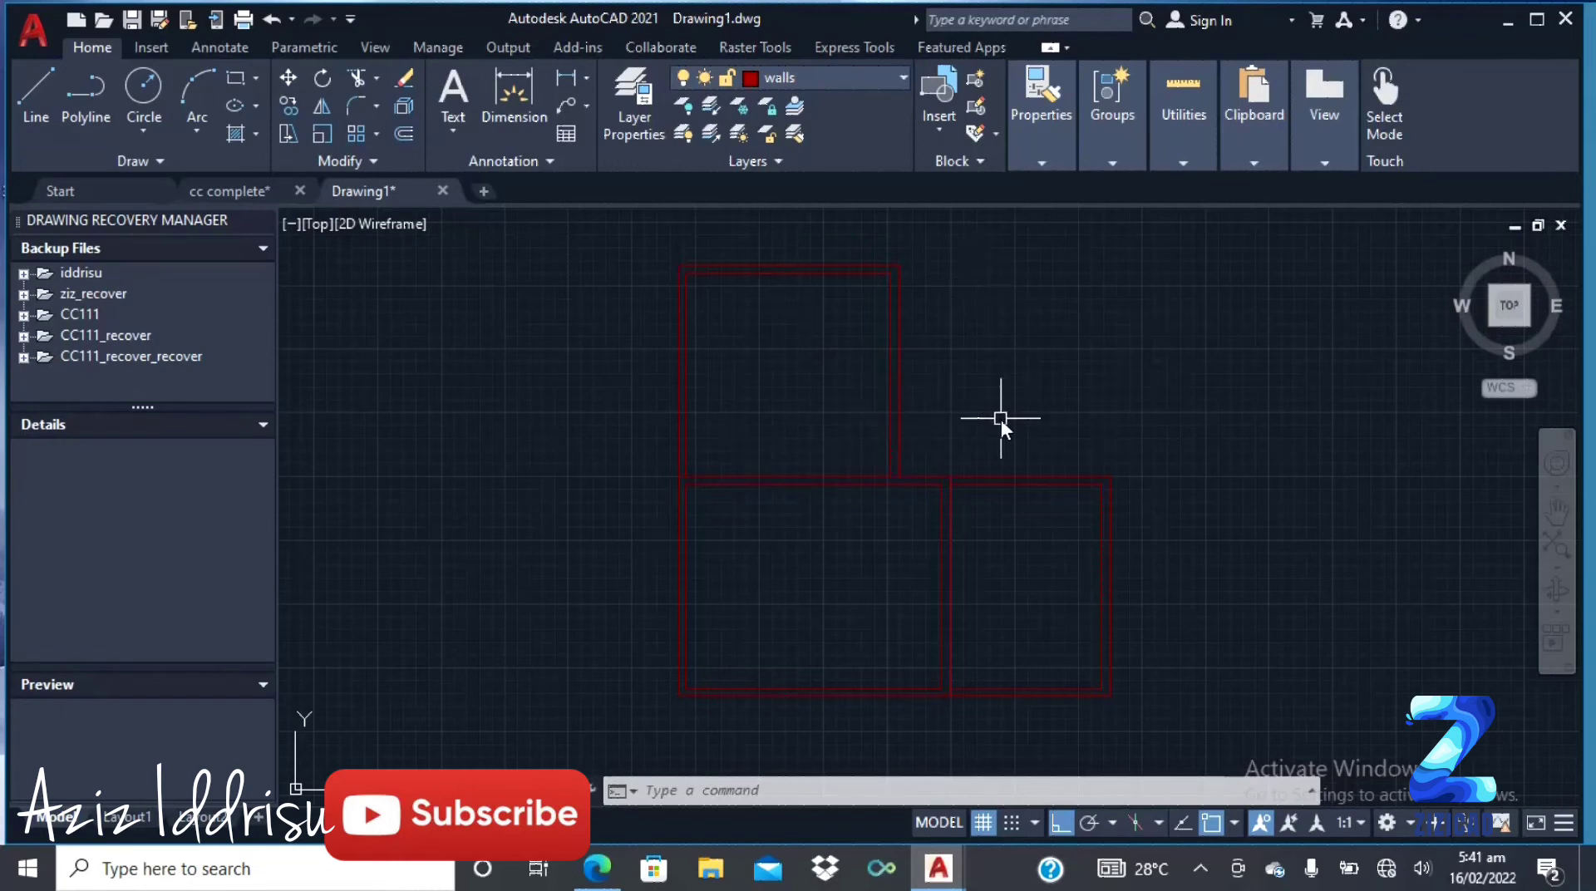
scroll(960, 450, up, 4)
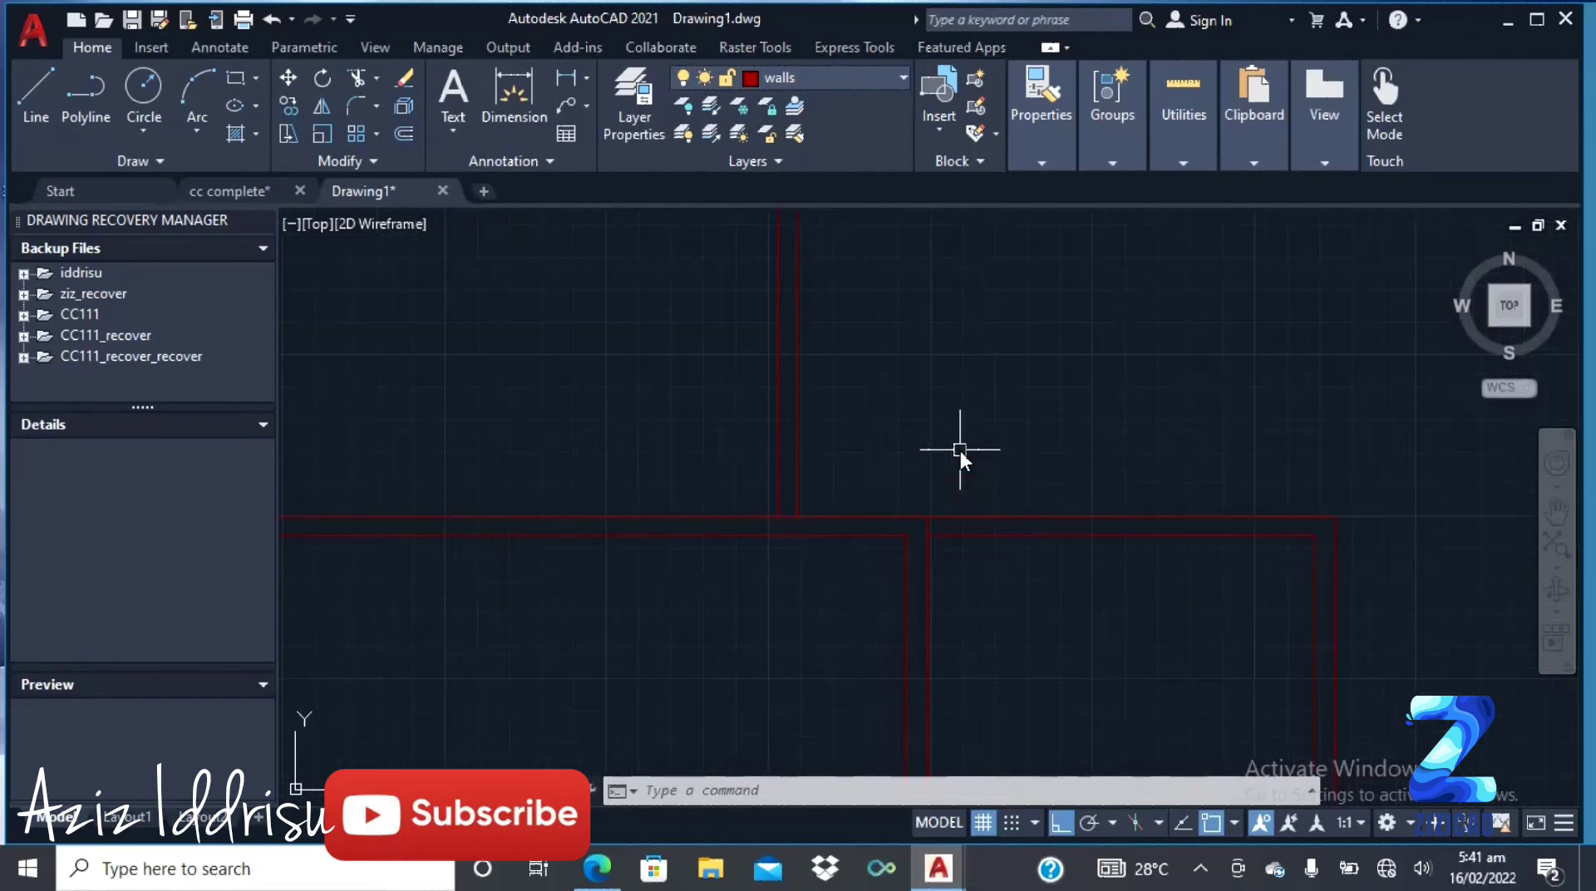
scroll(960, 461, down, 4)
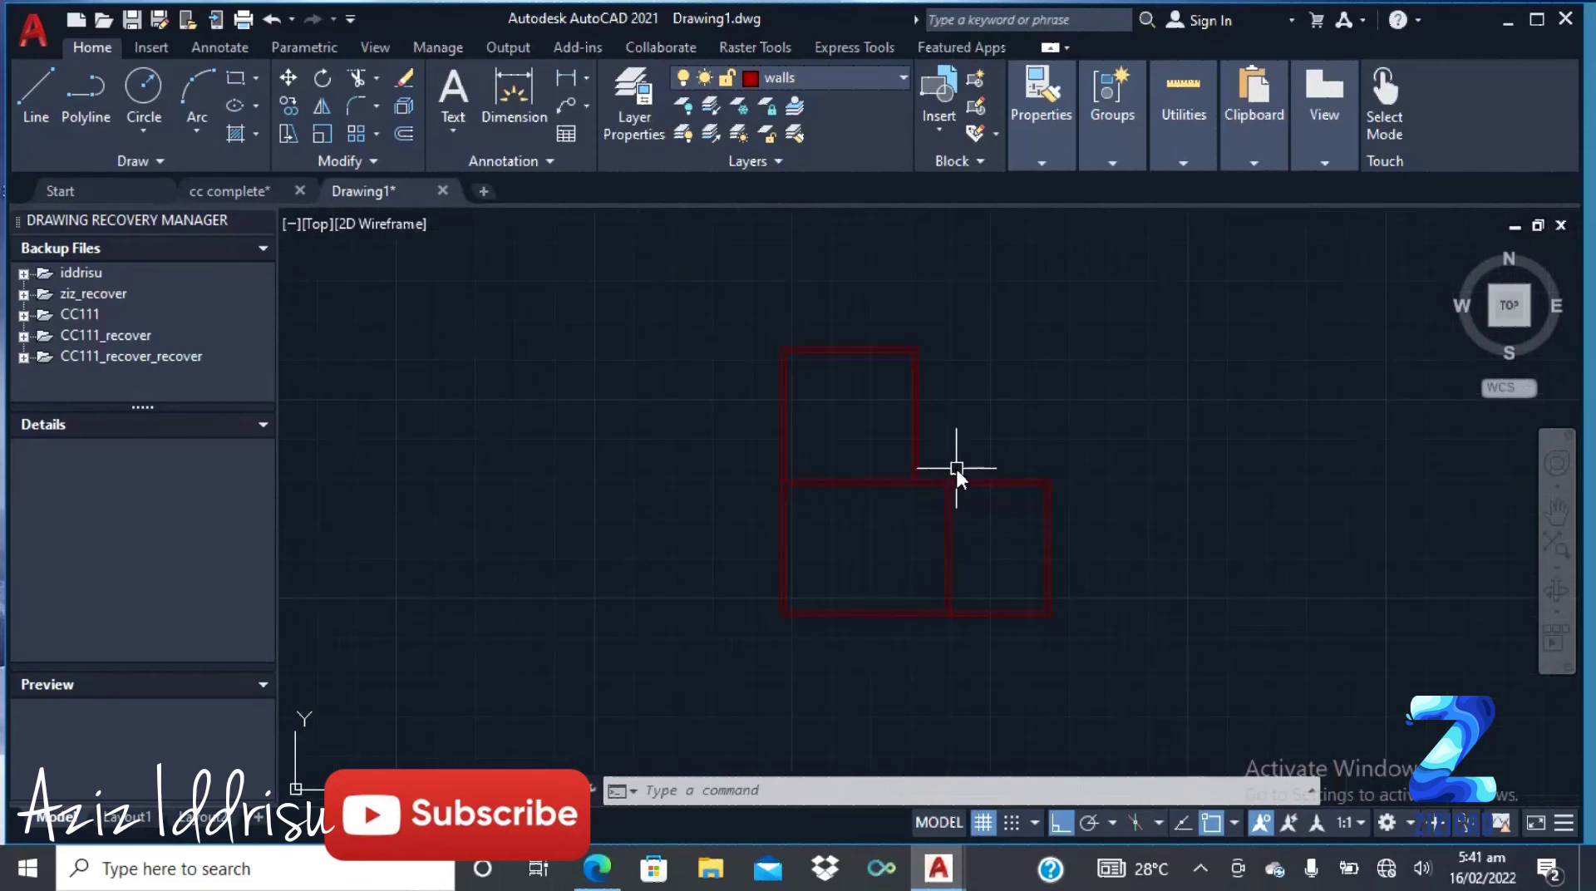
scroll(918, 344, up, 4)
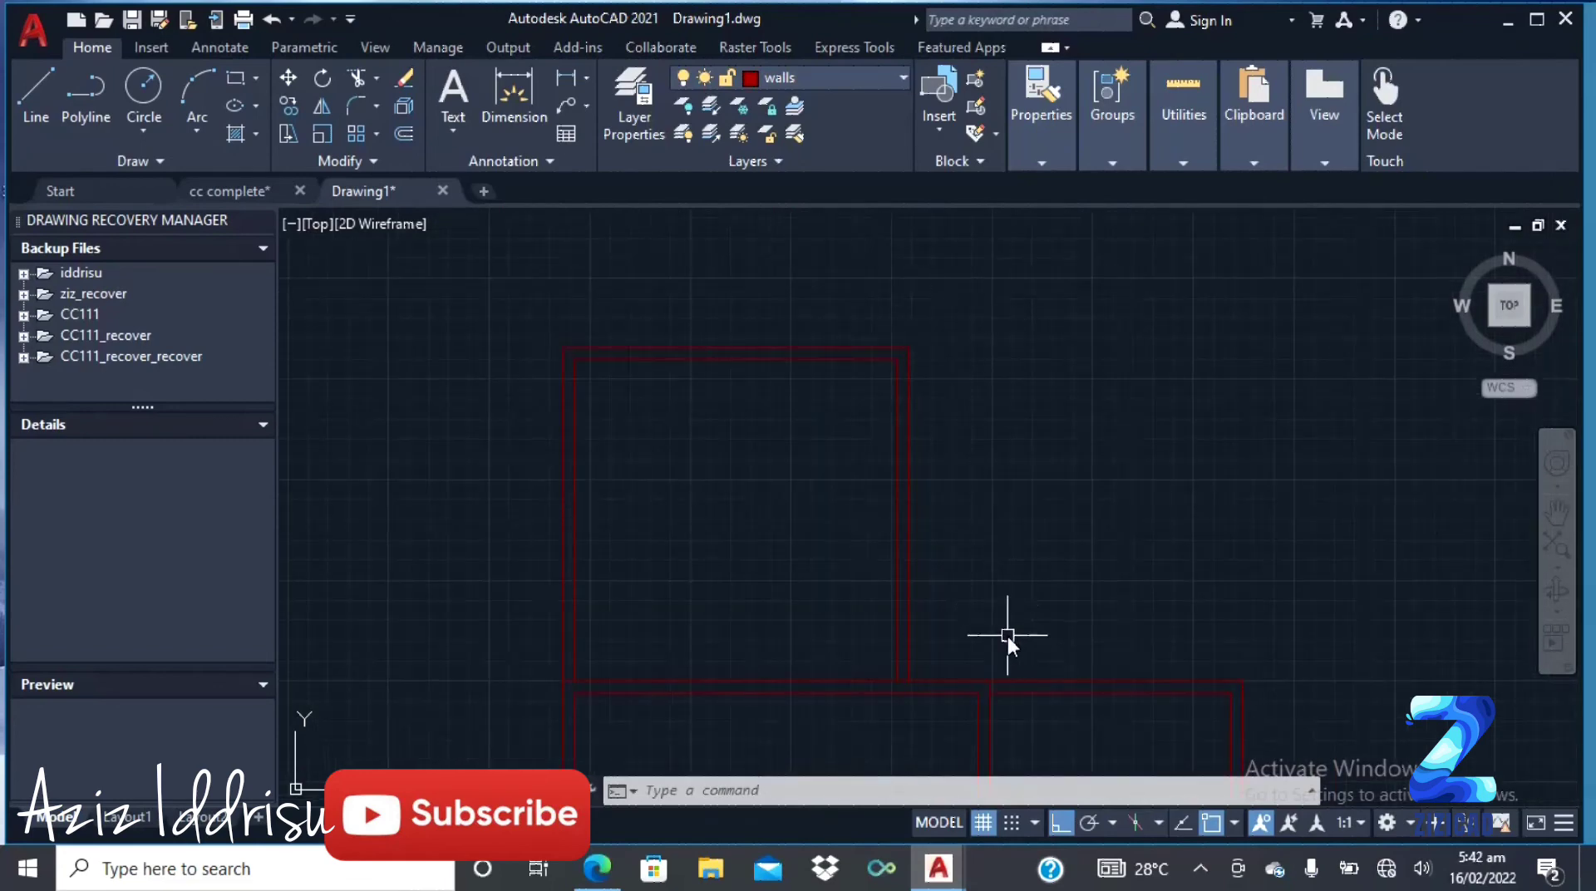
Step: Start a polyline from the lower rooms' top wall upward, then cancel it unfinished
text(PL)
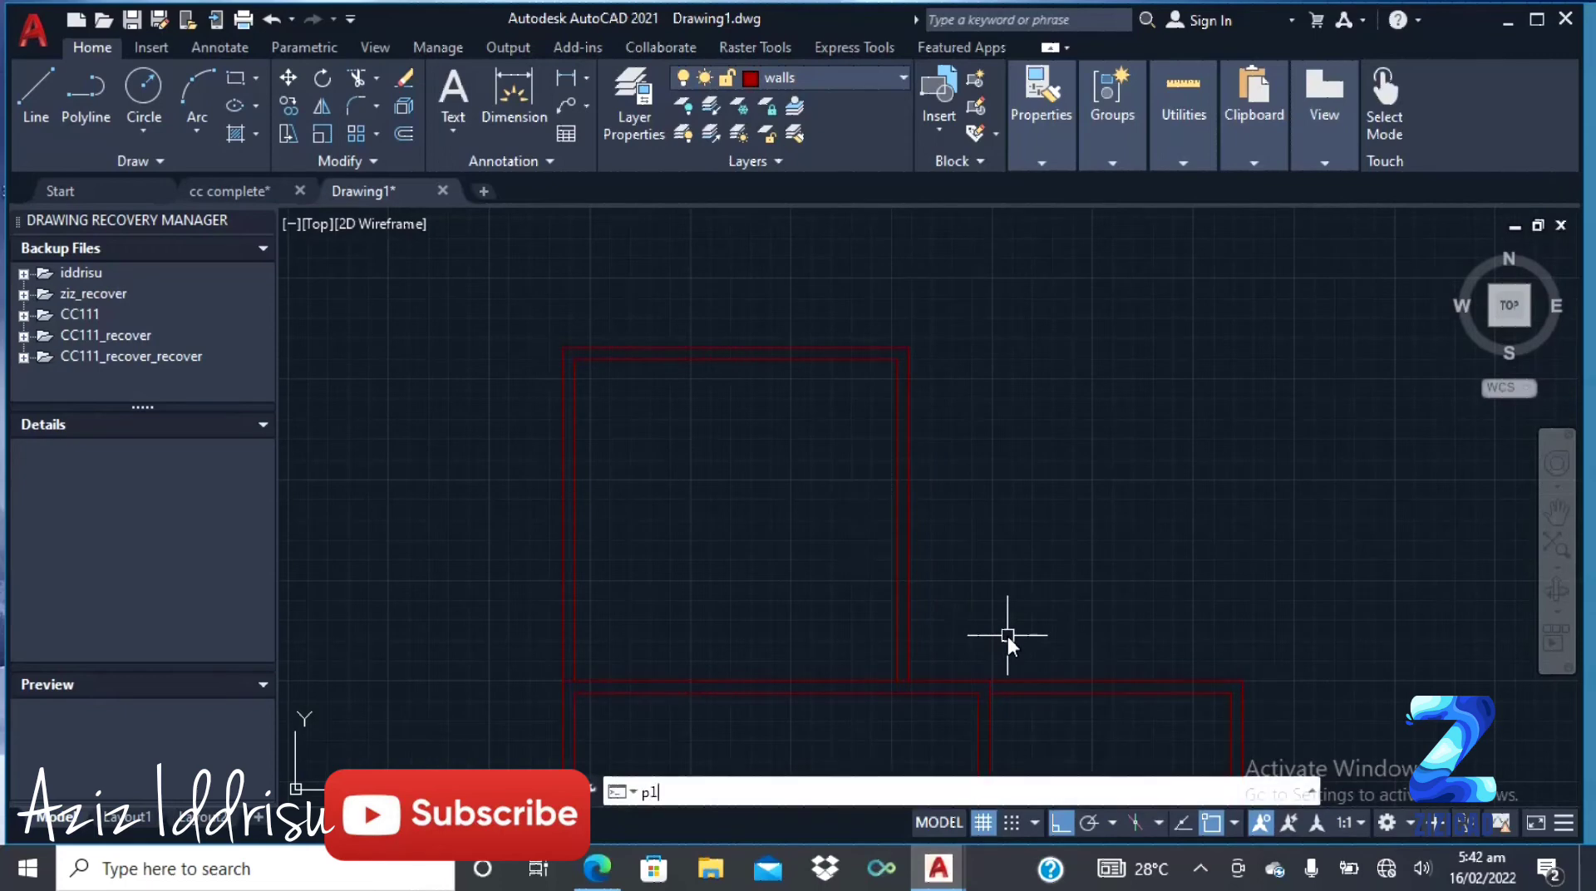
key(Return)
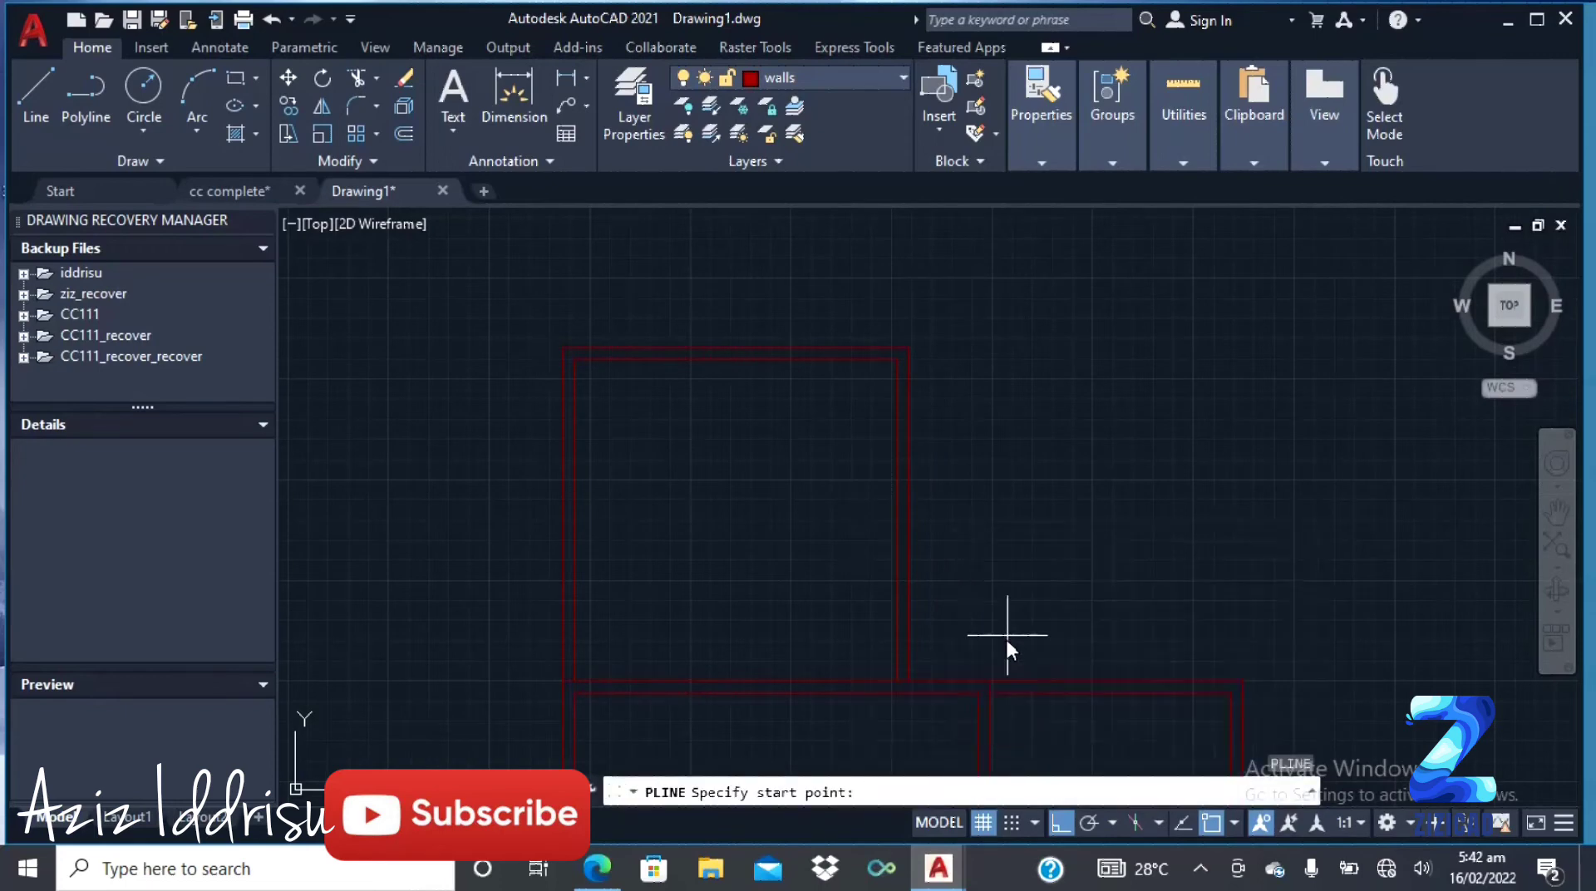
click(990, 682)
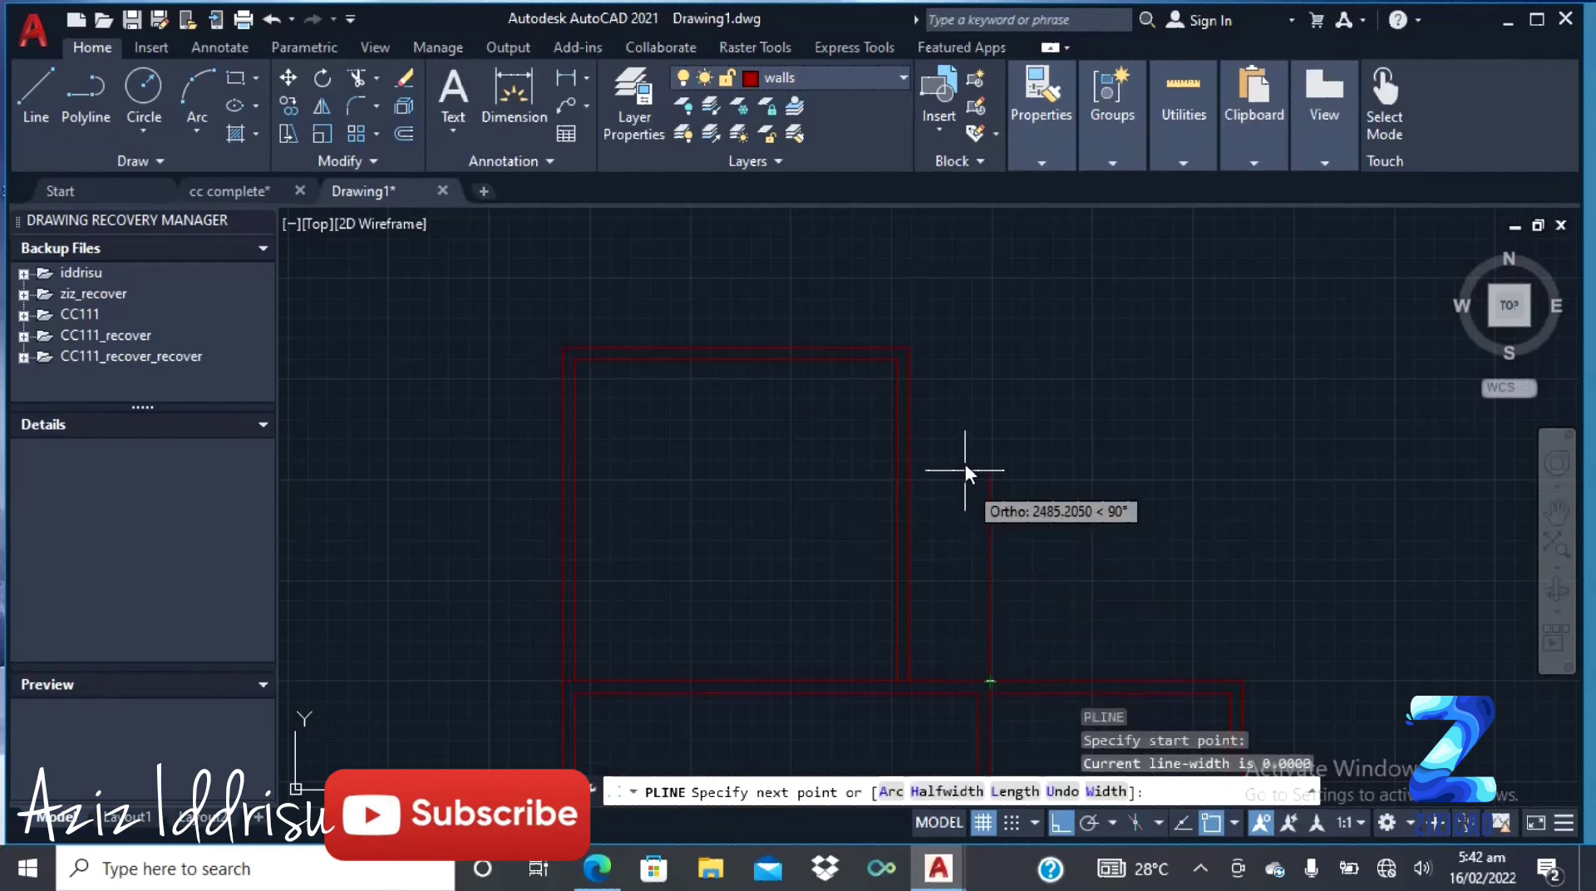
click(916, 348)
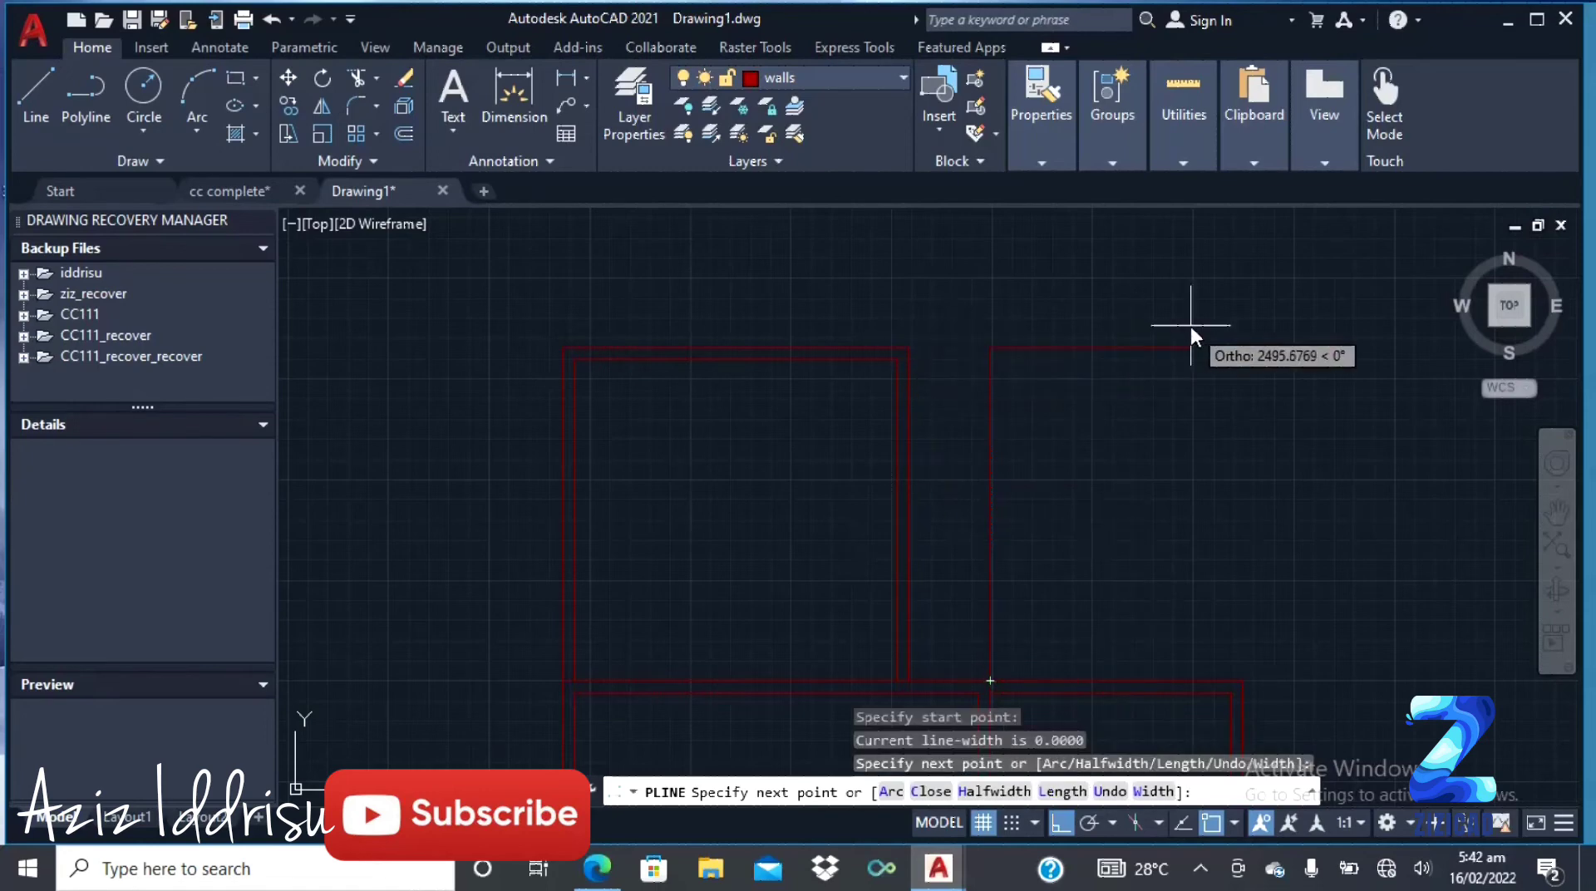
scroll(1229, 290, down, 2)
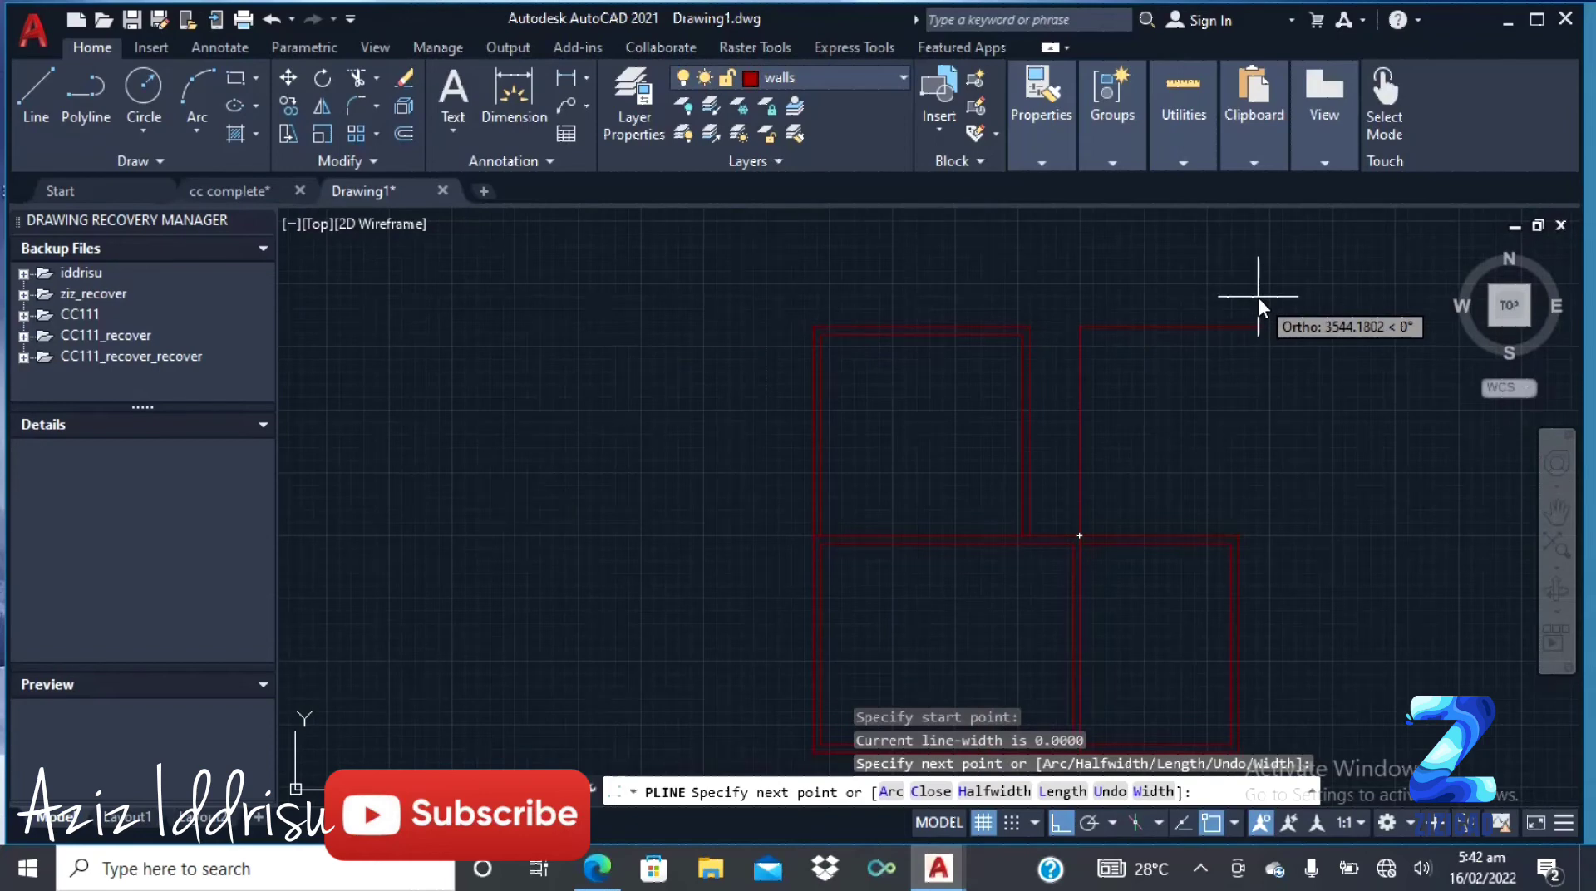
key(Escape)
Step: Erase the stray vertical wall line between the upper and lower rooms
click(1079, 406)
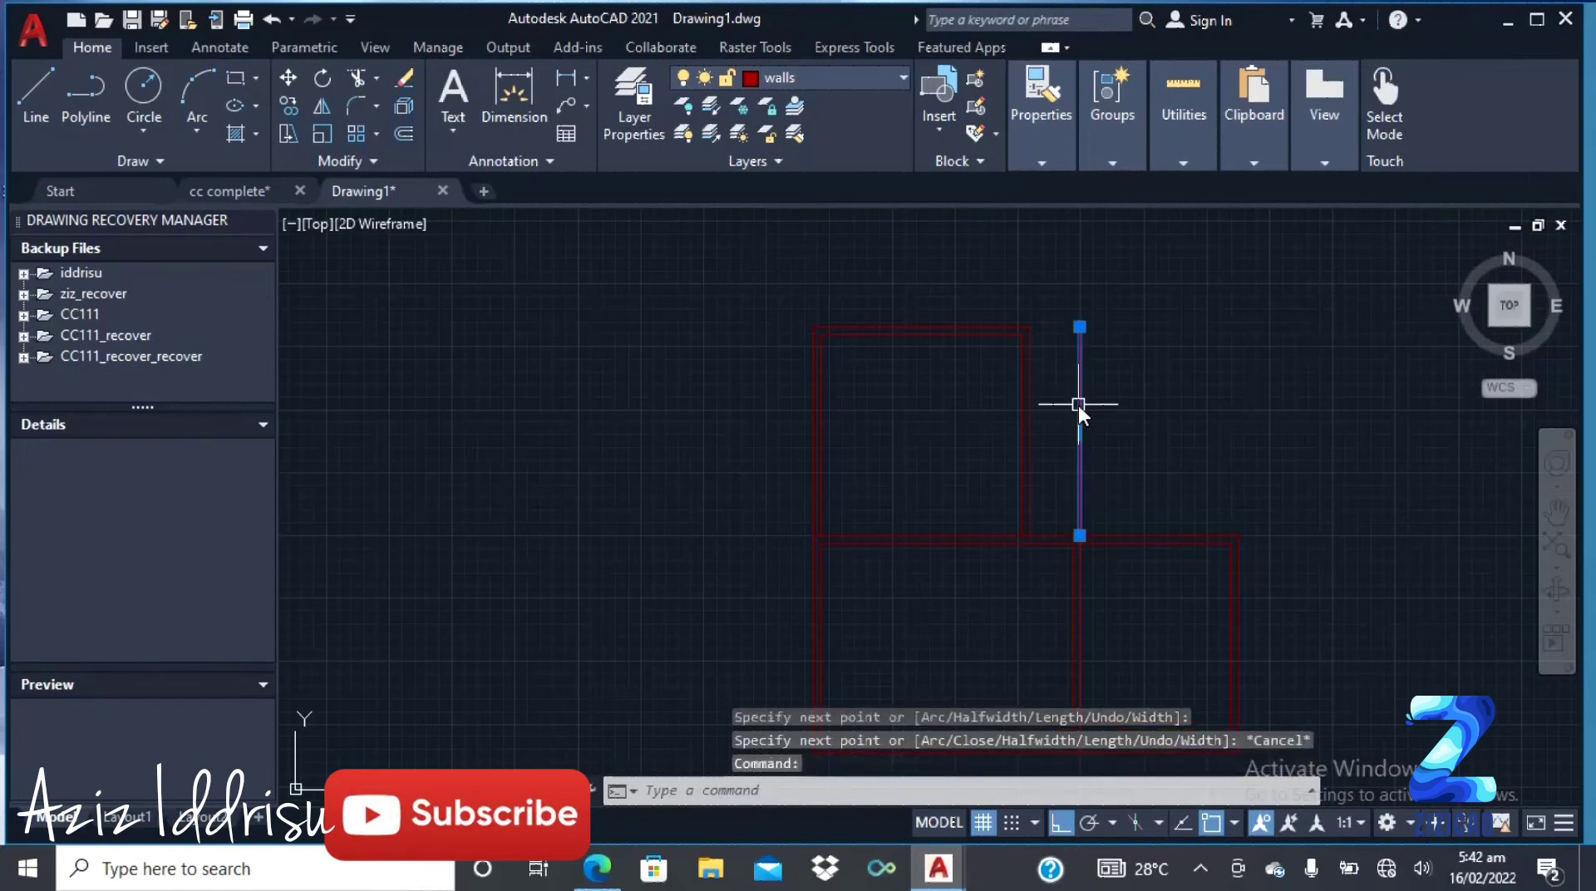
key(Delete)
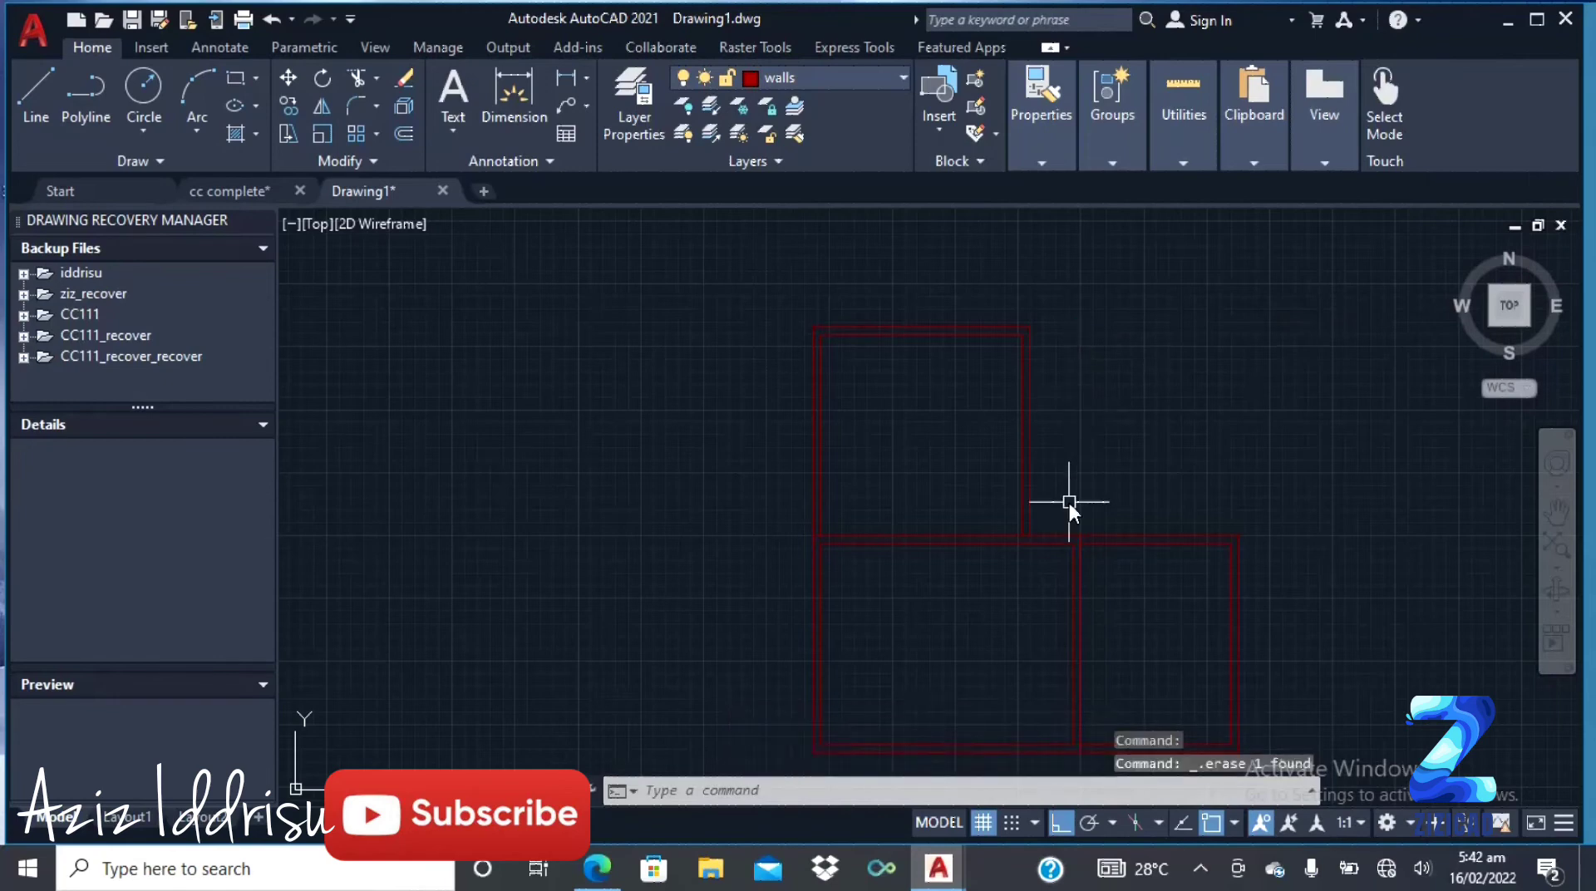
text(pl)
key(Return)
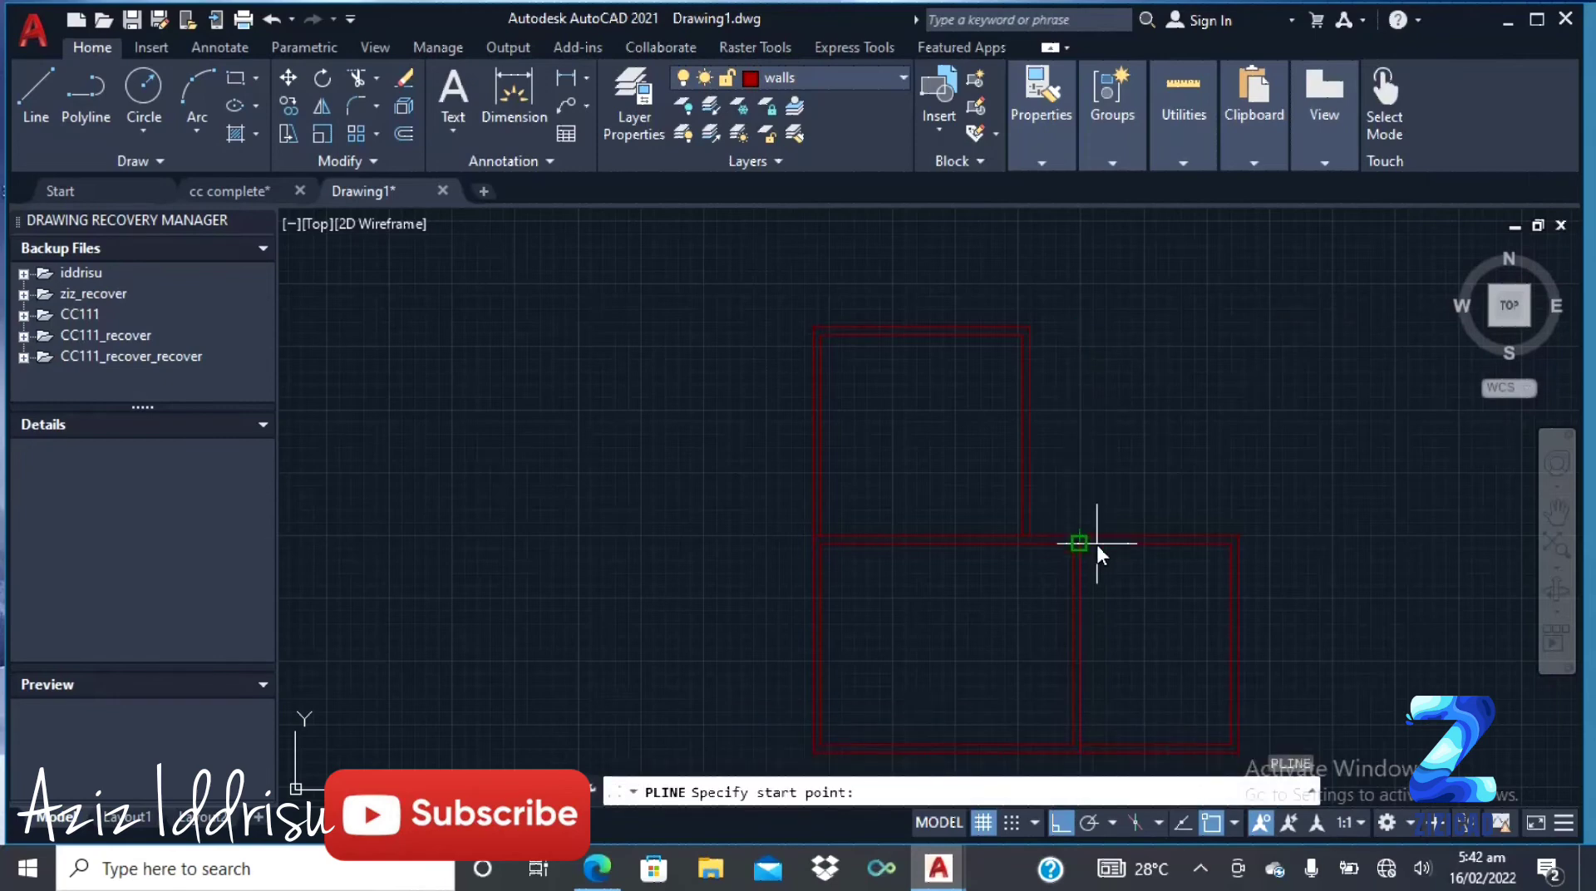
Step: Draw a polyline from the middle wall junction up to the top wall, right, then down to the lower room's corner
scroll(1096, 545, up, 4)
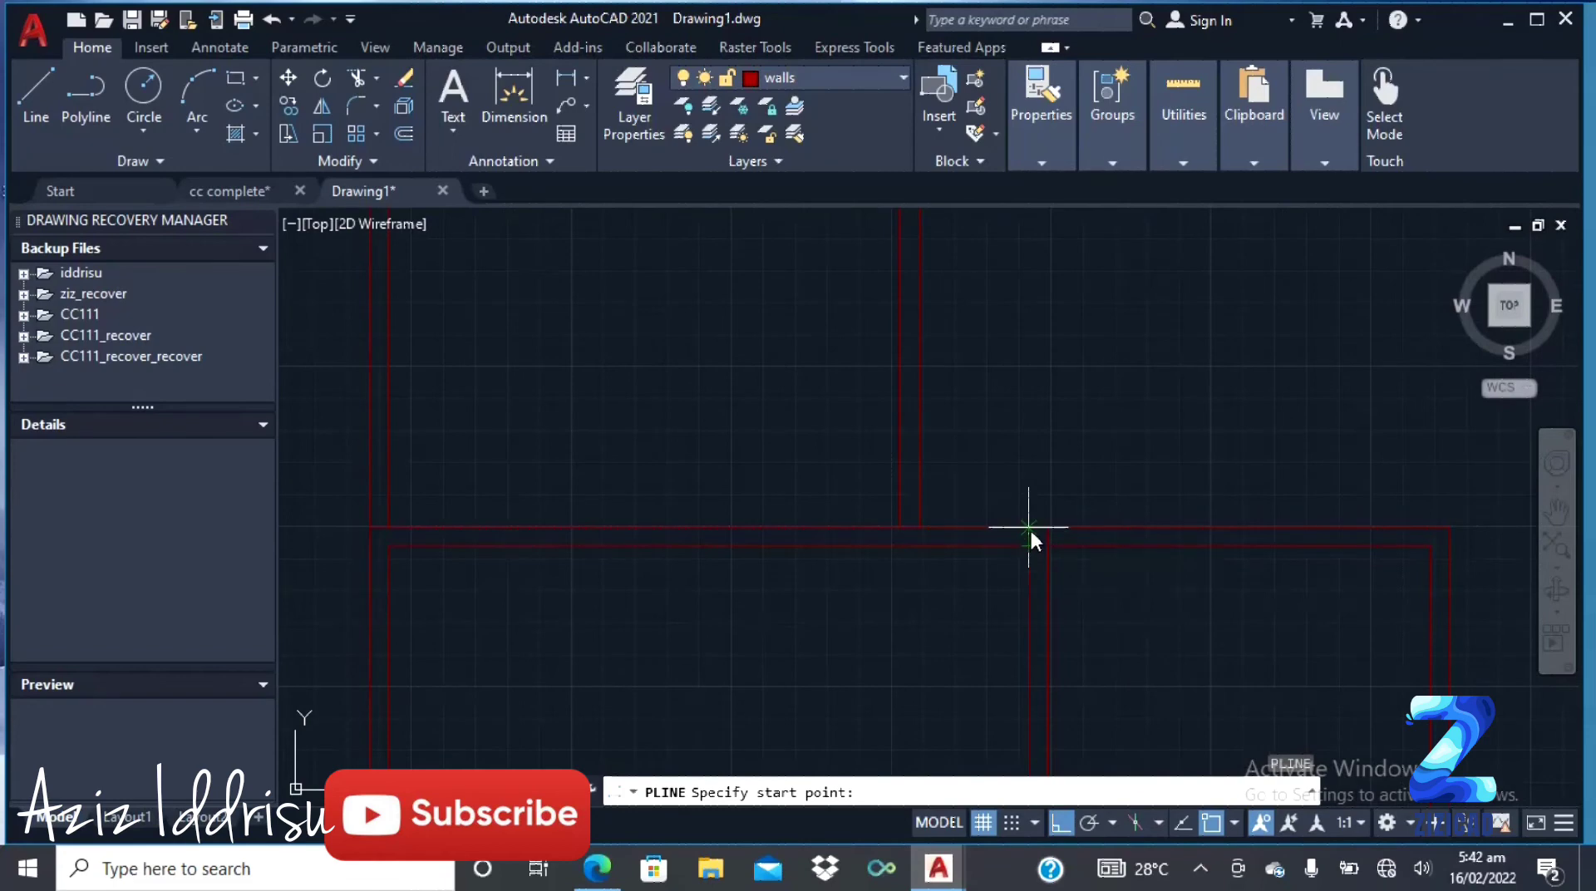
click(1030, 527)
scroll(1025, 500, down, 4)
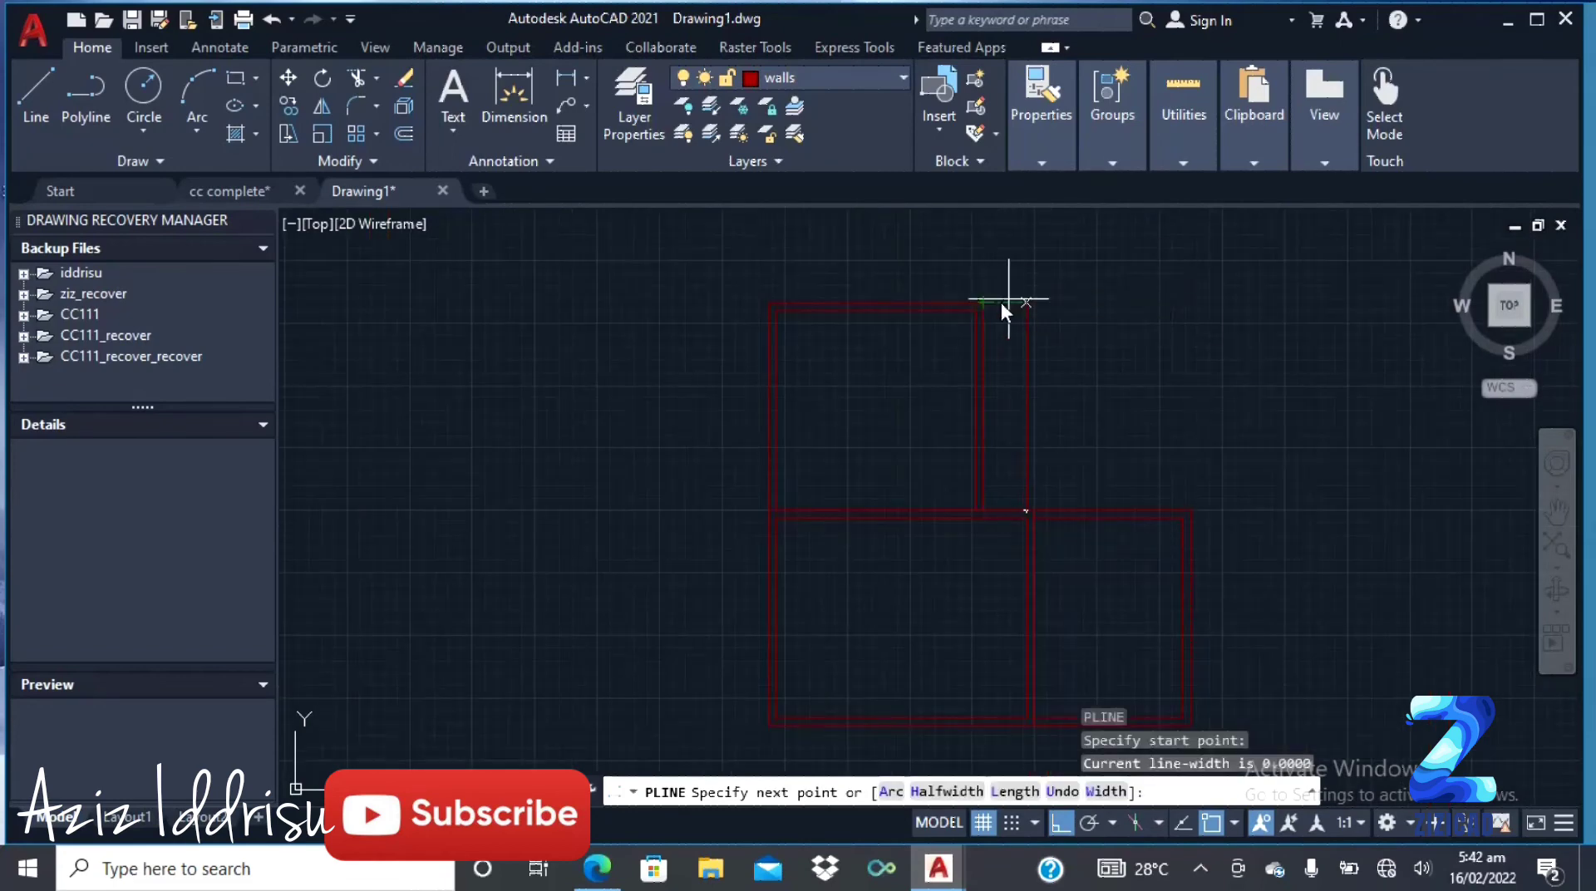
click(1026, 302)
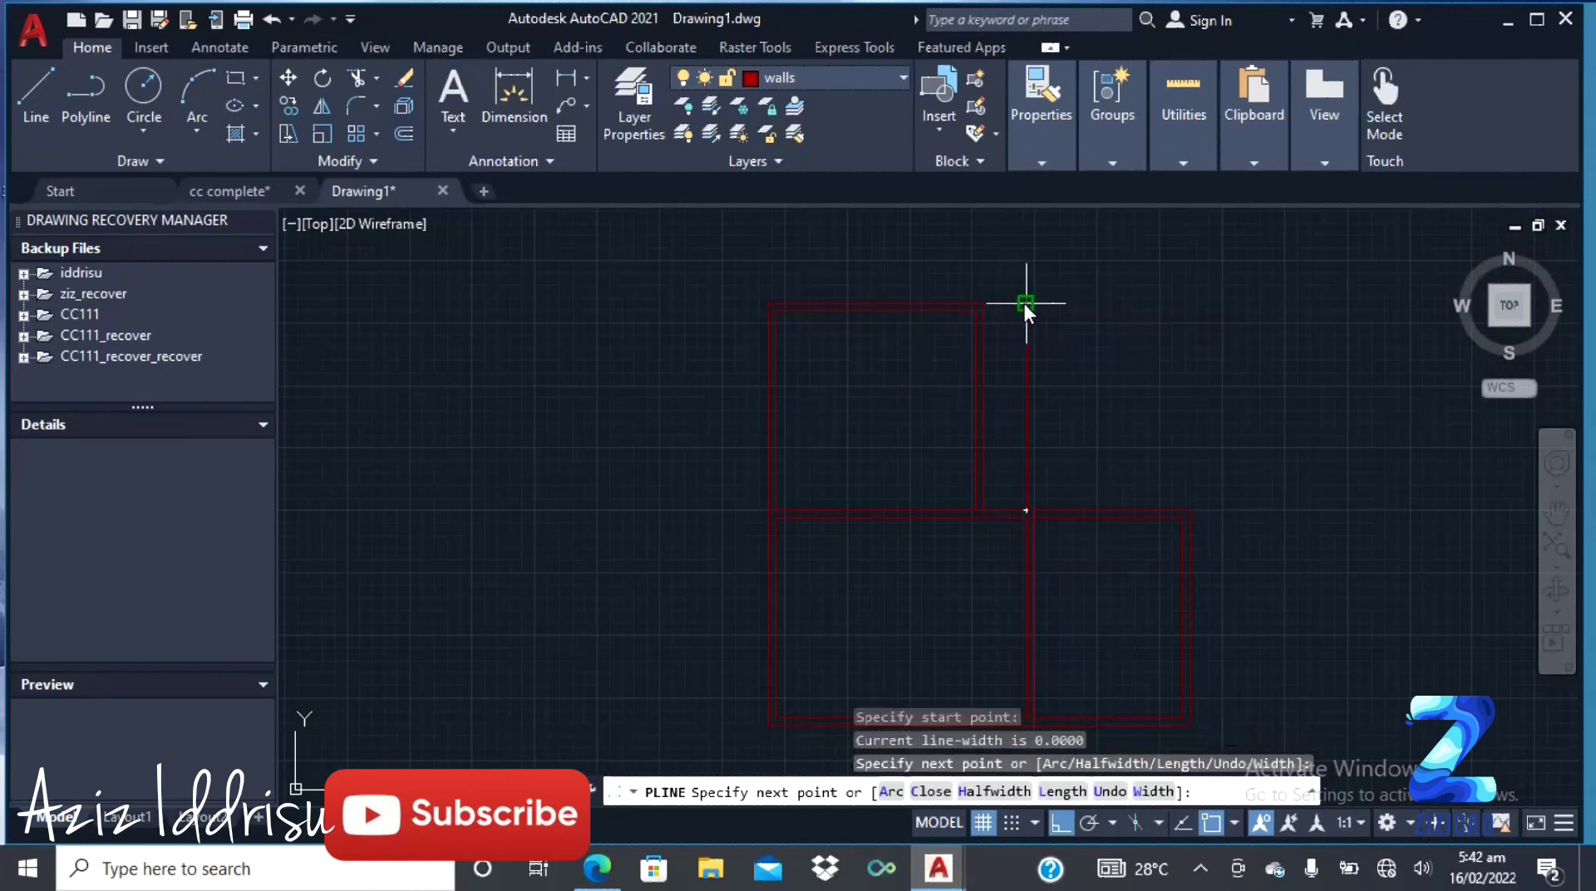
click(1192, 340)
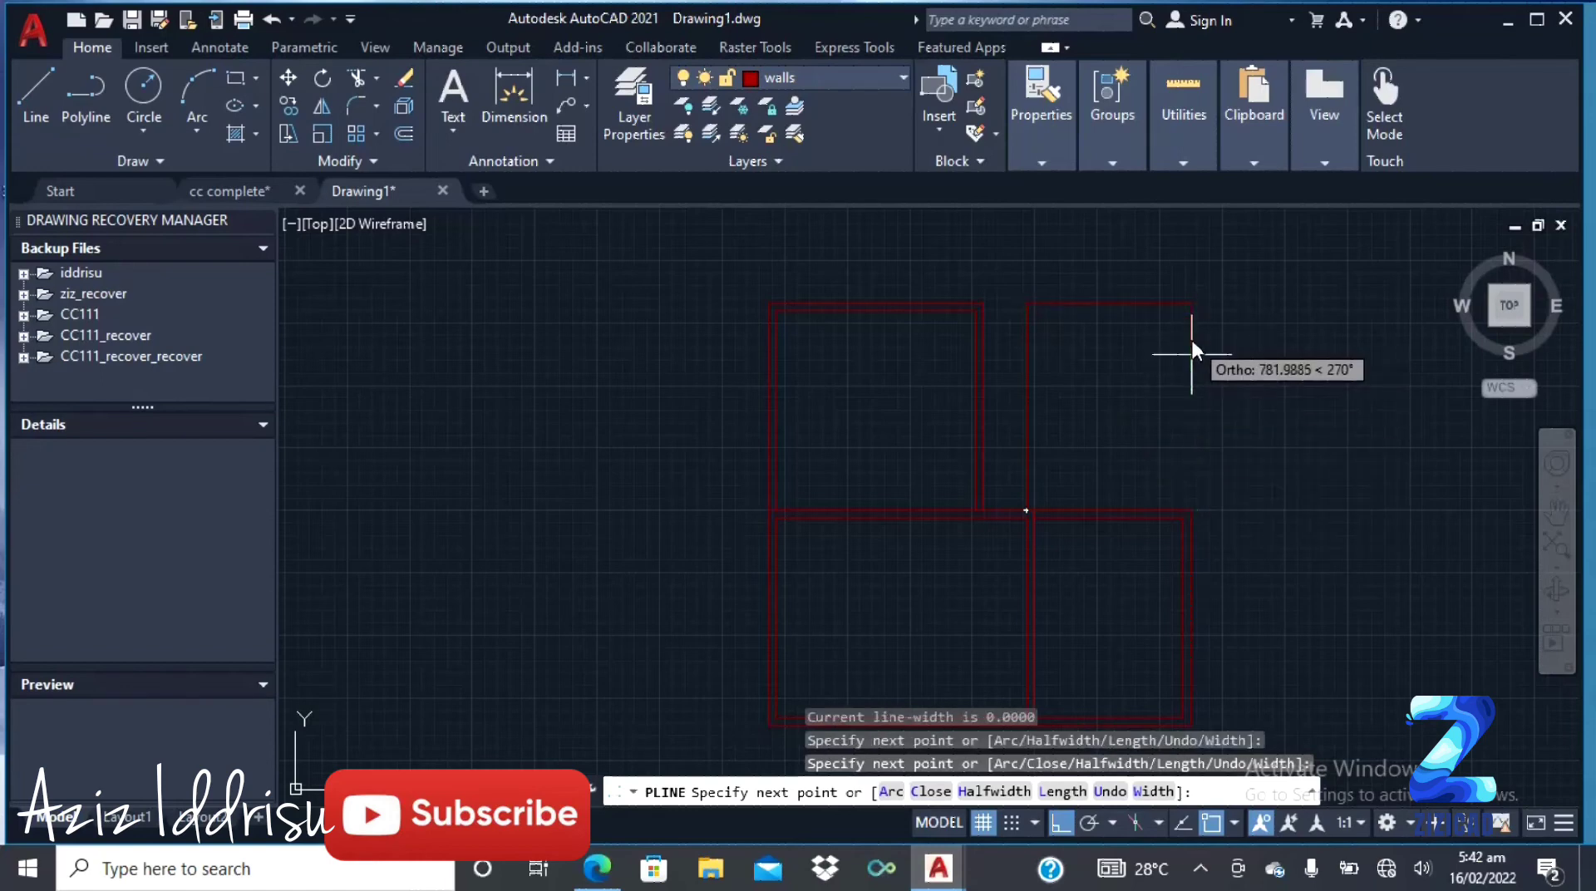
click(1191, 511)
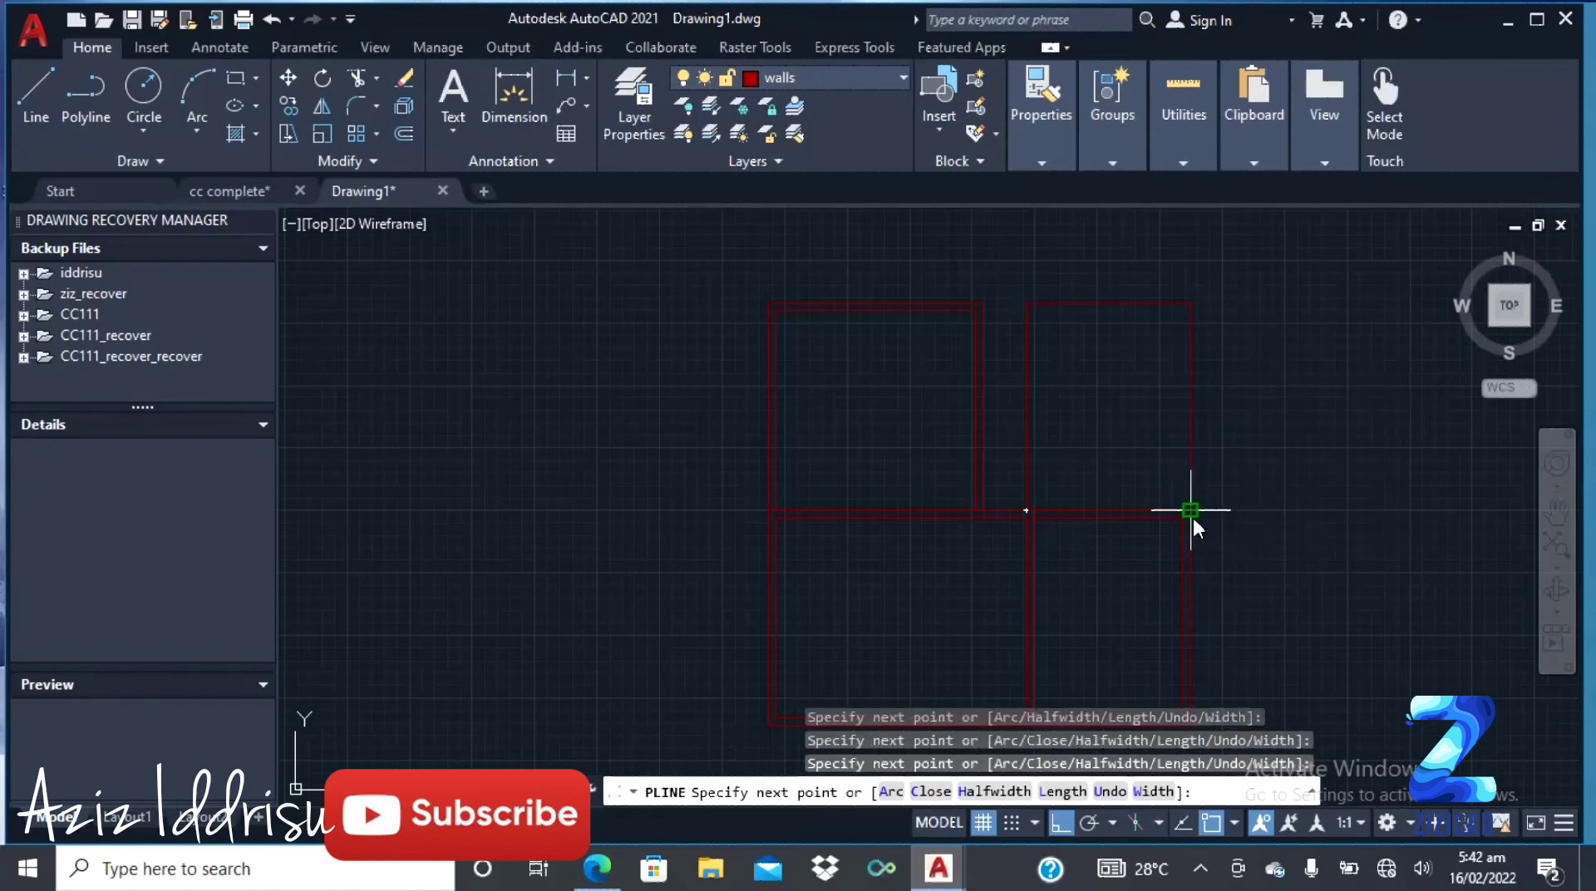
key(Return)
text(OFF)
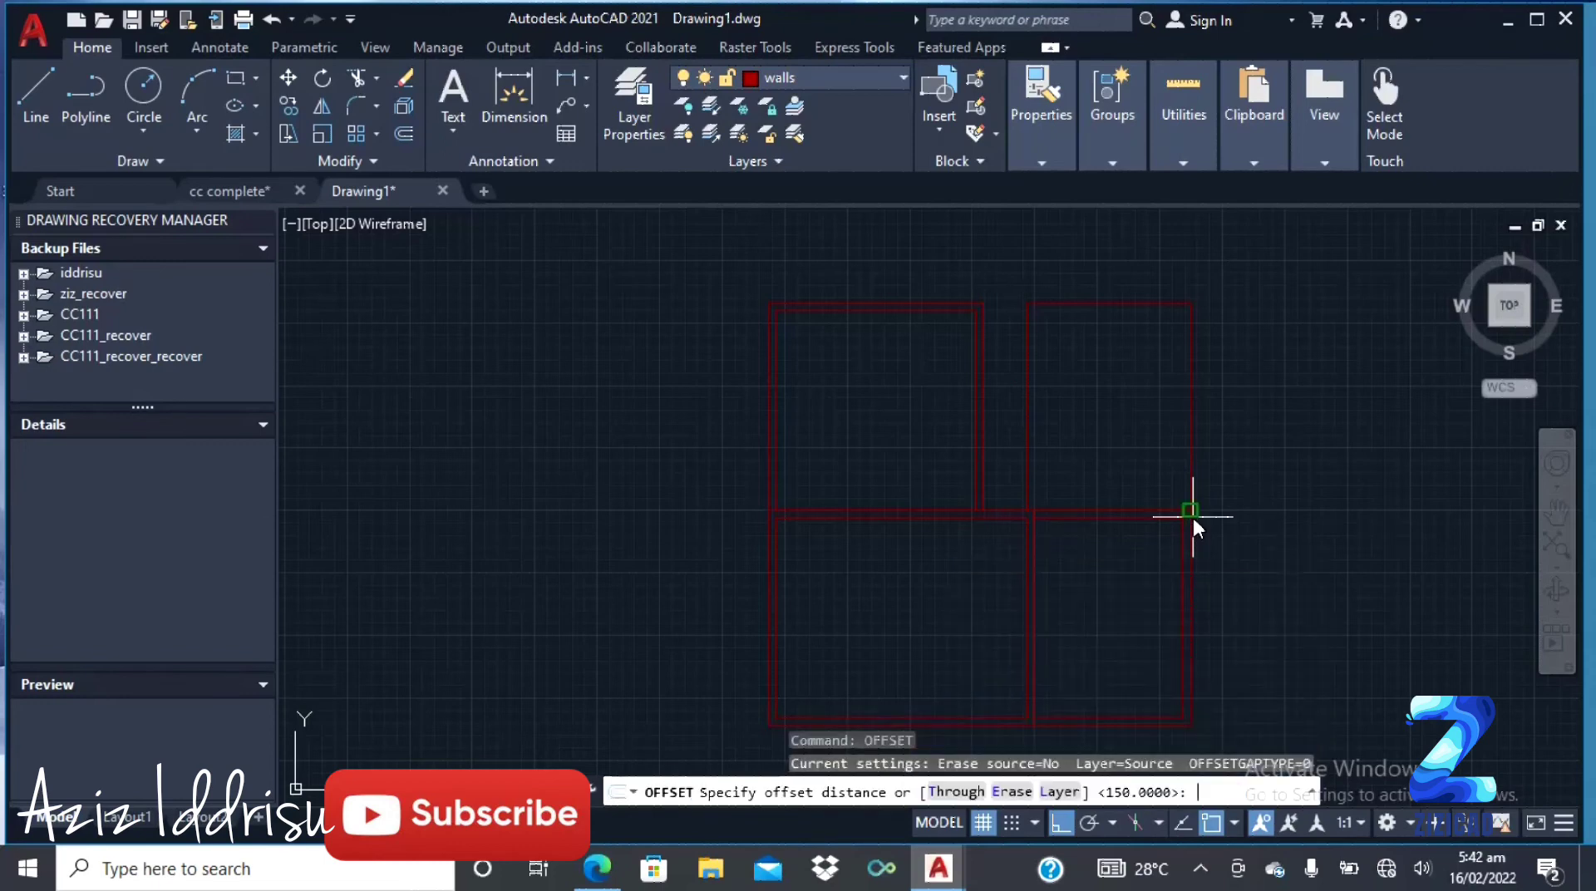
Step: Offset the new upper-right room outline 150 inward
key(Return)
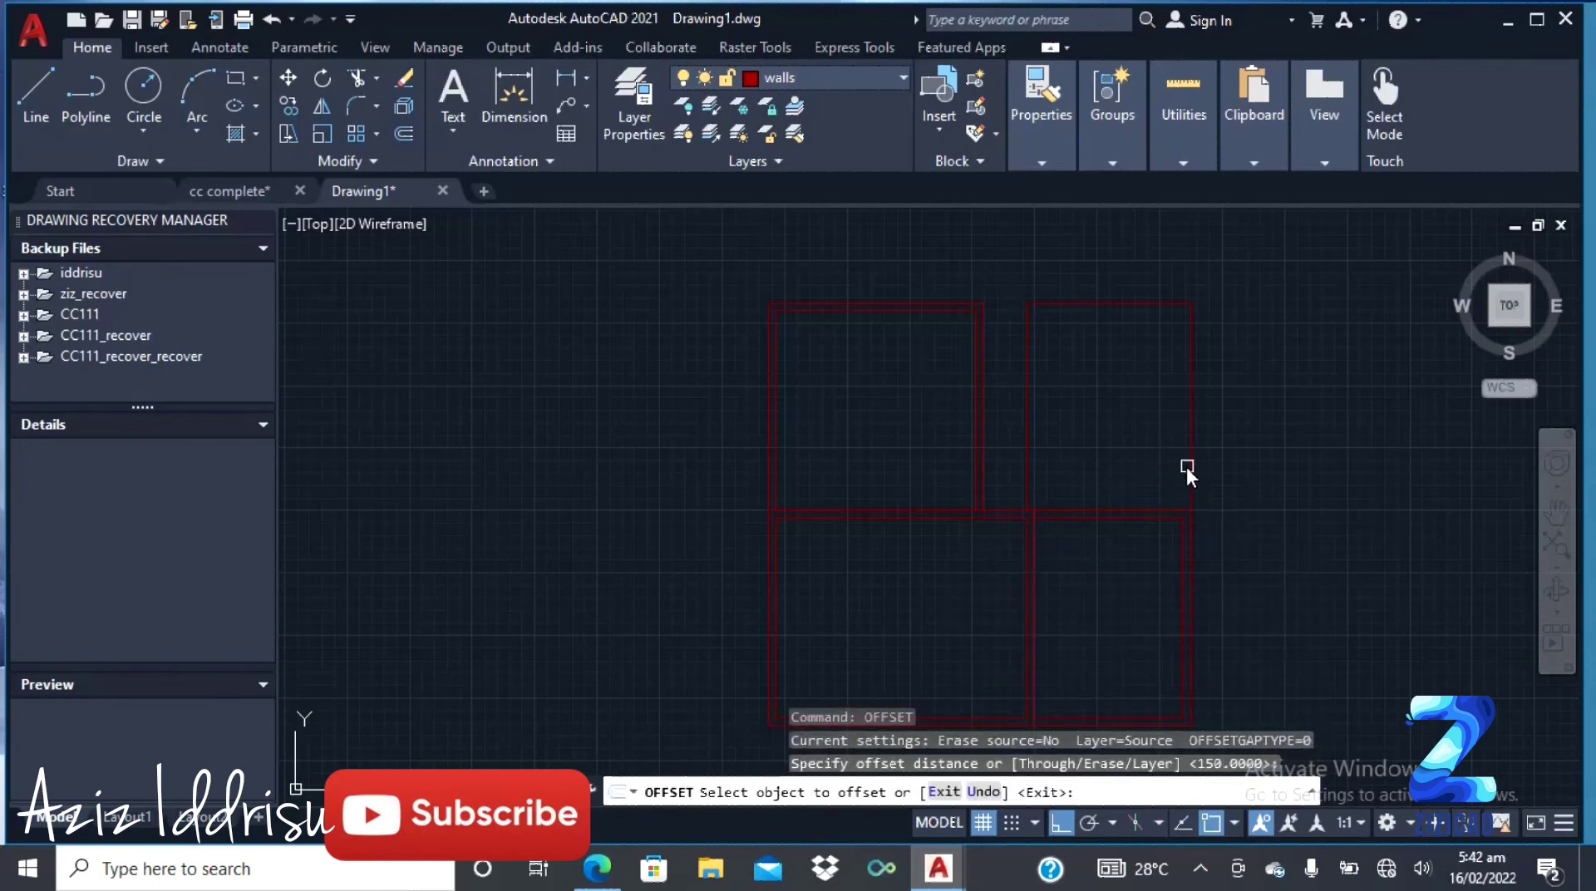
click(1189, 451)
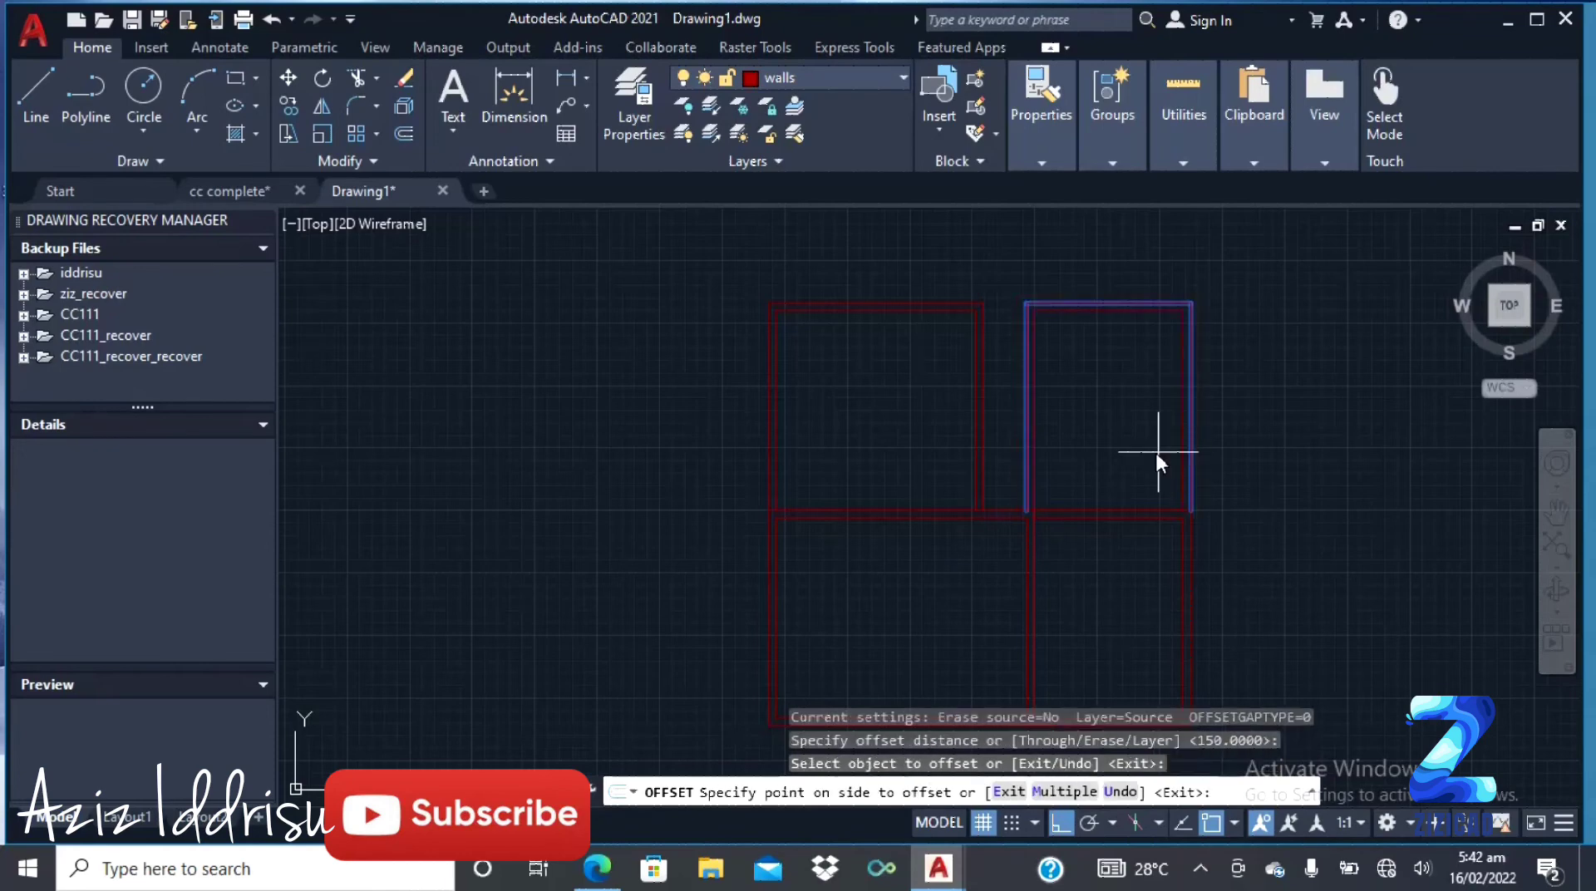
click(1109, 449)
key(Escape)
key(Escape)
key(Escape)
key(Escape)
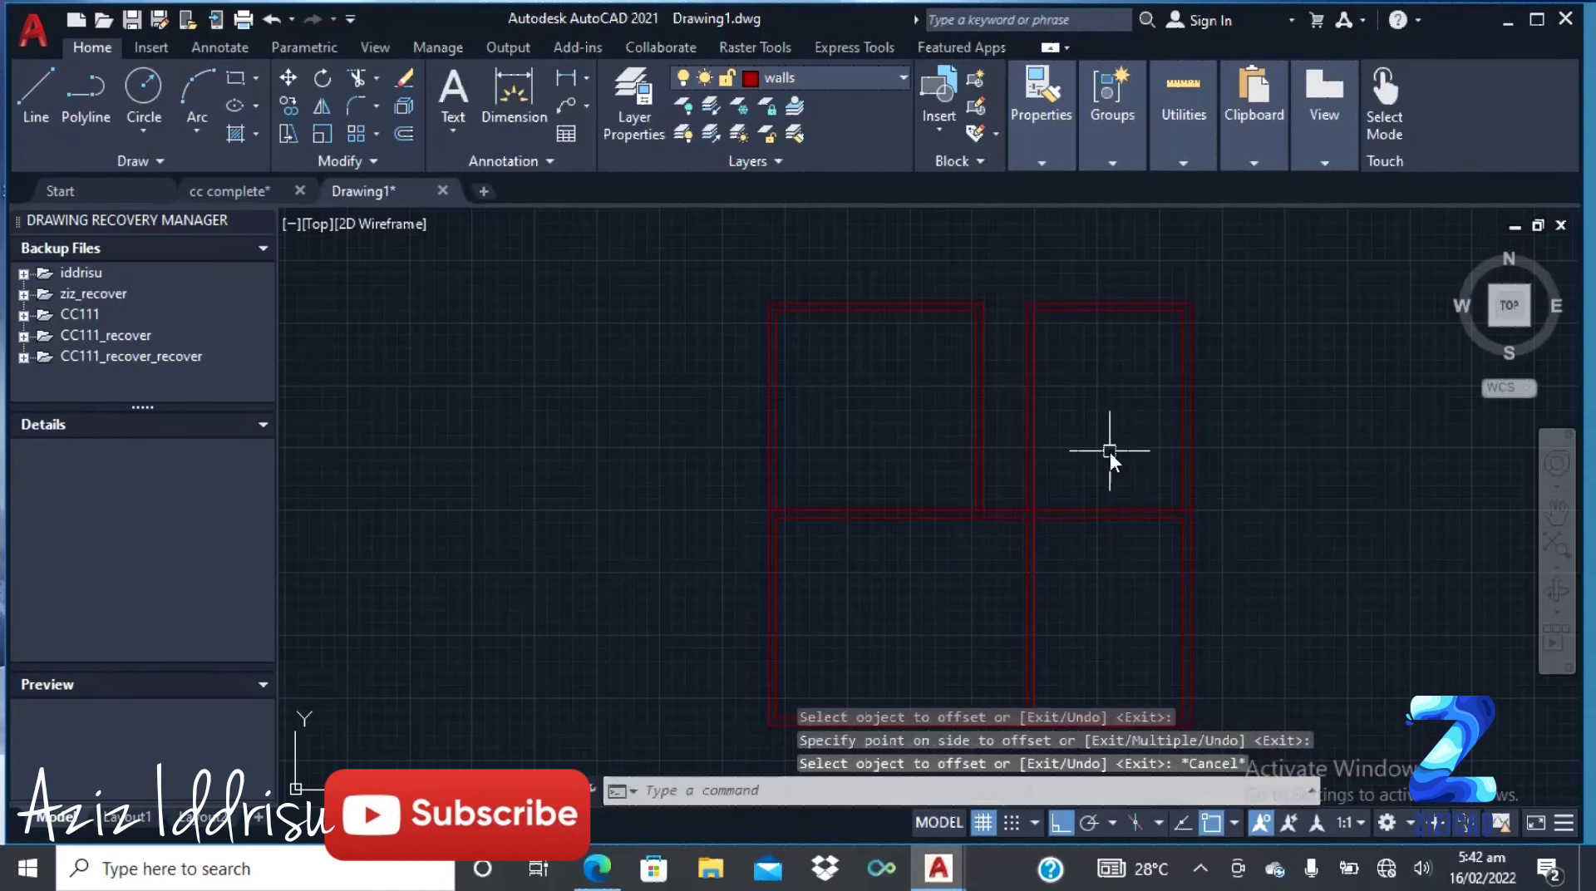
Step: Draw a line from the room's top corner to close the gap between the upper rooms
text(l)
key(Return)
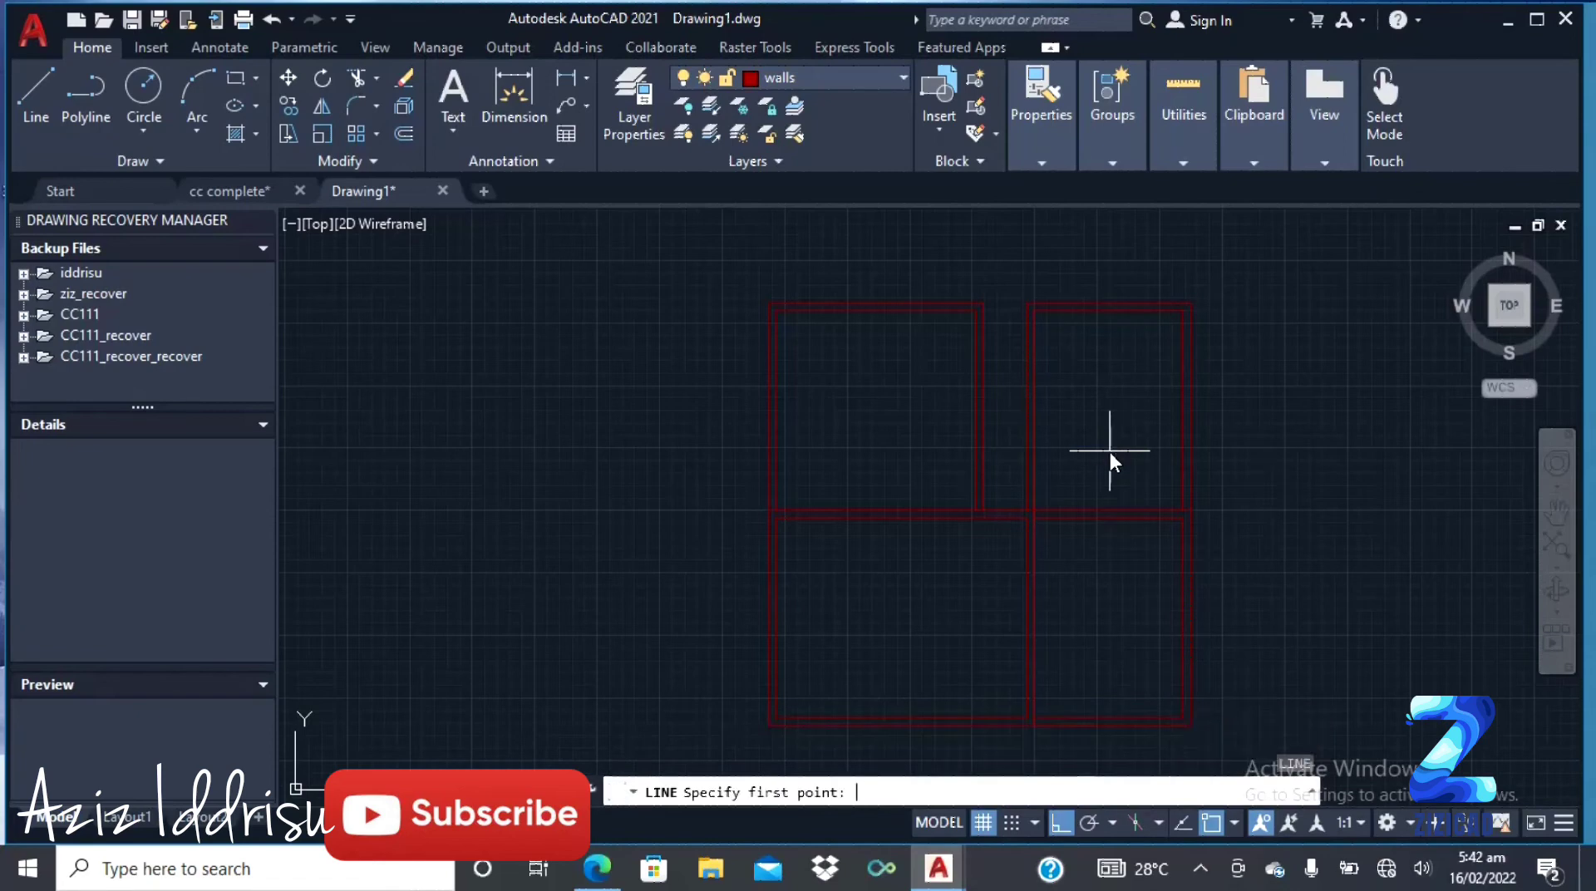
click(1027, 303)
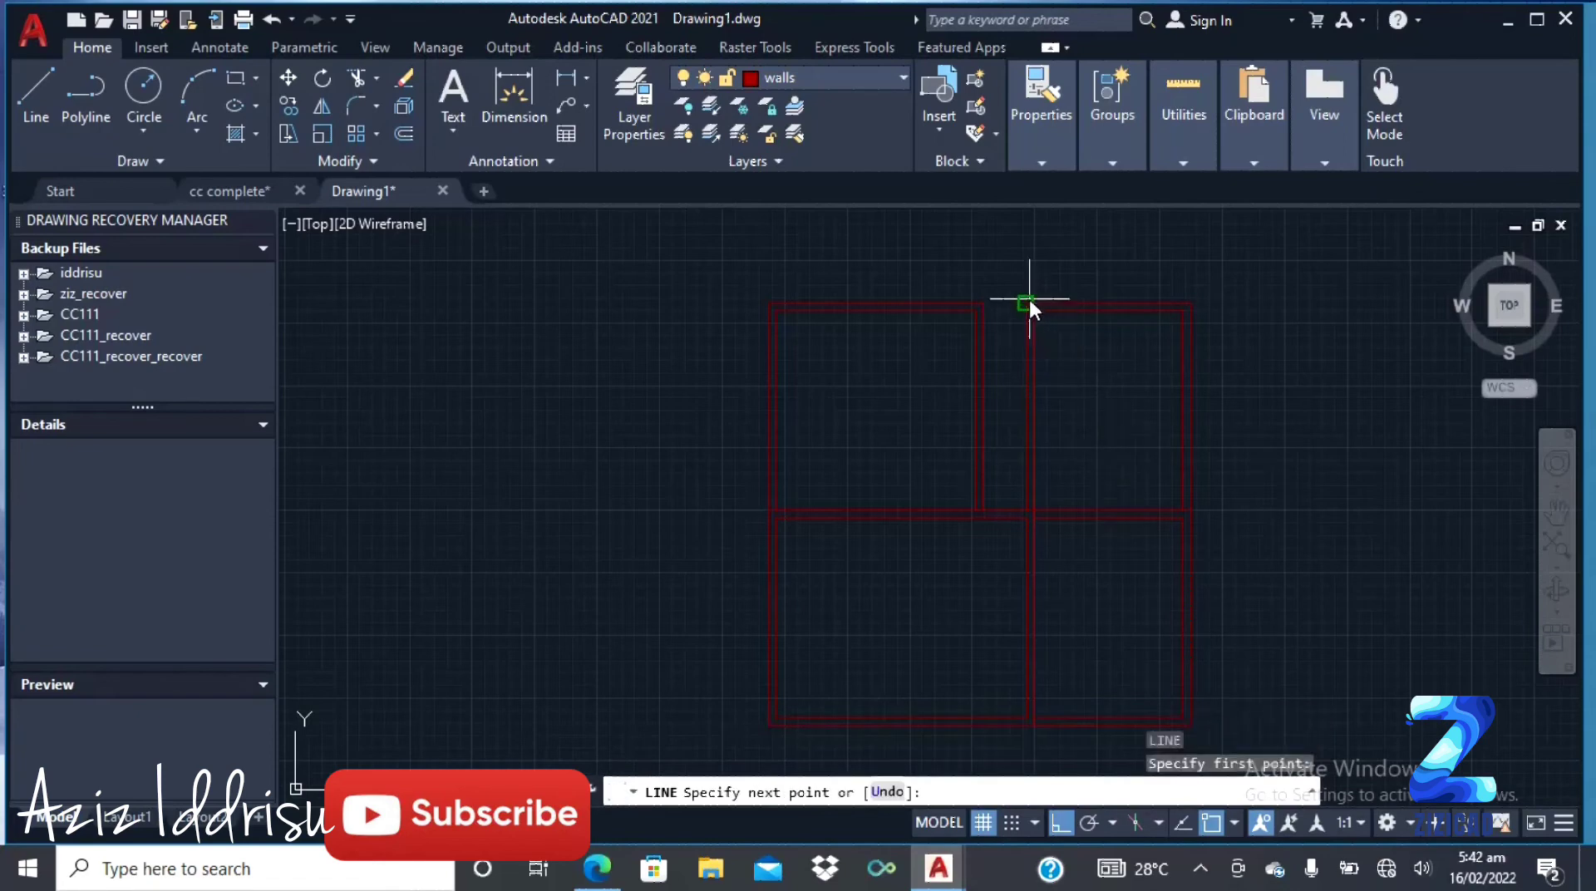
key(Return)
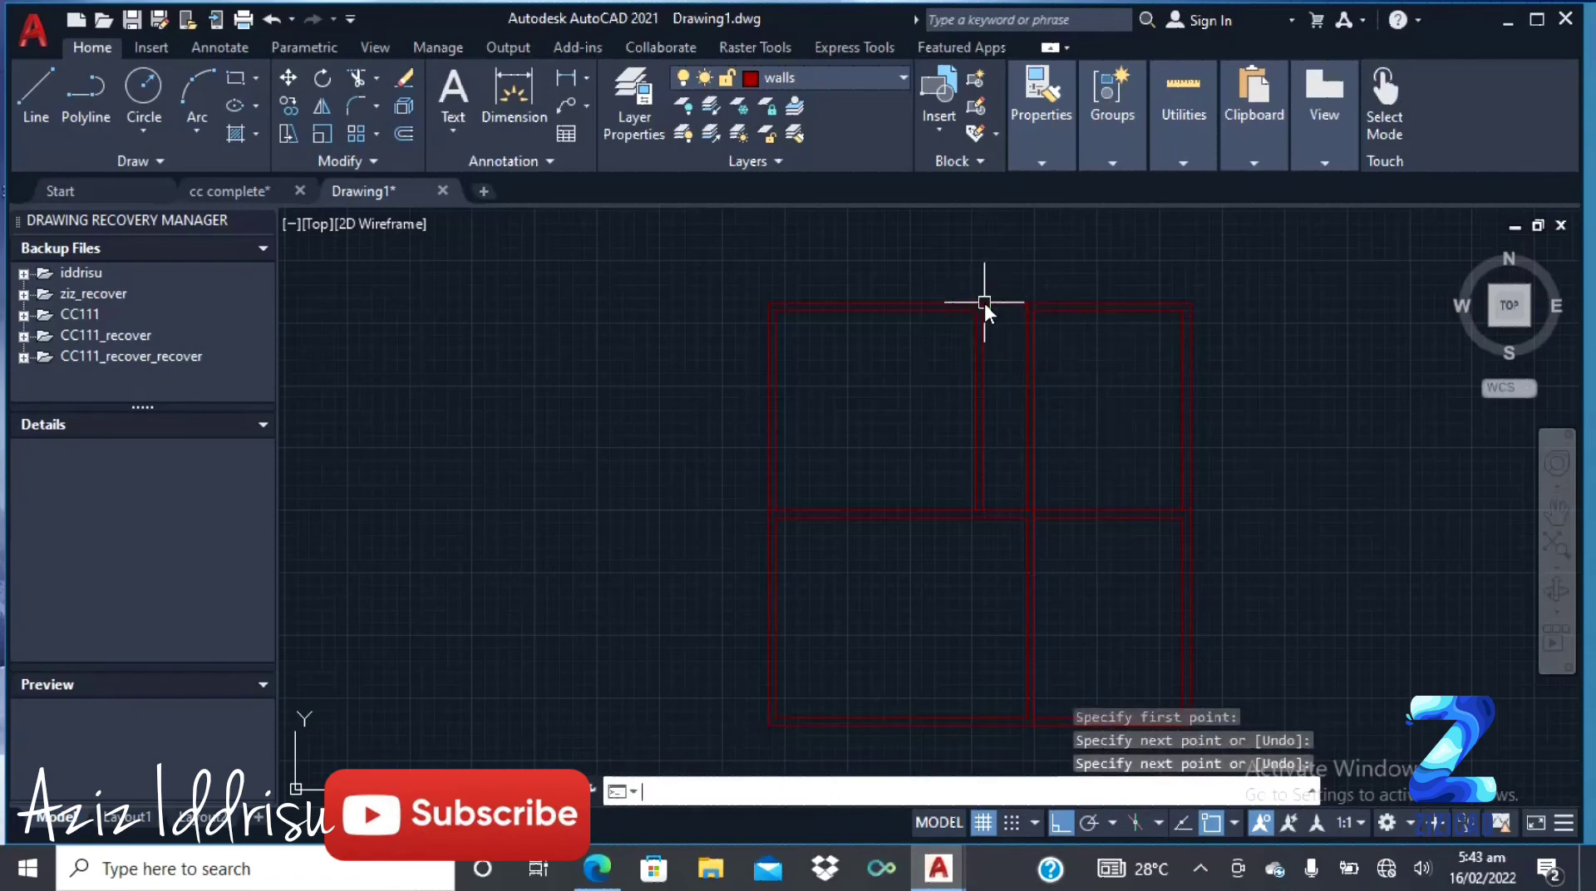
text(offset)
key(Return)
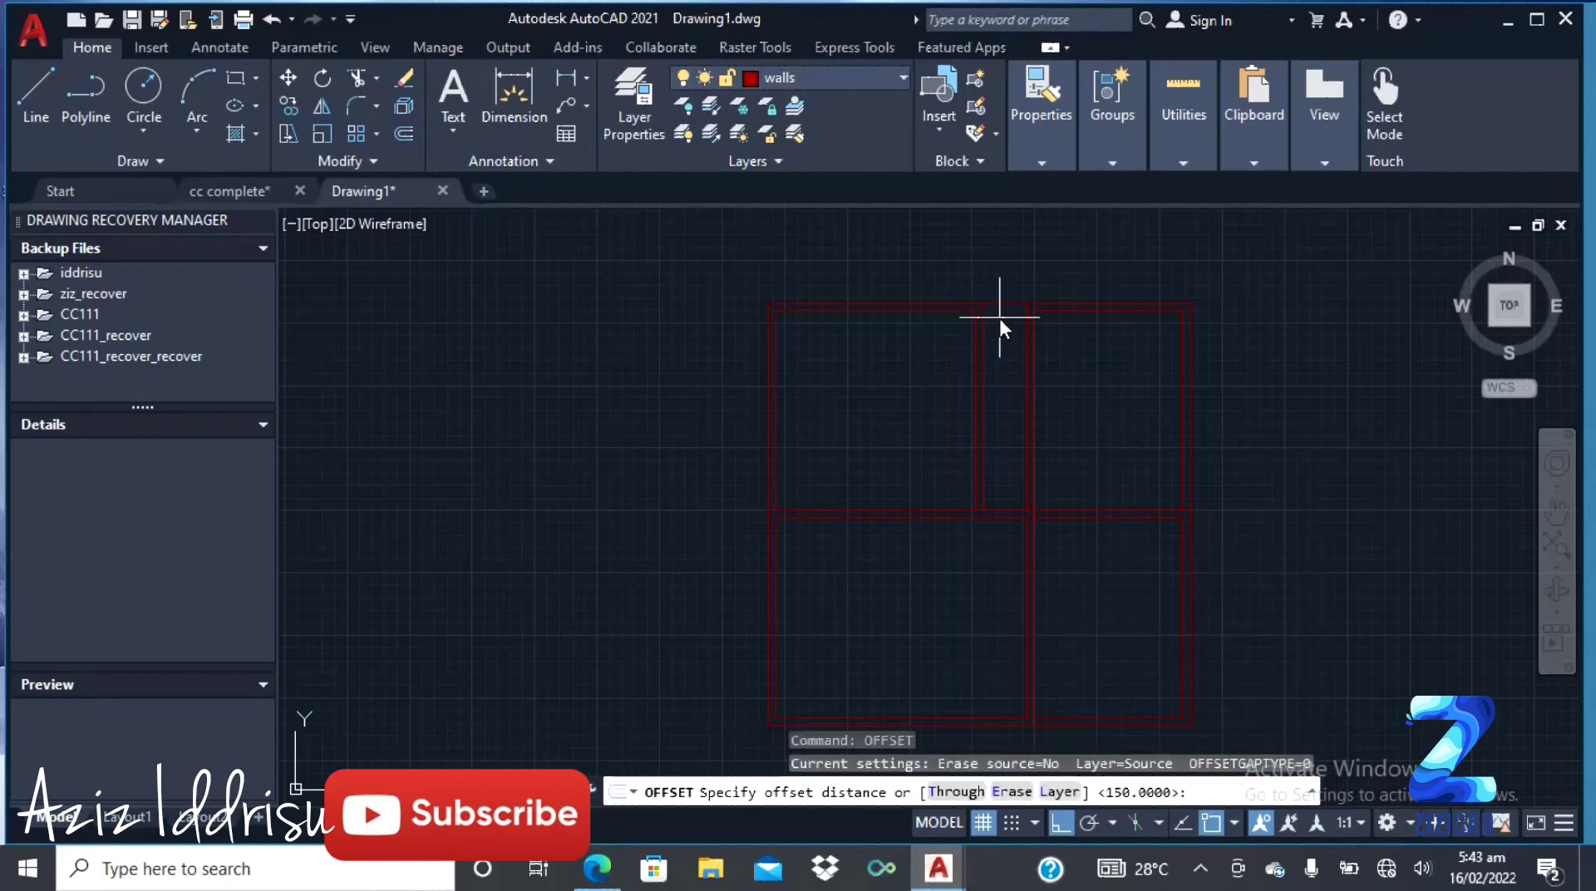
Step: Offset the short top wall line between the upper rooms 150 downward
key(Return)
click(999, 304)
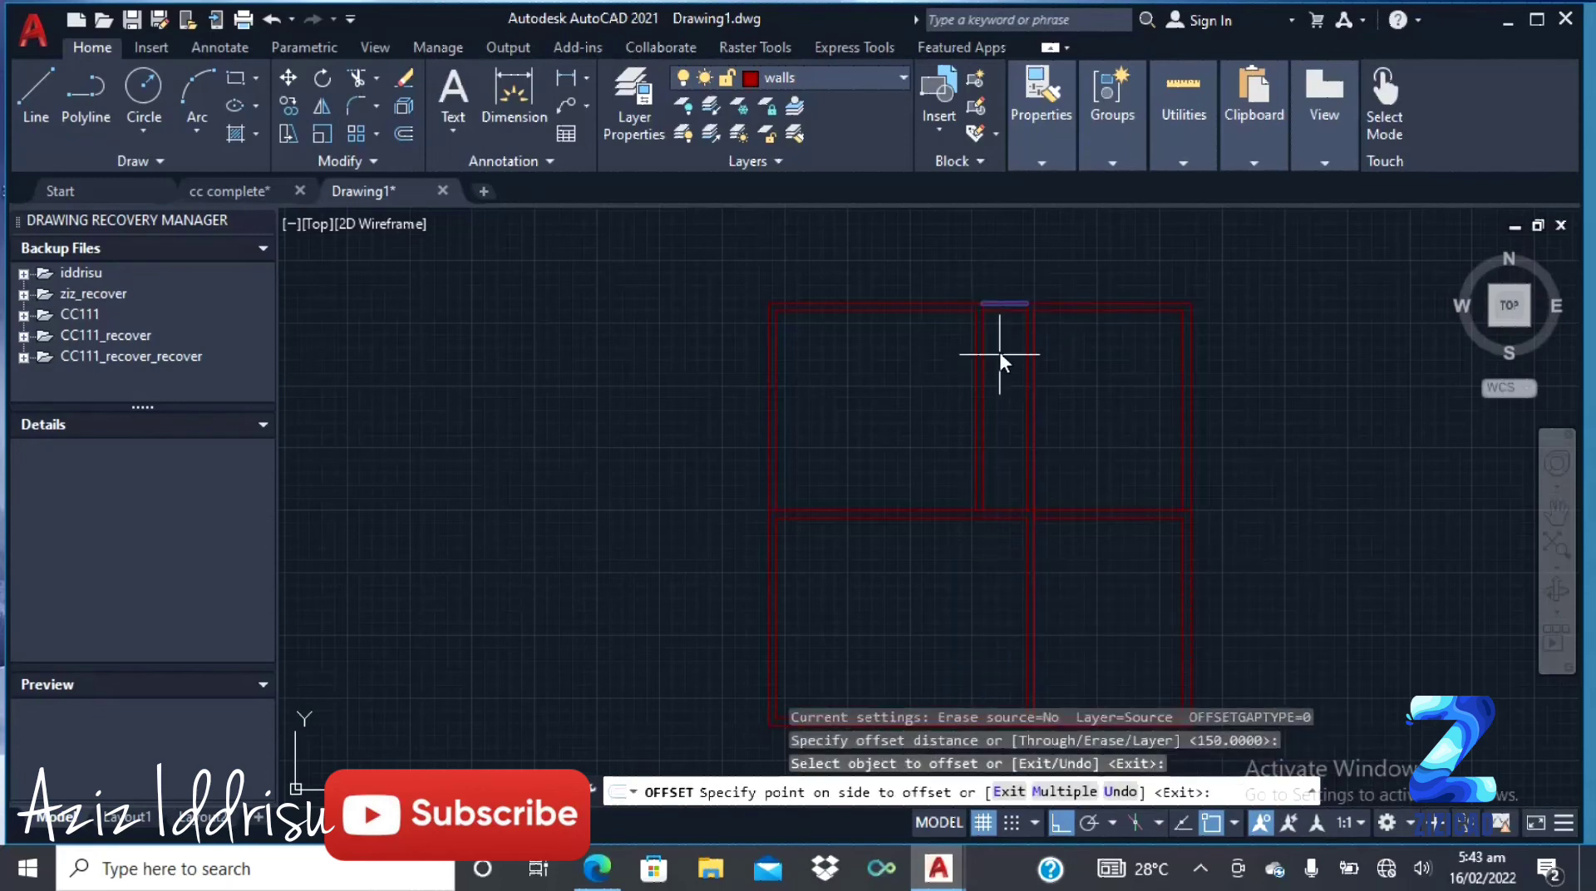
click(999, 371)
key(Escape)
key(Escape)
key(Escape)
key(Escape)
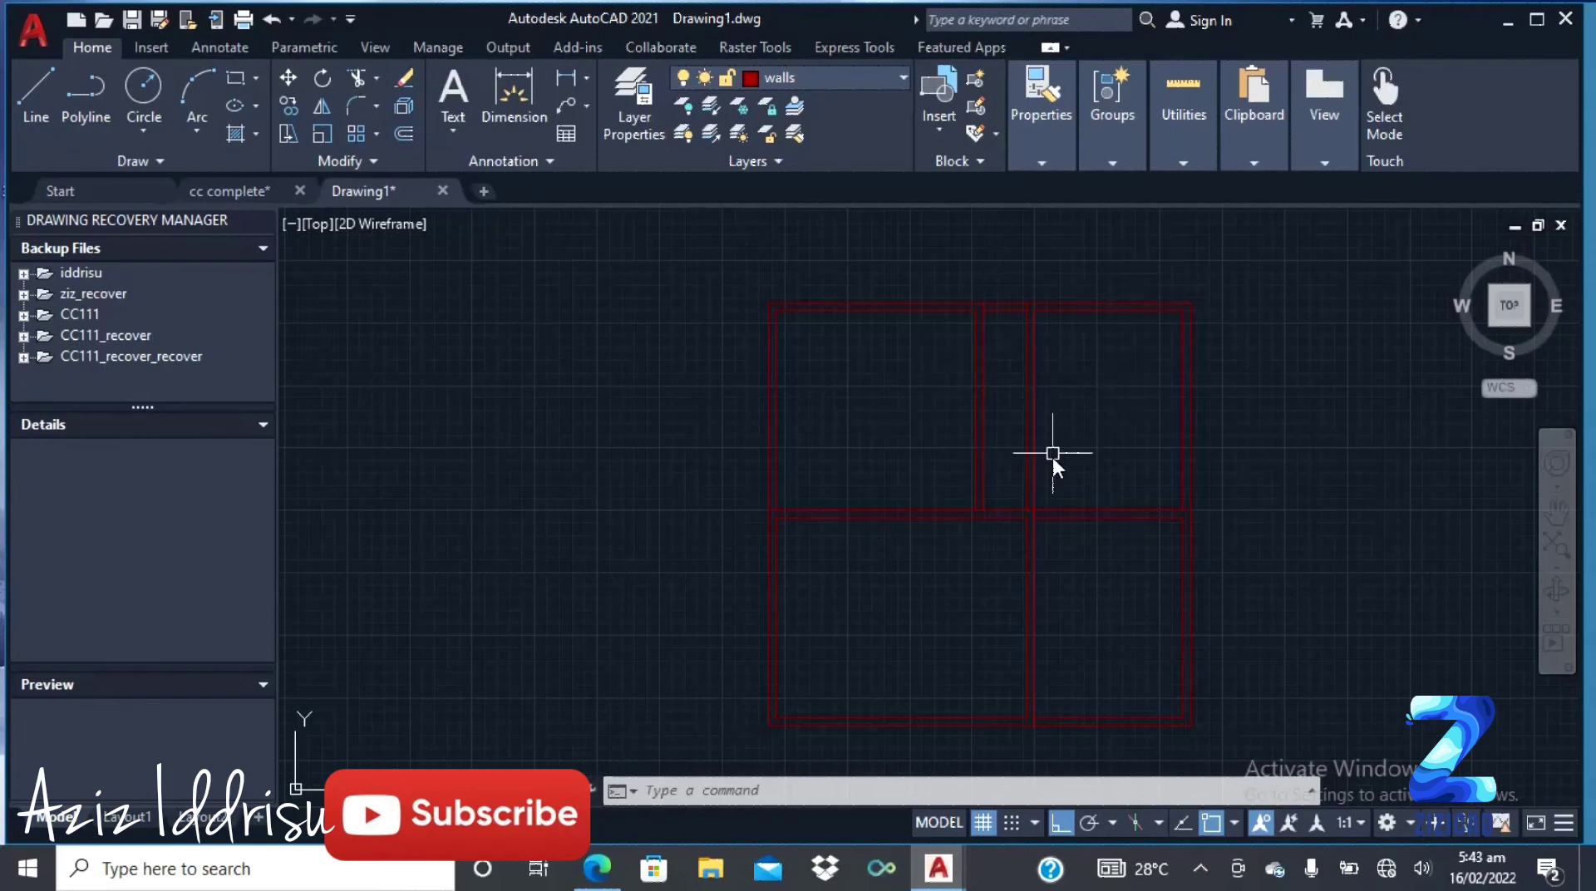
Step: Draw a line between the midpoints of the two facing walls of the upper rooms
scroll(1030, 467, up, 3)
scroll(1091, 446, down, 3)
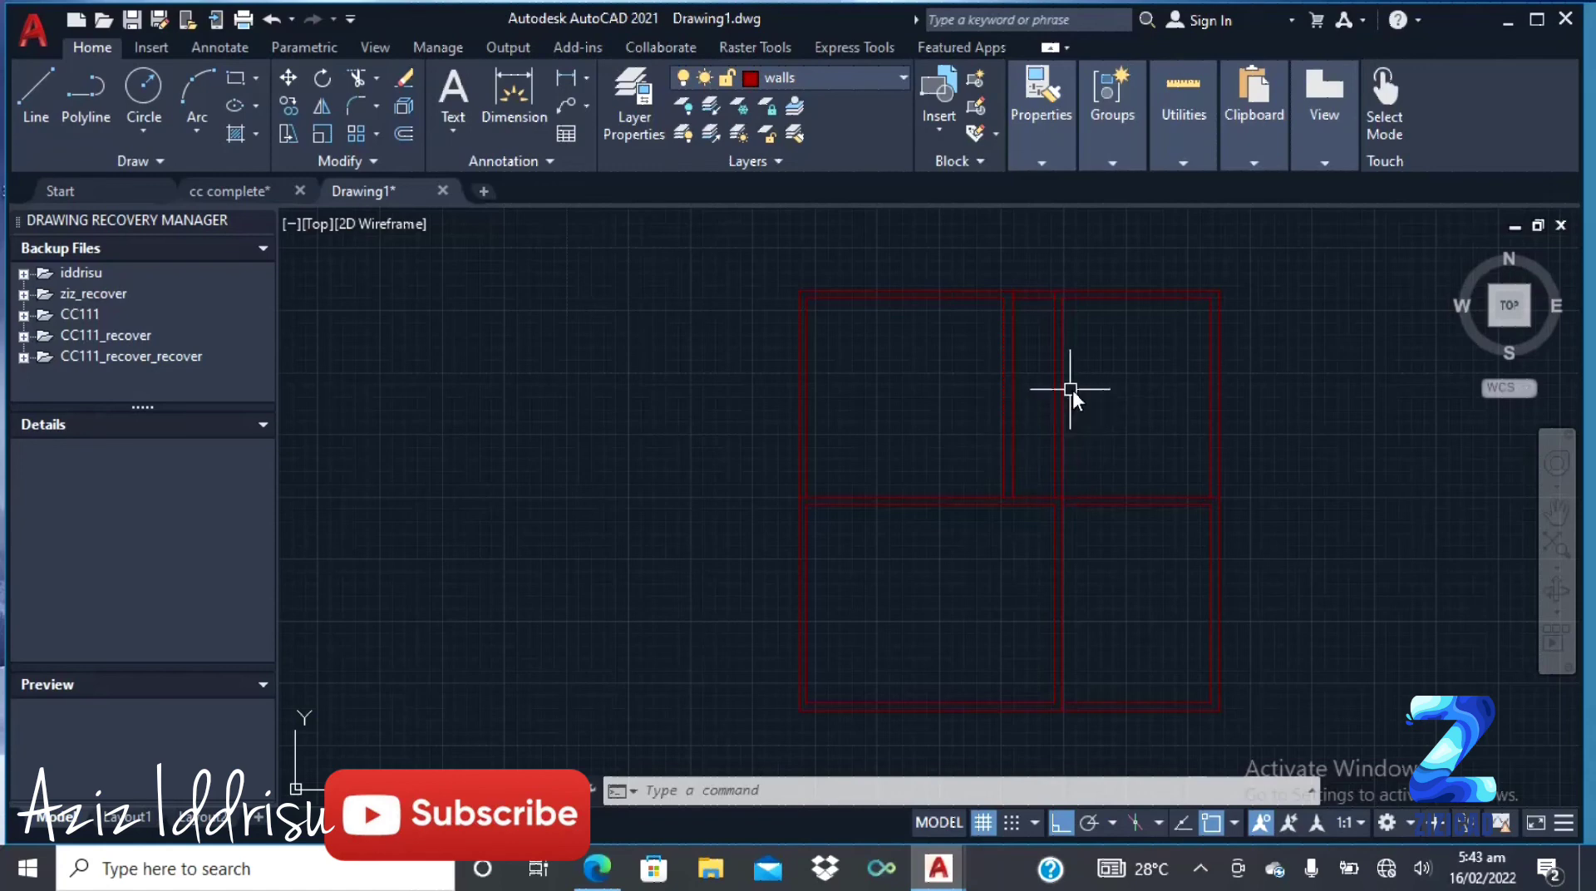
text(l)
key(Return)
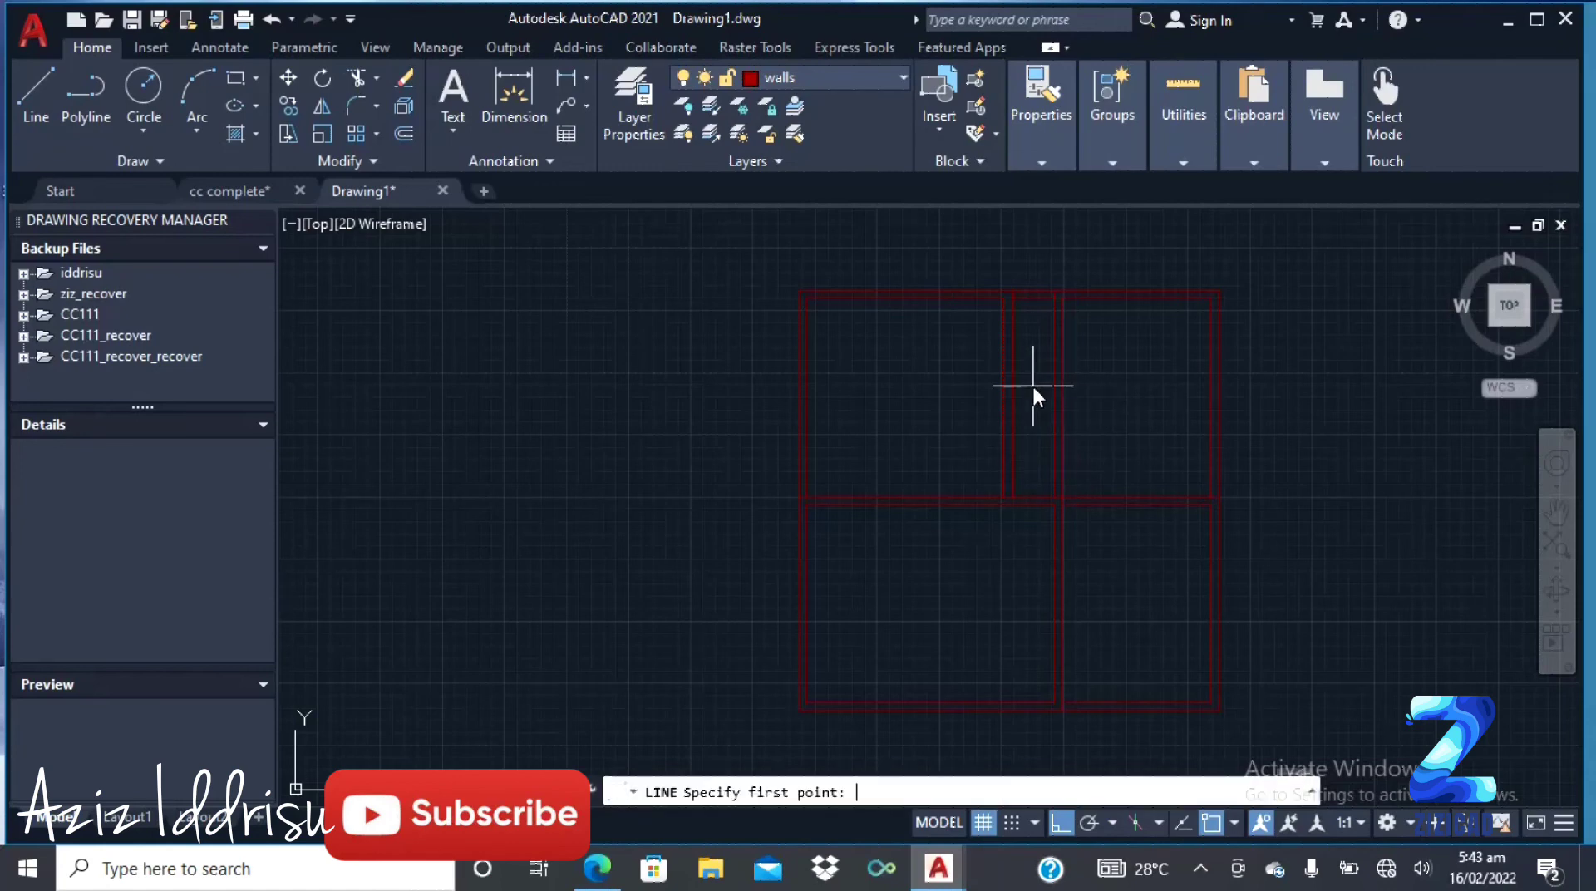
click(1010, 393)
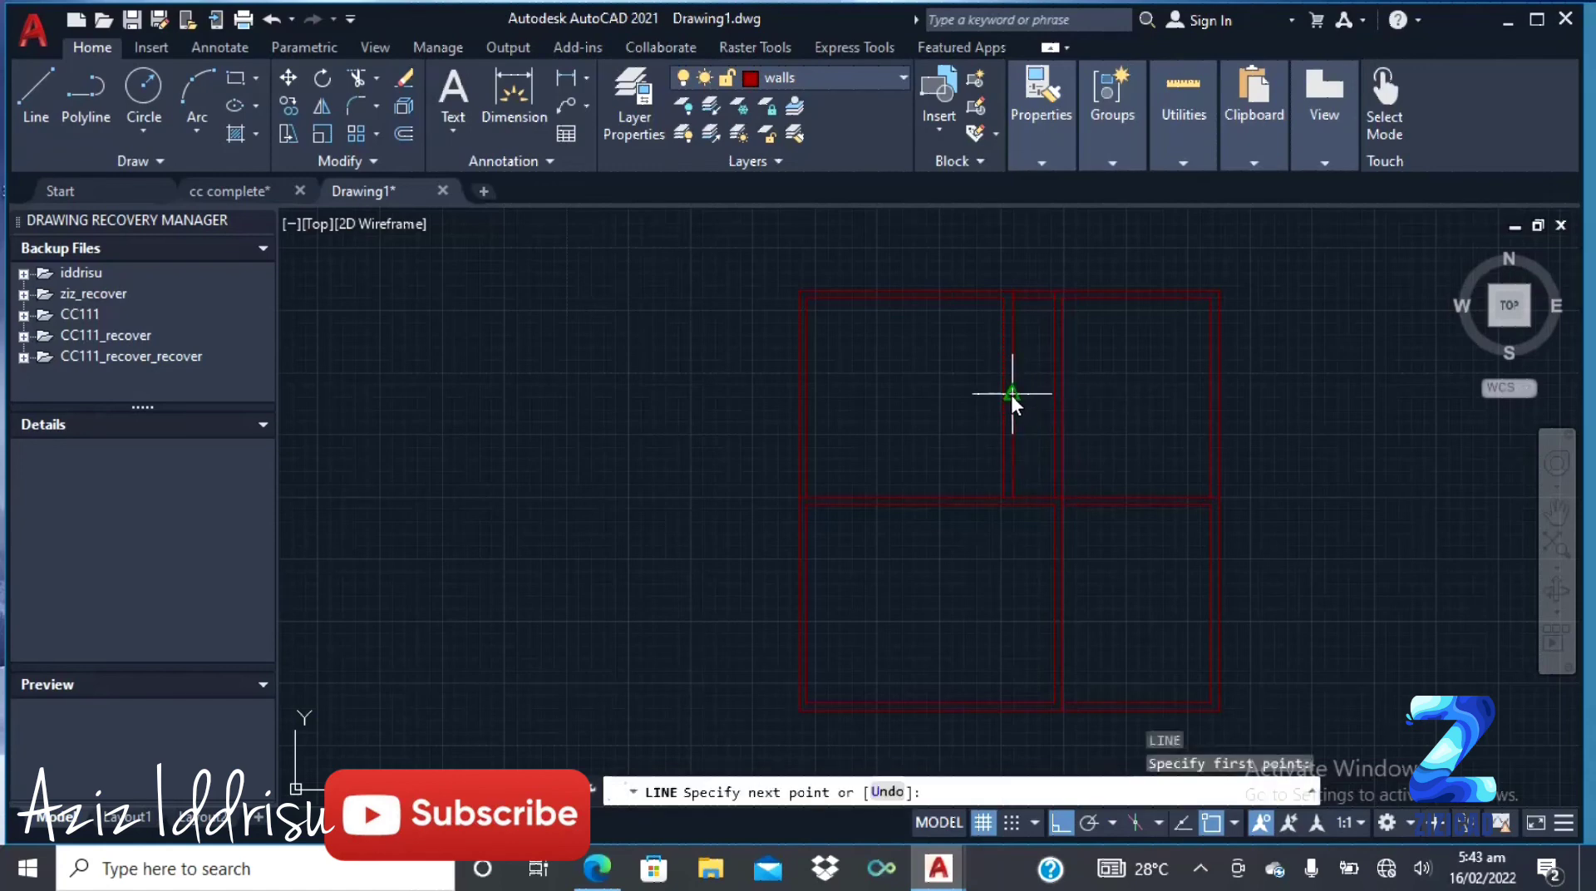
click(1053, 393)
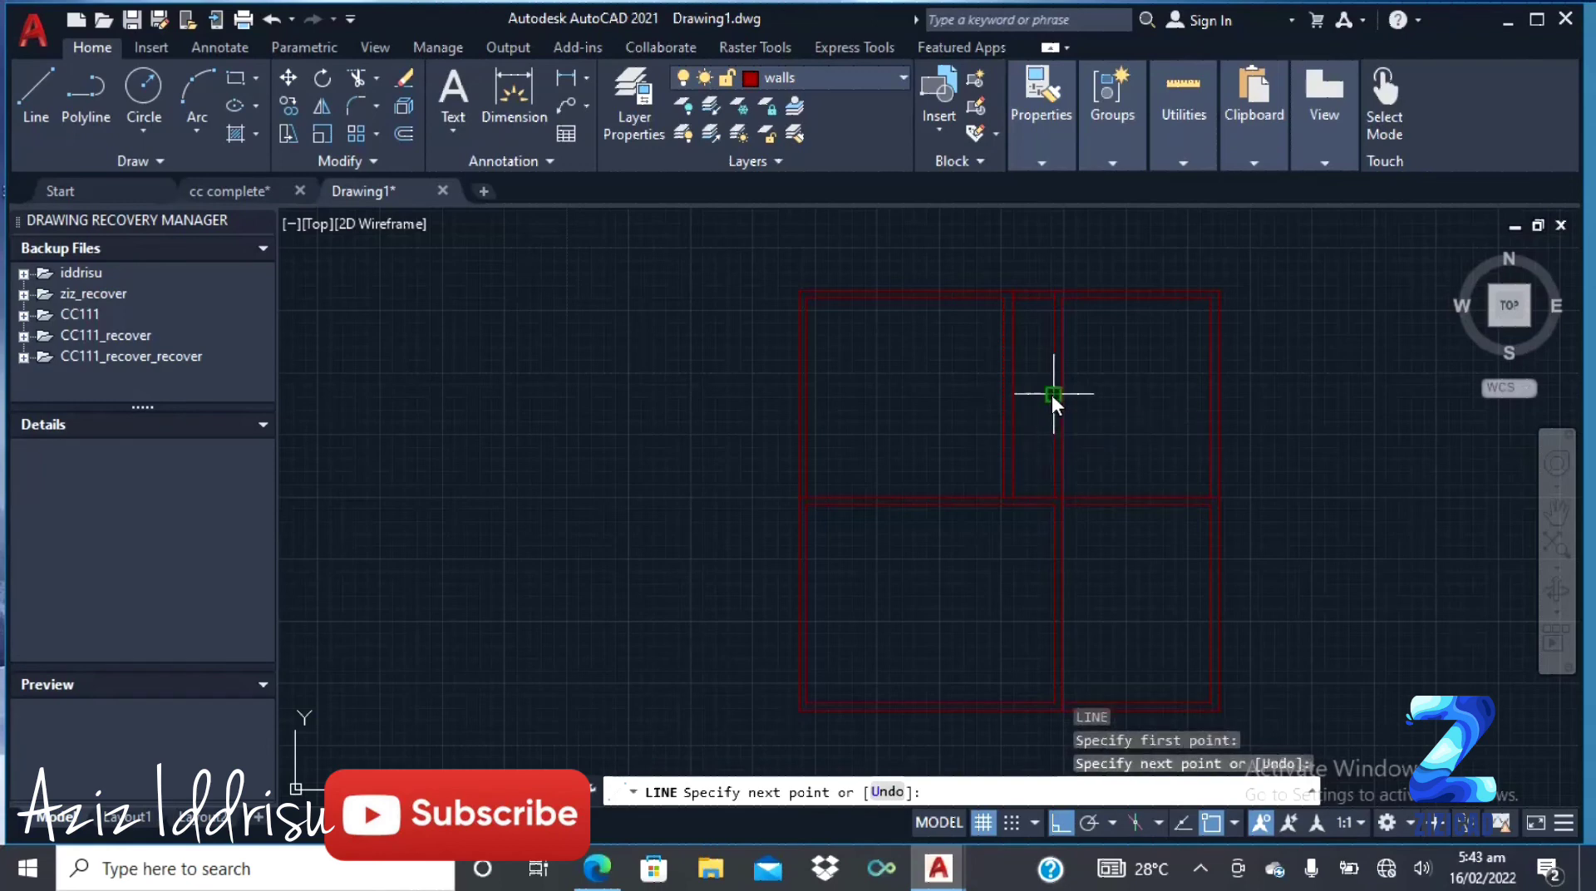
key(Return)
Step: Offset the short cross wall line 150 upward
text(off)
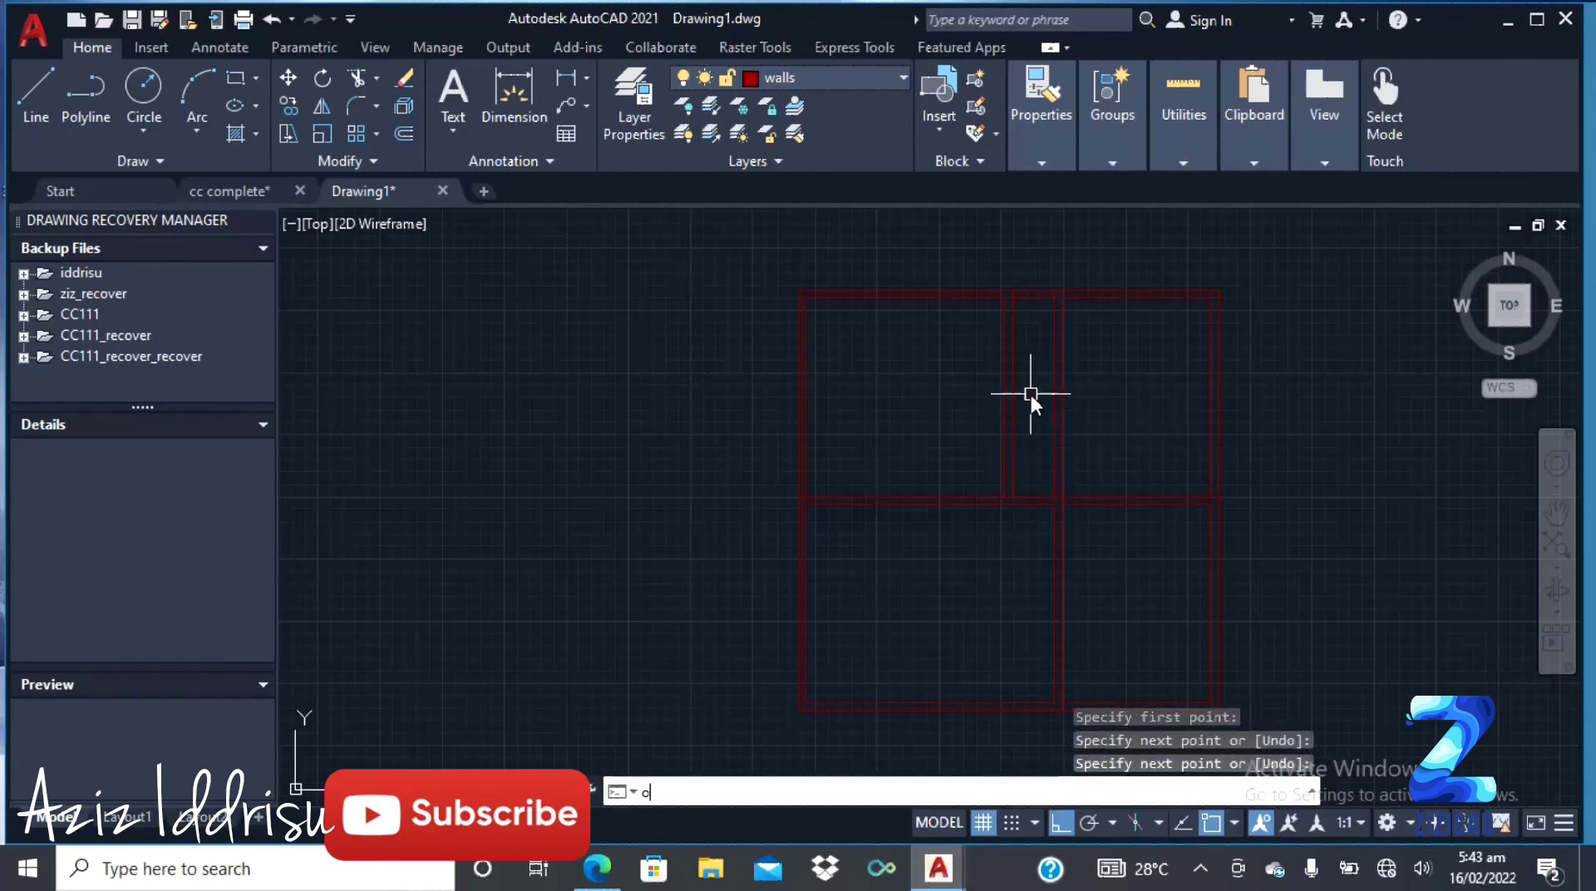
key(Return)
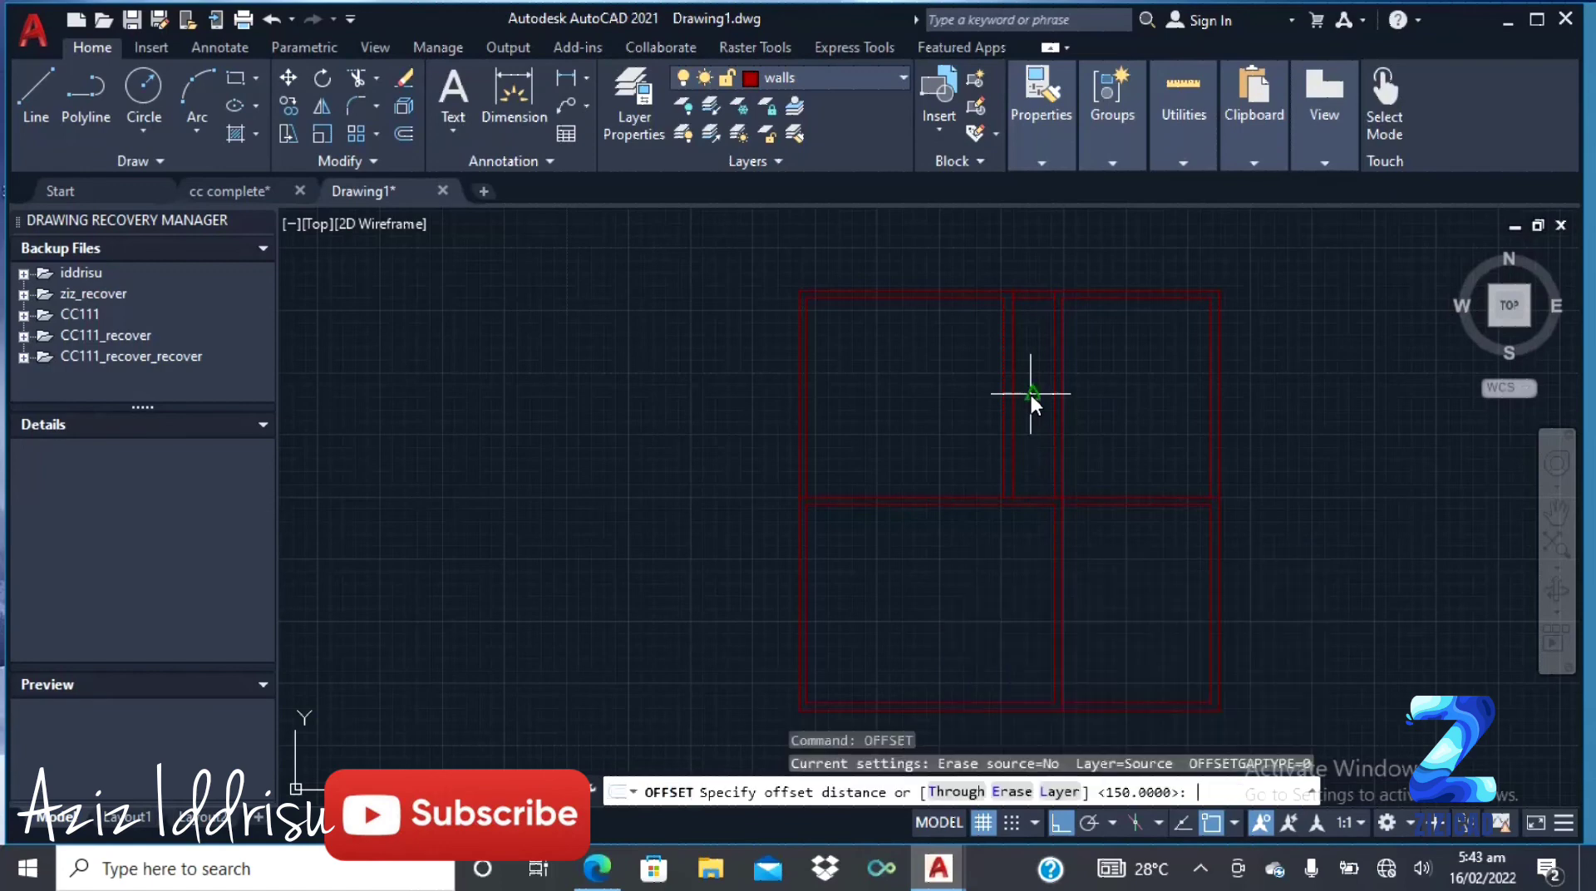
key(Return)
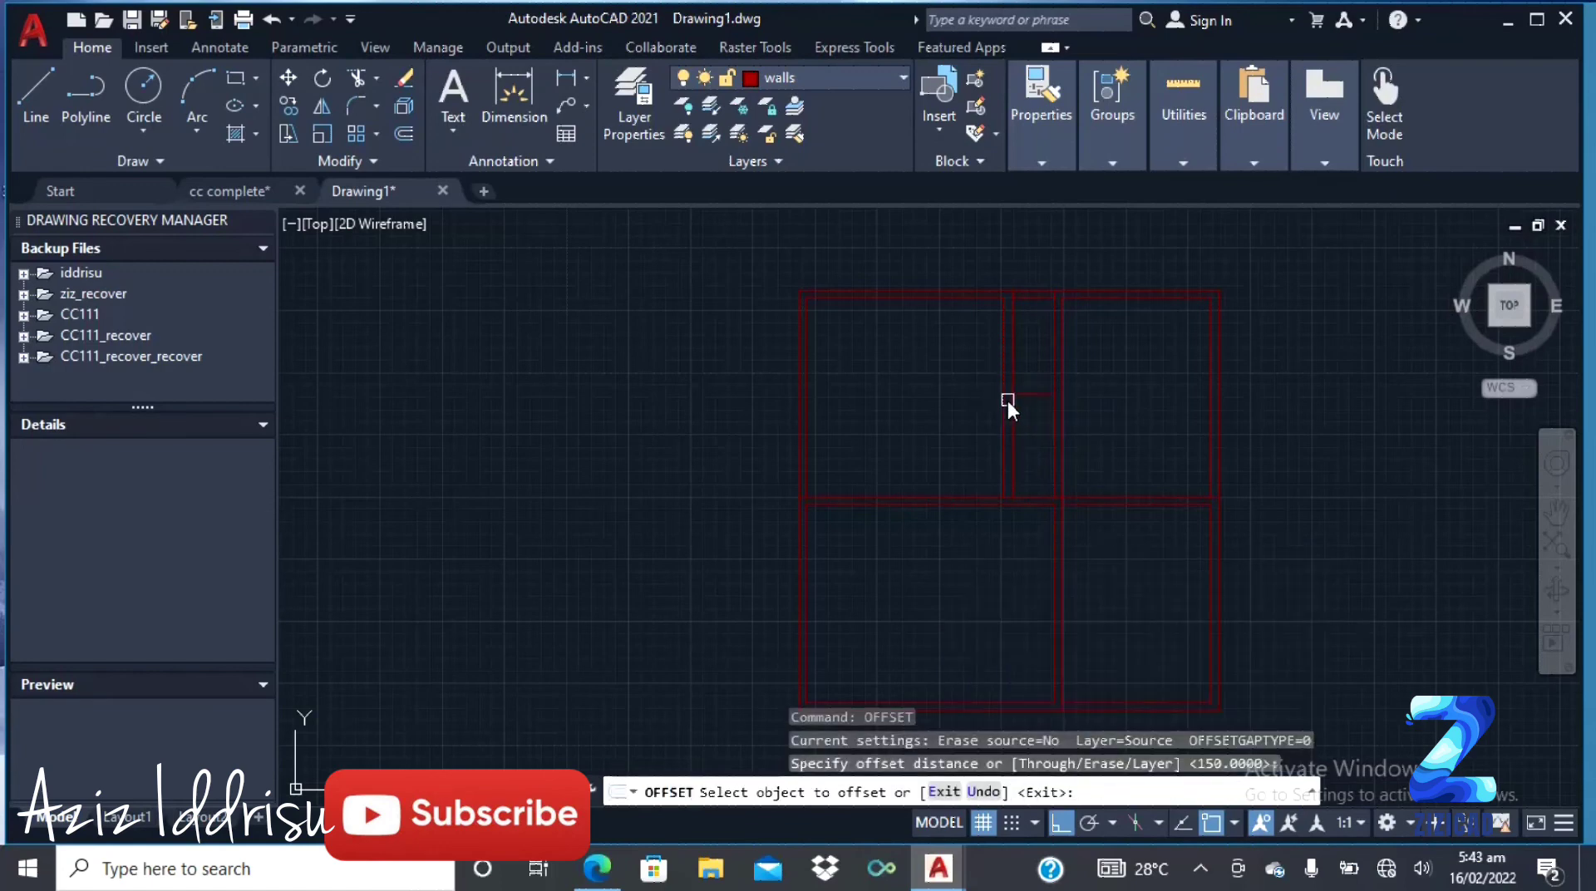
click(1023, 397)
click(1033, 336)
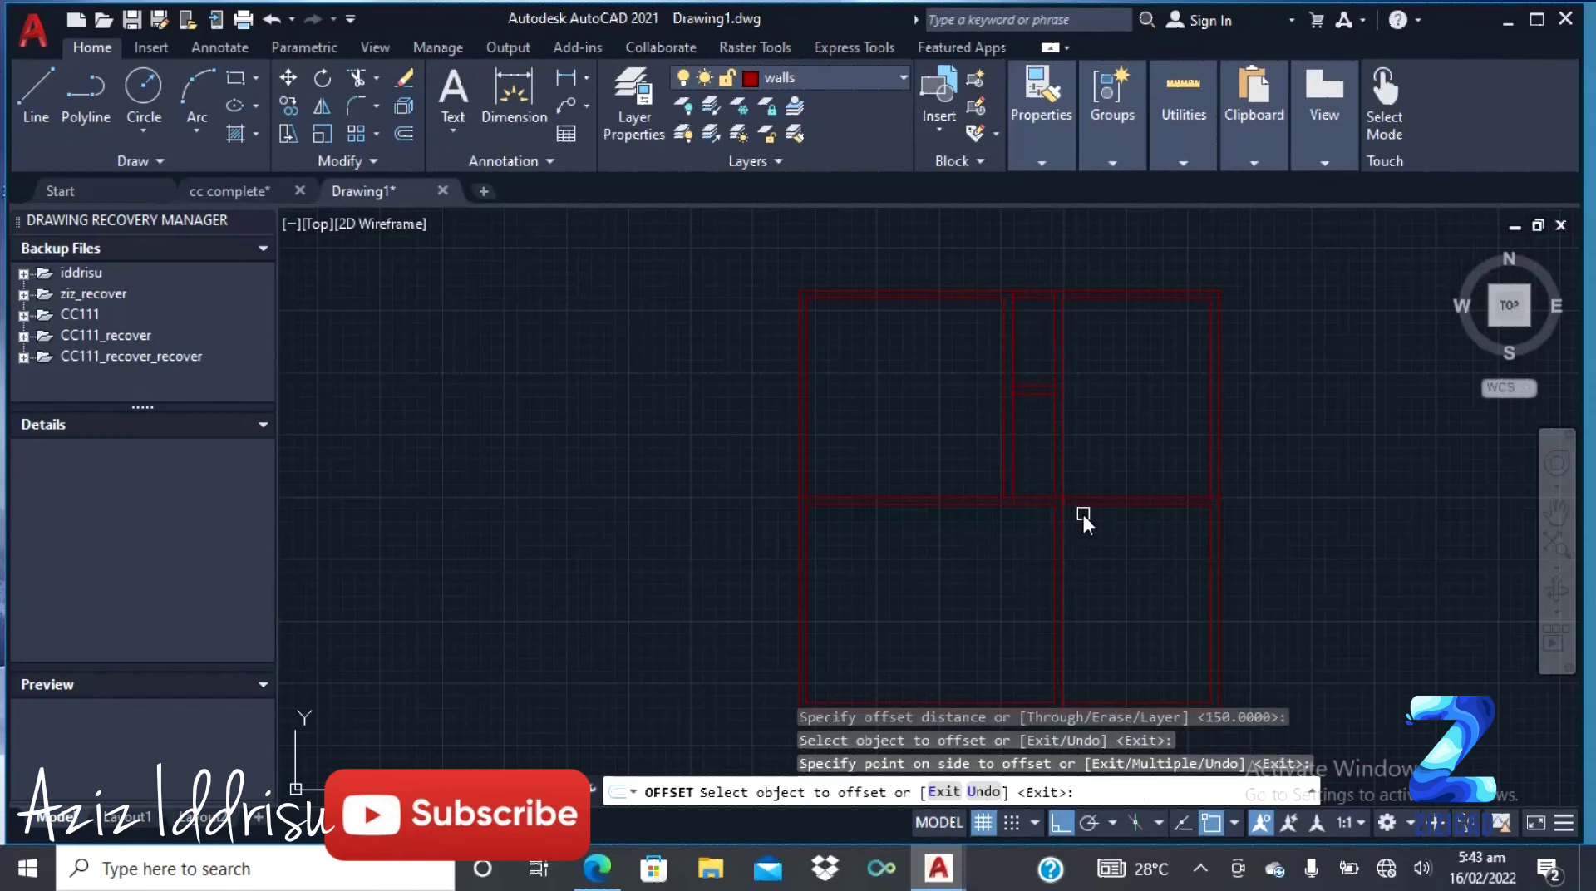
key(Escape)
key(Escape)
key(Escape)
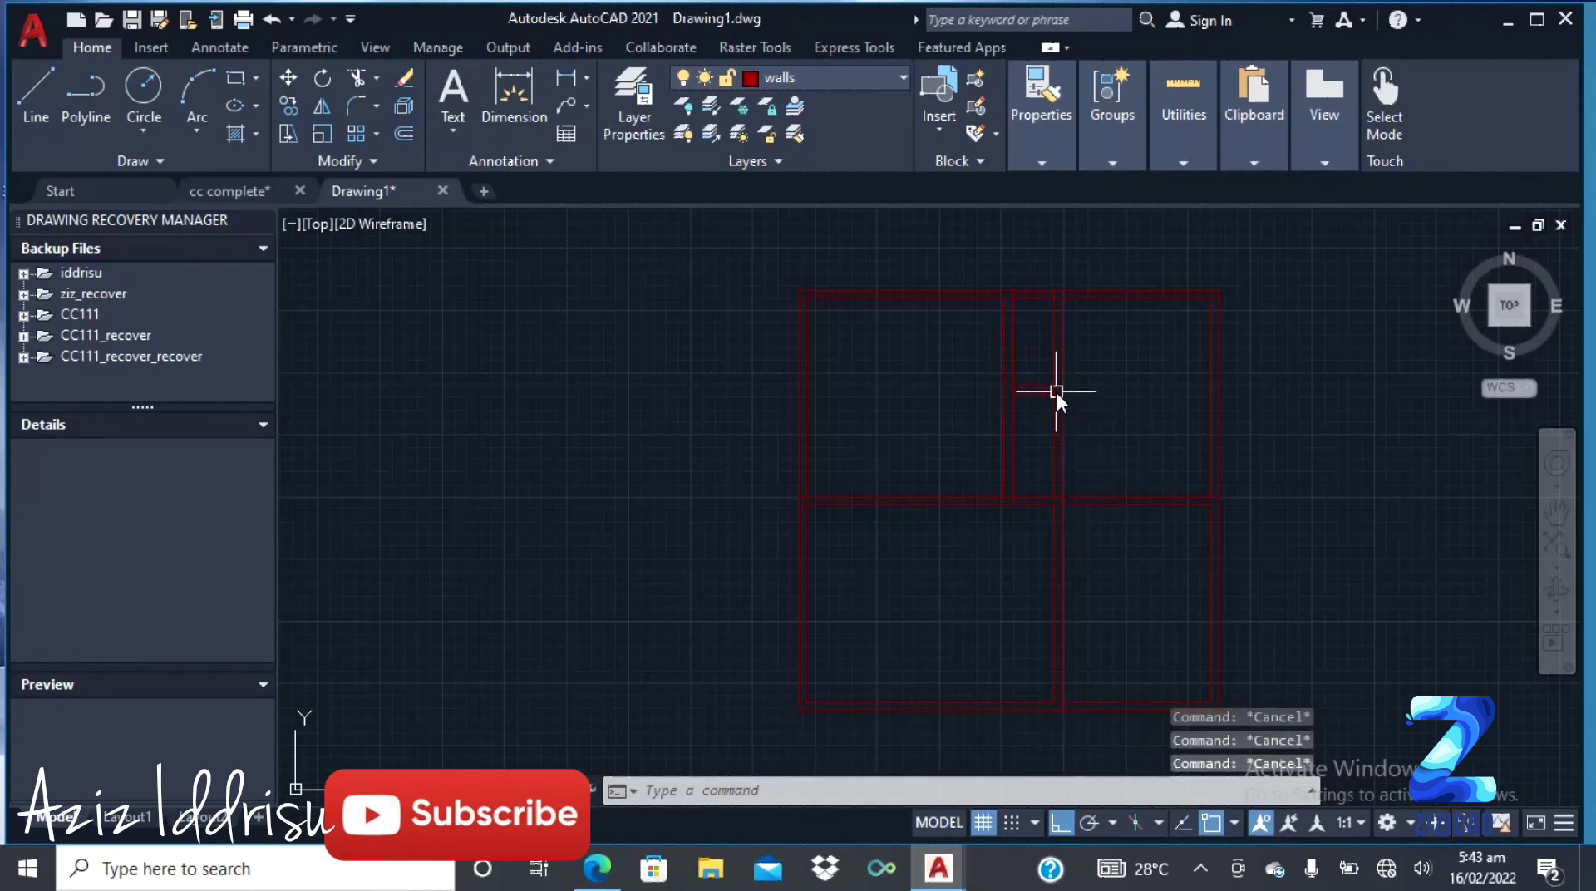
scroll(1058, 386, up, 5)
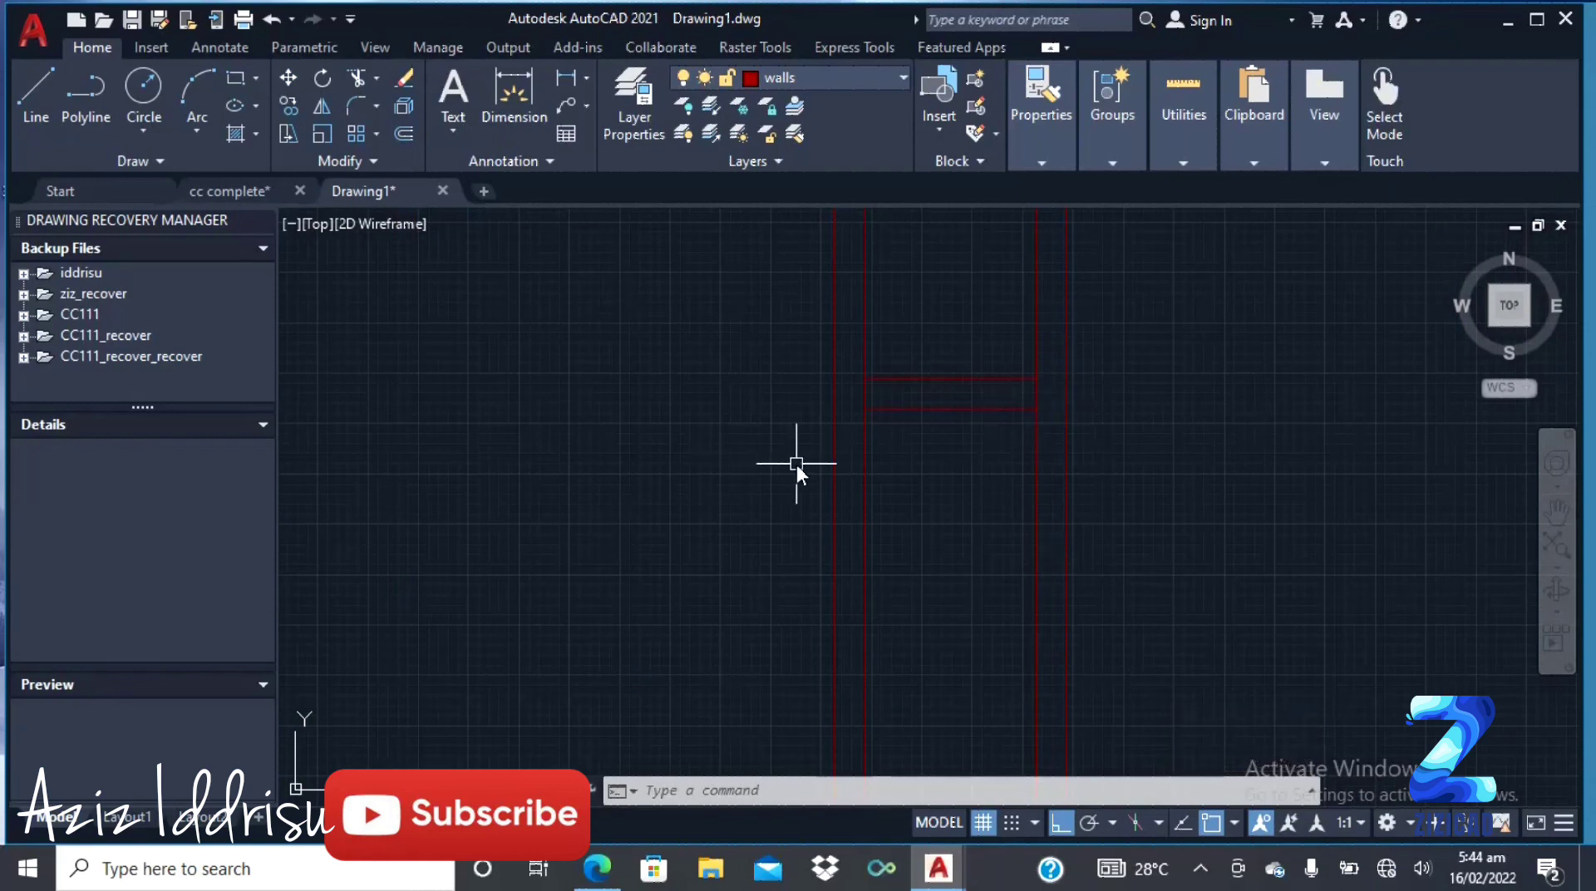
Step: Extend both short cross-wall lines to the upper-right room's right outer wall with EXTEND
text(EX)
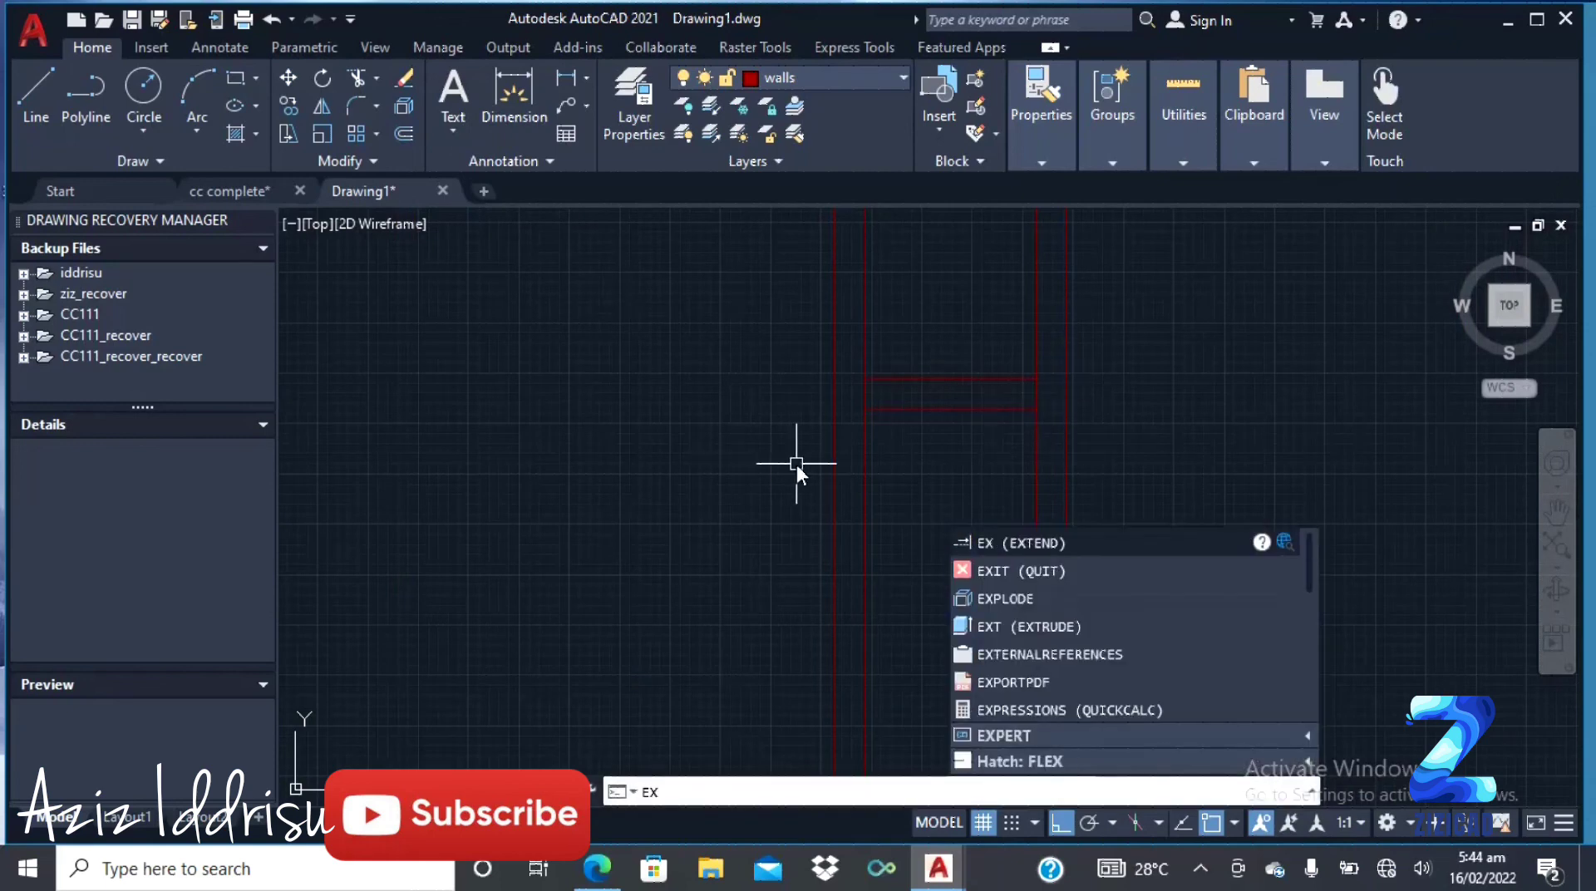
key(Return)
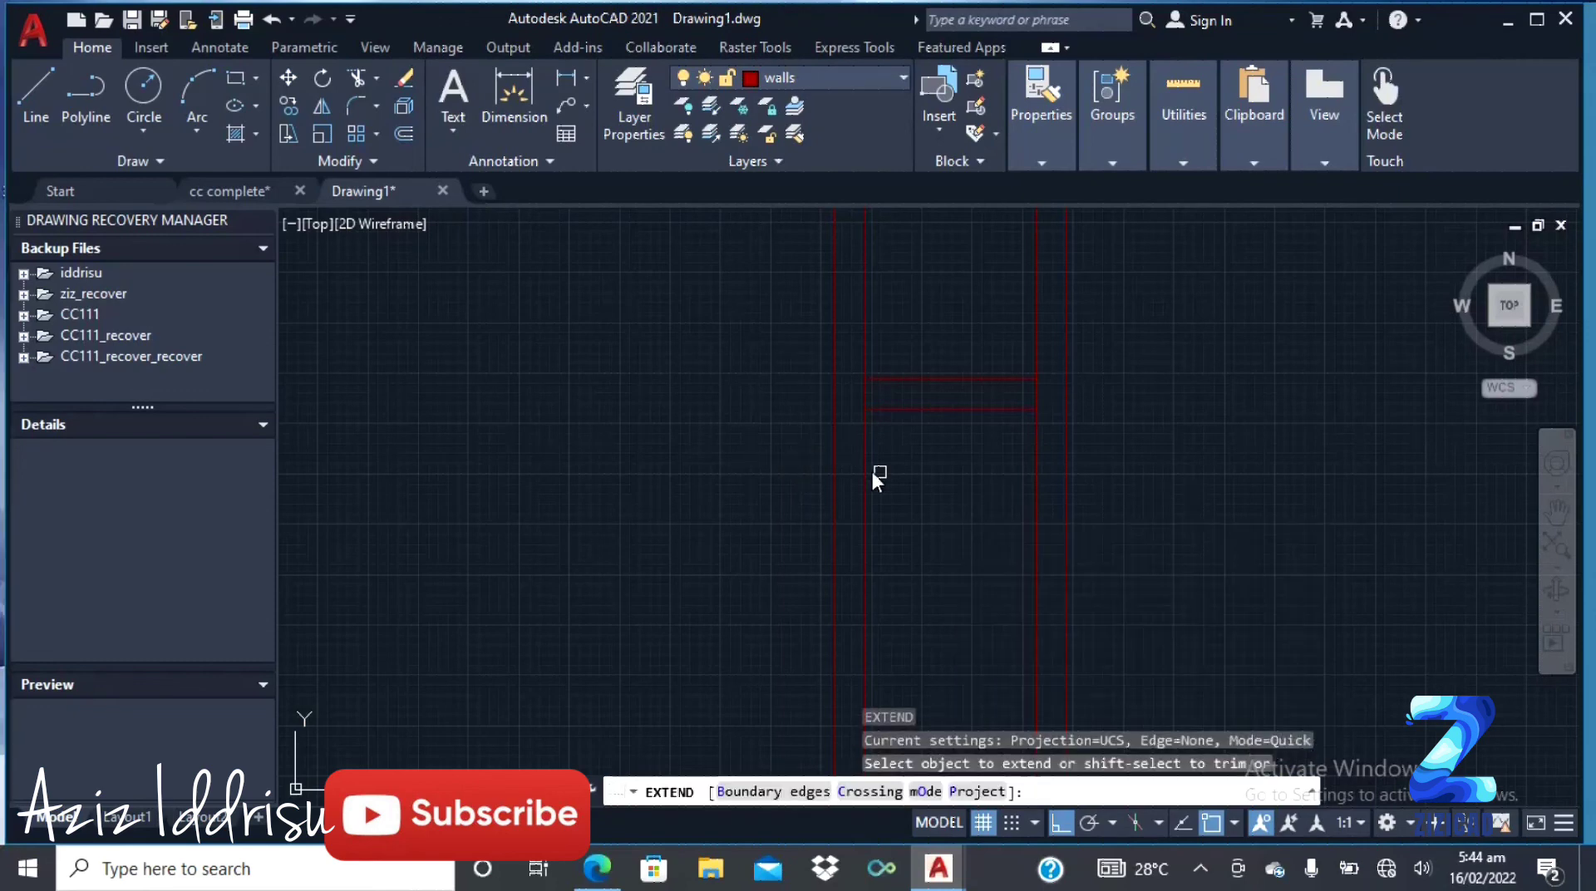
click(1029, 380)
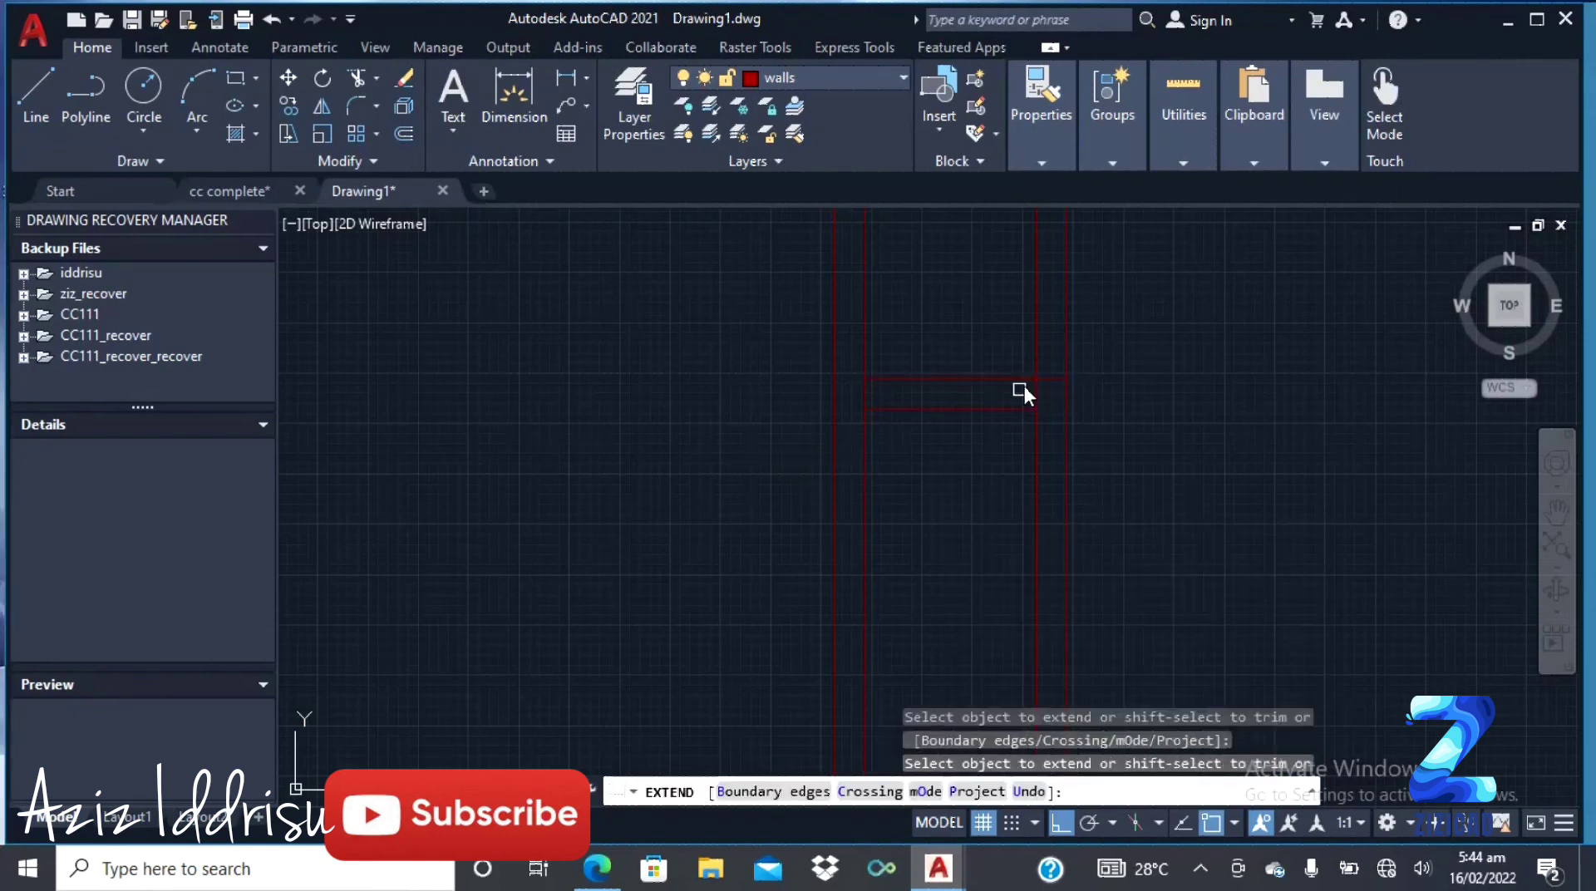
click(1010, 409)
scroll(1135, 350, down, 4)
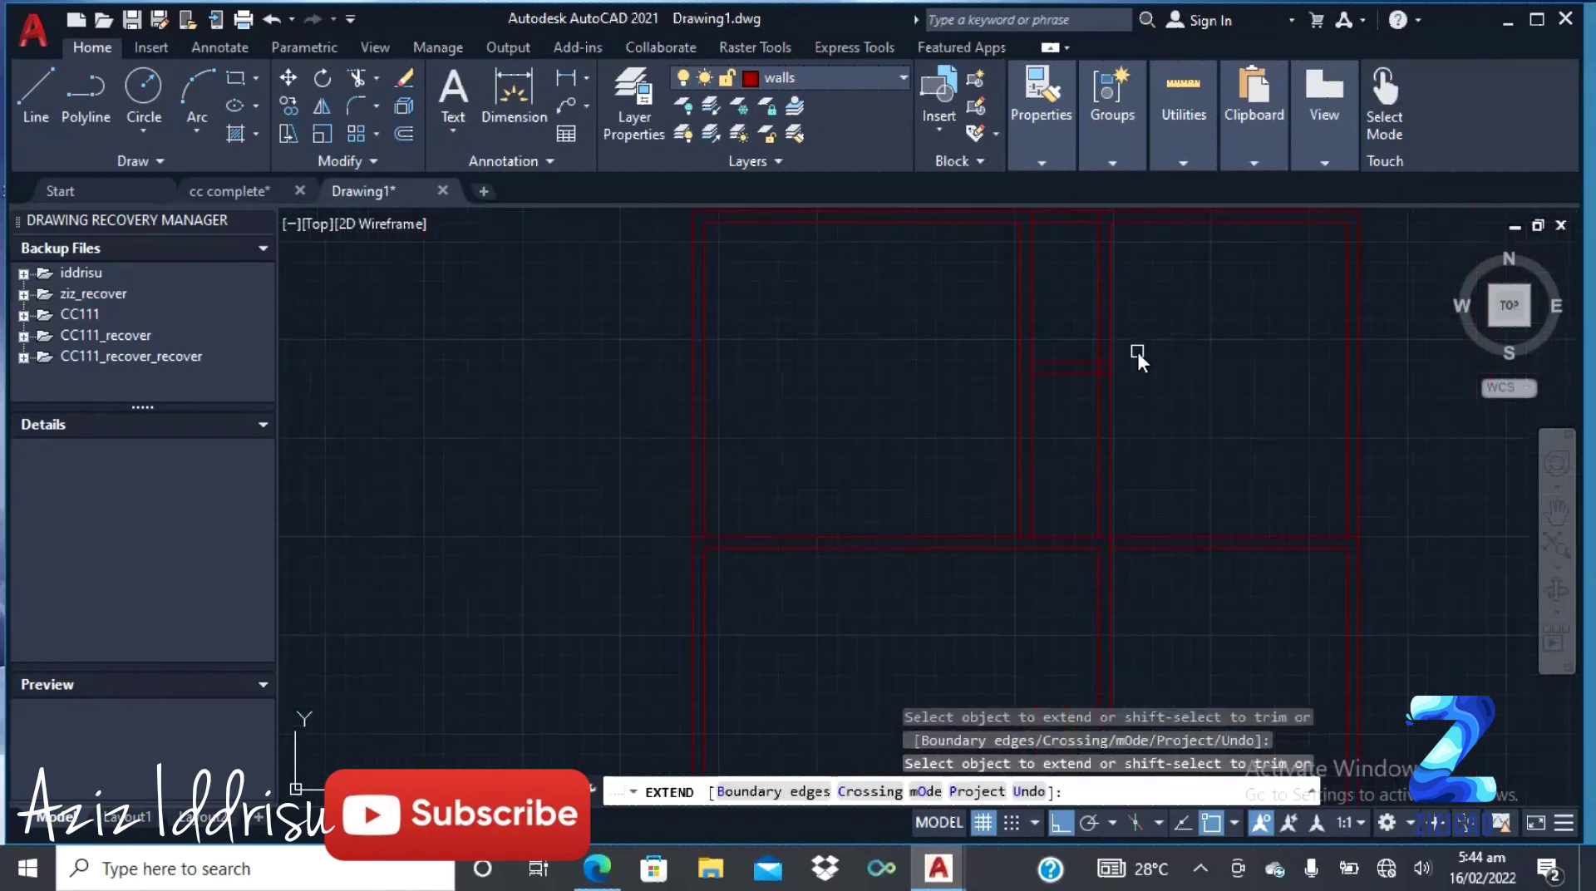
scroll(1137, 352, down, 4)
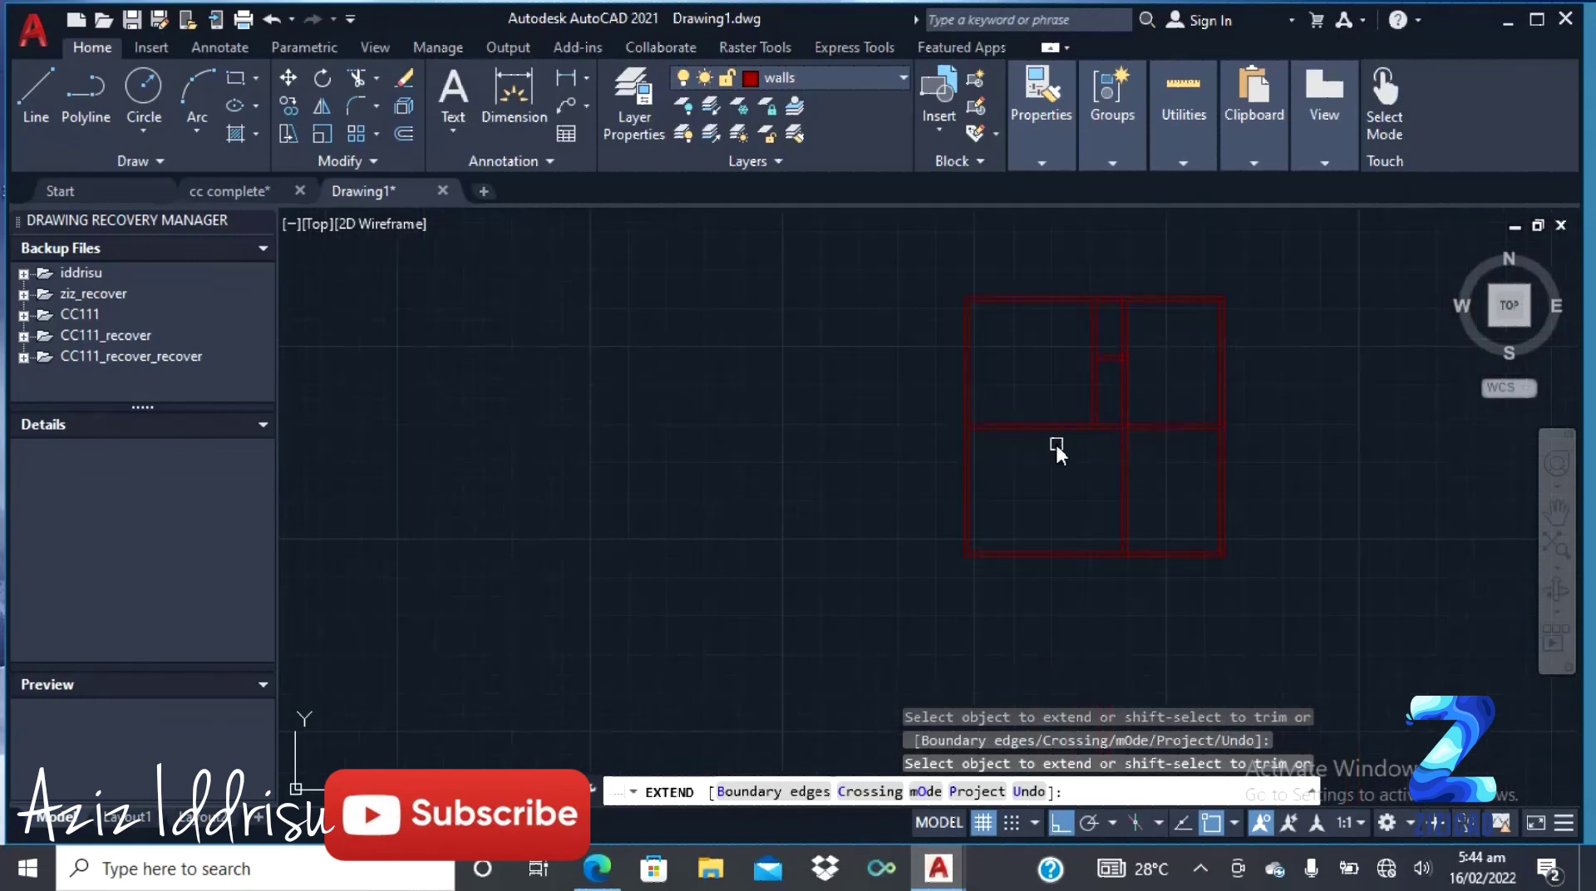
scroll(1055, 441, up, 4)
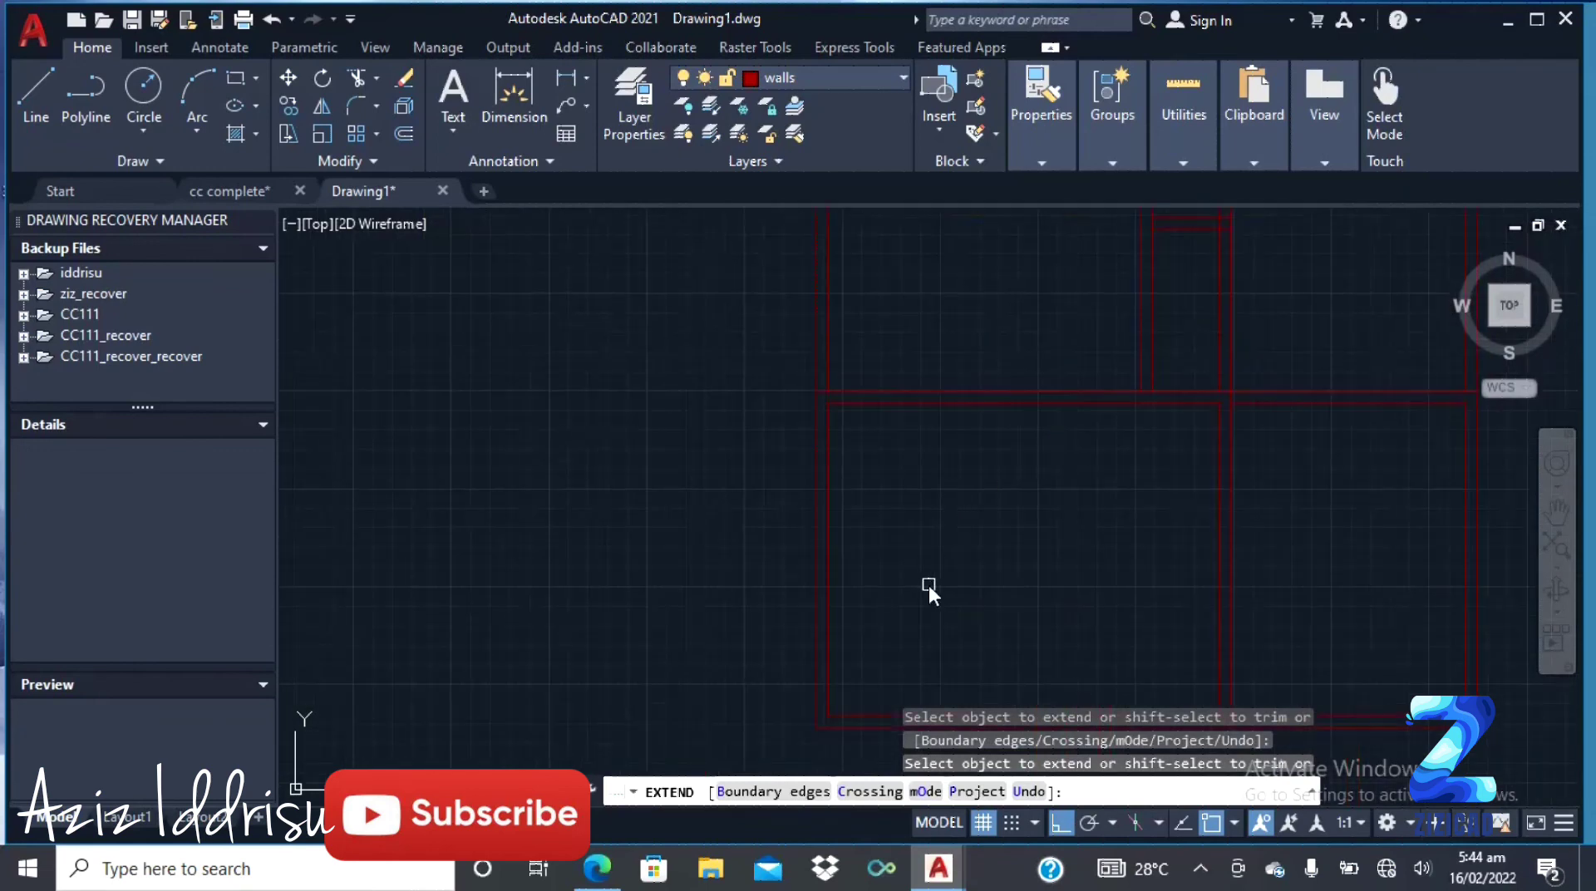
scroll(929, 585, down, 4)
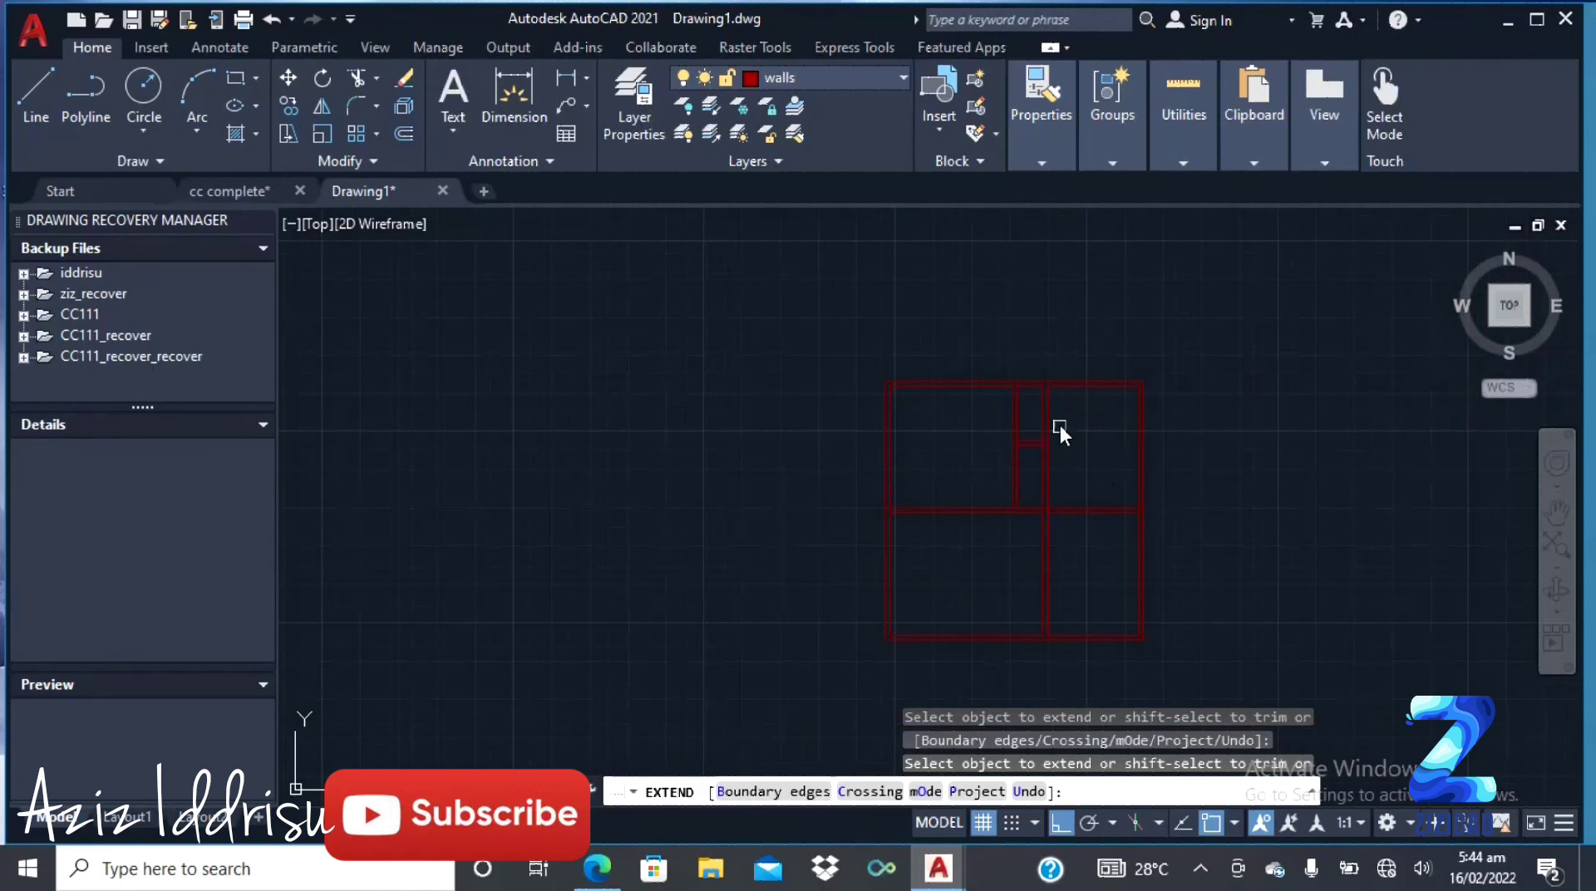
scroll(1044, 457, up, 4)
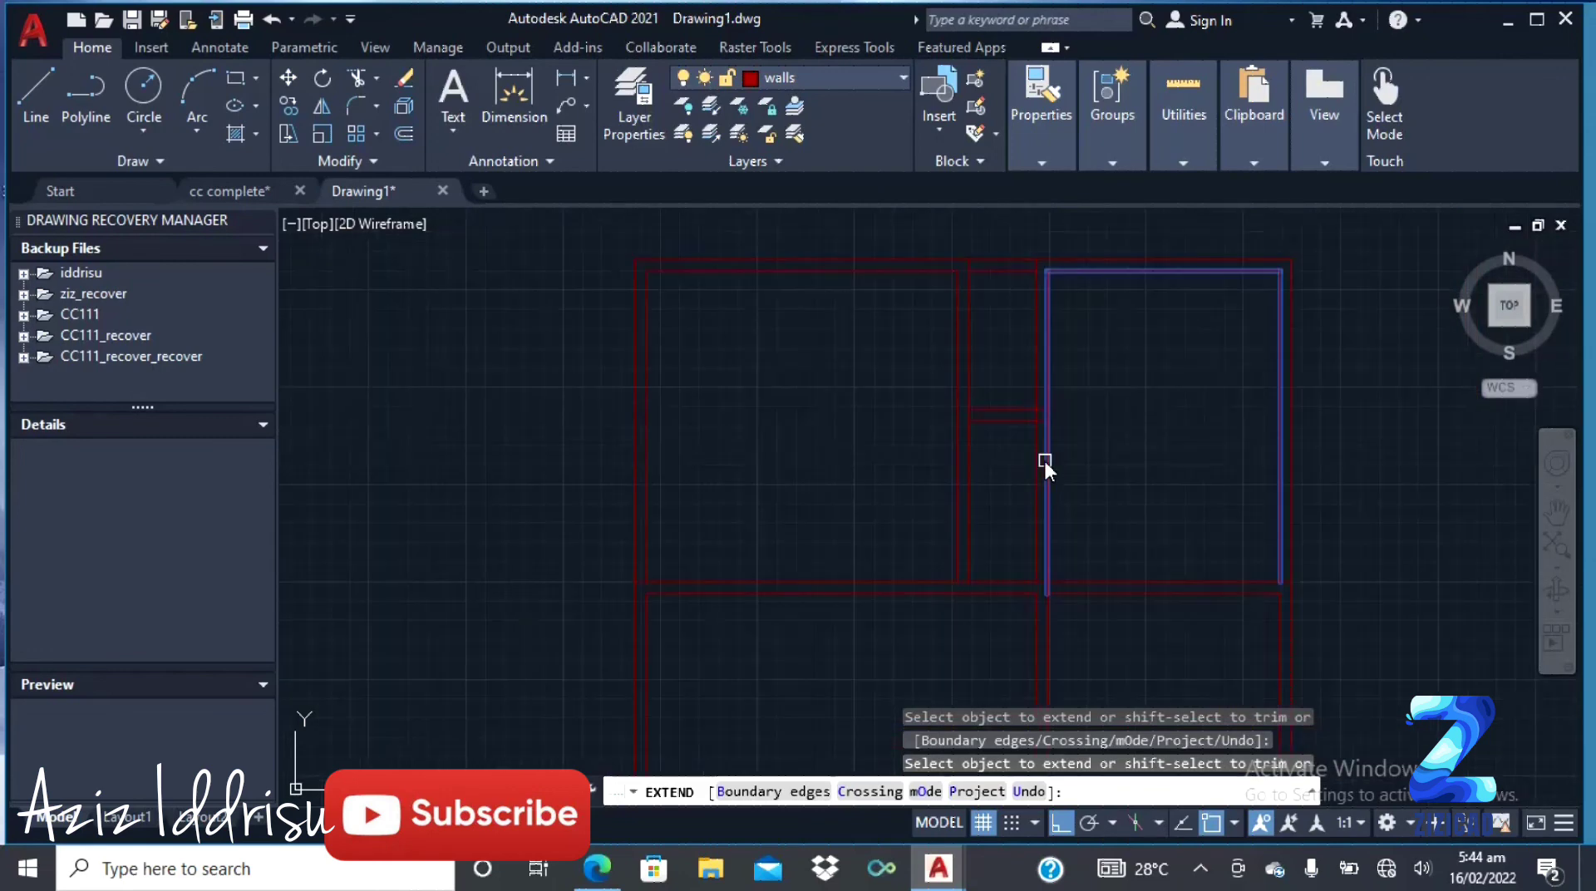
click(1043, 416)
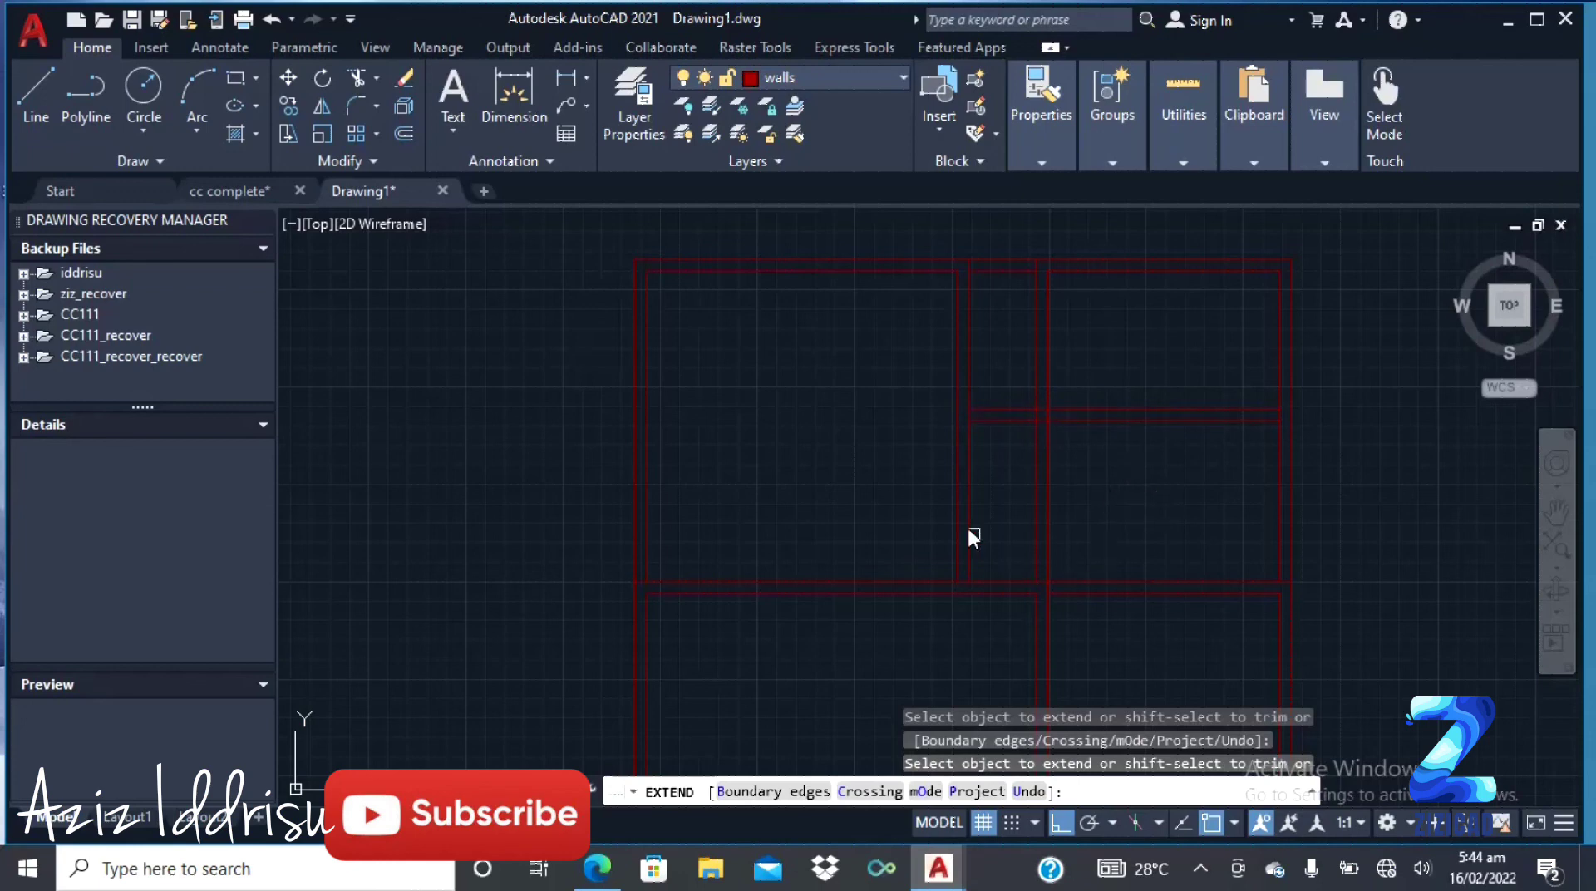
scroll(1084, 476, down, 4)
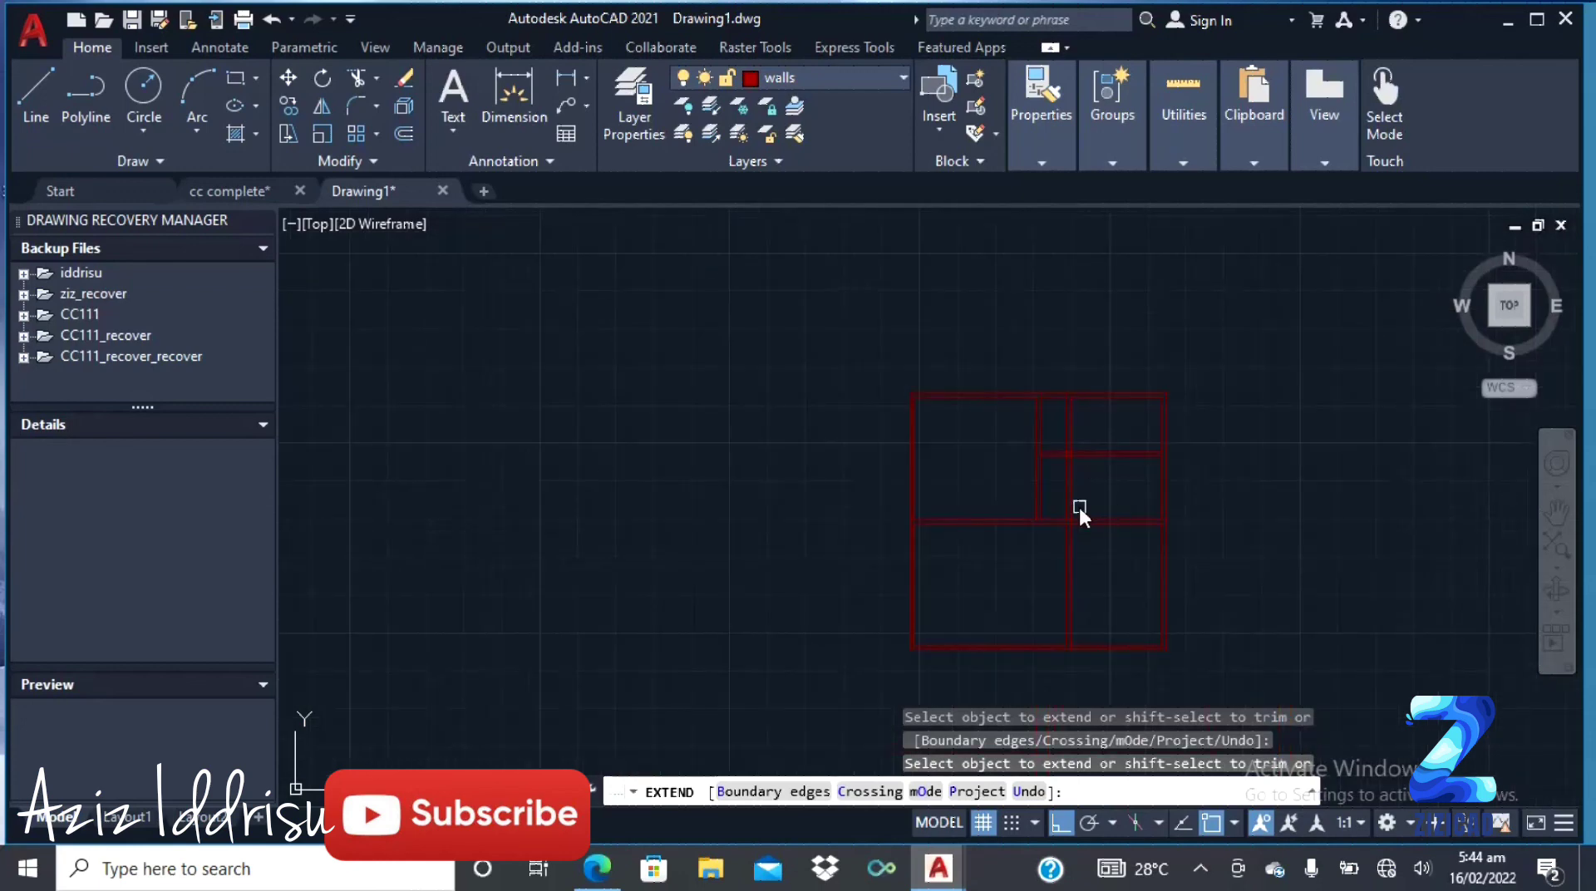
scroll(1079, 504, up, 4)
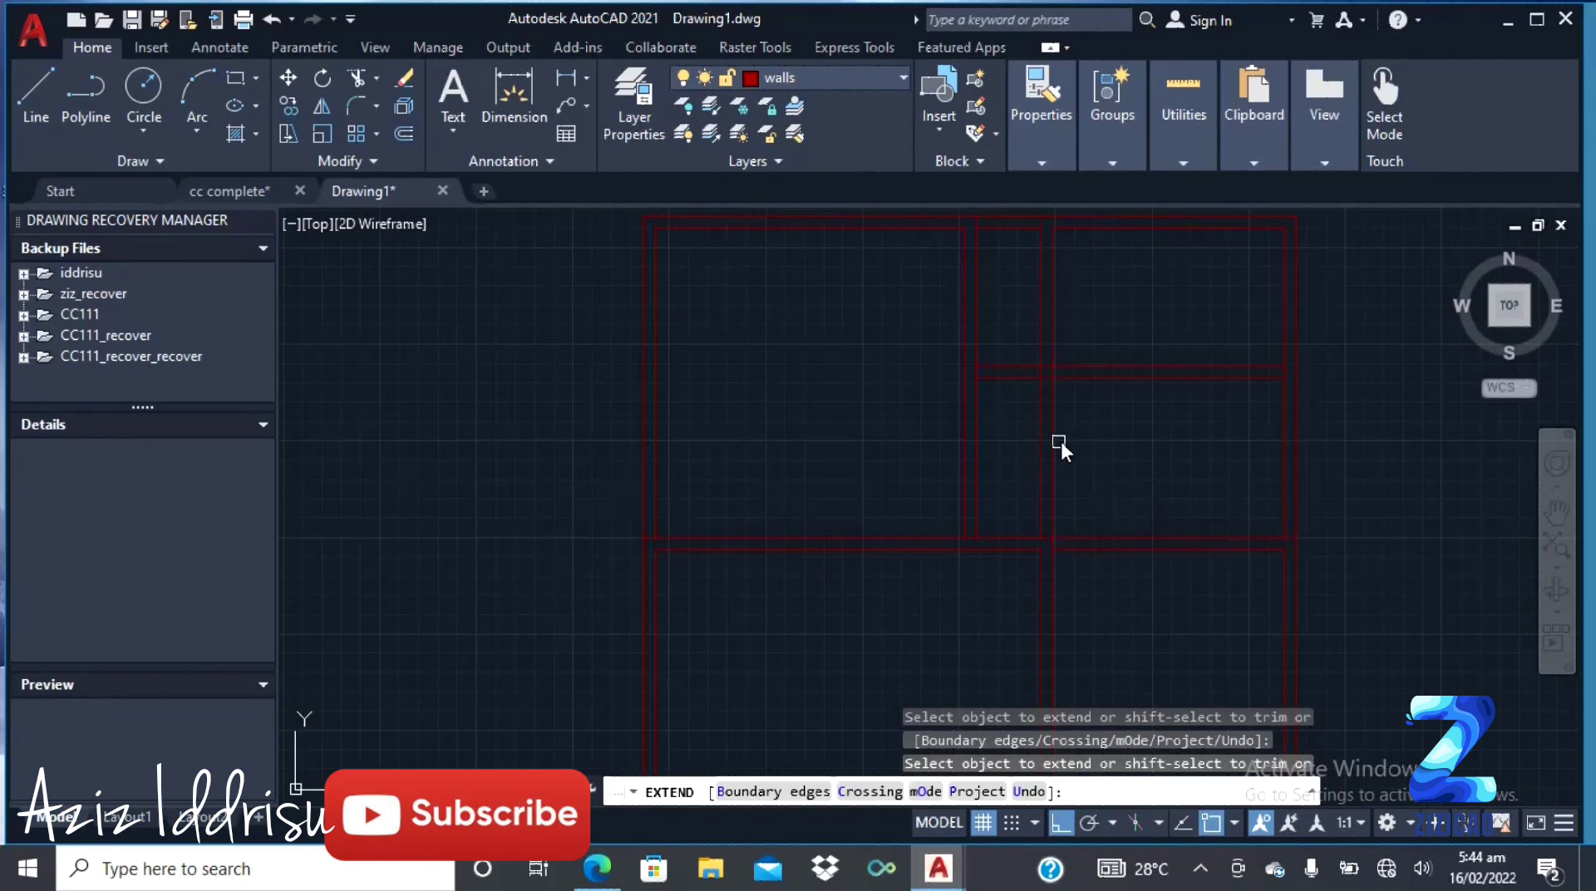
key(Escape)
key(Escape)
key(Escape)
key(Escape)
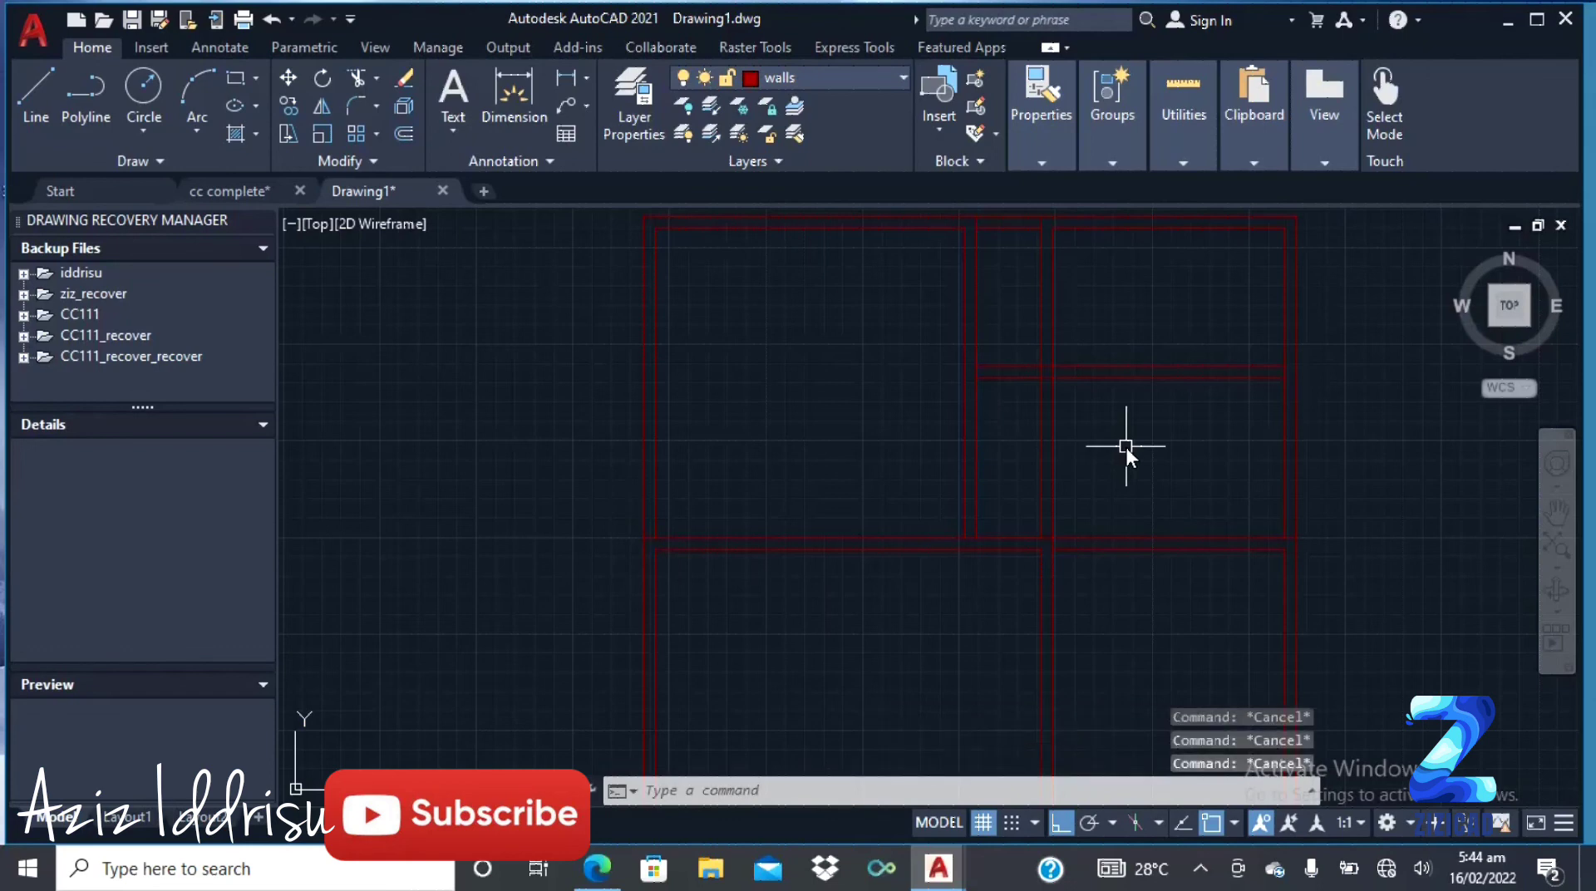
Step: Trim the vertical junction segment, the short top segment and the vertical stub into clean T-joints
text(T)
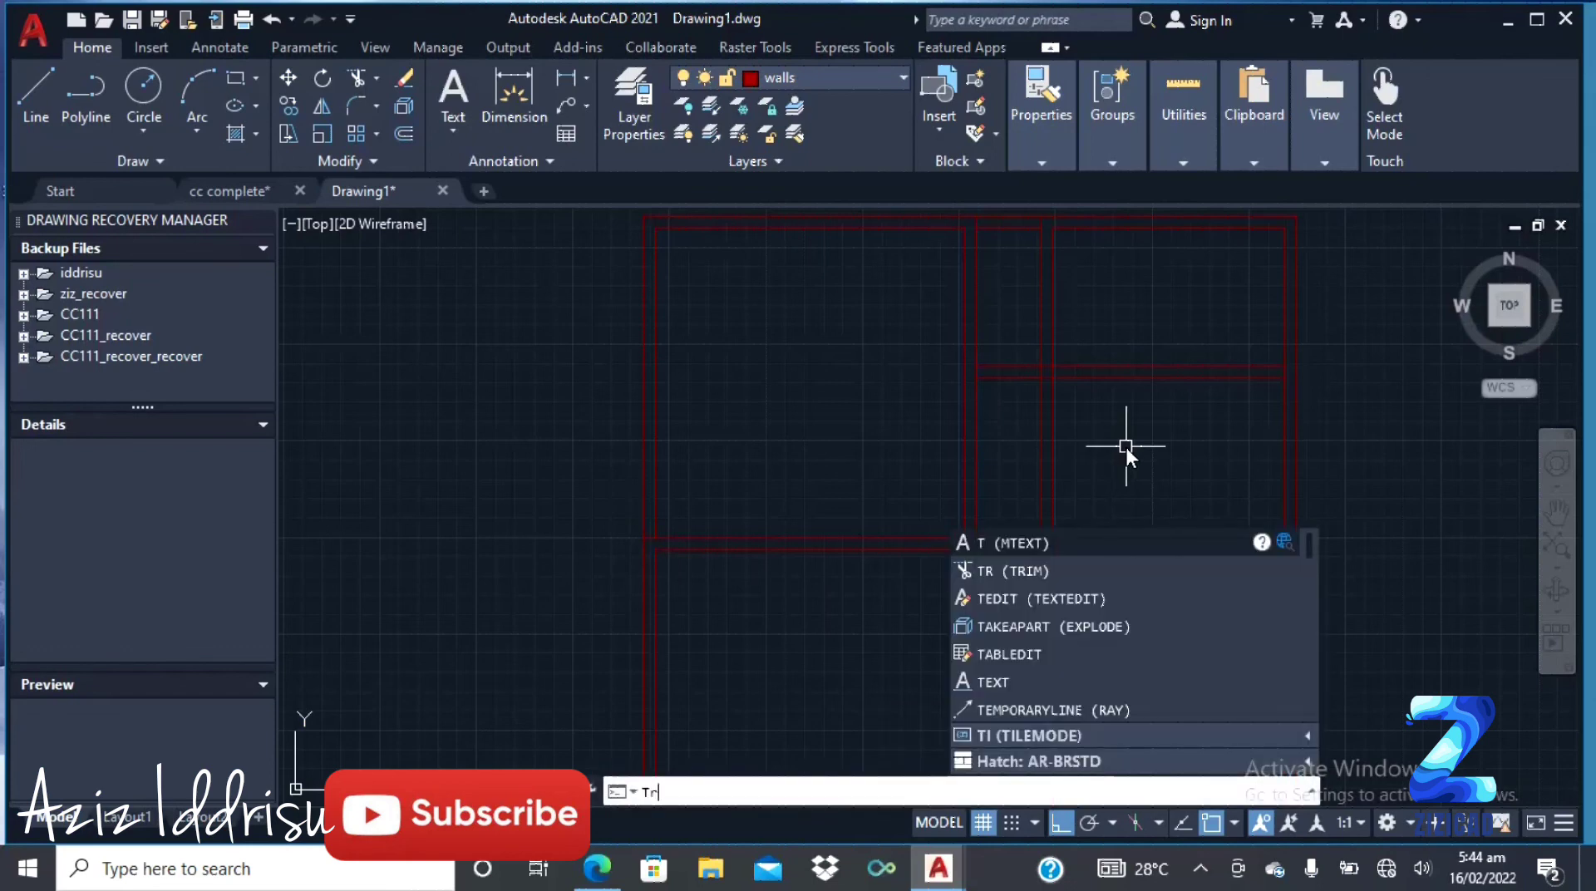
text(R)
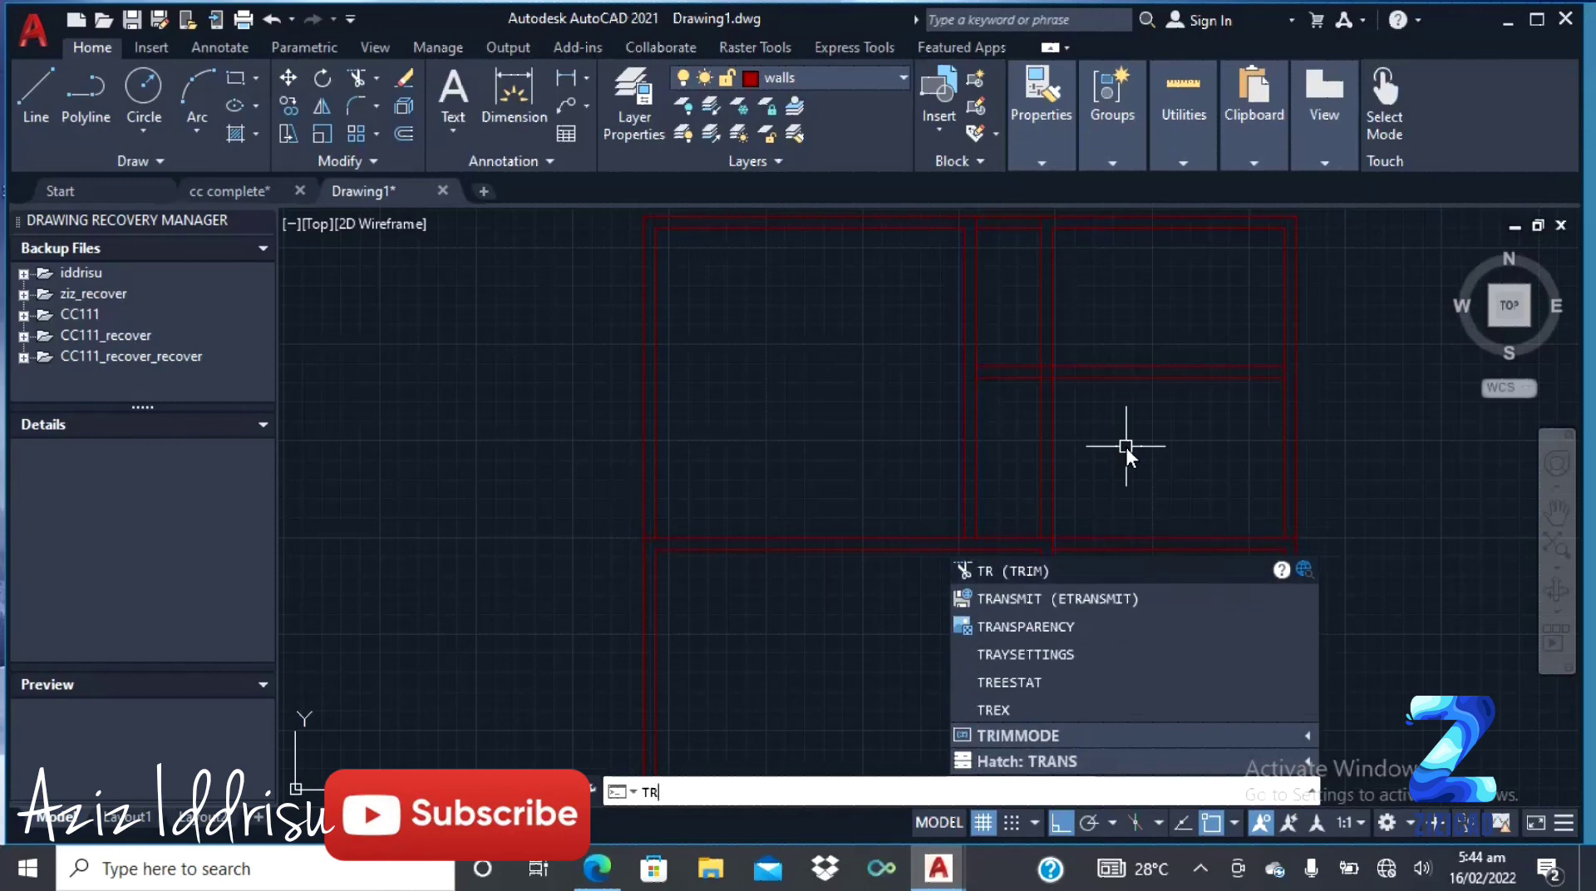
key(Return)
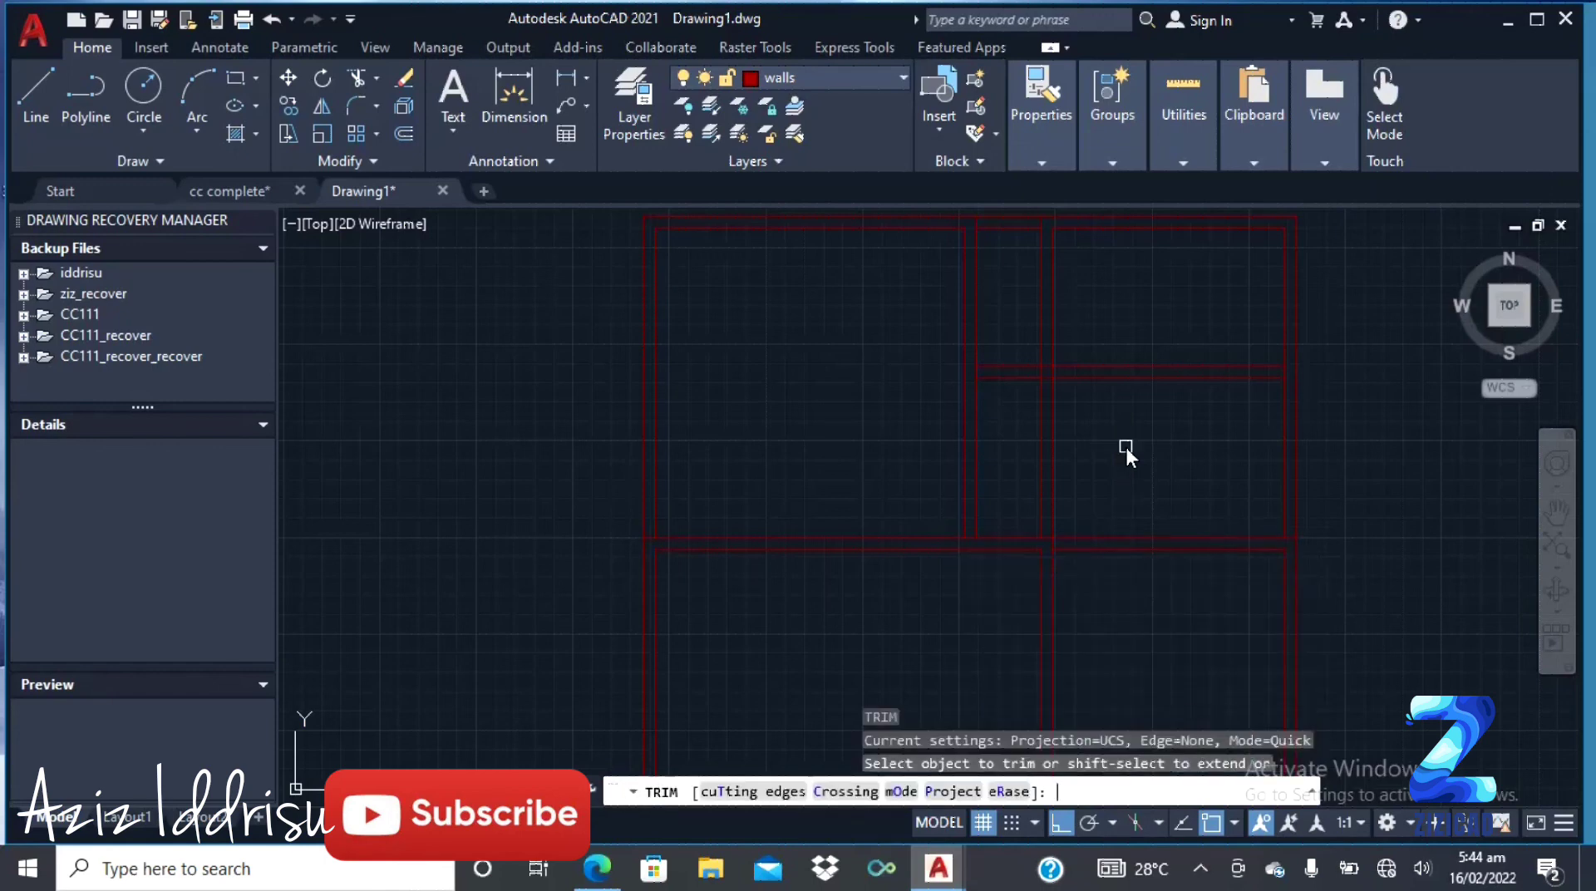
click(1041, 409)
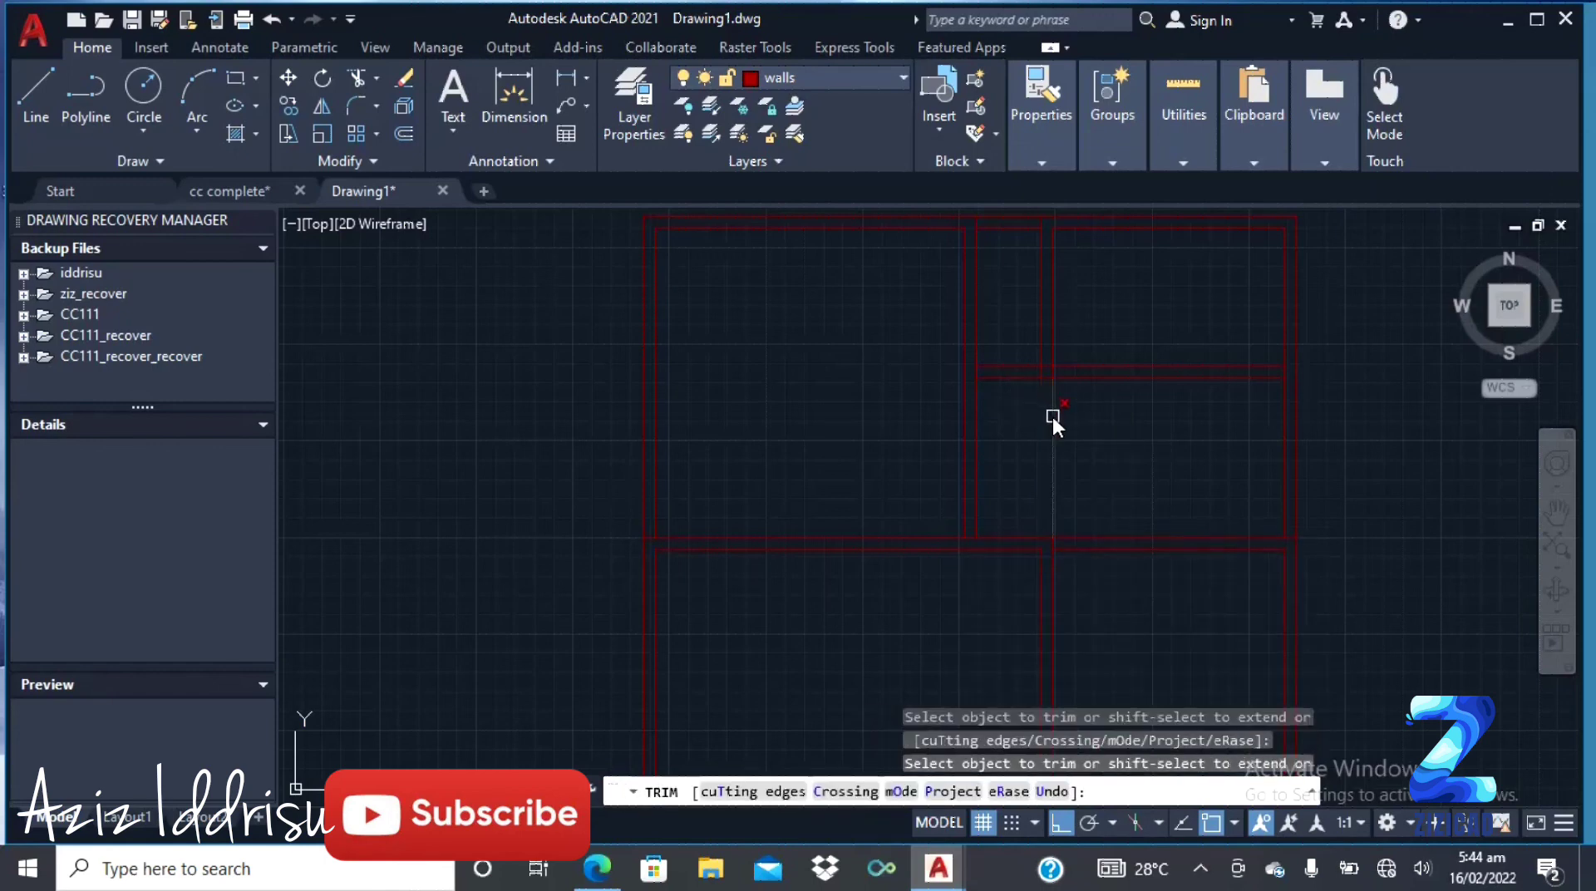
scroll(1052, 417, up, 4)
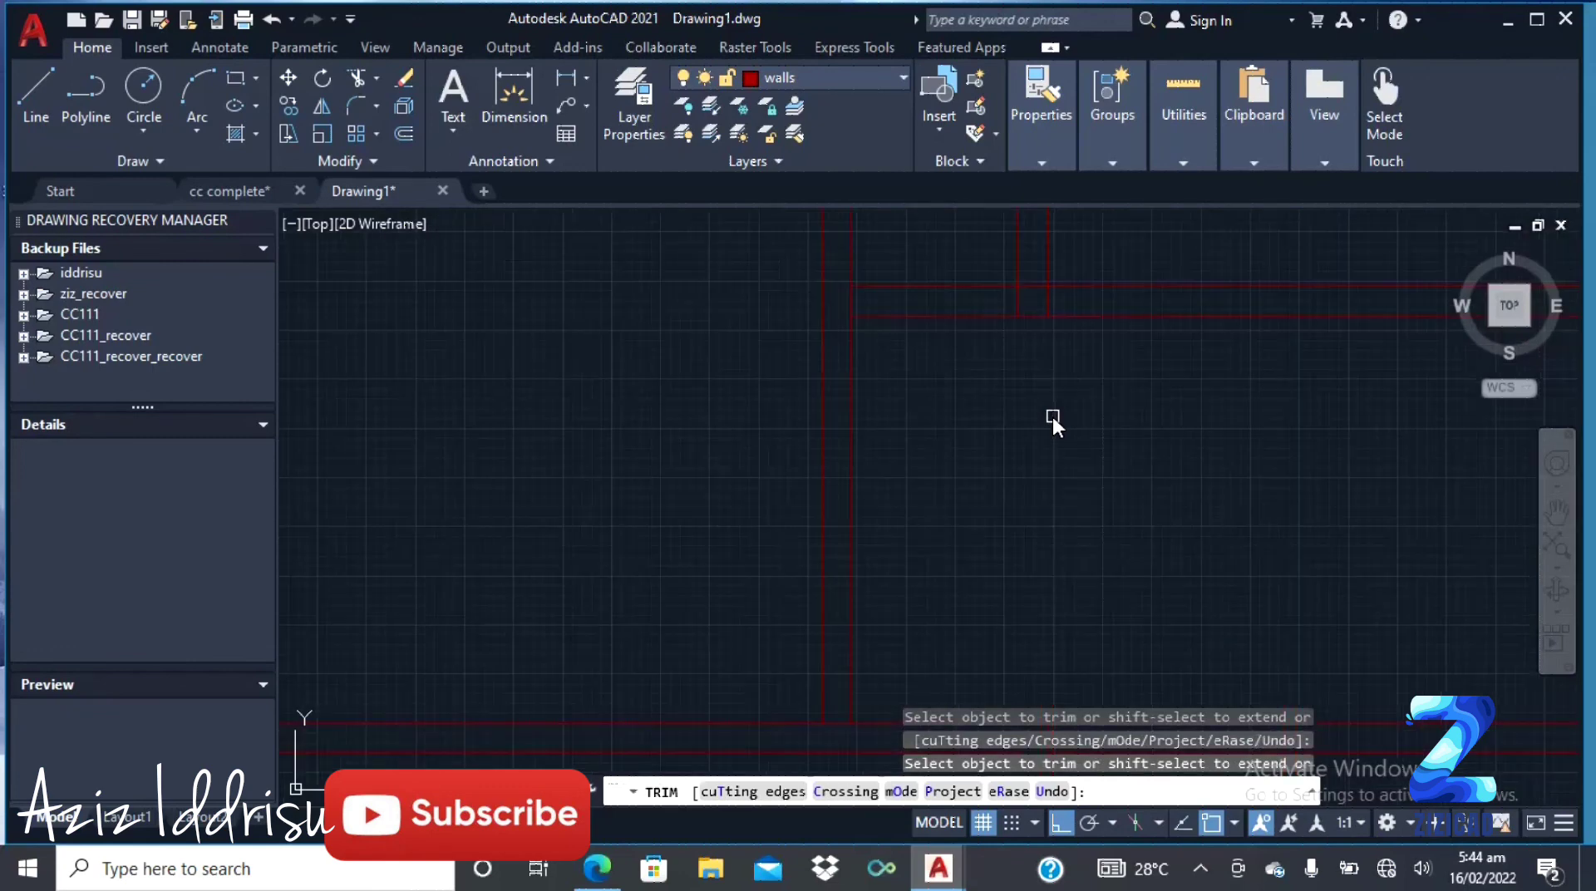
click(1030, 288)
scroll(1016, 349, down, 3)
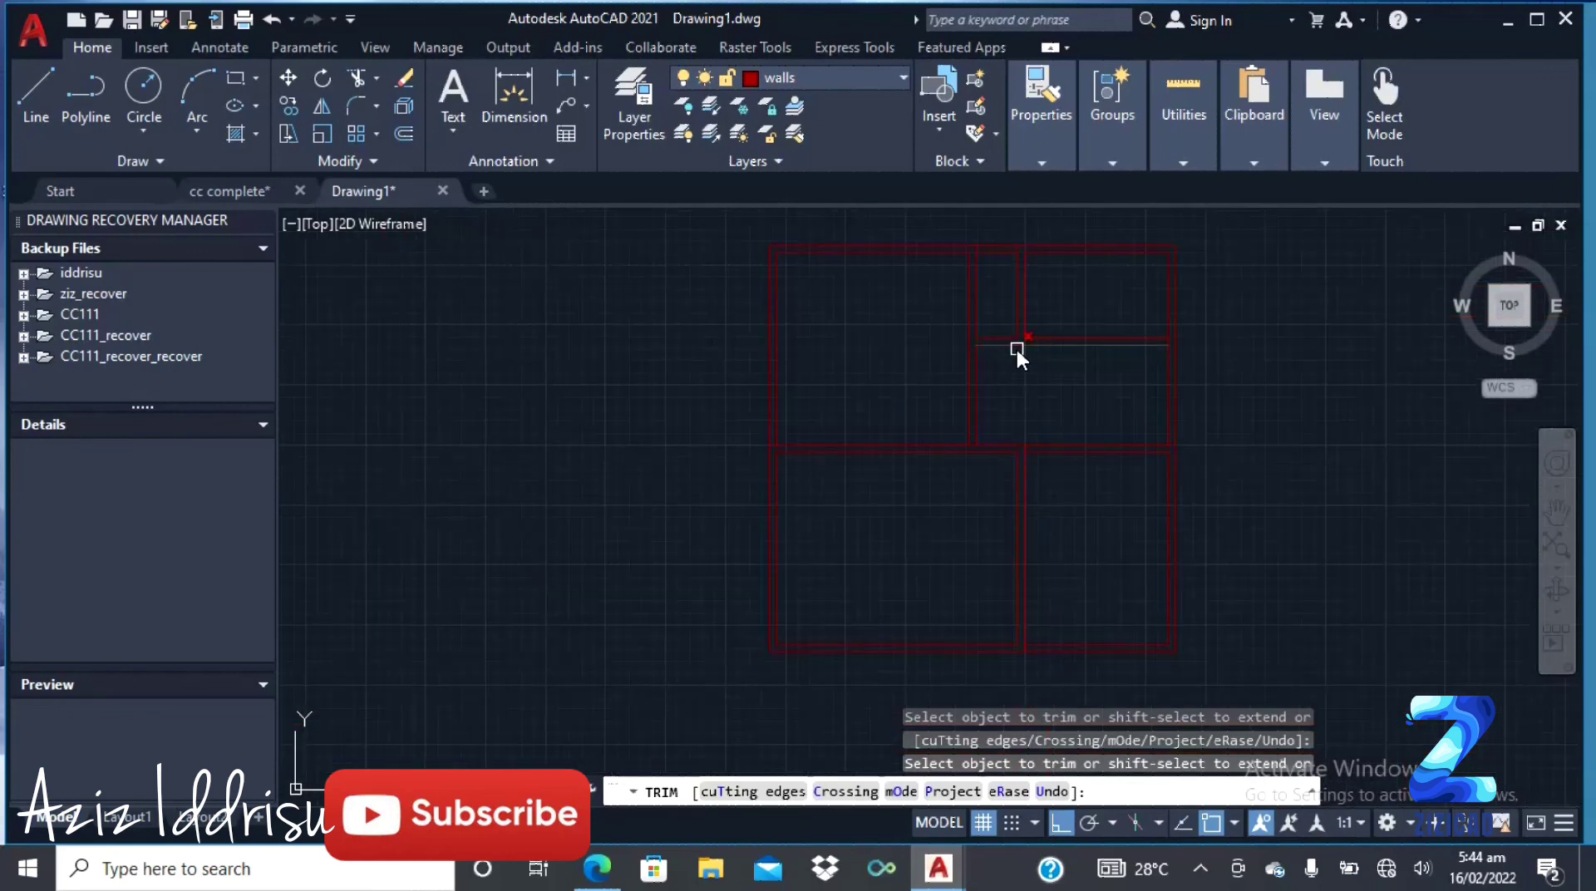
scroll(1016, 346, down, 2)
scroll(990, 278, up, 5)
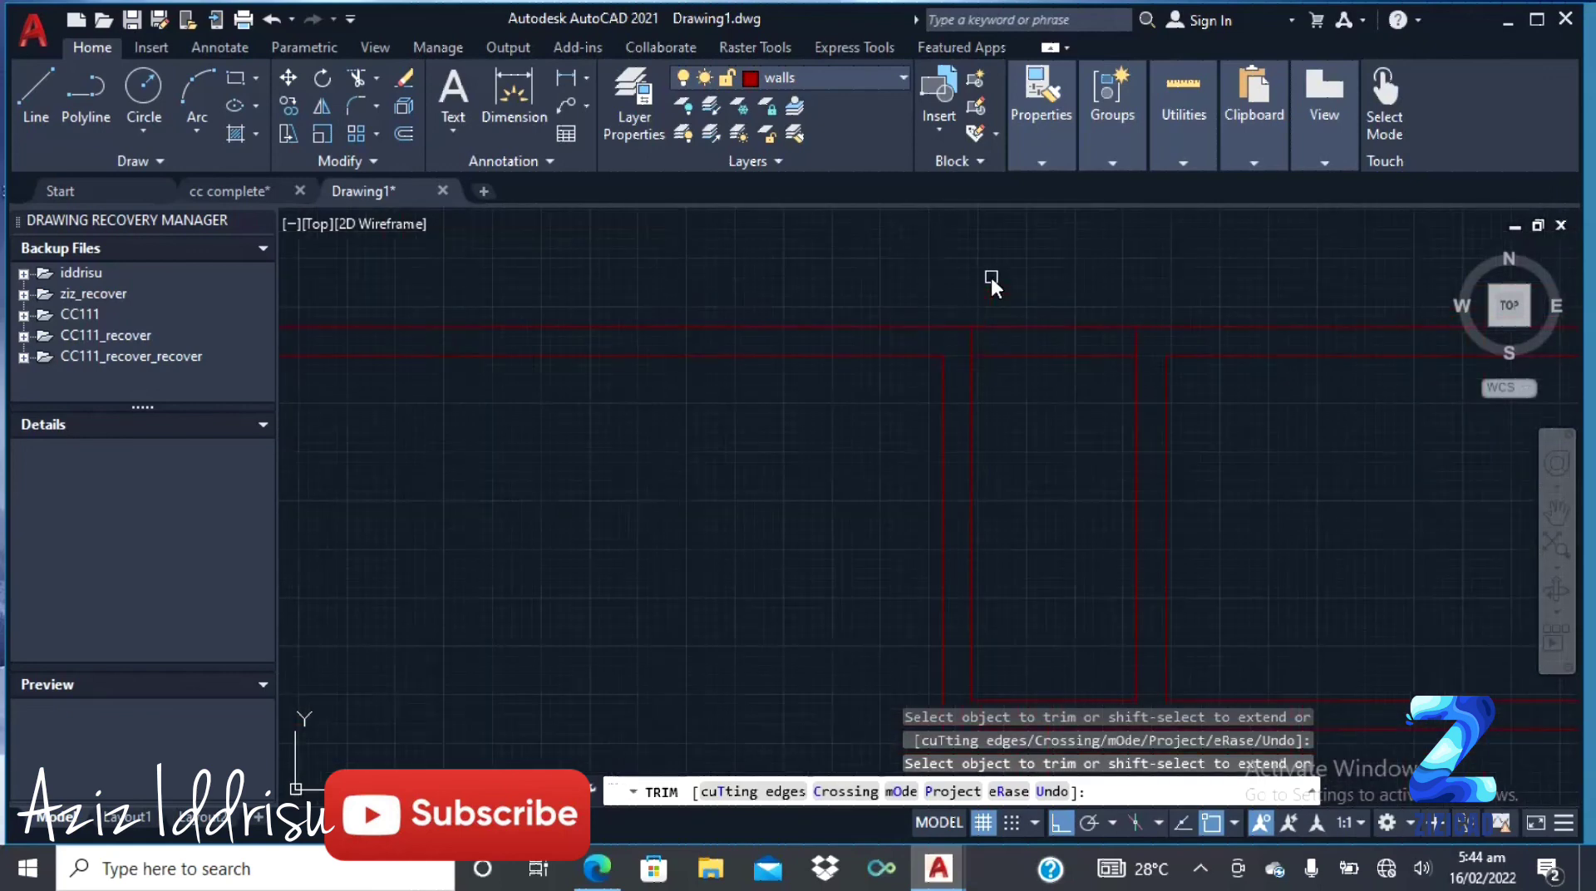
click(966, 339)
scroll(891, 233, down, 5)
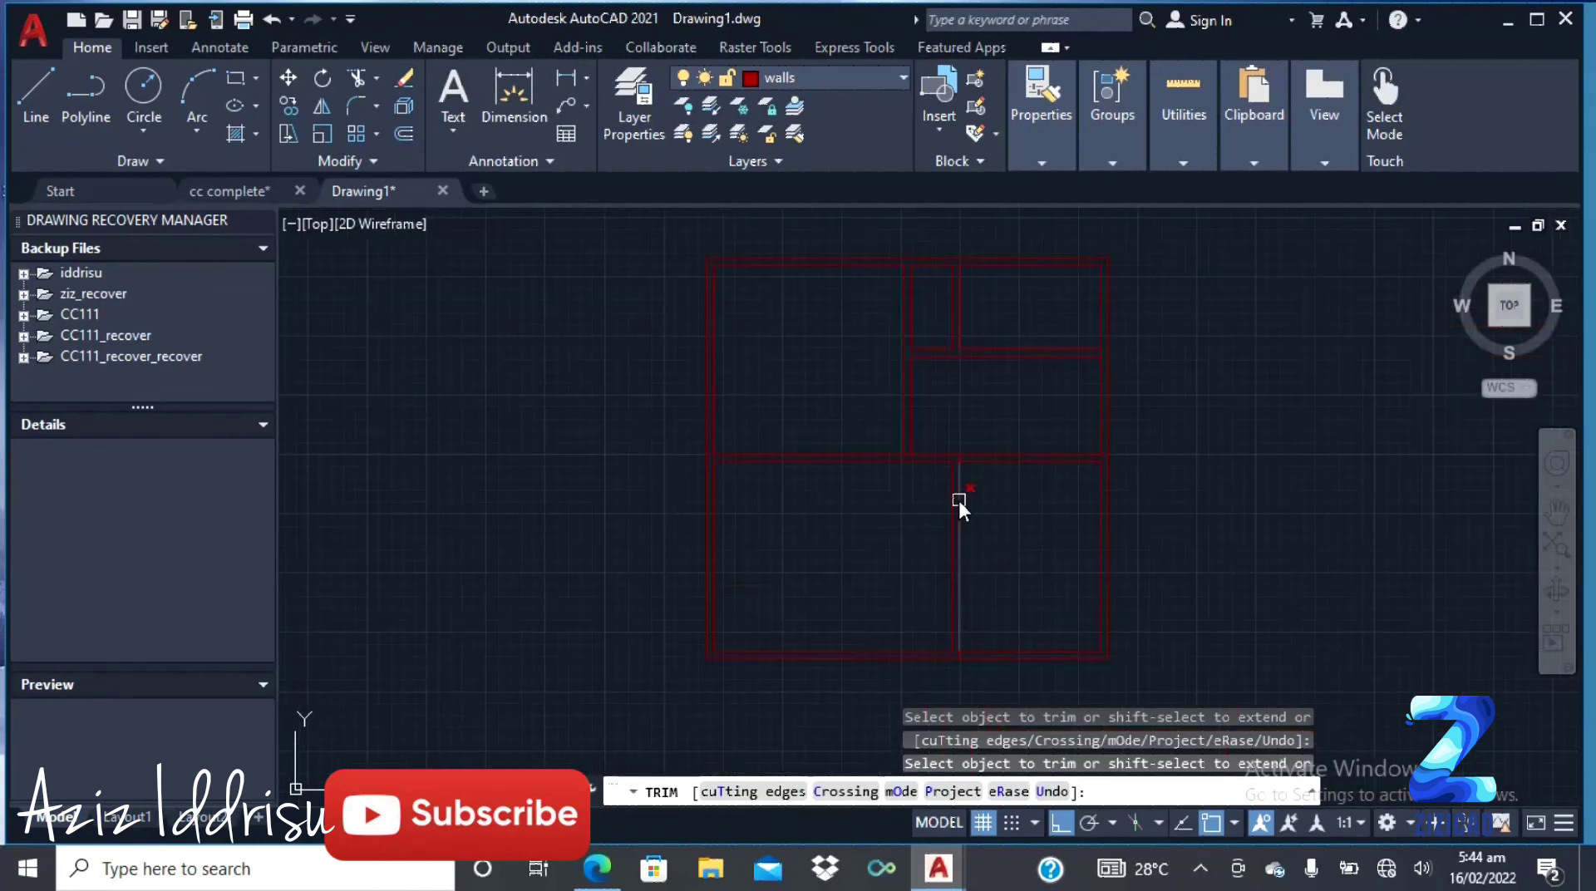
scroll(959, 501, up, 5)
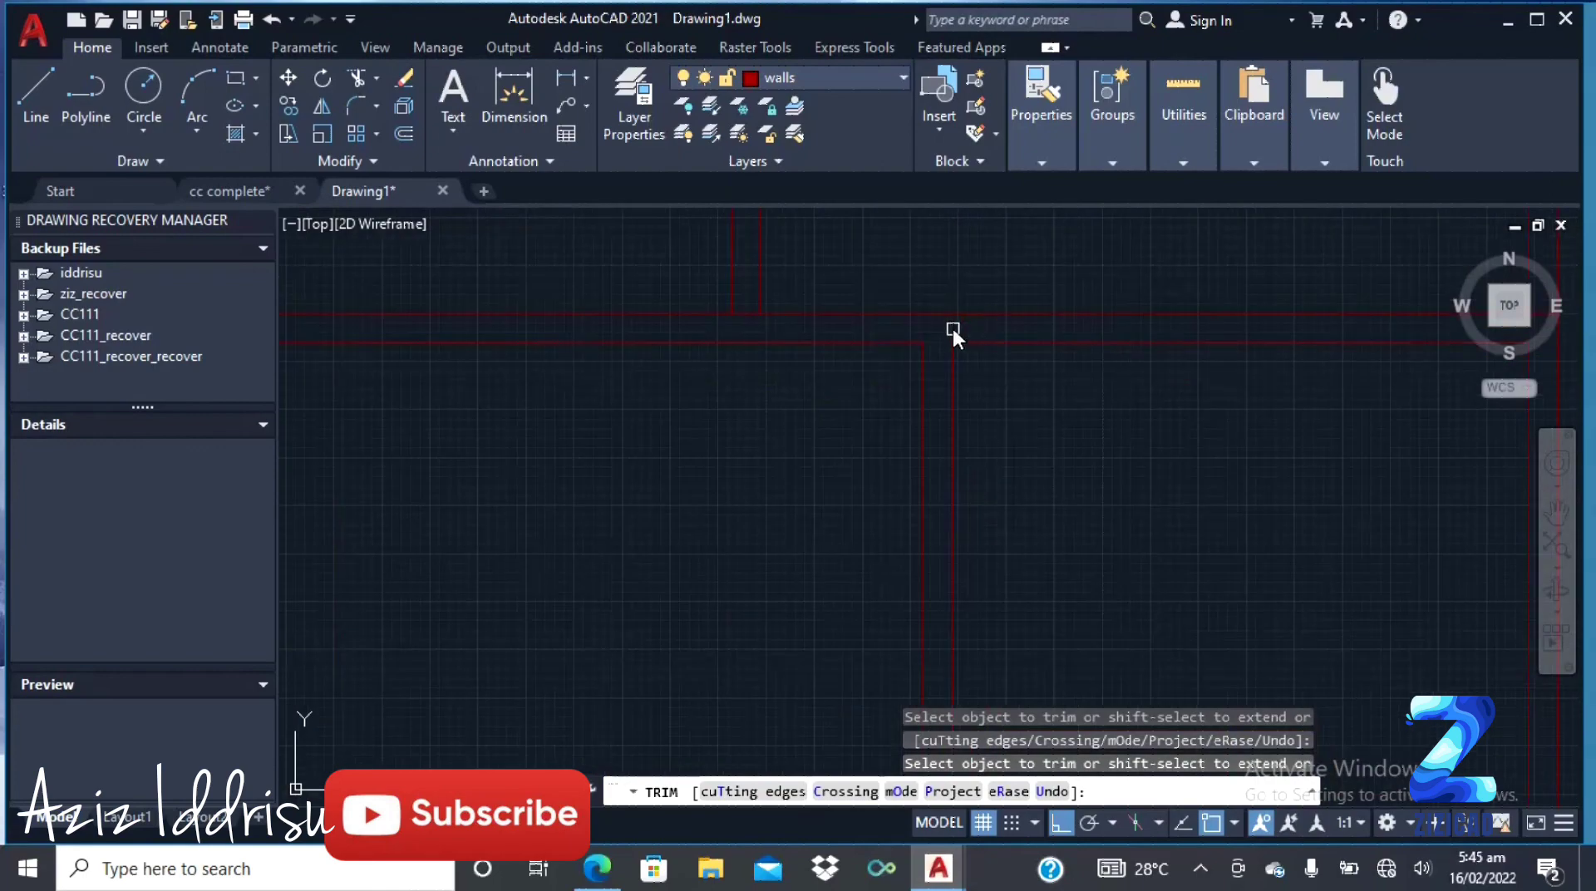
scroll(791, 410, down, 3)
scroll(788, 386, up, 3)
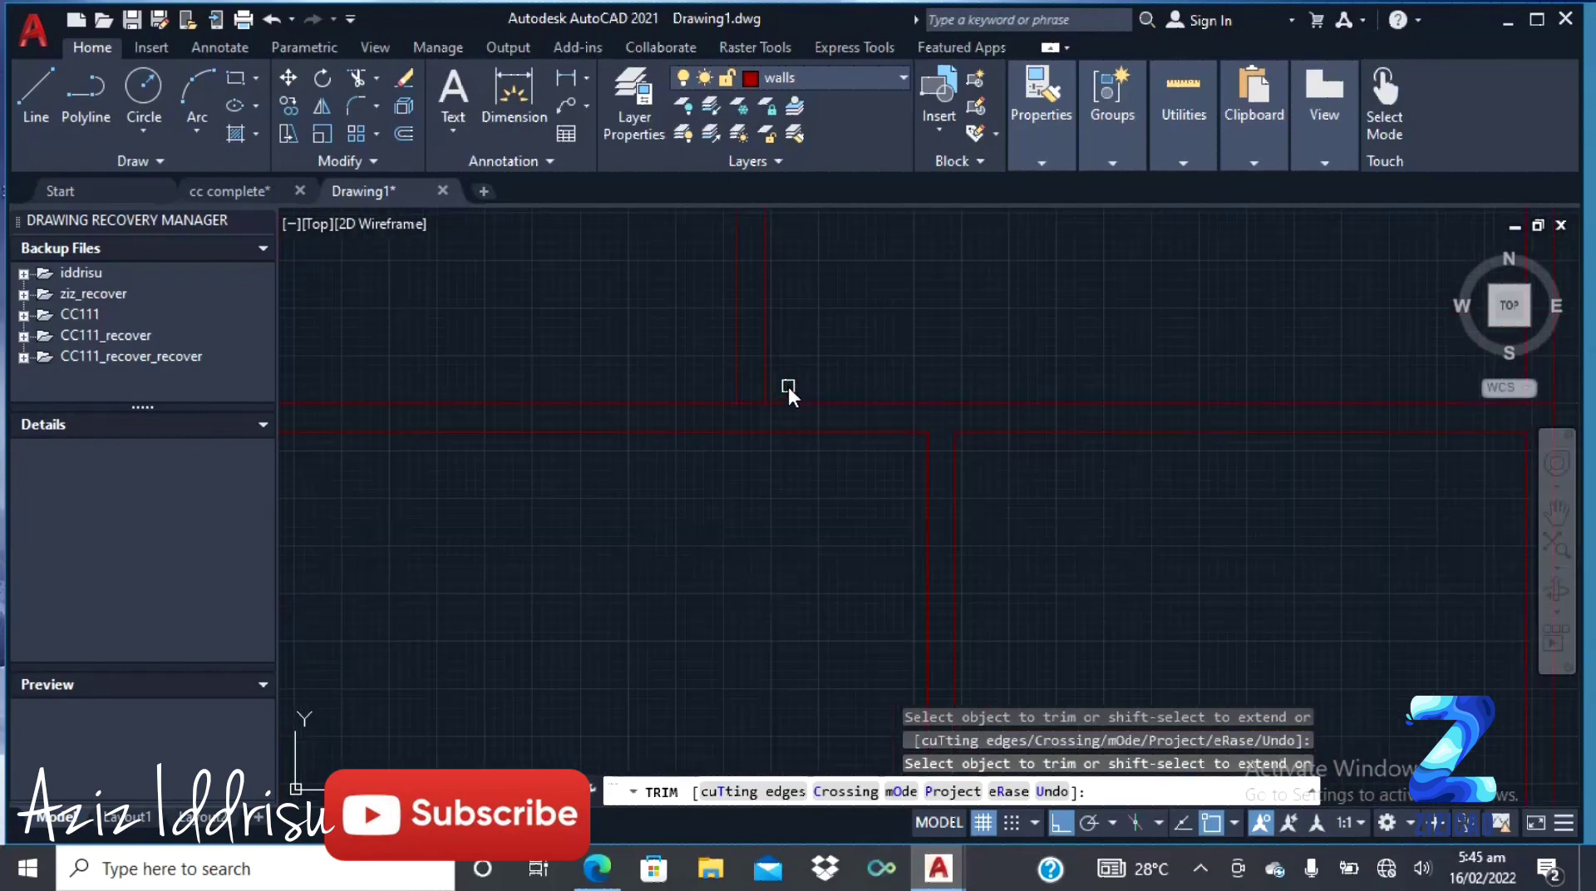
scroll(1019, 328, down, 3)
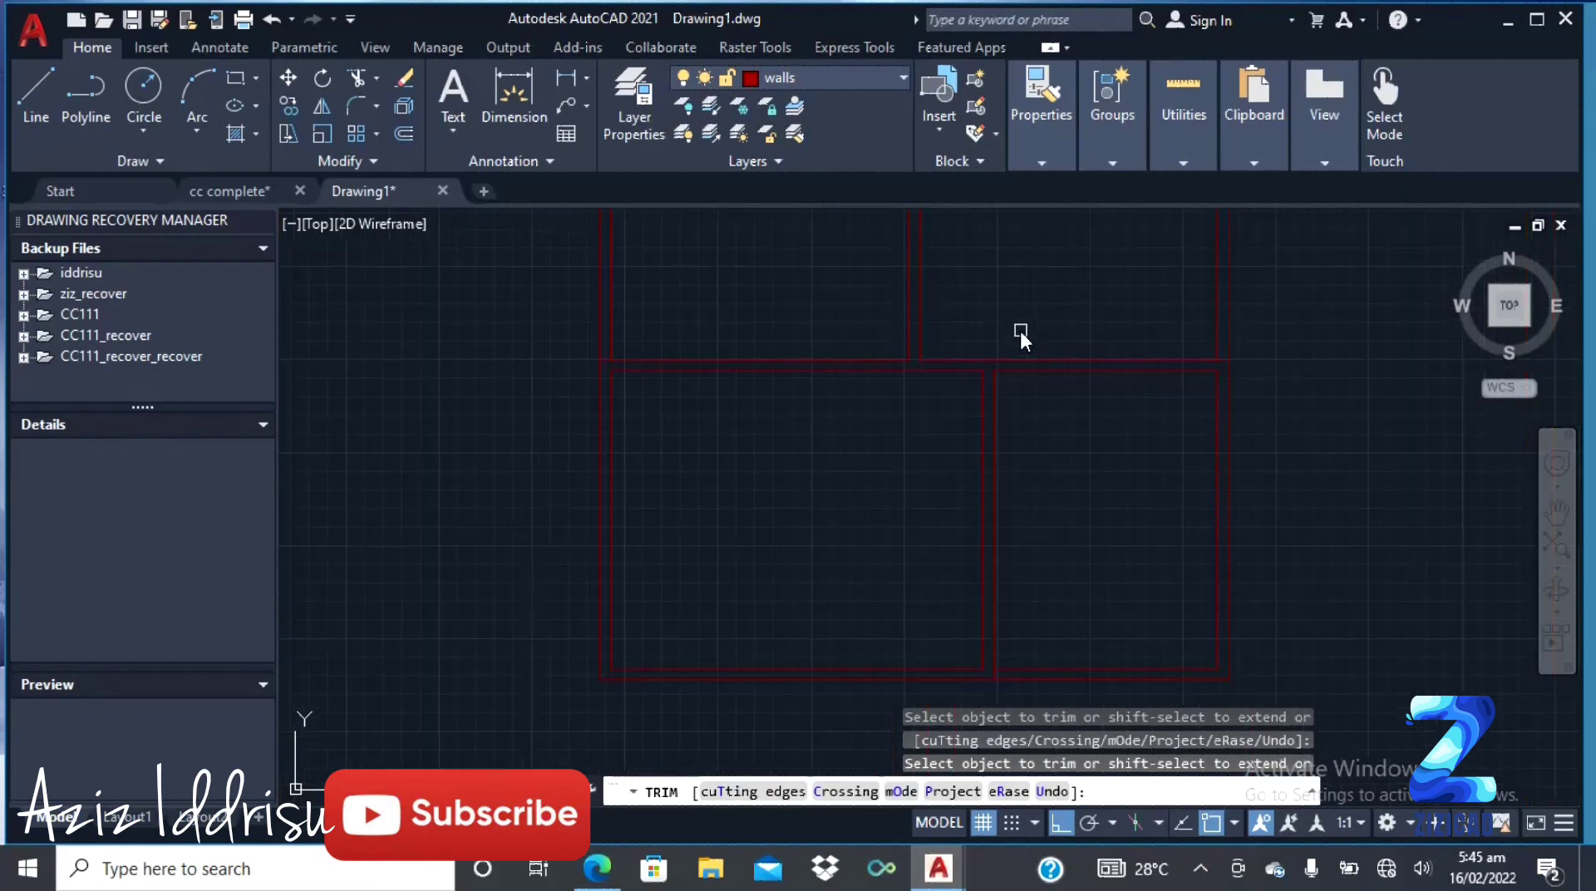
scroll(1222, 376, up, 5)
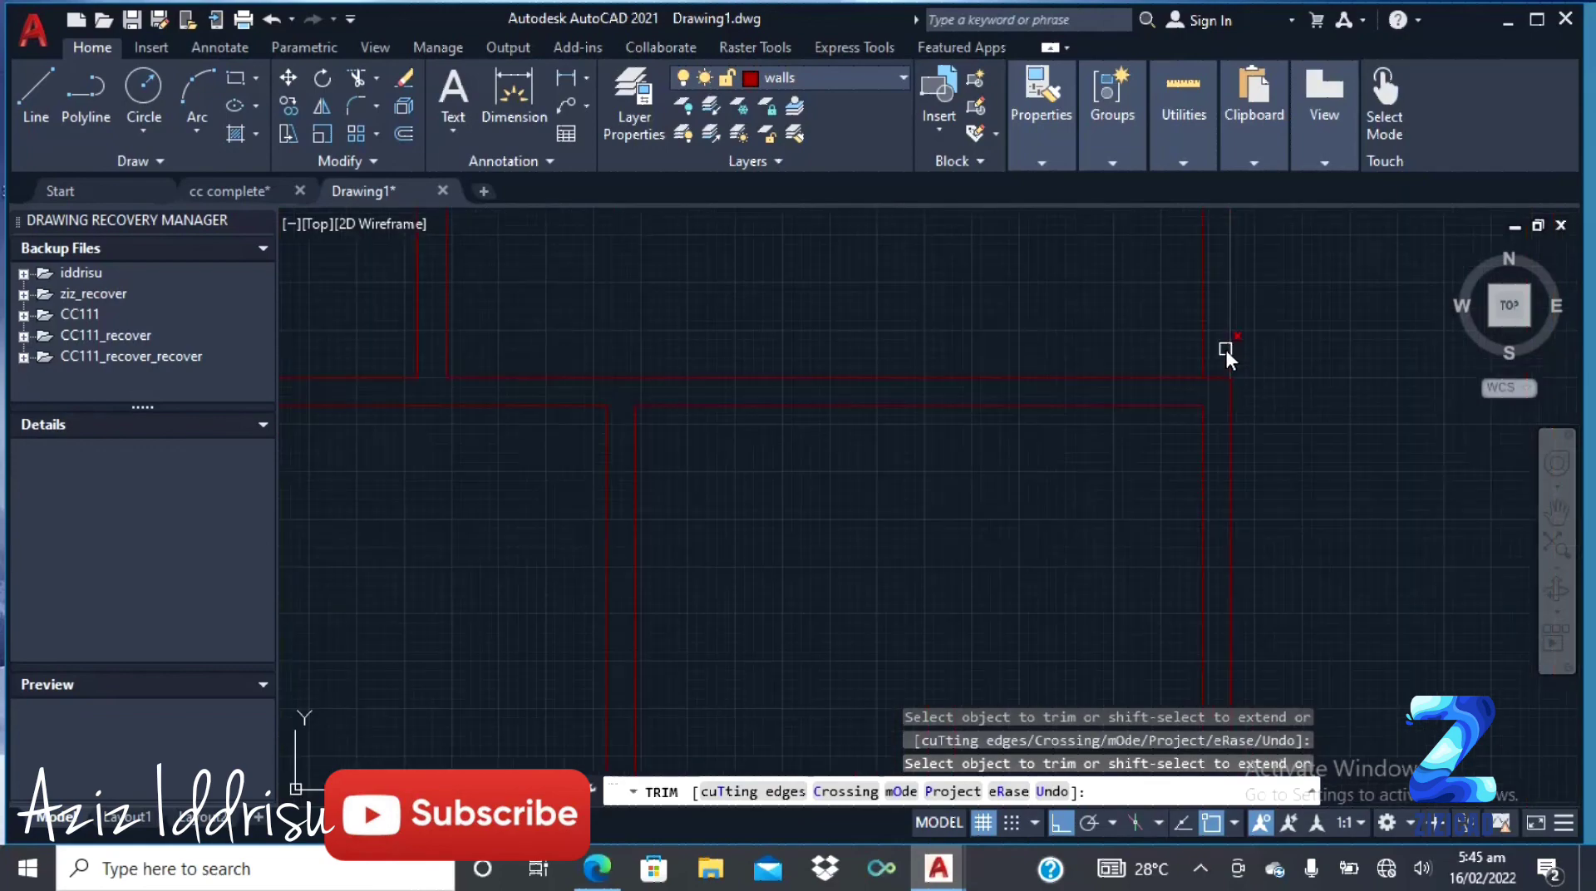
scroll(1304, 356, down, 5)
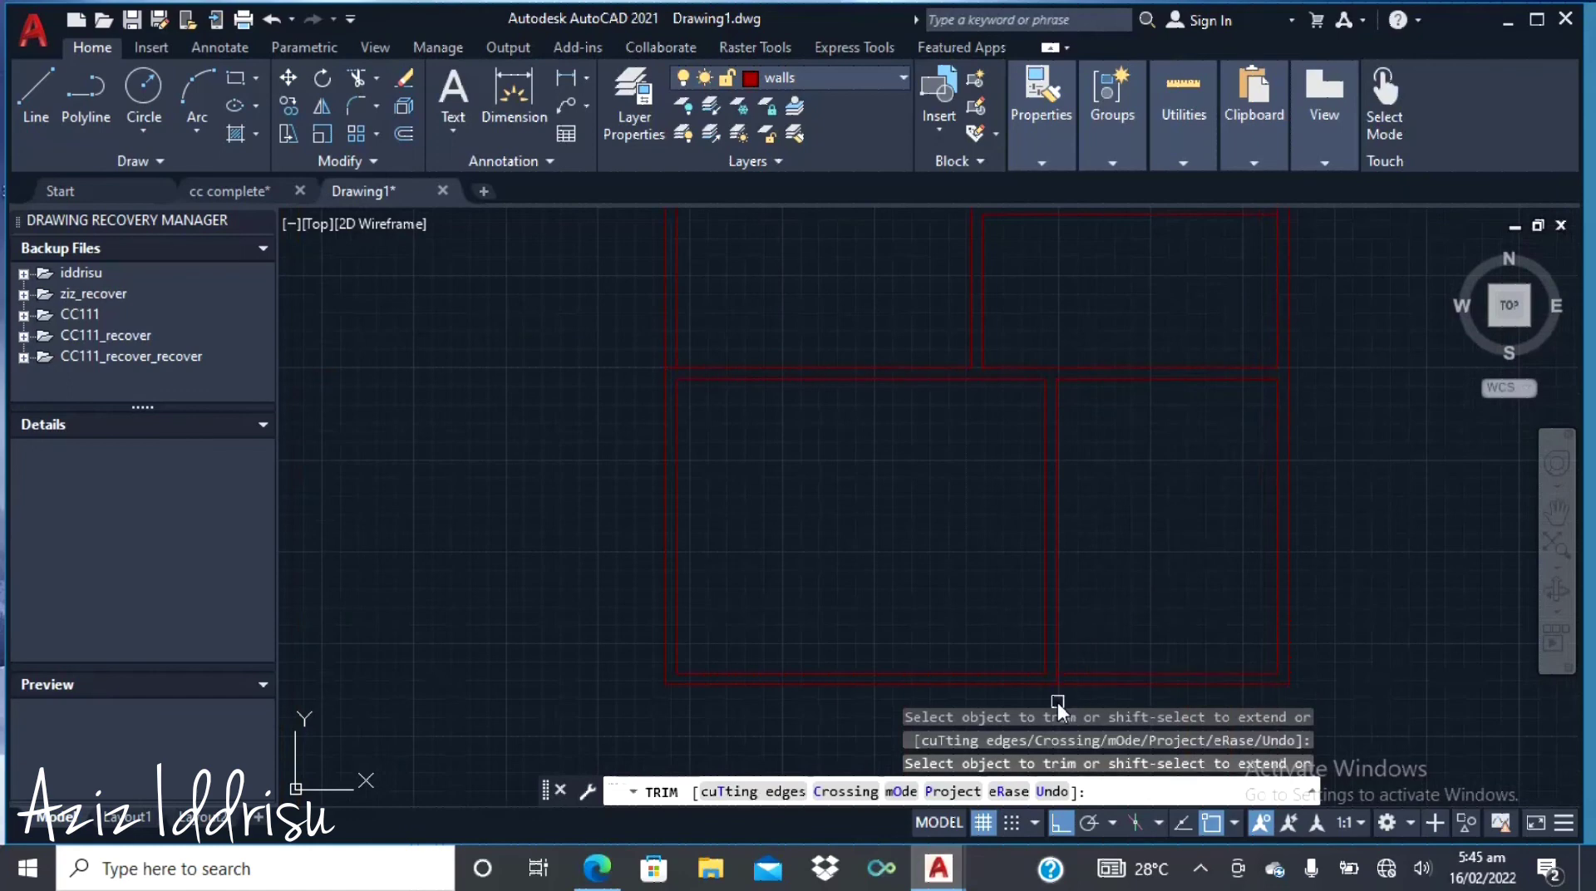
Step: Trim the inner wall line segment crossing the left wall corner junction
scroll(1057, 701, up, 5)
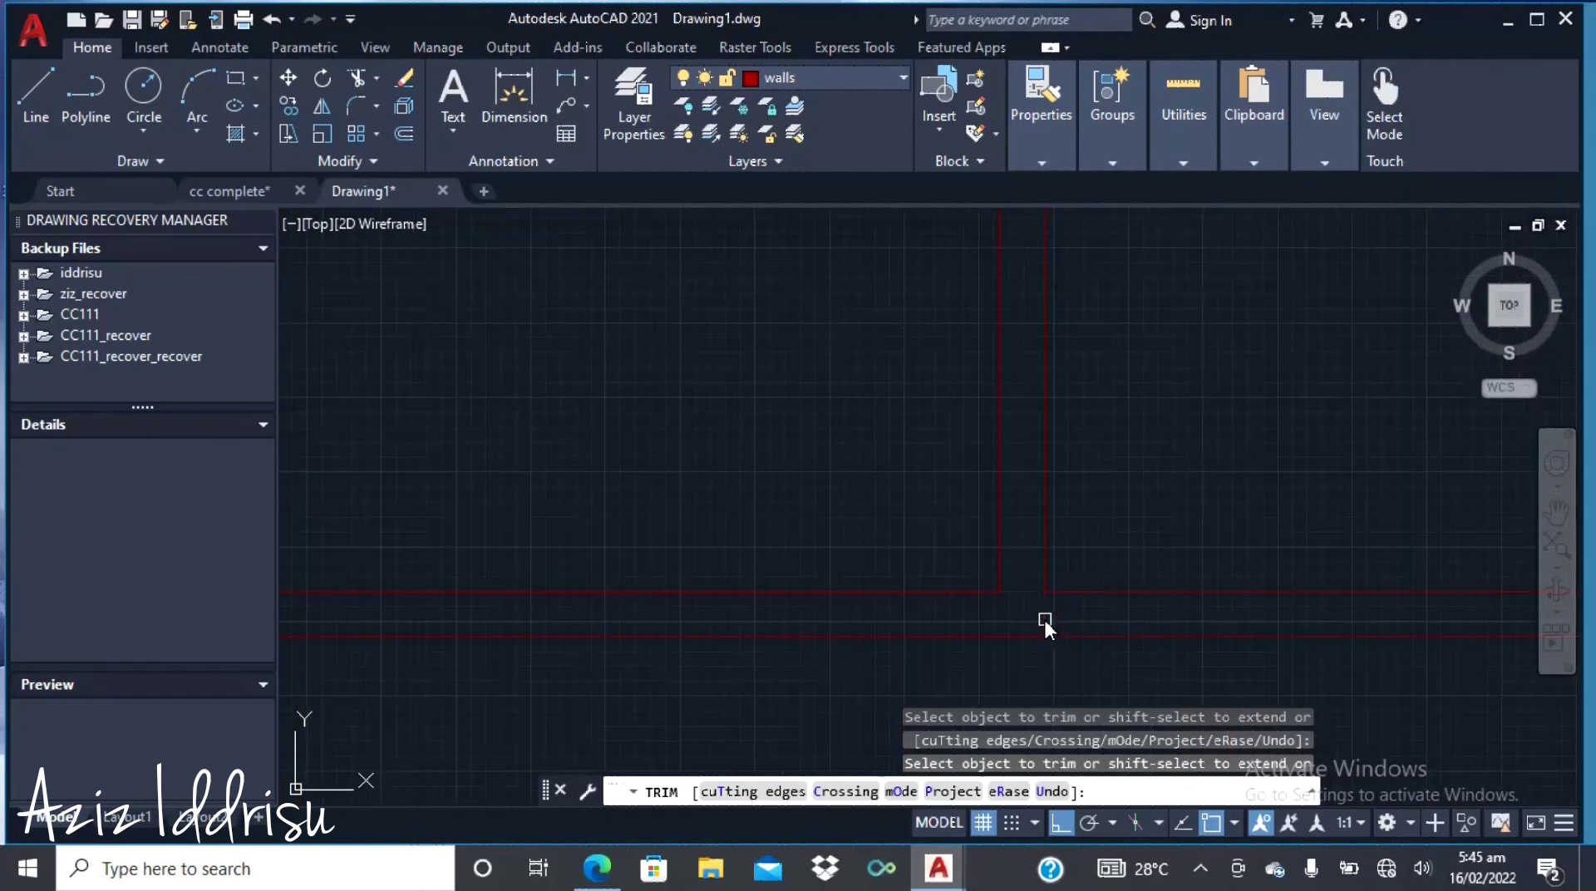
scroll(1162, 665, down, 5)
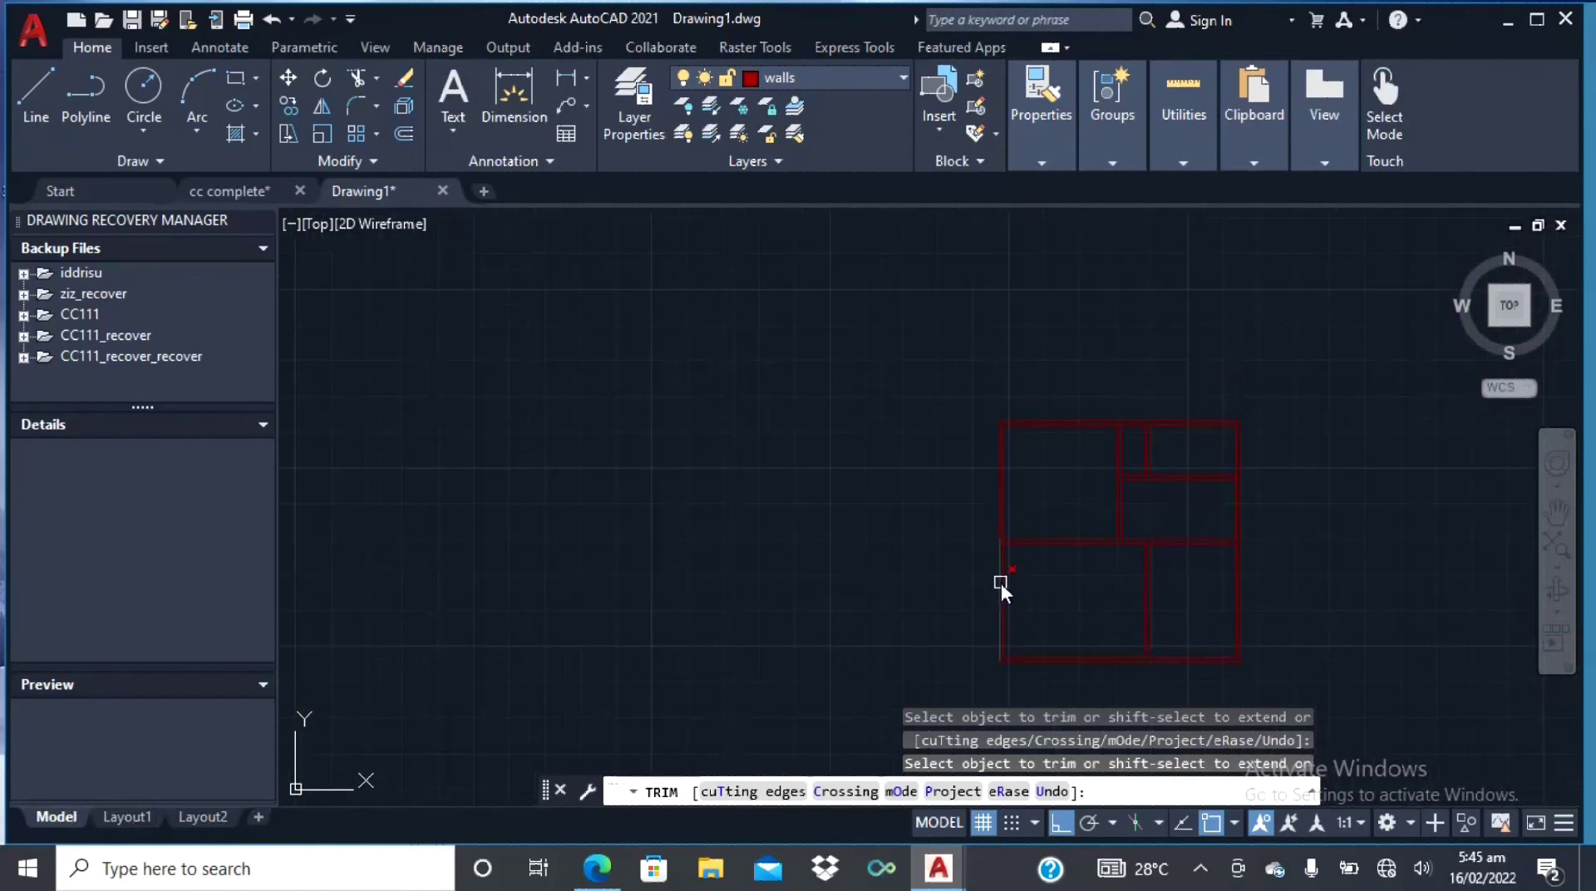
scroll(1000, 582, up, 5)
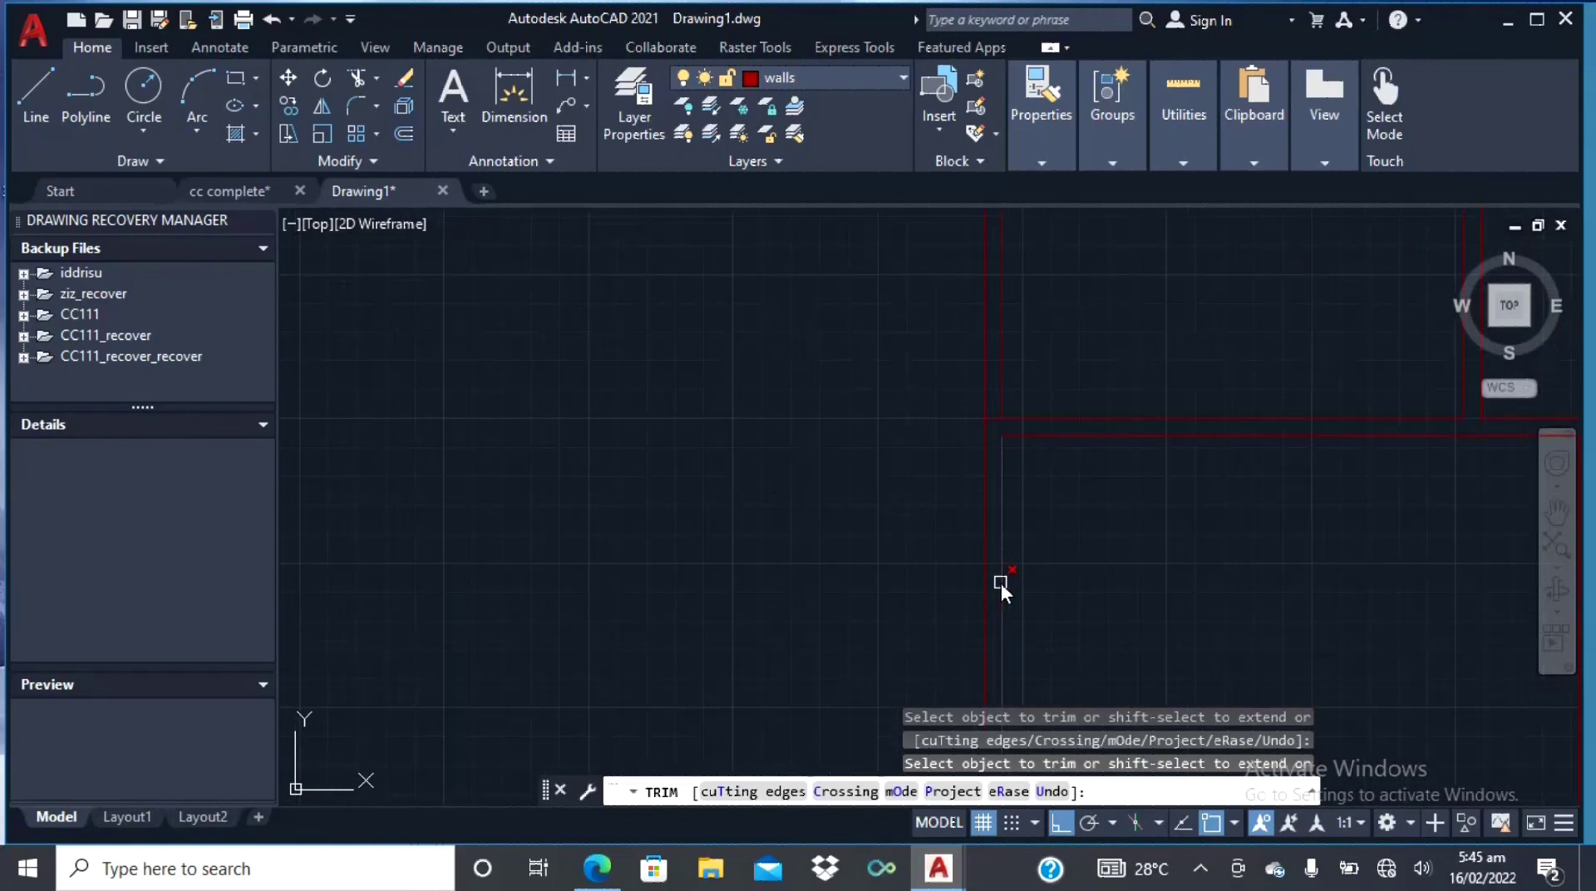
click(994, 420)
scroll(994, 420, up, 2)
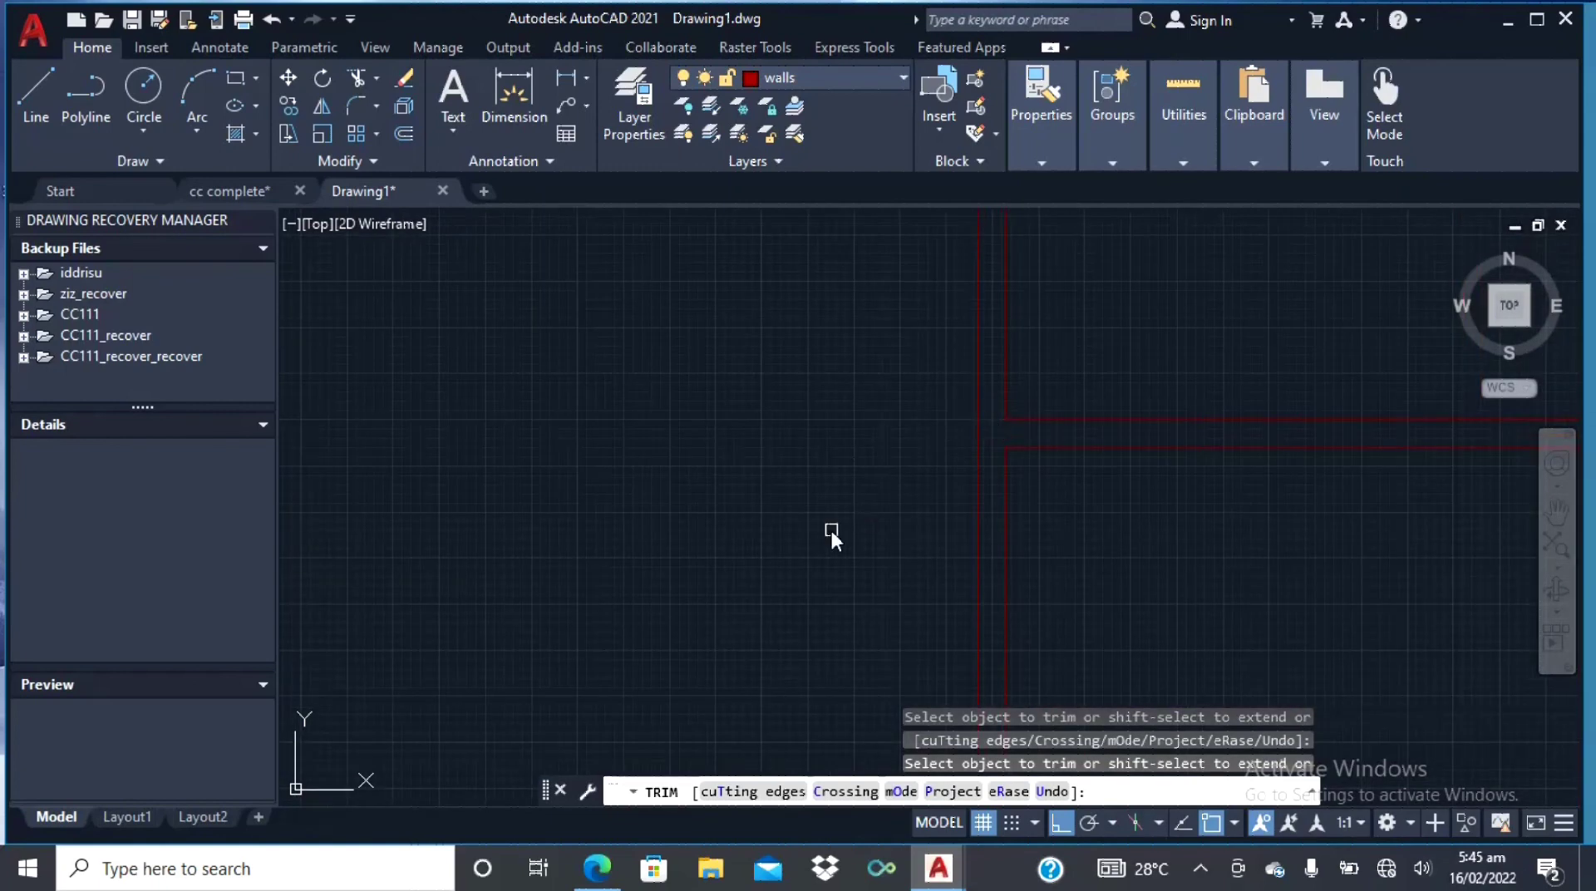
scroll(830, 532, down, 2)
scroll(848, 571, down, 3)
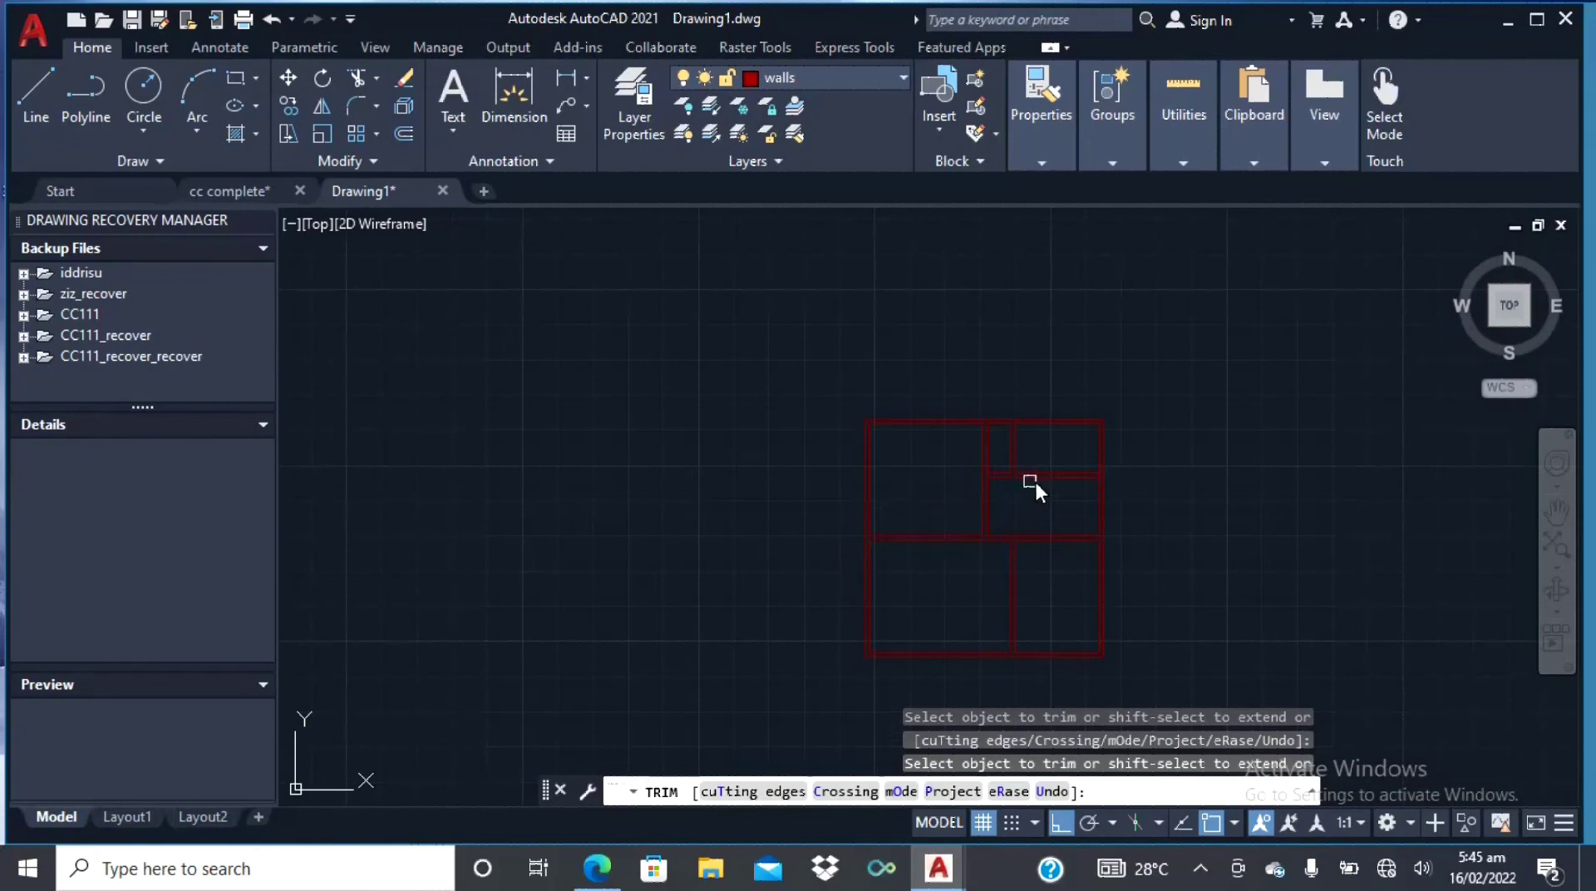
scroll(1034, 451, up, 4)
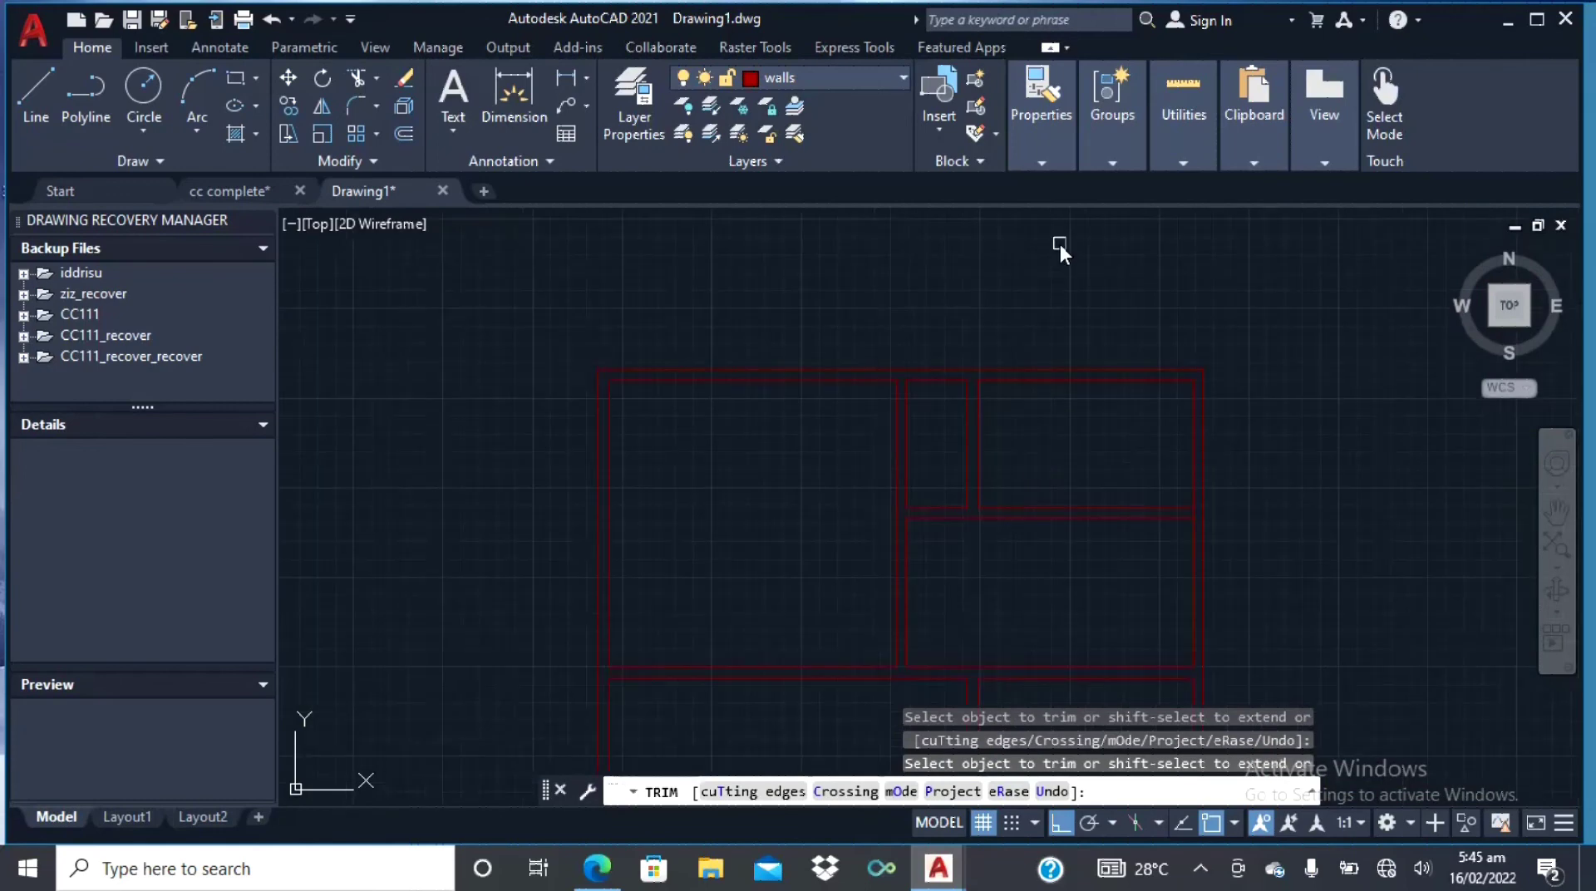
scroll(1058, 241, down, 4)
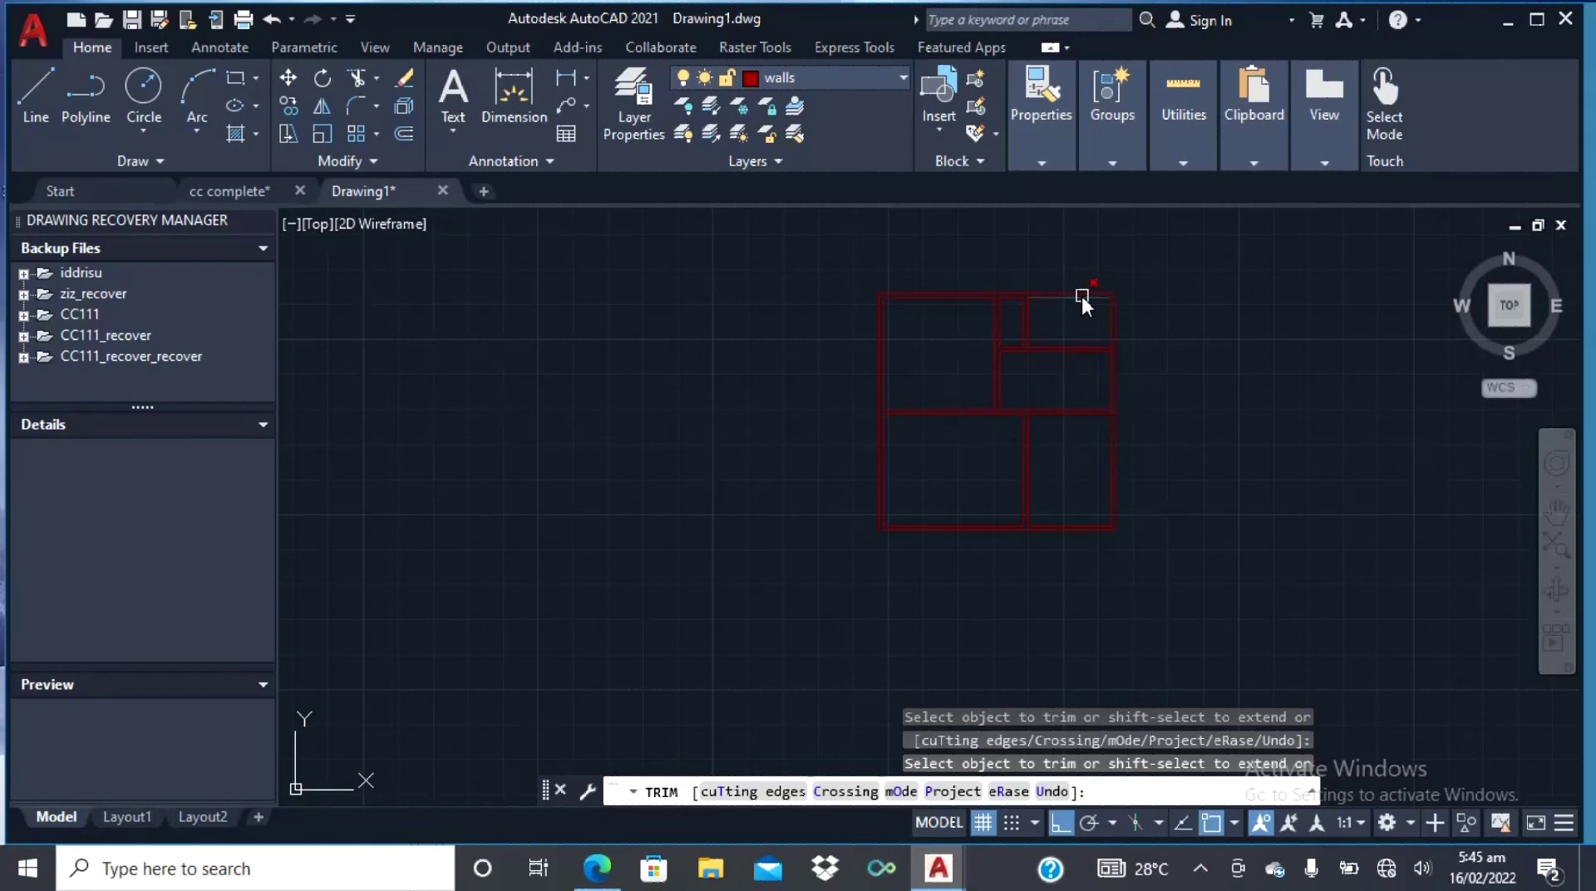
scroll(1063, 271, up, 2)
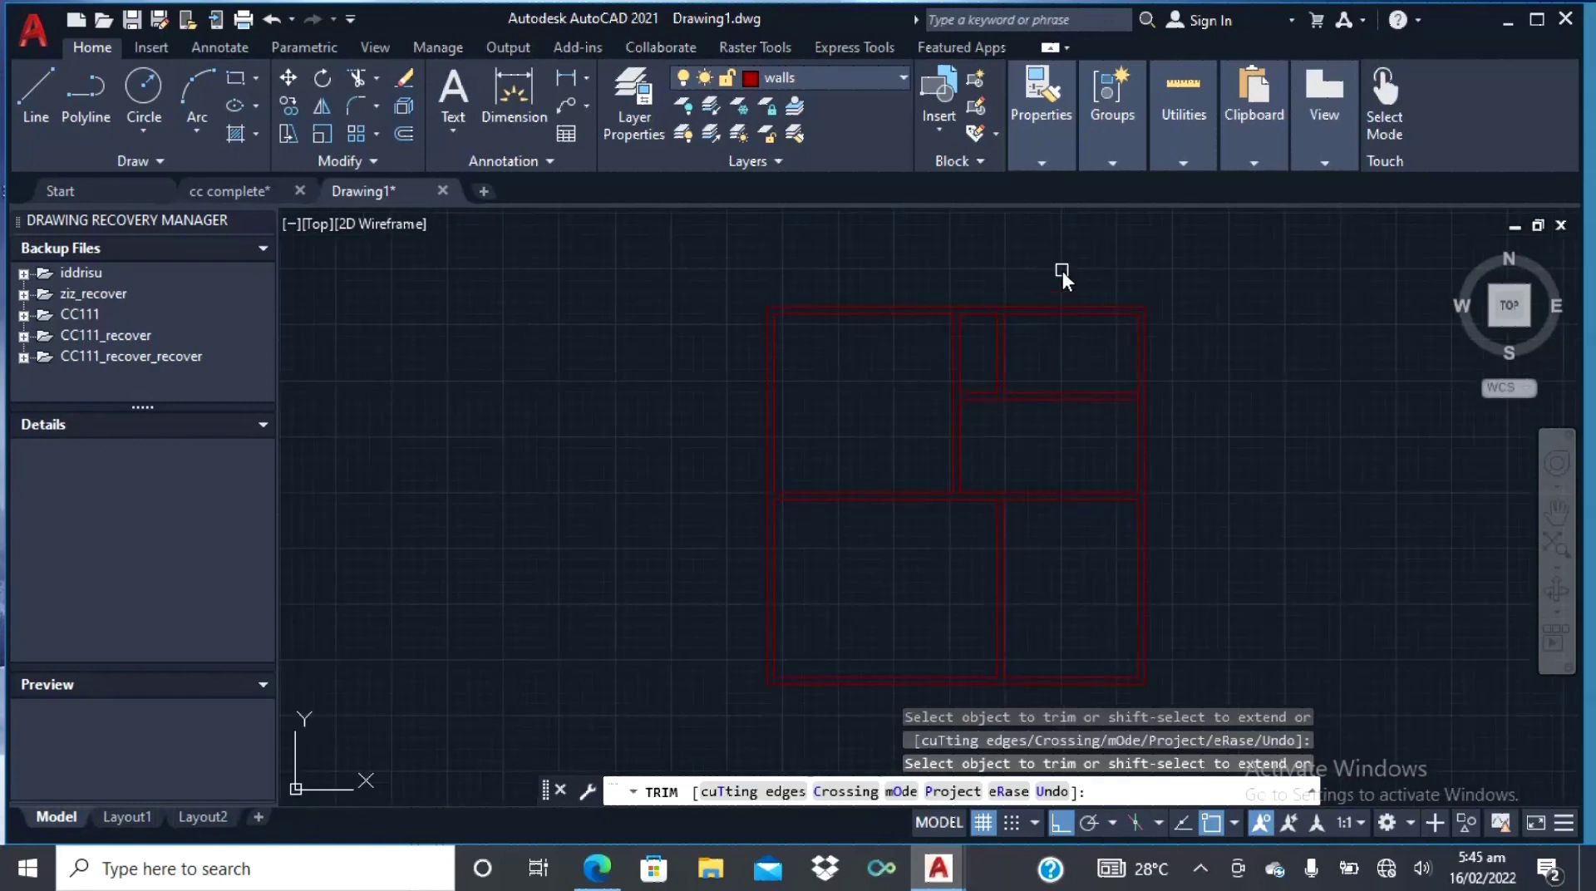